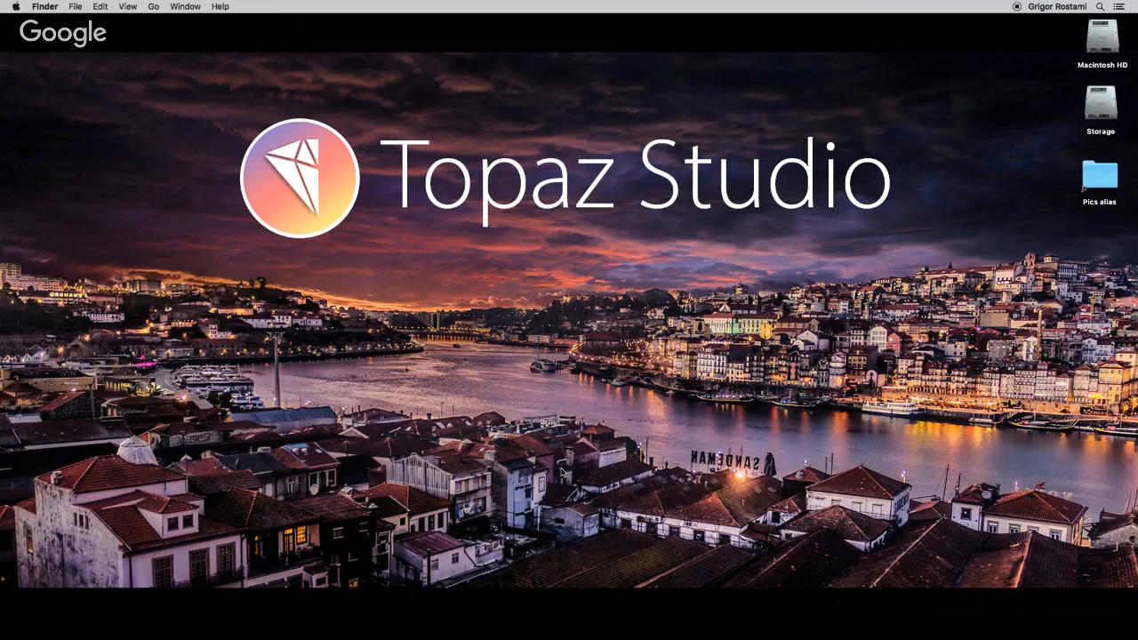
Launch Topaz Studio and open all the images in the Pics folder.
mouse_move(569, 627)
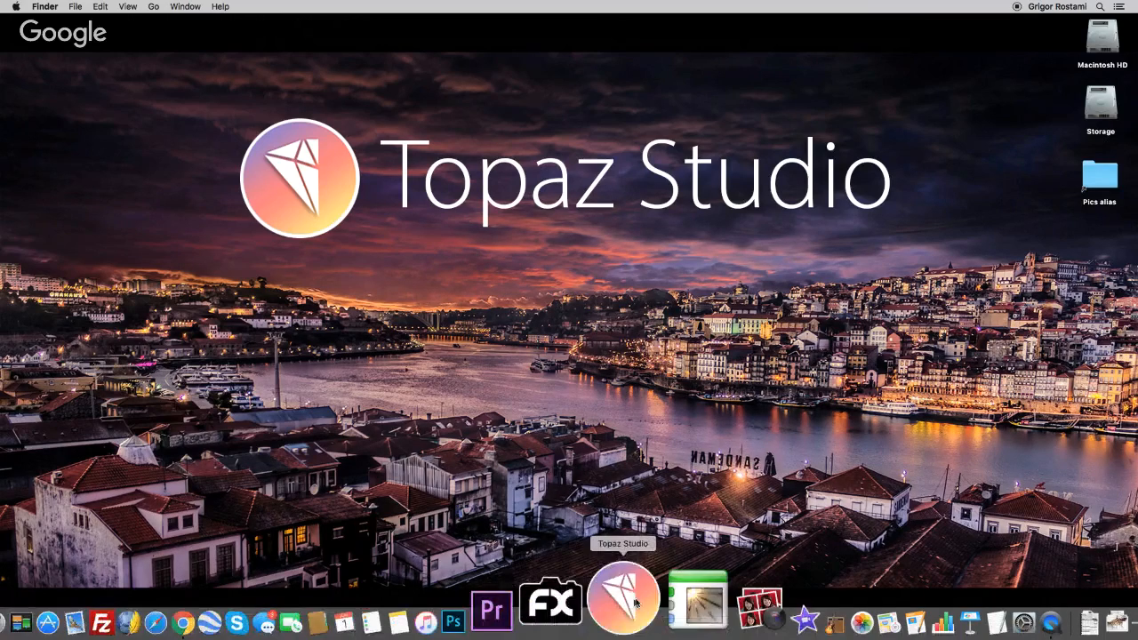
left_click(628, 591)
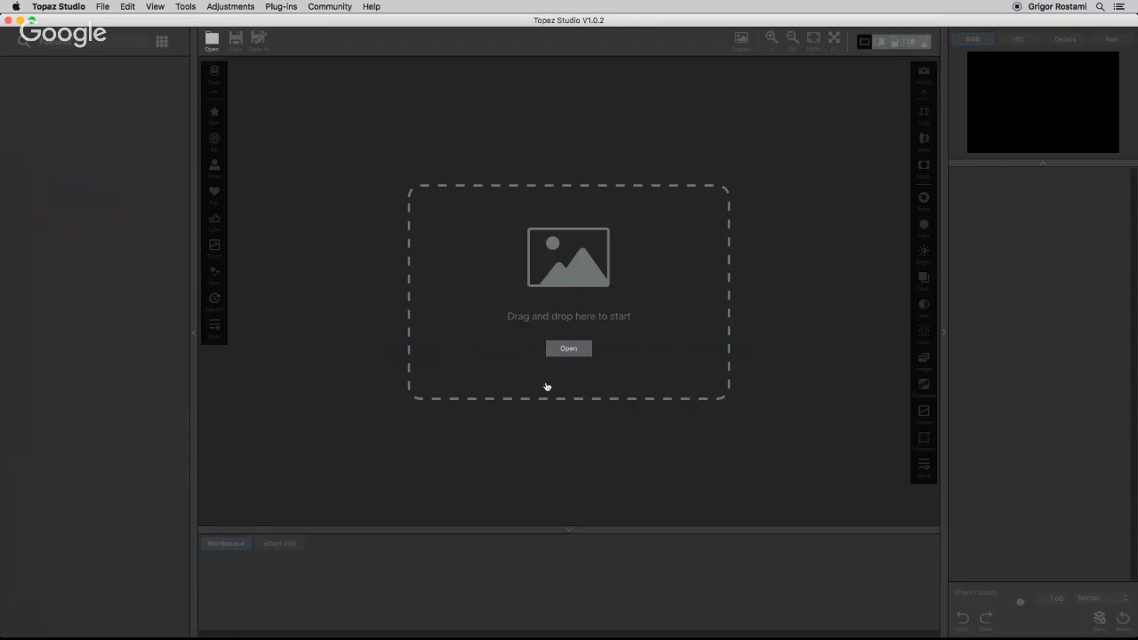
left_click(566, 349)
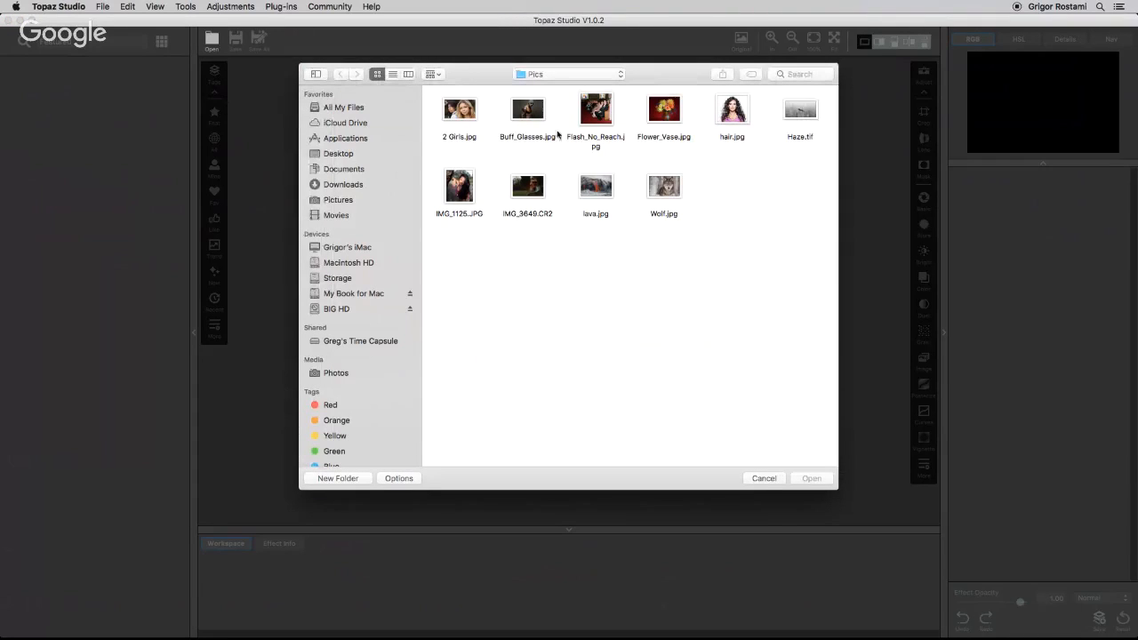
left_click_drag(430, 89, 816, 257)
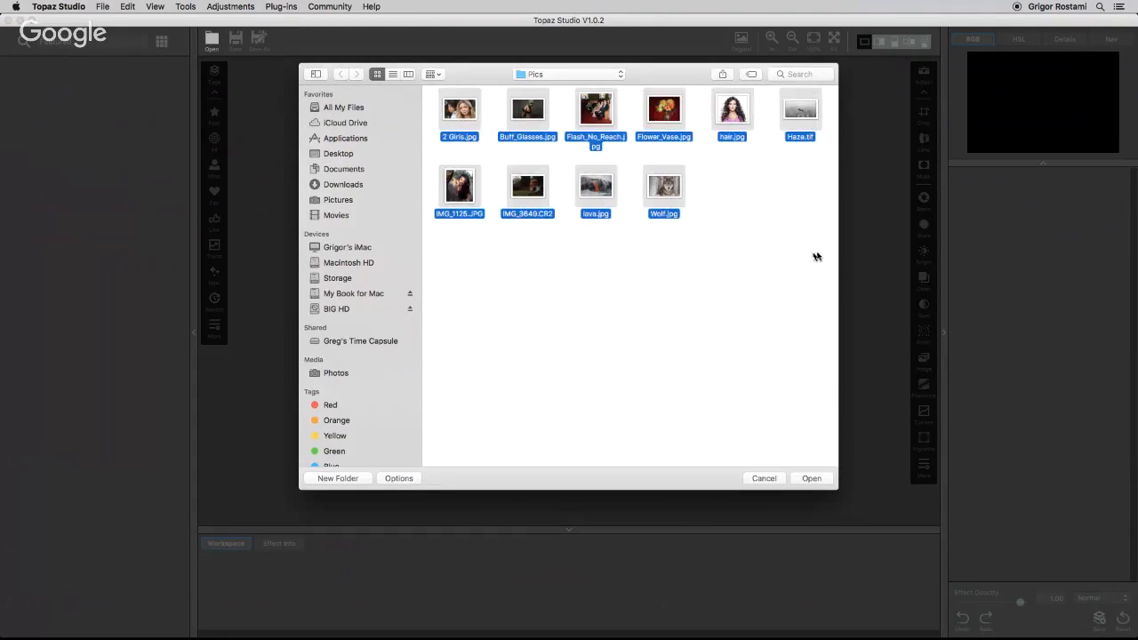
left_click(533, 195, "super")
left_click(809, 479)
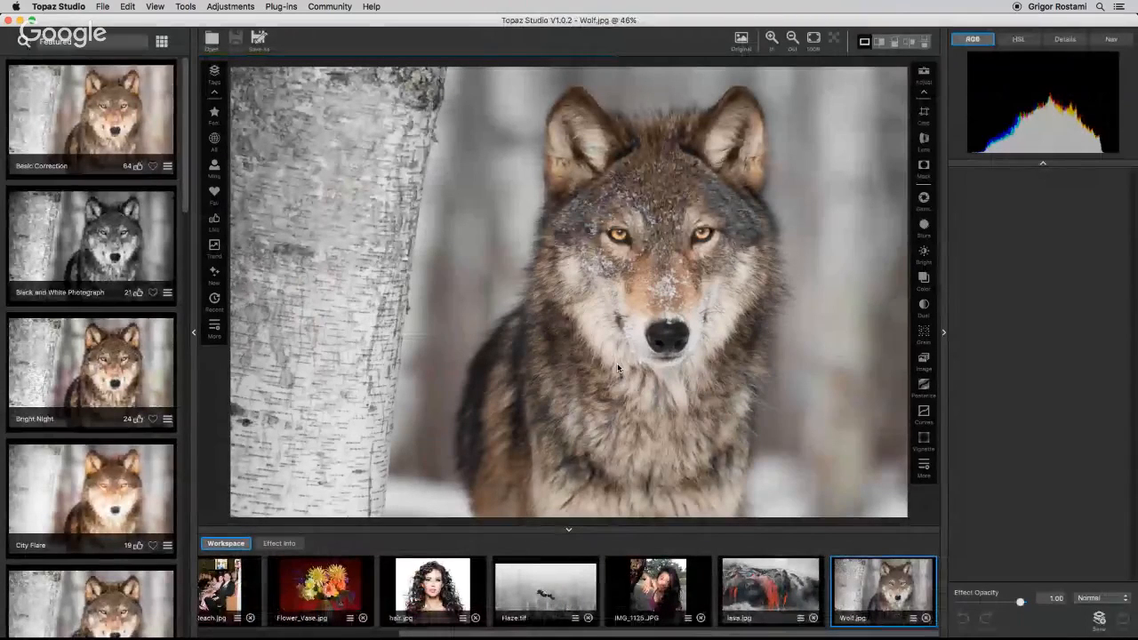
Open IMG_3649.CR2 from the Pics folder.
key("super+o")
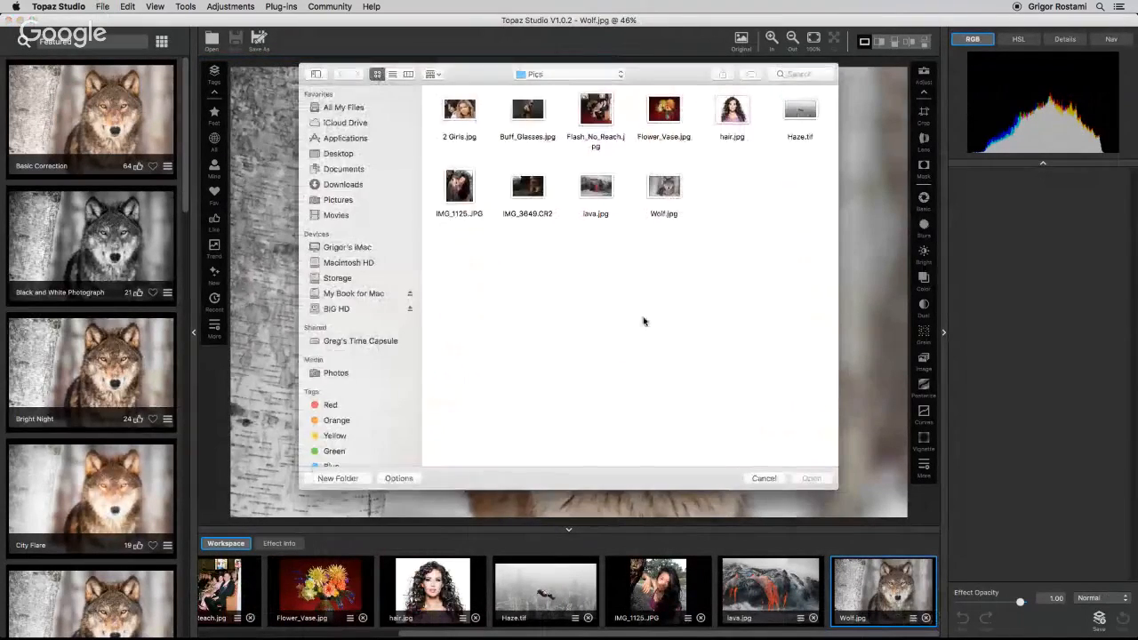
left_click(528, 196)
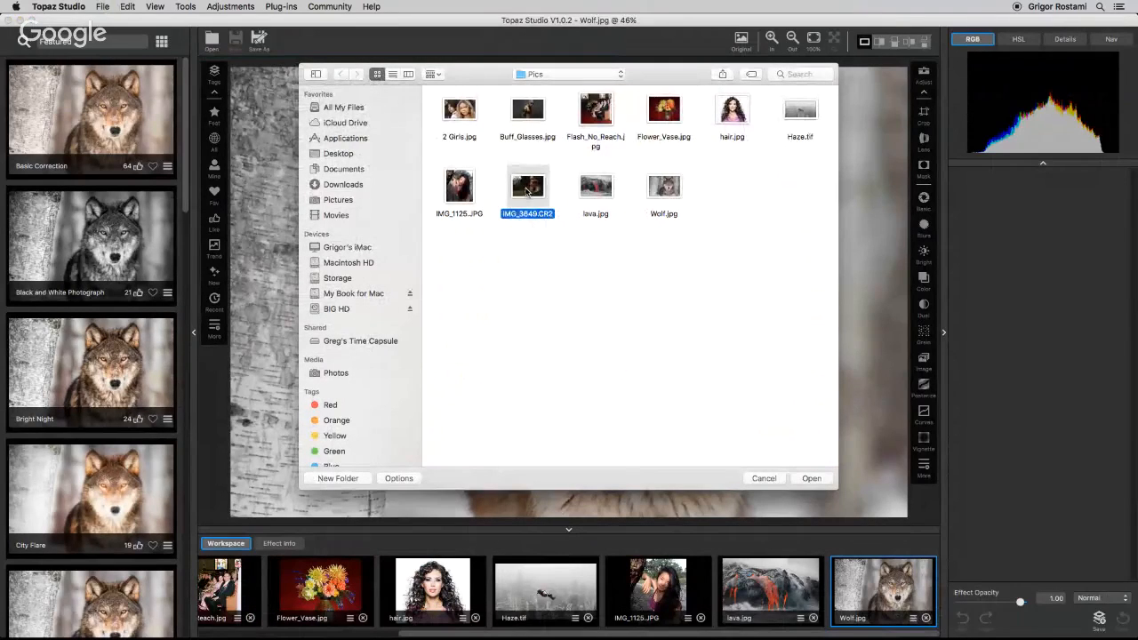
left_click(812, 478)
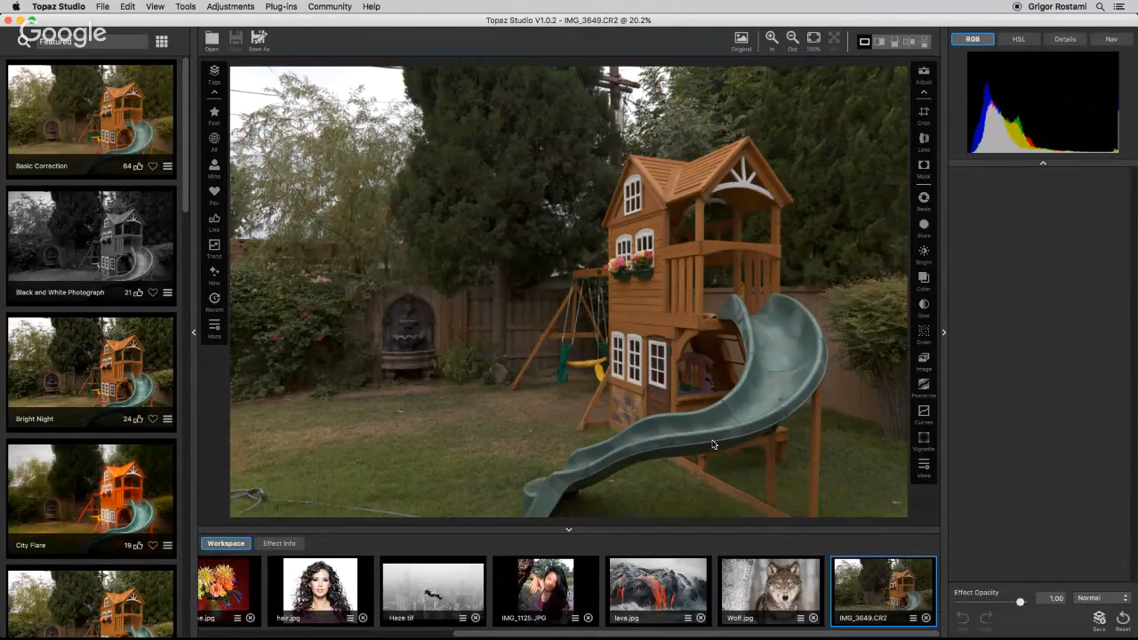
Turn off automatic raw image profile correction in Lens Correction.
left_click(924, 140)
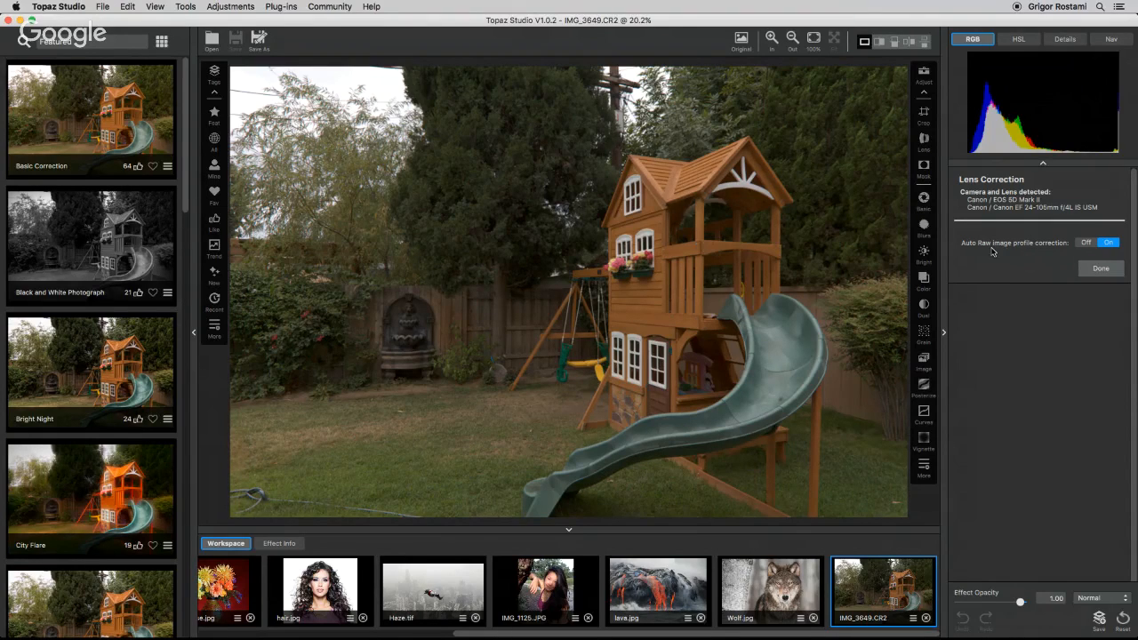
left_click(1085, 243)
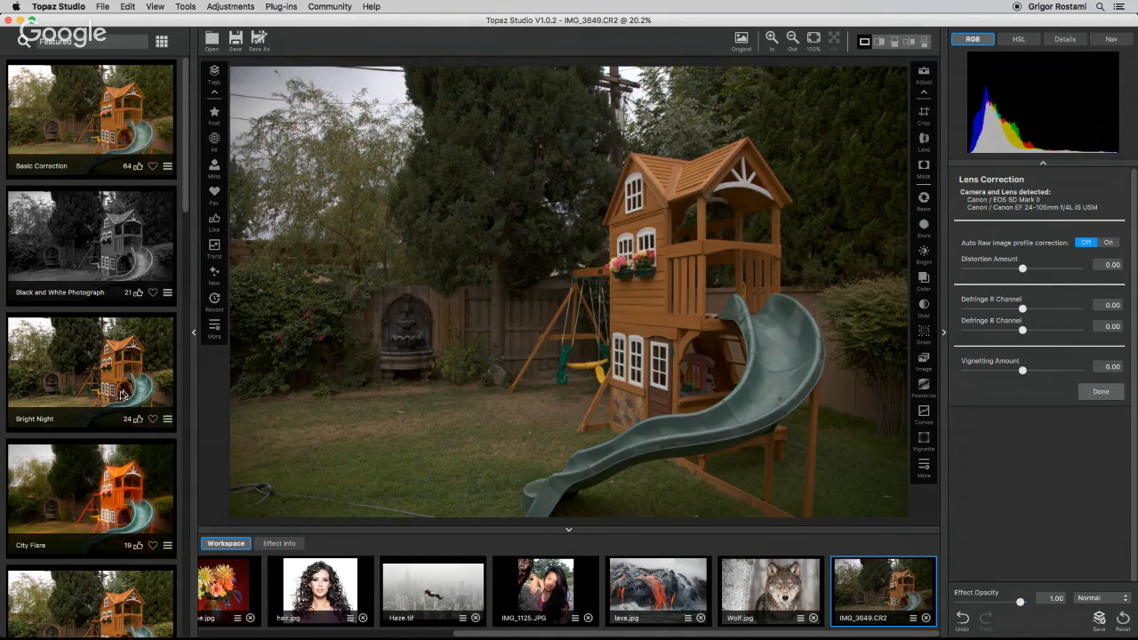
Preview the looks of the All collection one by one on the photo, then reset the image.
left_click(214, 139)
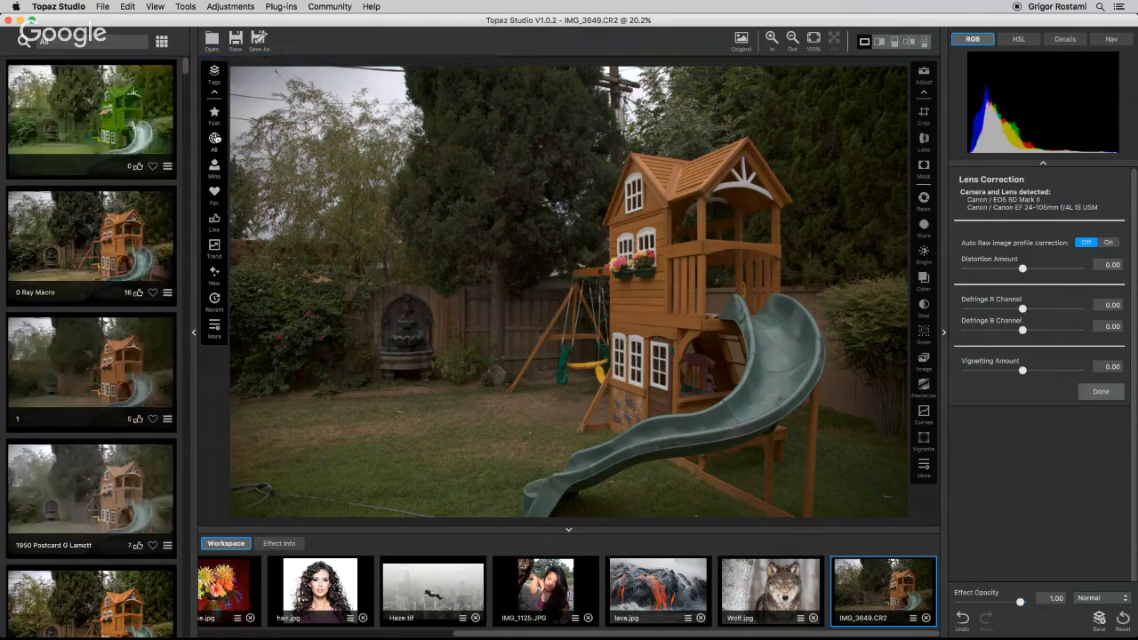
left_click(92, 116)
key("Down")
key("Down")
key("Down")
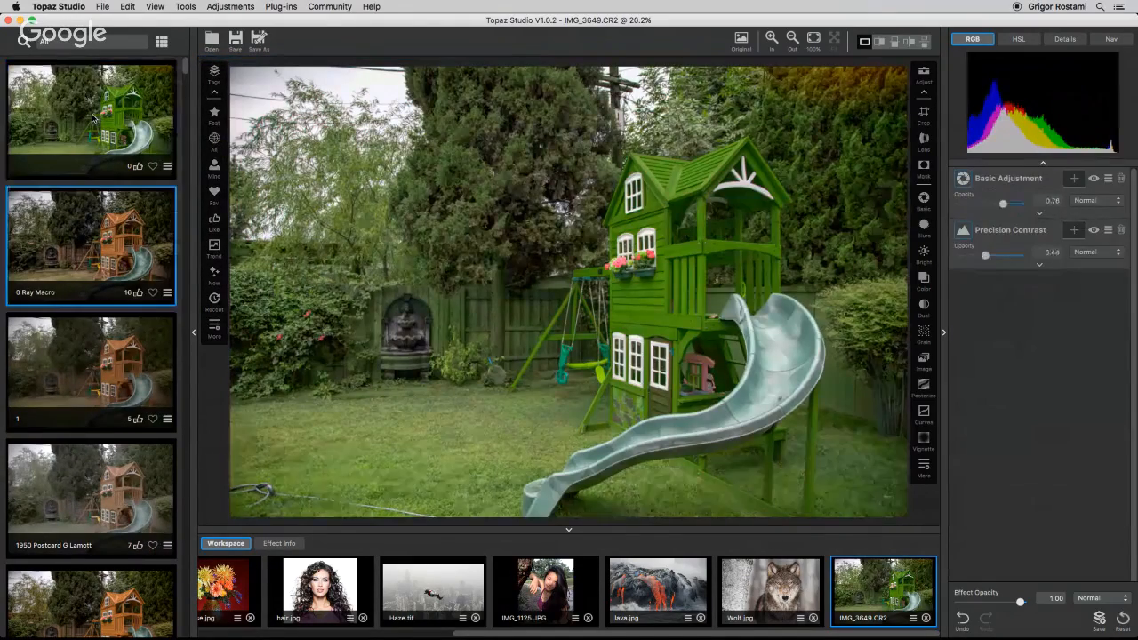
key("Down")
key("Down")
key("Down")
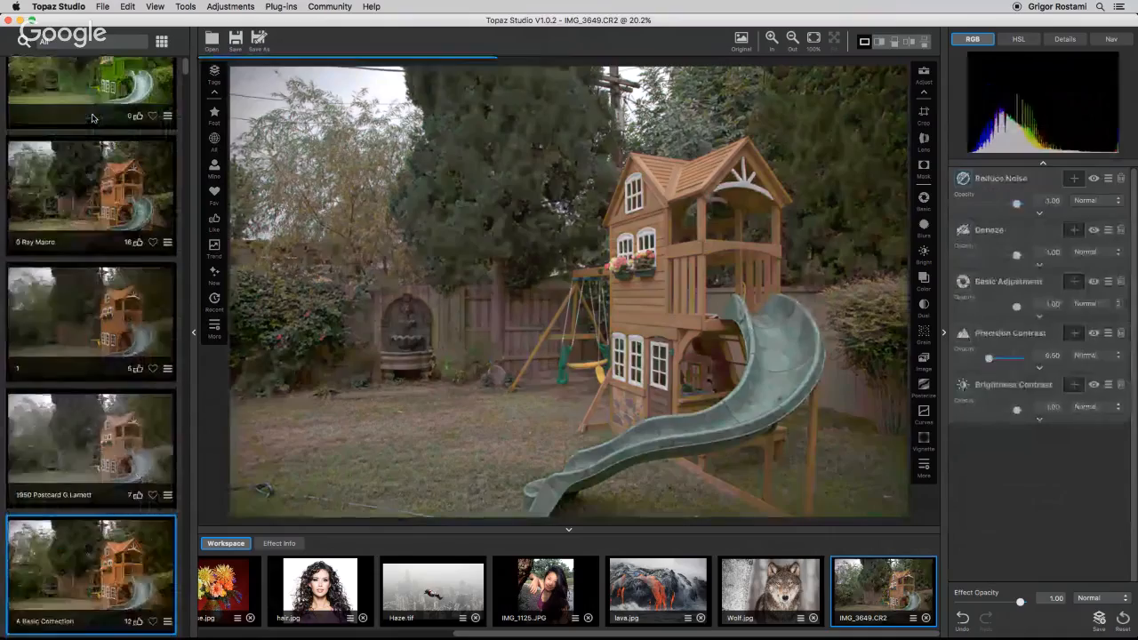
key("Down")
key("Down")
key("Down")
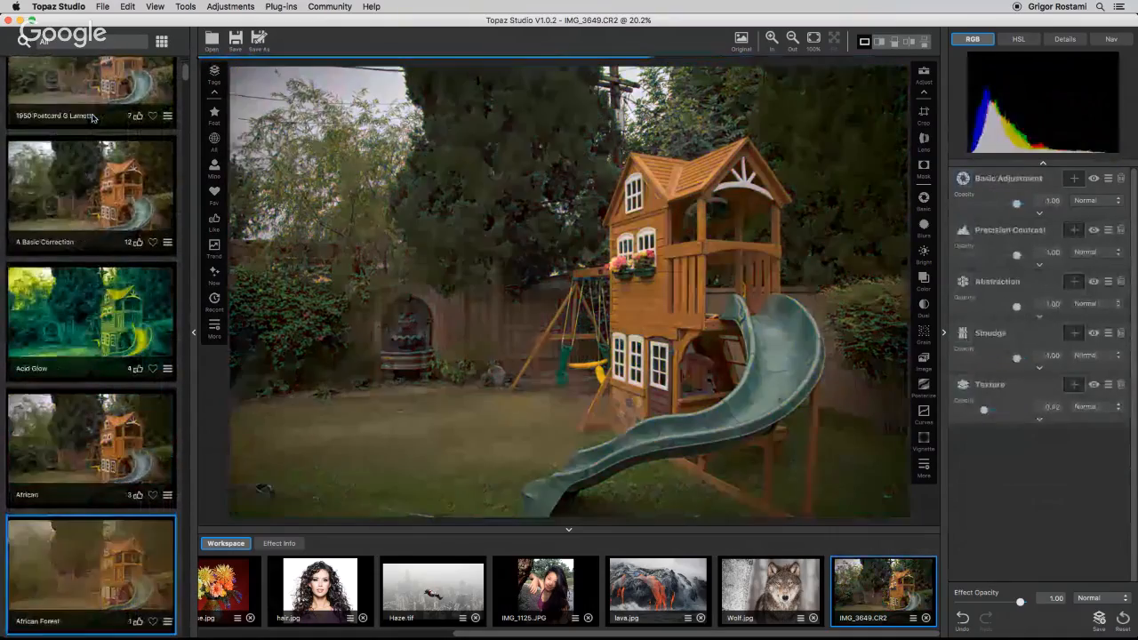
key("Down")
key("Down")
key("Down")
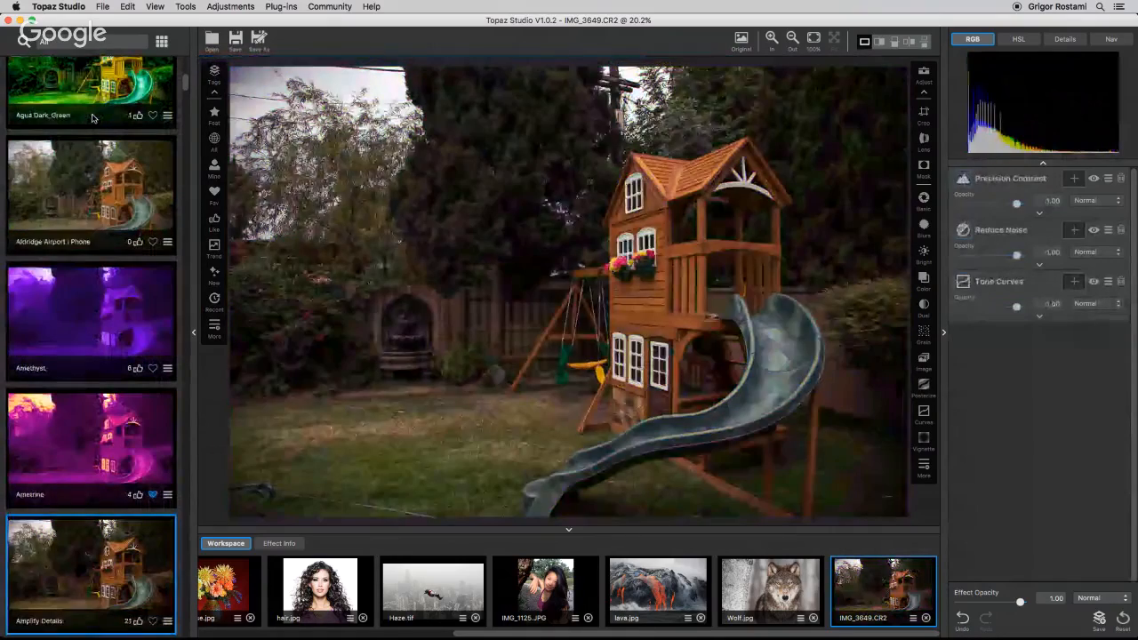
key("Down")
key("Down")
key("Down")
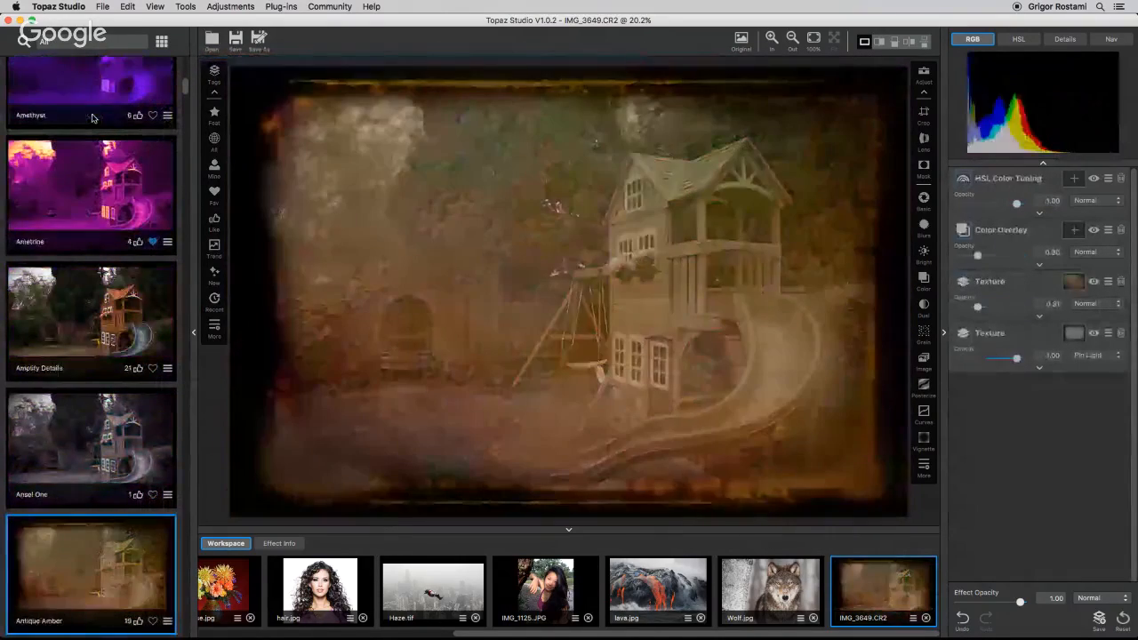
key("Down")
key("Down")
key("Down")
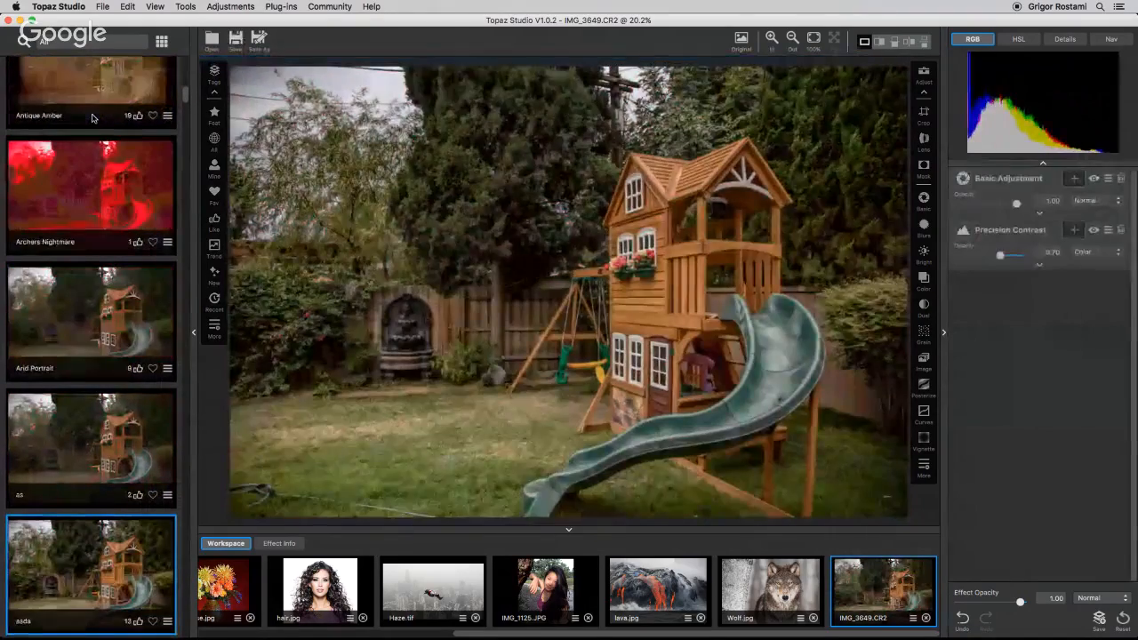
key("Down")
key("Down")
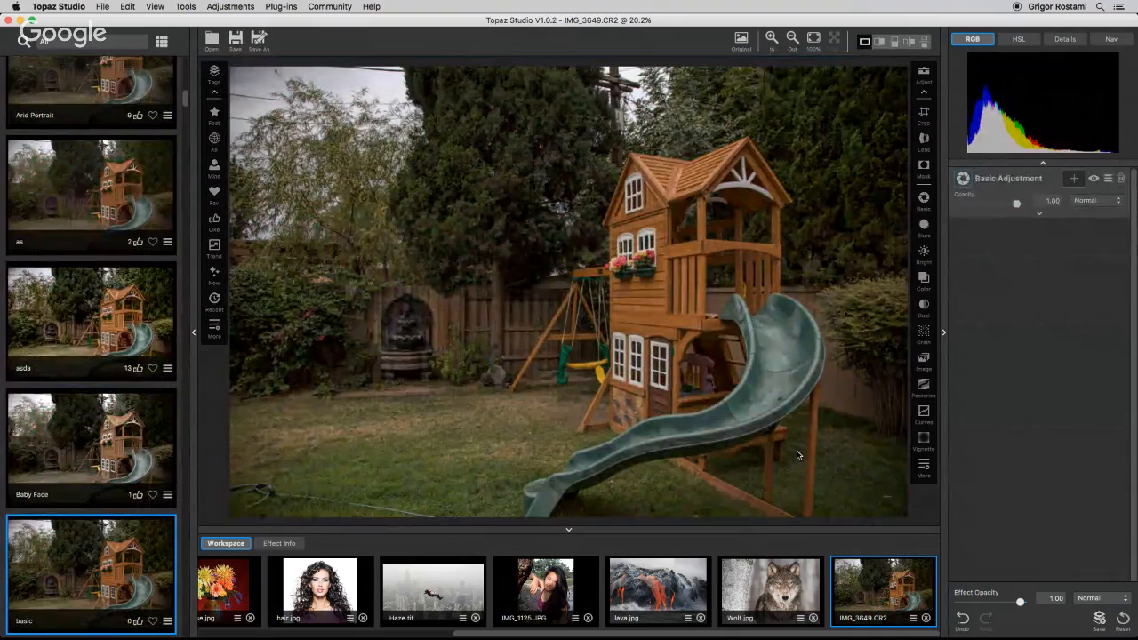
left_click(1124, 620)
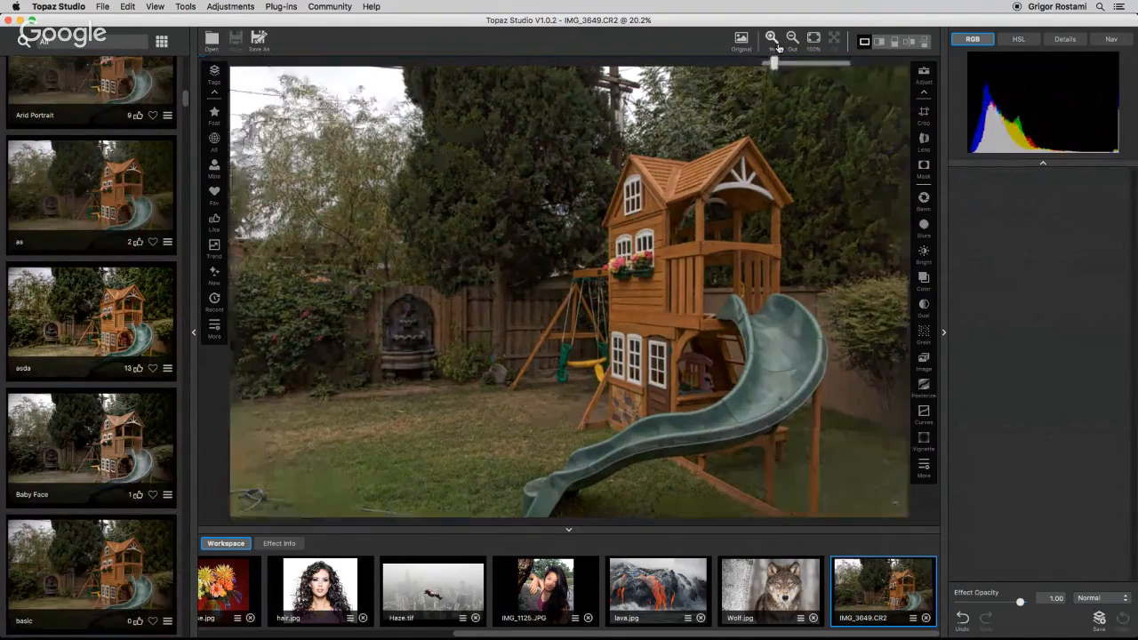
Compare the roof detail at 100% with automatic raw profile lens correction off and on, leaving it on.
left_click(811, 38)
left_click_drag(847, 241, 584, 350)
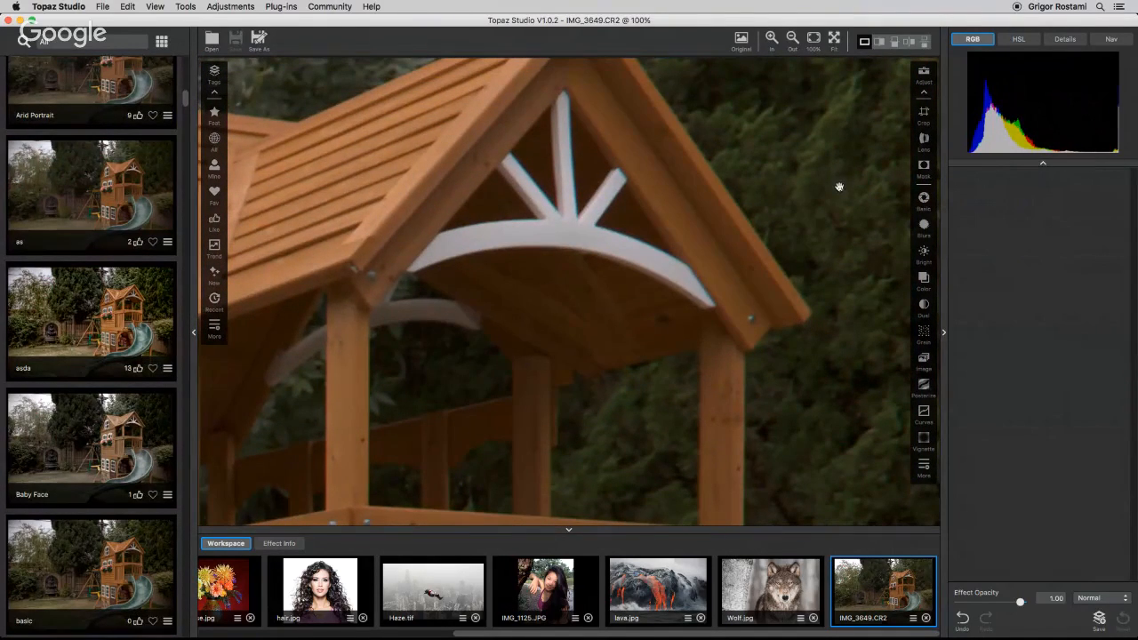
left_click(923, 138)
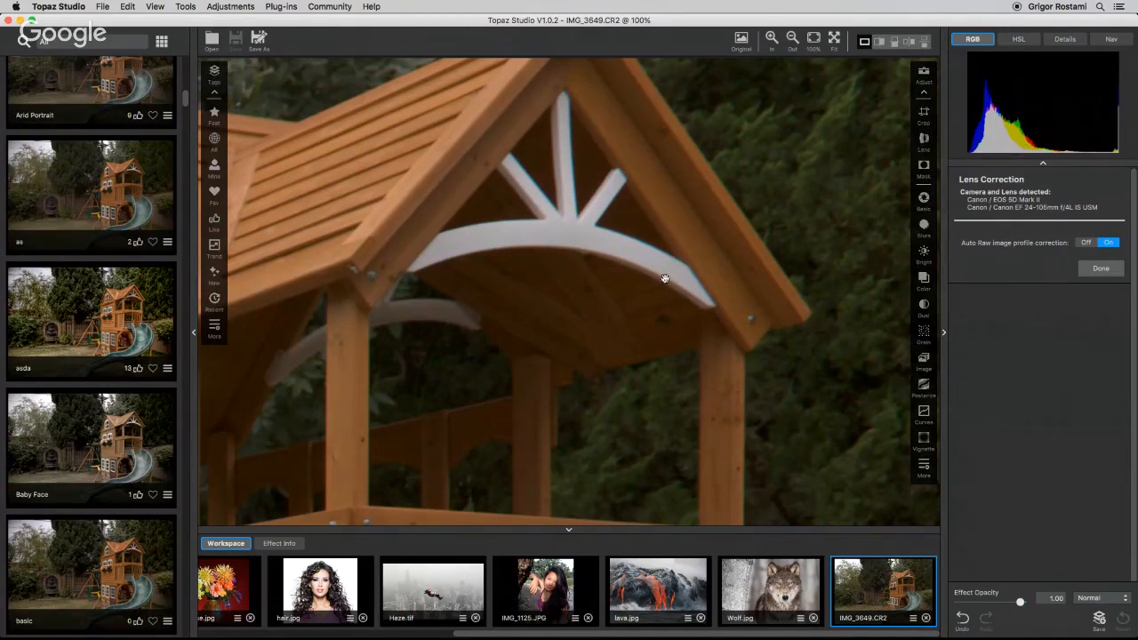
left_click(1086, 242)
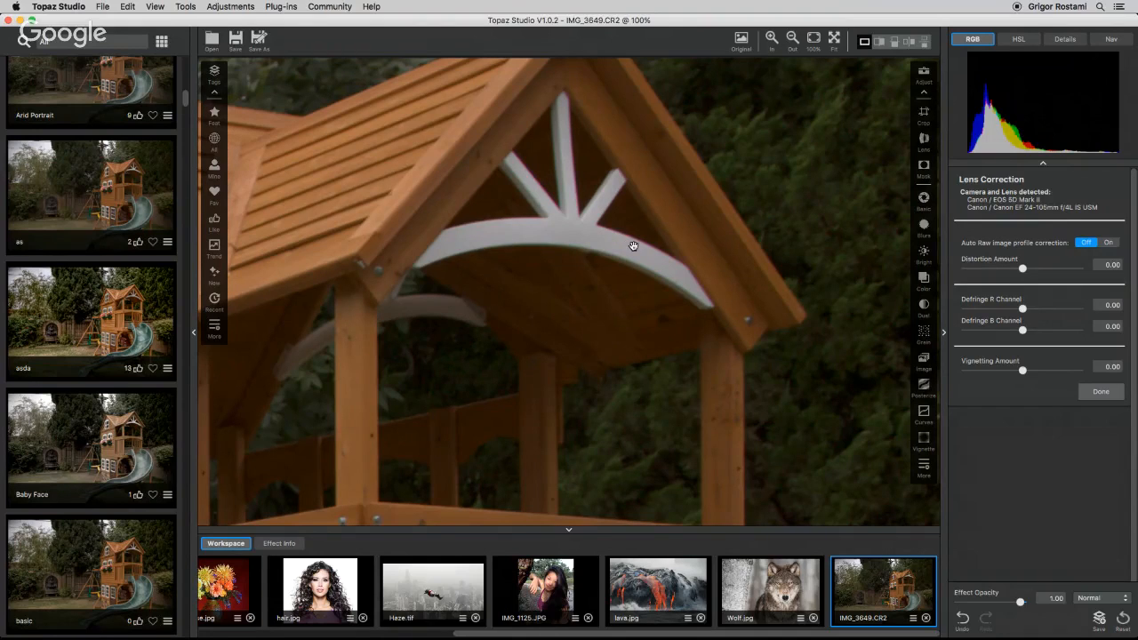
left_click(1110, 243)
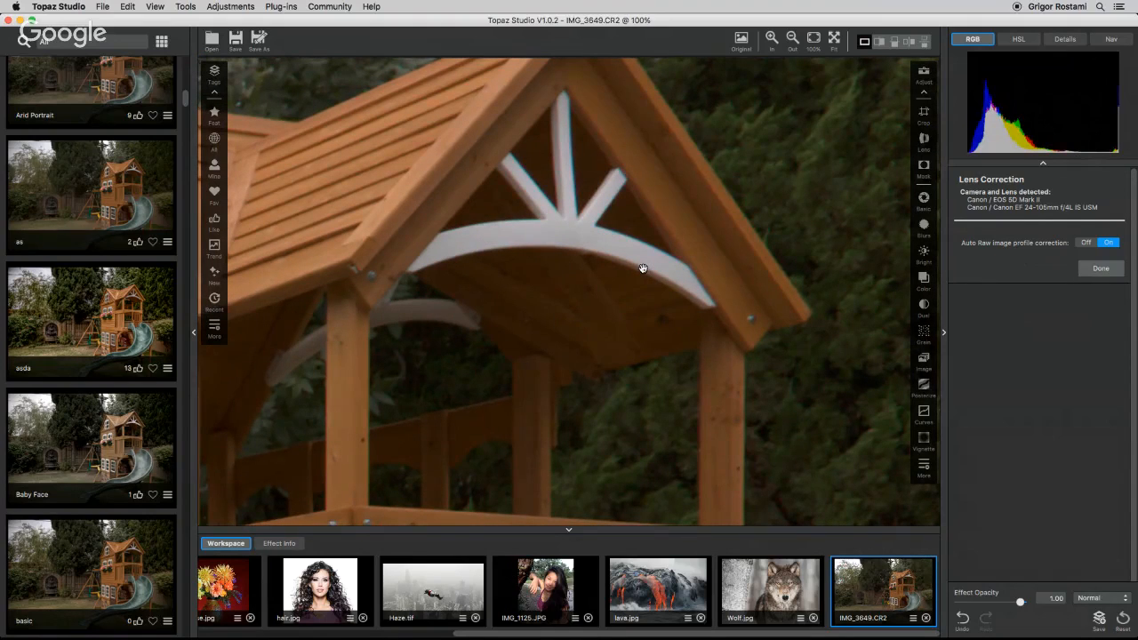
left_click(1097, 269)
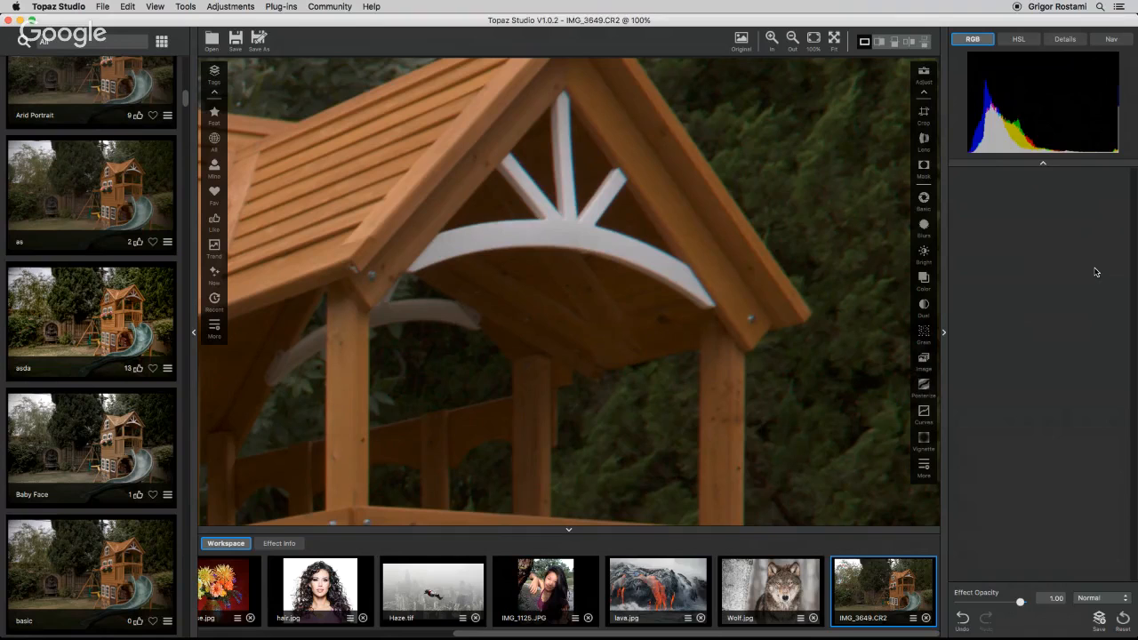
Add a Basic Adjustment filter to the photo.
left_click(834, 40)
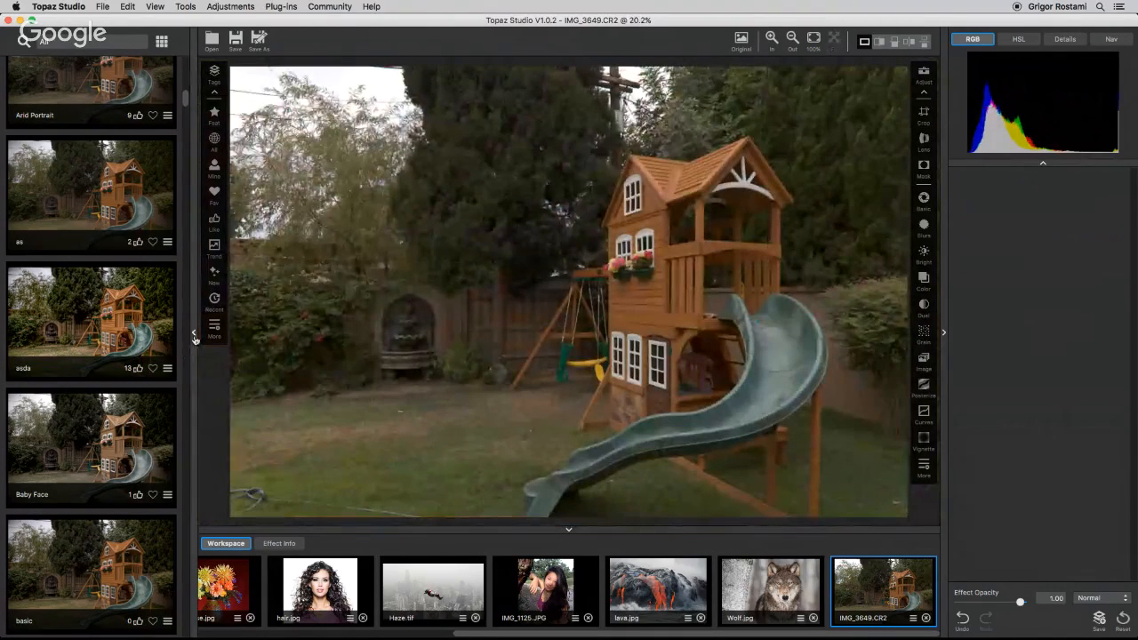
left_click(193, 332)
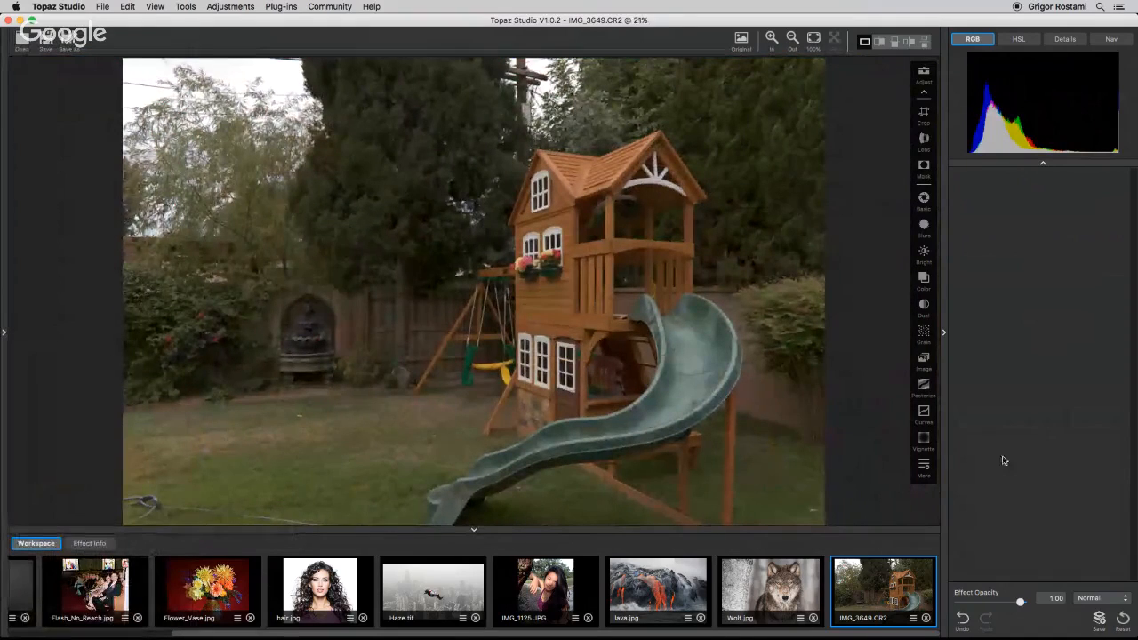
left_click(923, 467)
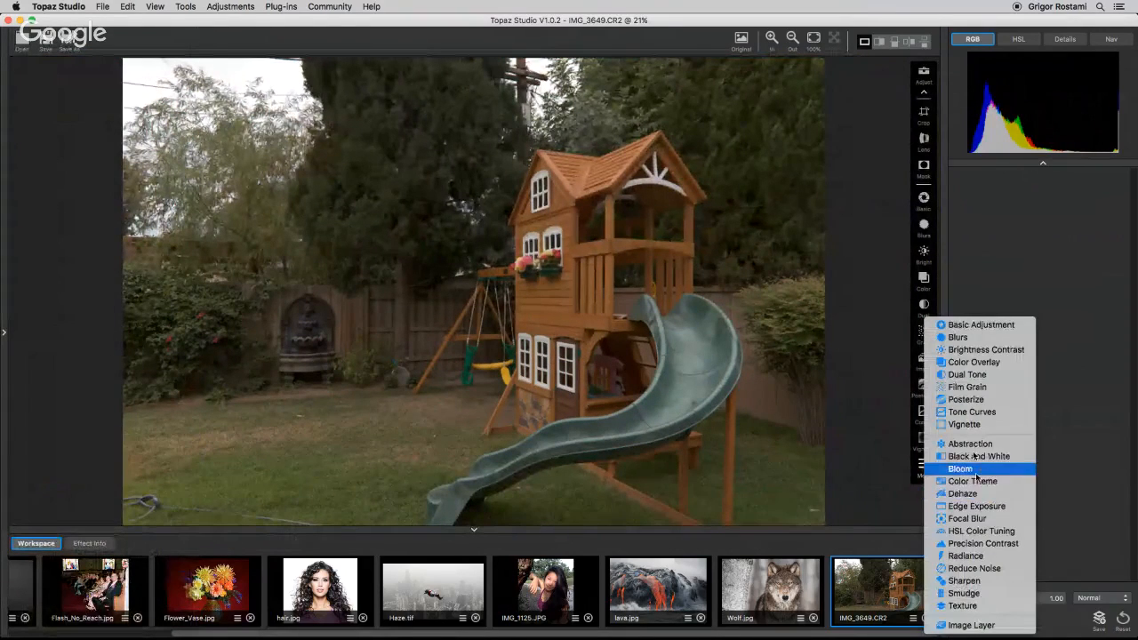
left_click(978, 326)
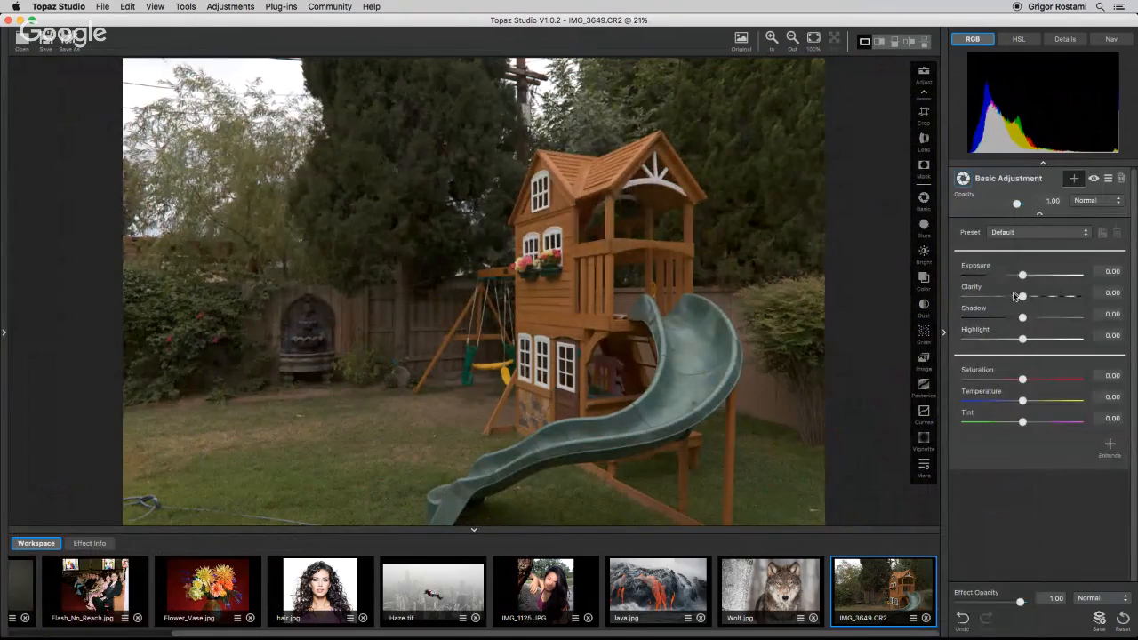
Set Basic Adjustment Exposure to 0.52, Clarity 0.55, Shadow 0.17 and Saturation 0.40.
left_click_drag(1022, 275, 1055, 301)
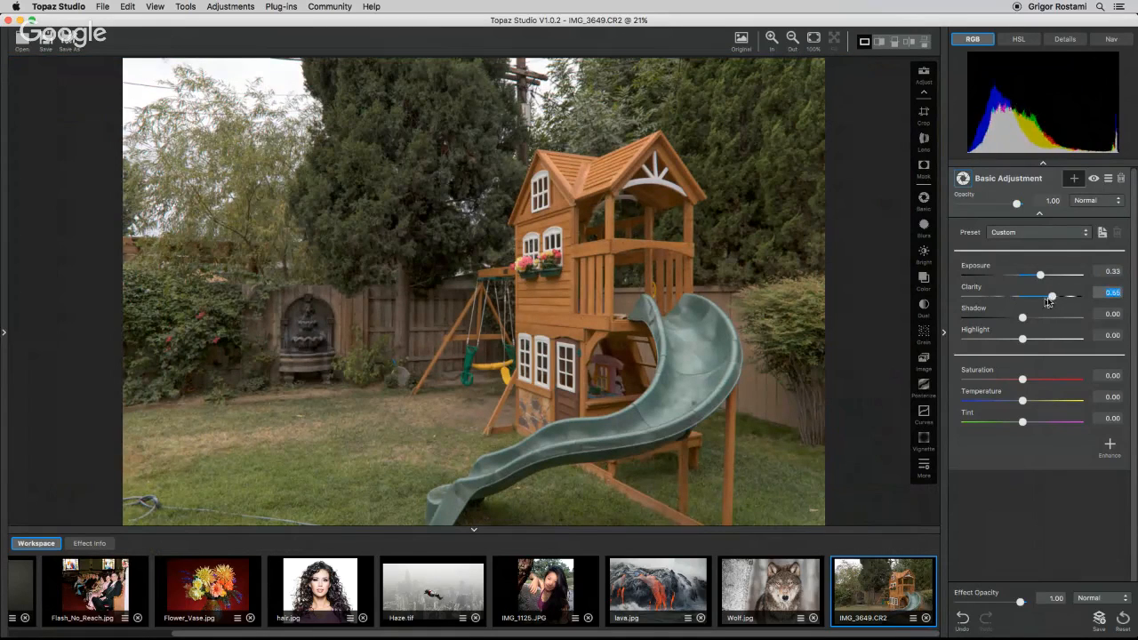
left_click_drag(1023, 381, 1043, 384)
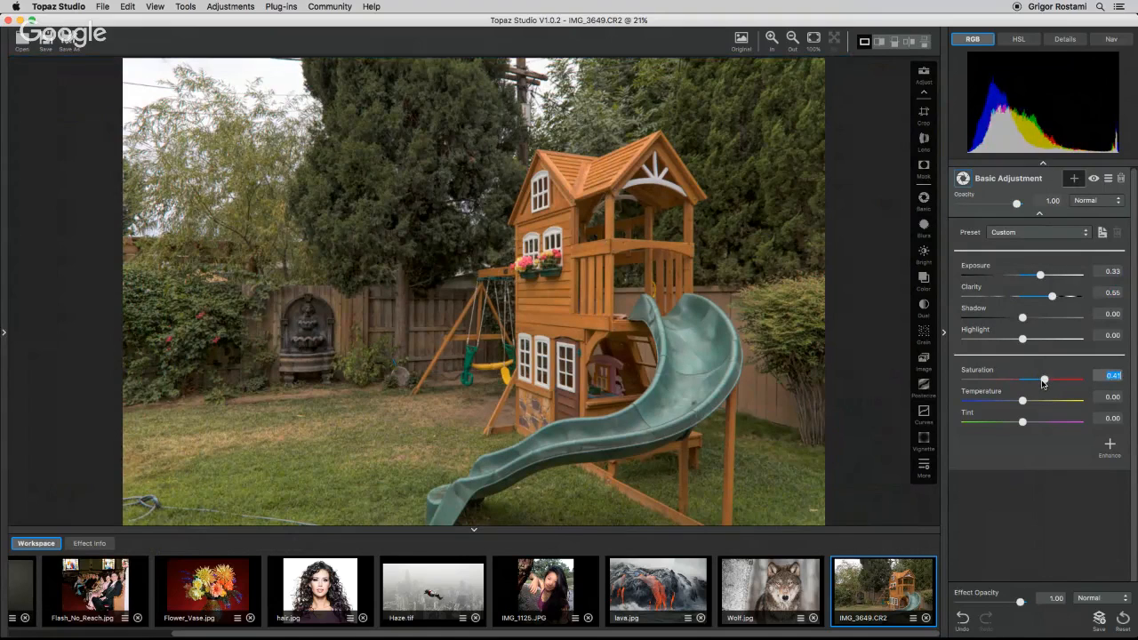
left_click_drag(1036, 281, 1044, 279)
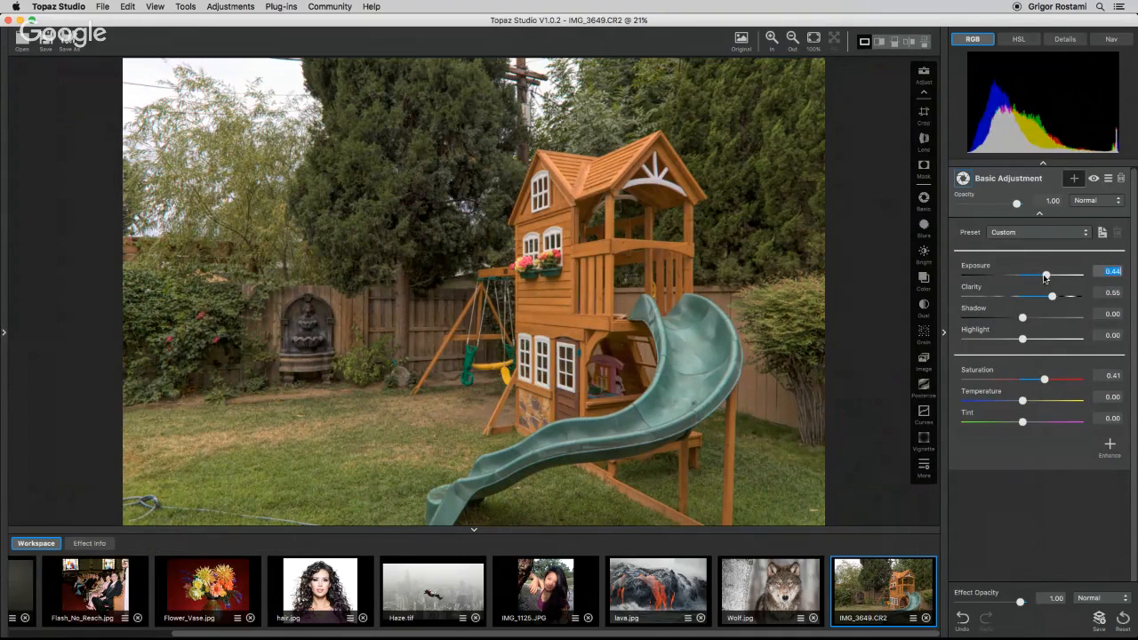
left_click_drag(1039, 380, 1045, 383)
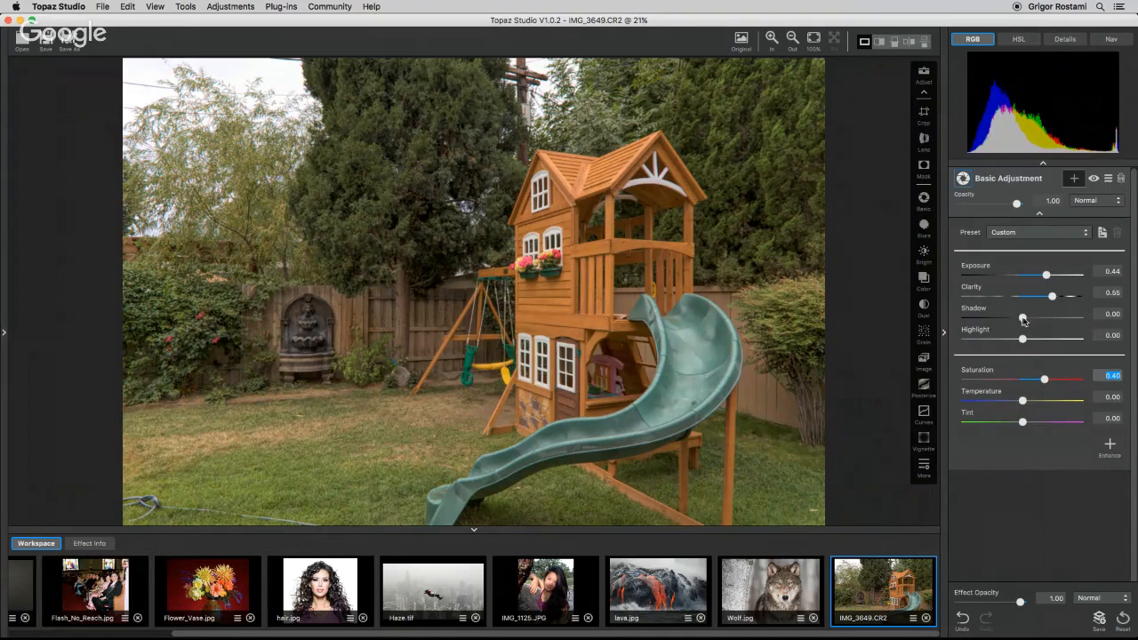
left_click_drag(1024, 318, 1031, 320)
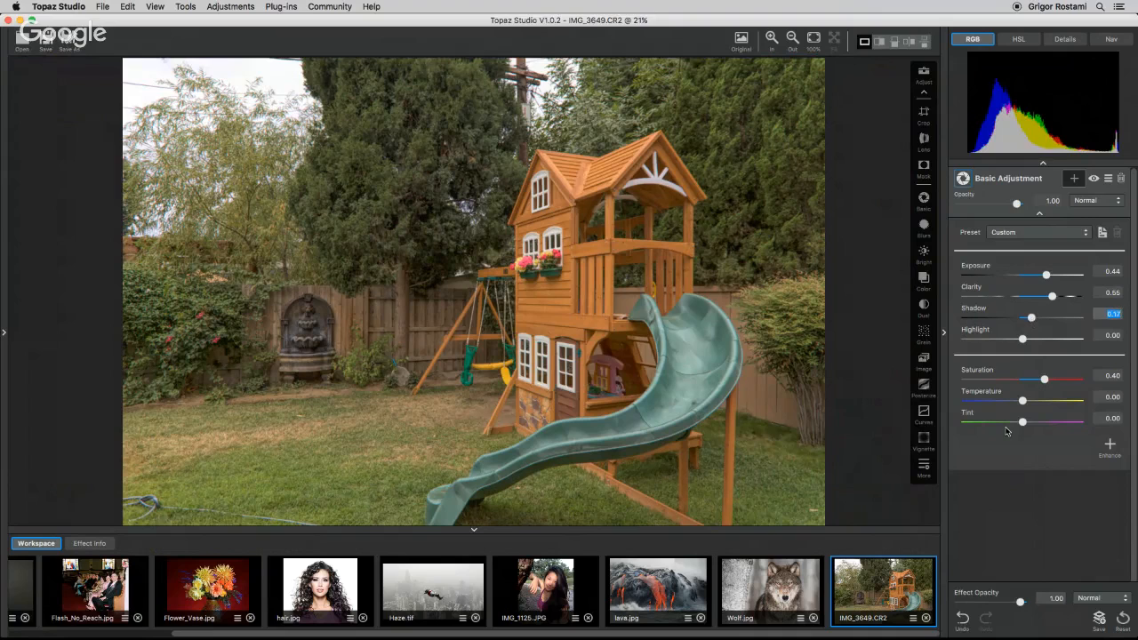
left_click_drag(1044, 279, 1050, 276)
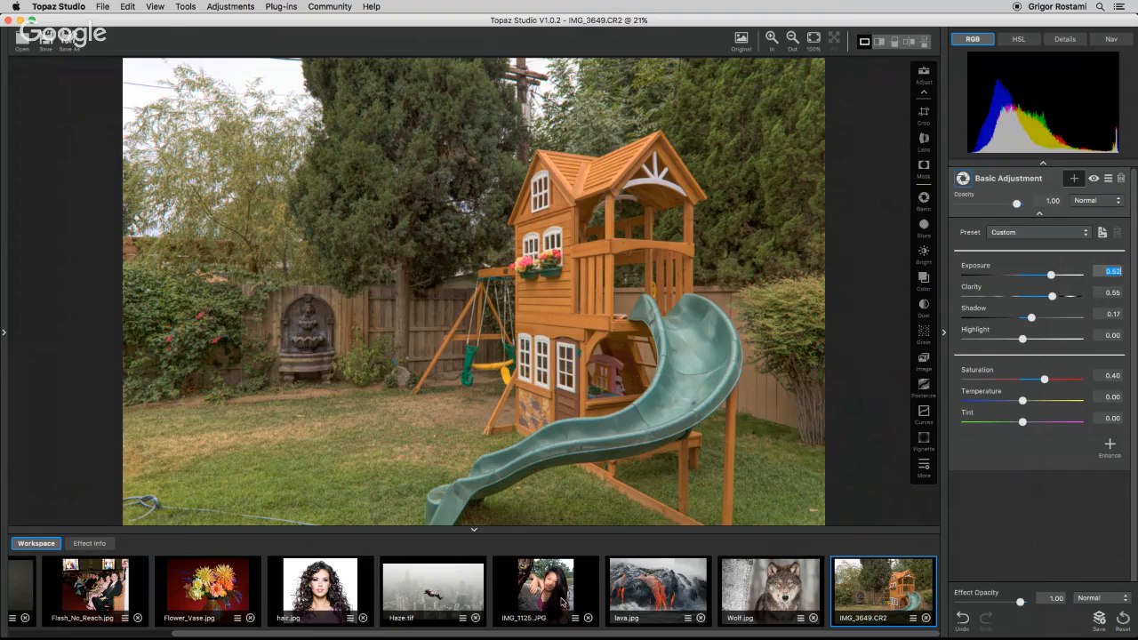
Switch to IMG_1125.JPG in the workspace.
left_click(562, 603)
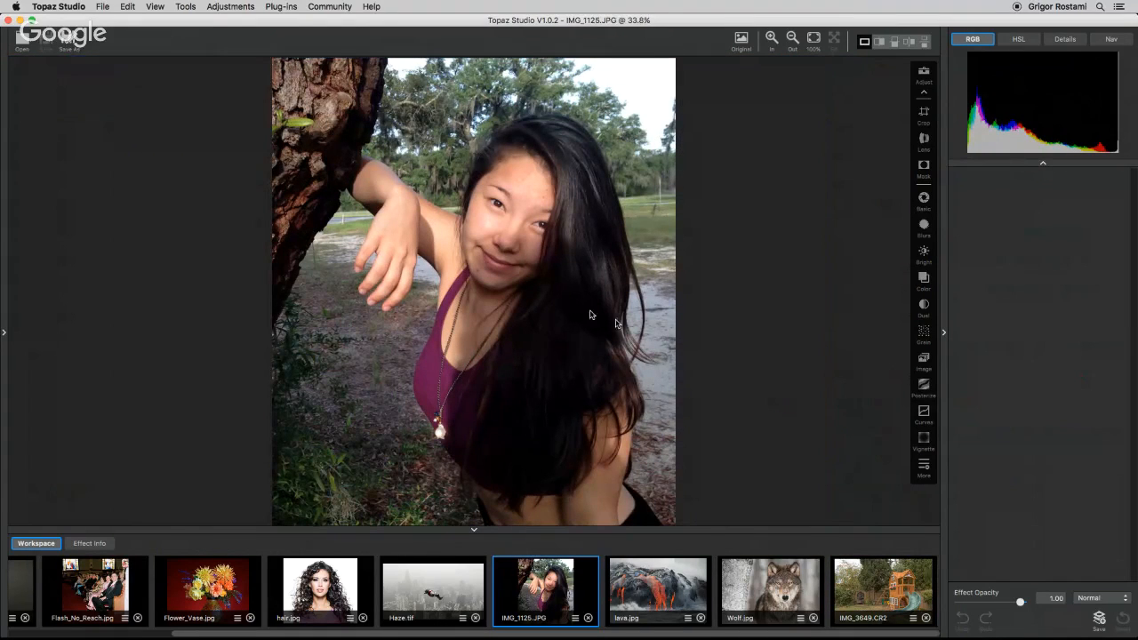
Add a Blurs filter to the portrait photo.
left_click(813, 38)
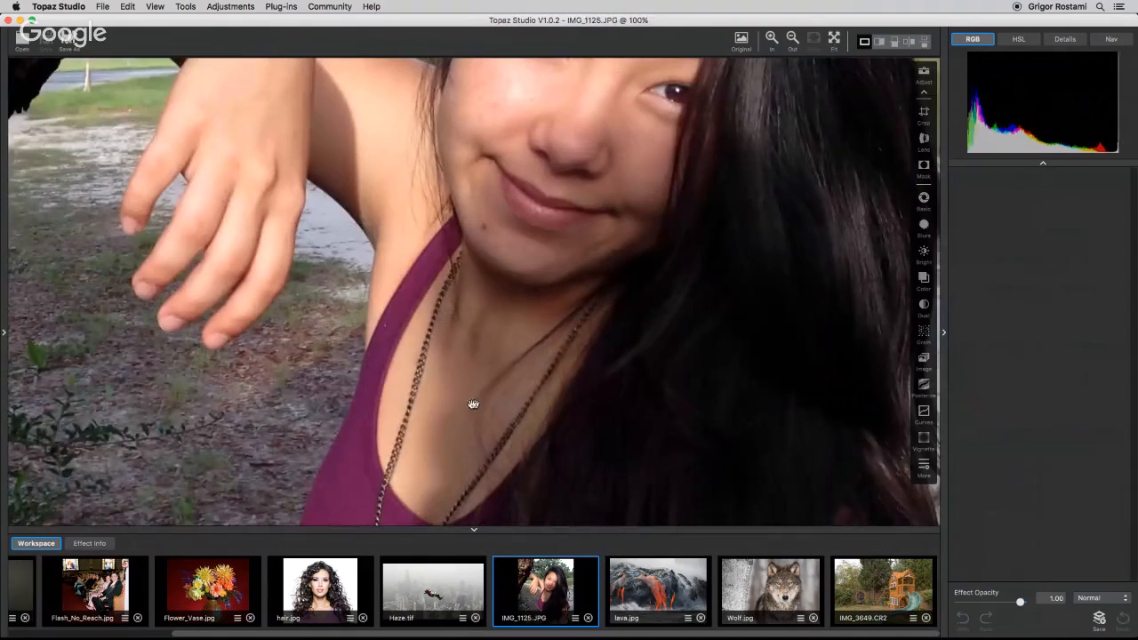
left_click_drag(652, 312, 717, 439)
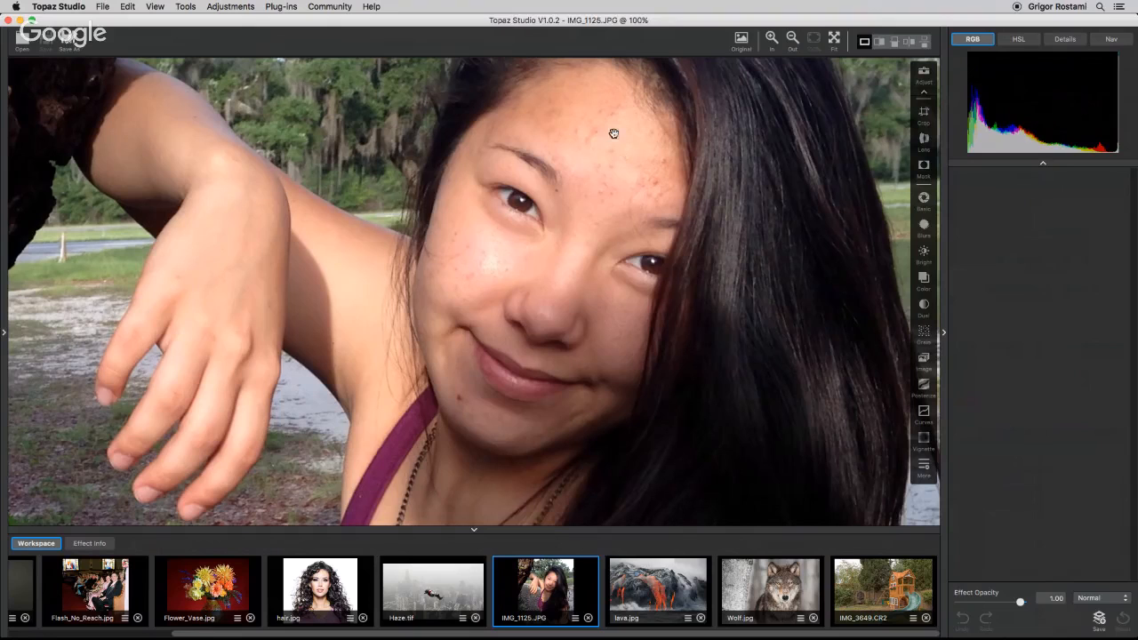
left_click_drag(717, 351, 707, 362)
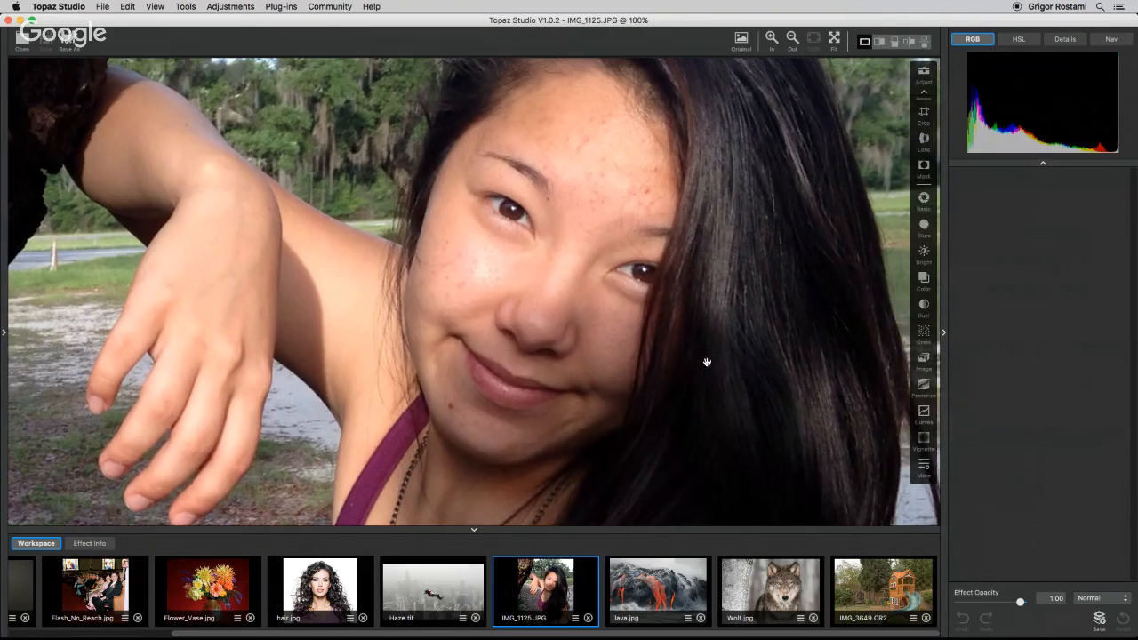
left_click(924, 466)
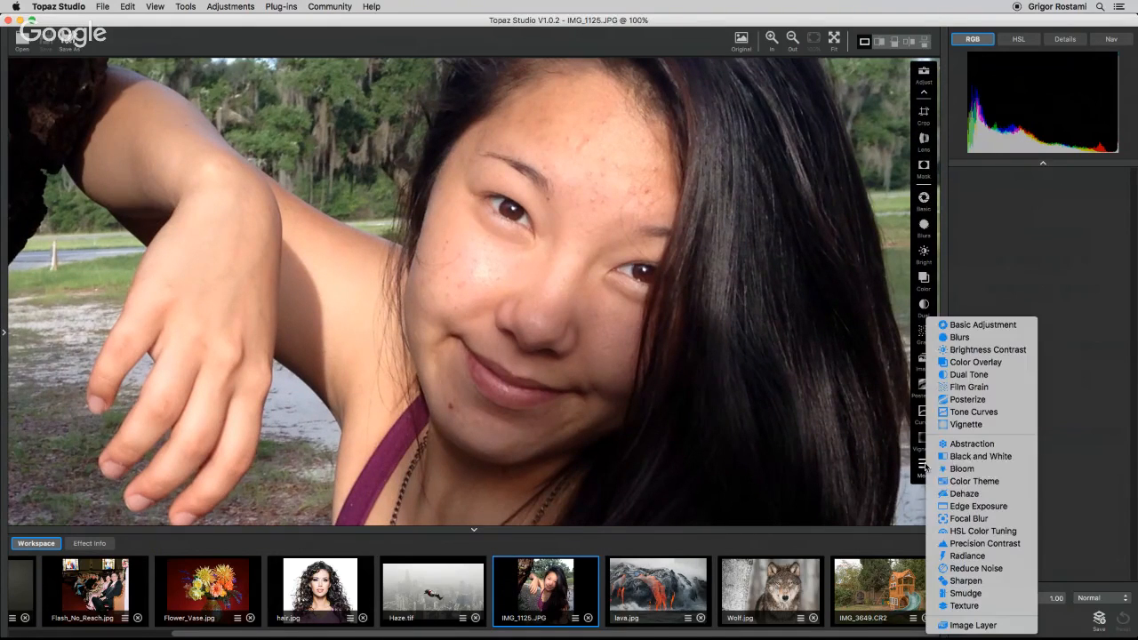
left_click(960, 337)
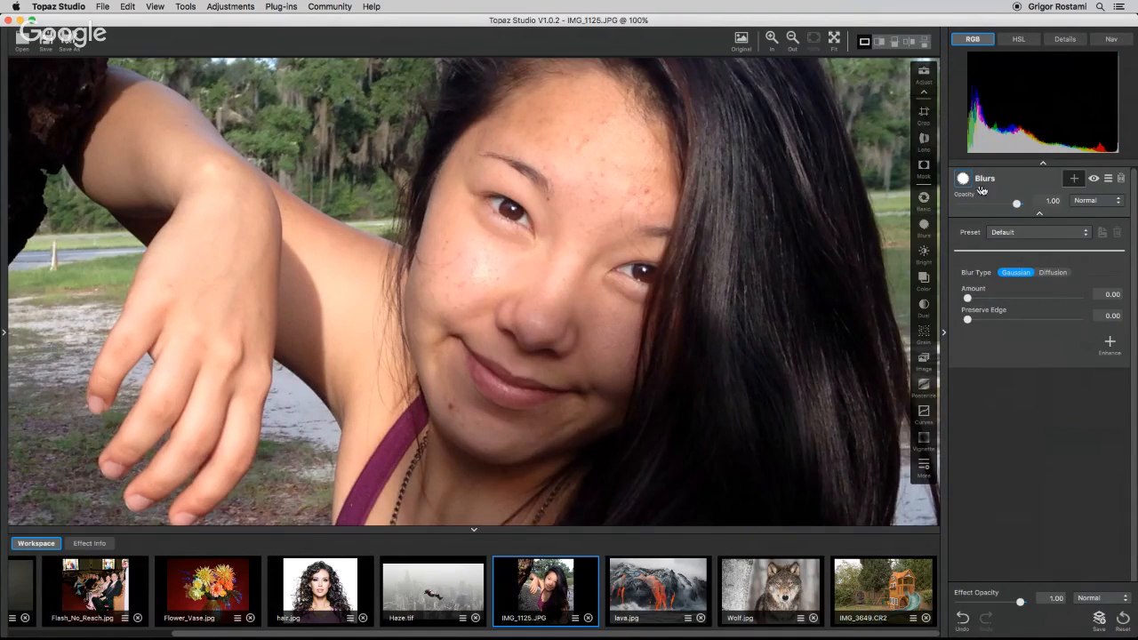
Set the Blurs Amount to 0.29 and Preserve Edge to 0.91.
left_click_drag(969, 300, 1002, 305)
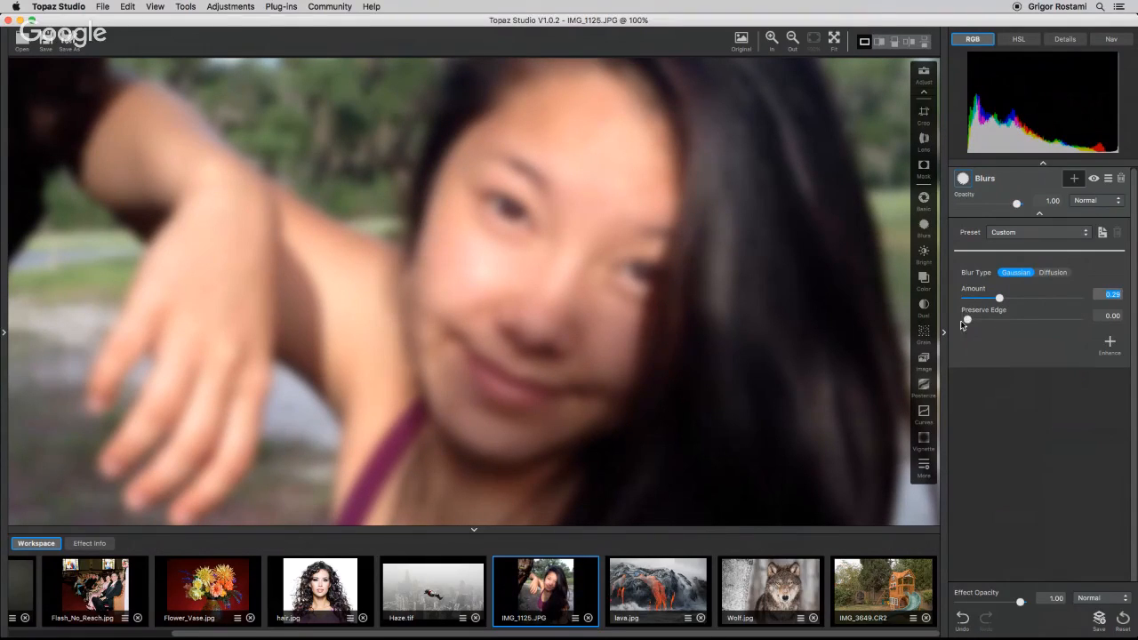
left_click_drag(968, 321, 1067, 323)
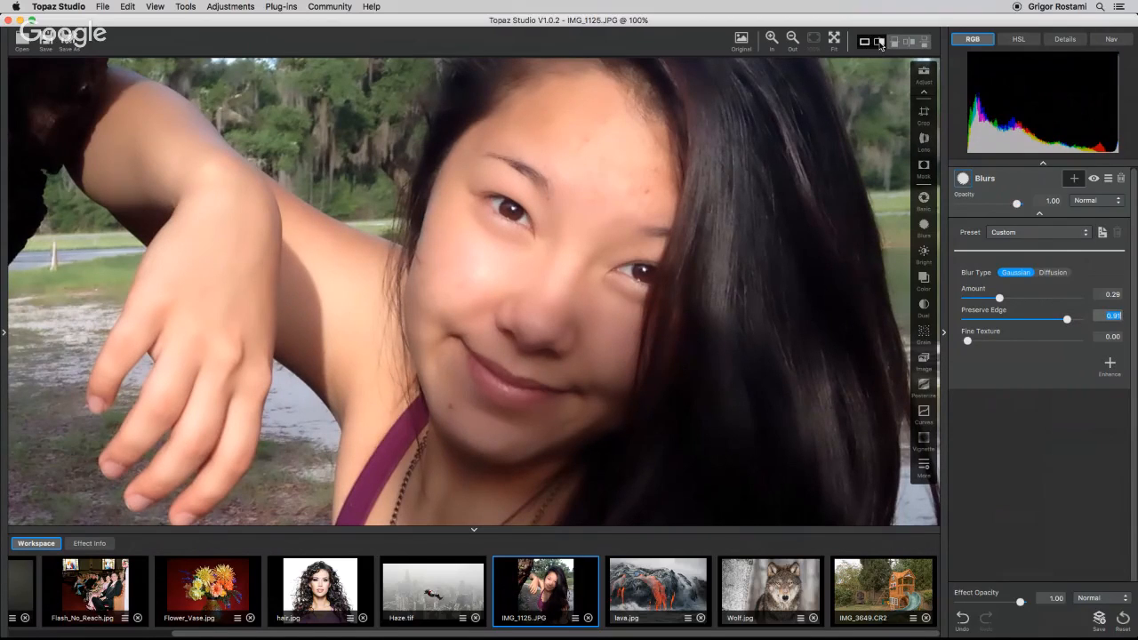
Compare the blurred and original skin side by side in split view.
left_click(880, 42)
left_click_drag(444, 387, 350, 376)
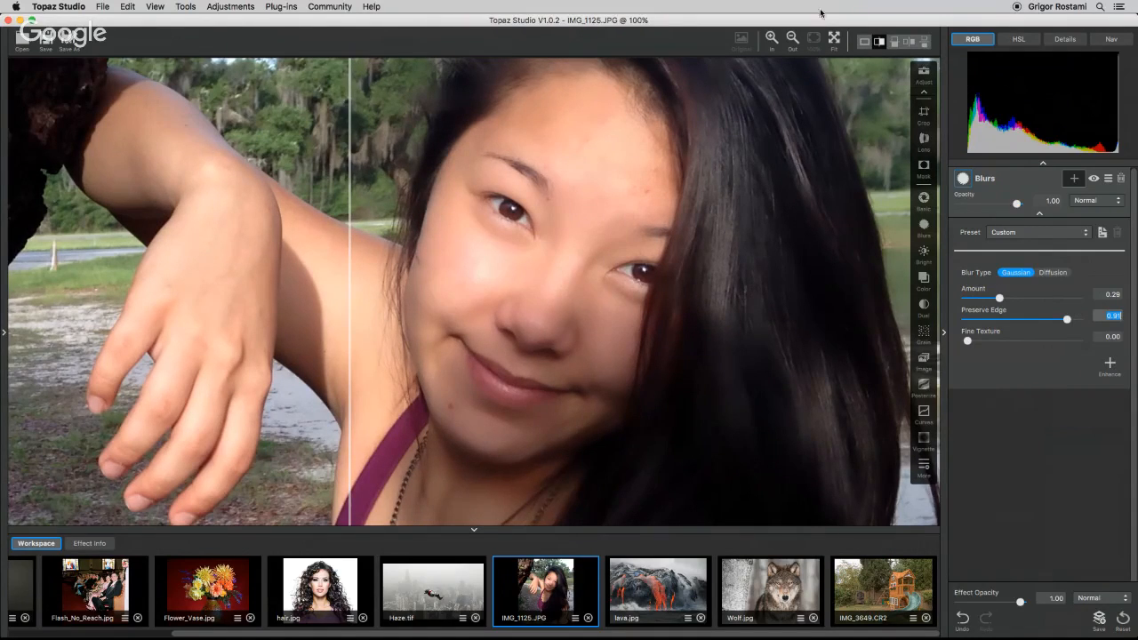
left_click(864, 42)
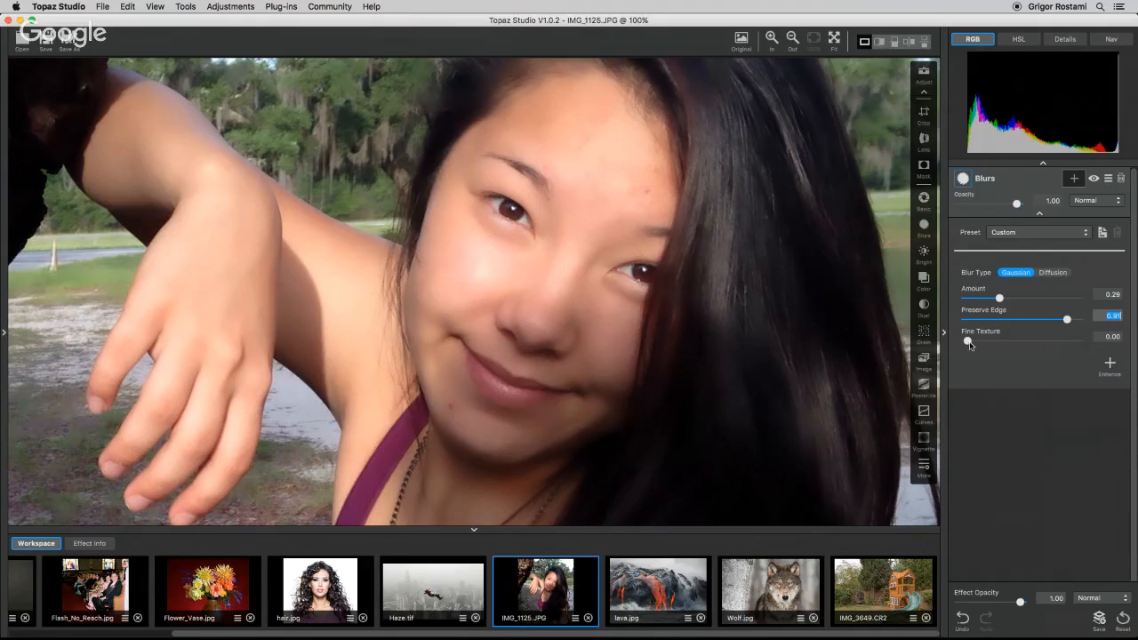
Set the Blurs Fine Texture to 0.53.
left_click_drag(968, 345, 1014, 344)
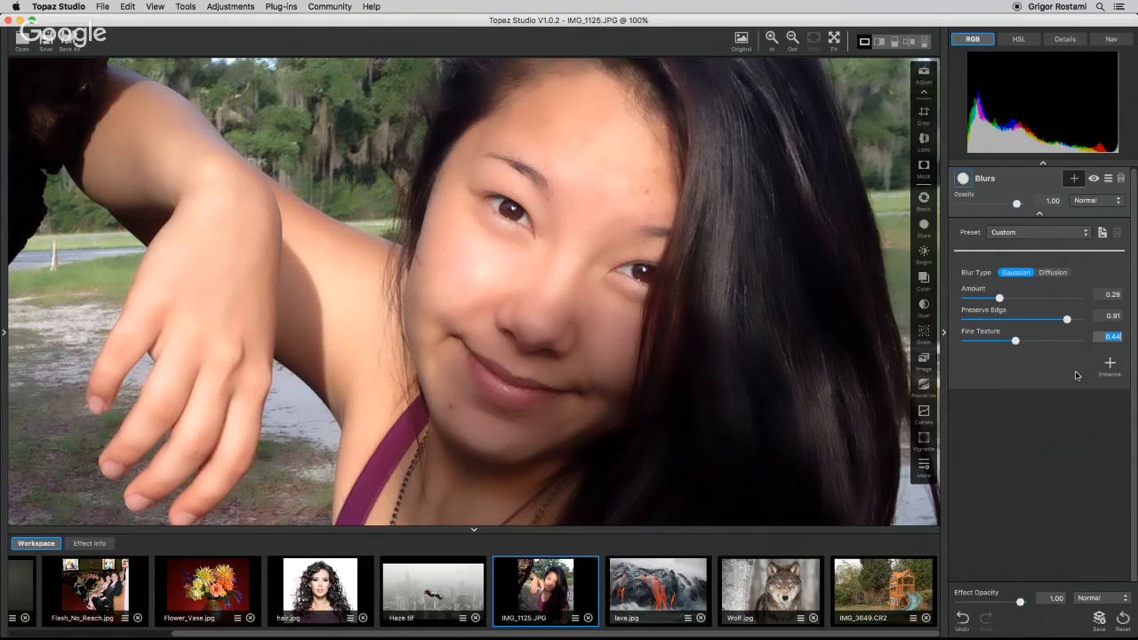
left_click_drag(1016, 341, 1026, 341)
left_click(1067, 321)
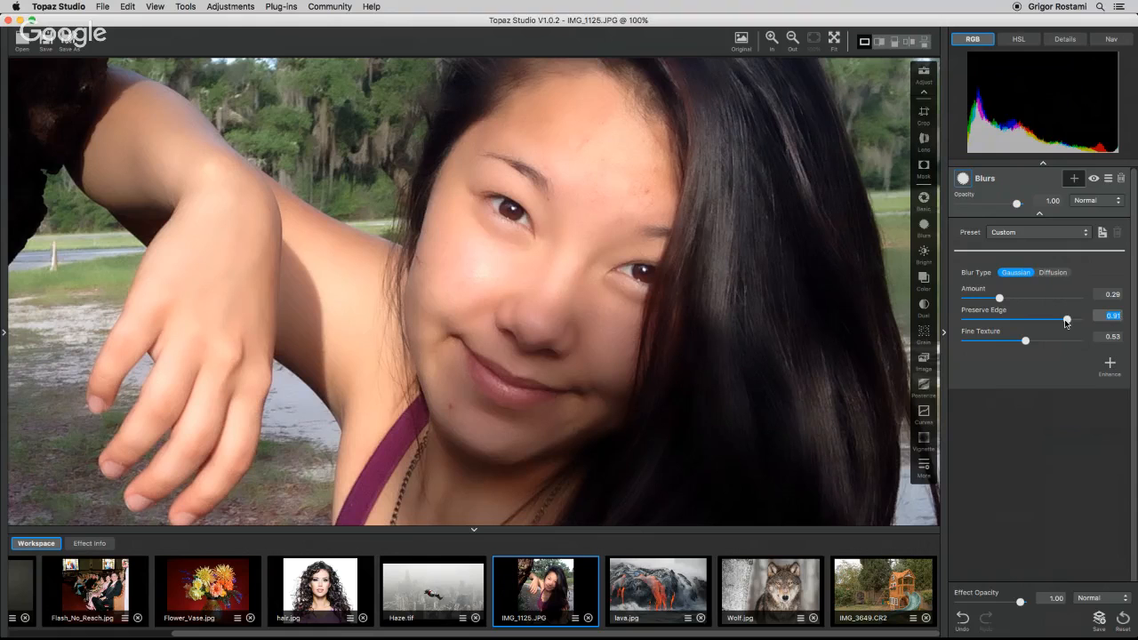
Add a brush mask to the Blurs filter with Radius 0.38 and Softness 0.64.
left_click(792, 40)
left_click(792, 40)
left_click(792, 40)
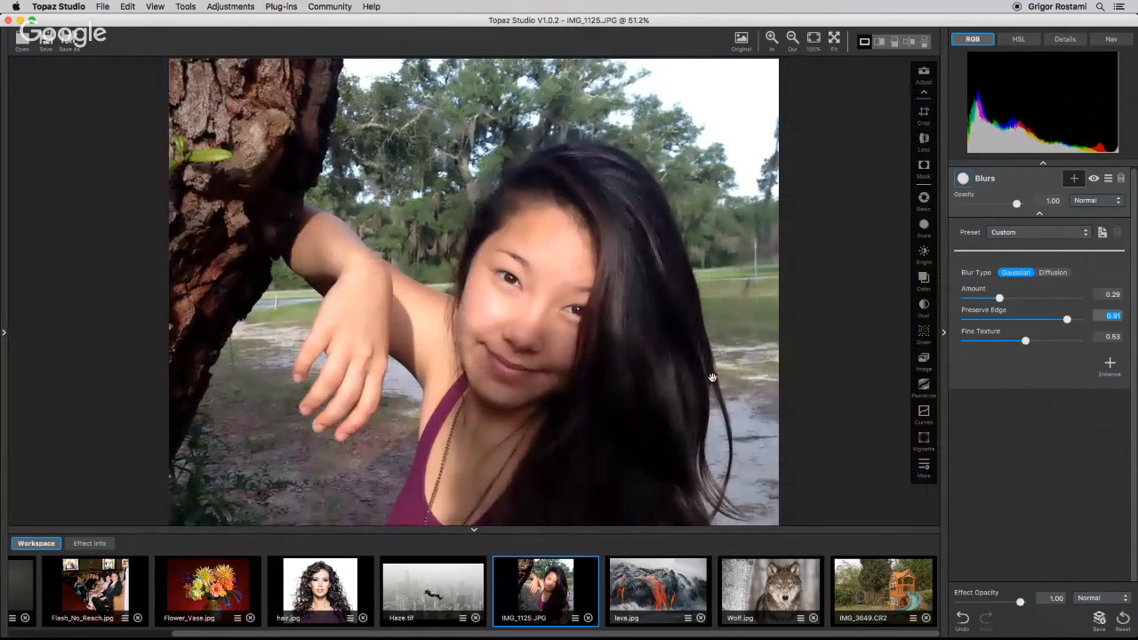
scroll(711, 369, "down", 3)
left_click(792, 40)
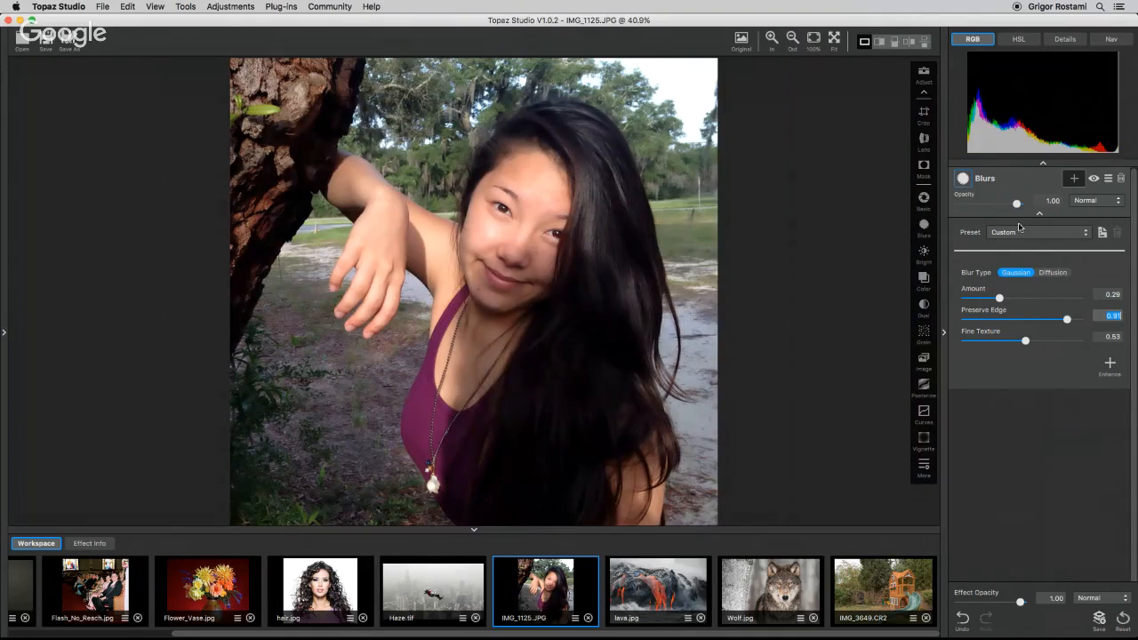
left_click(1074, 178)
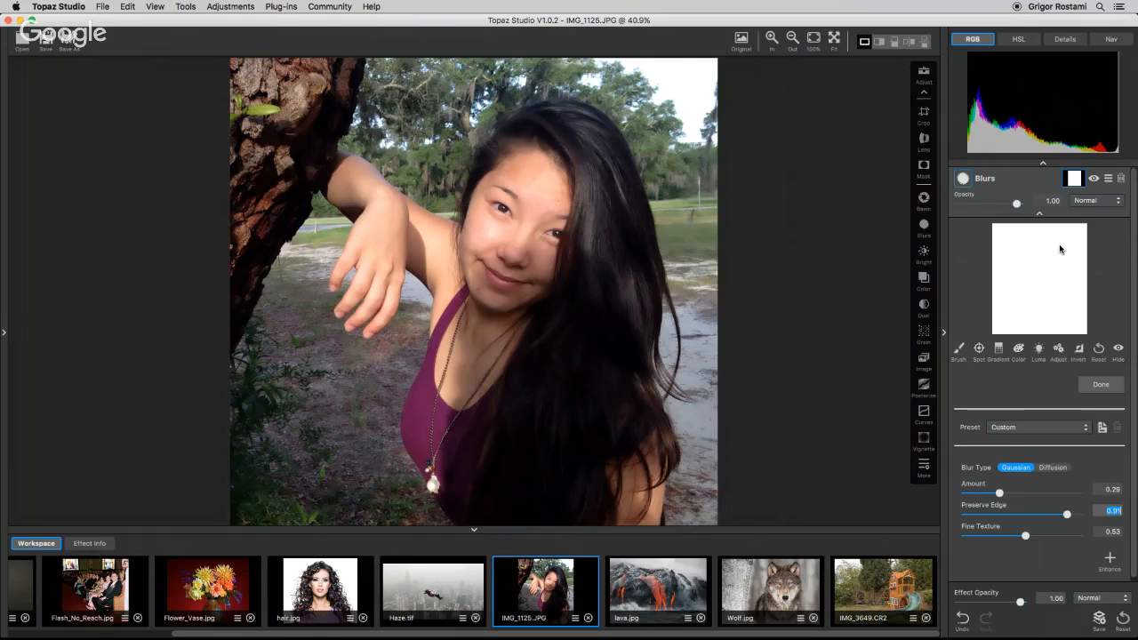
left_click(959, 349)
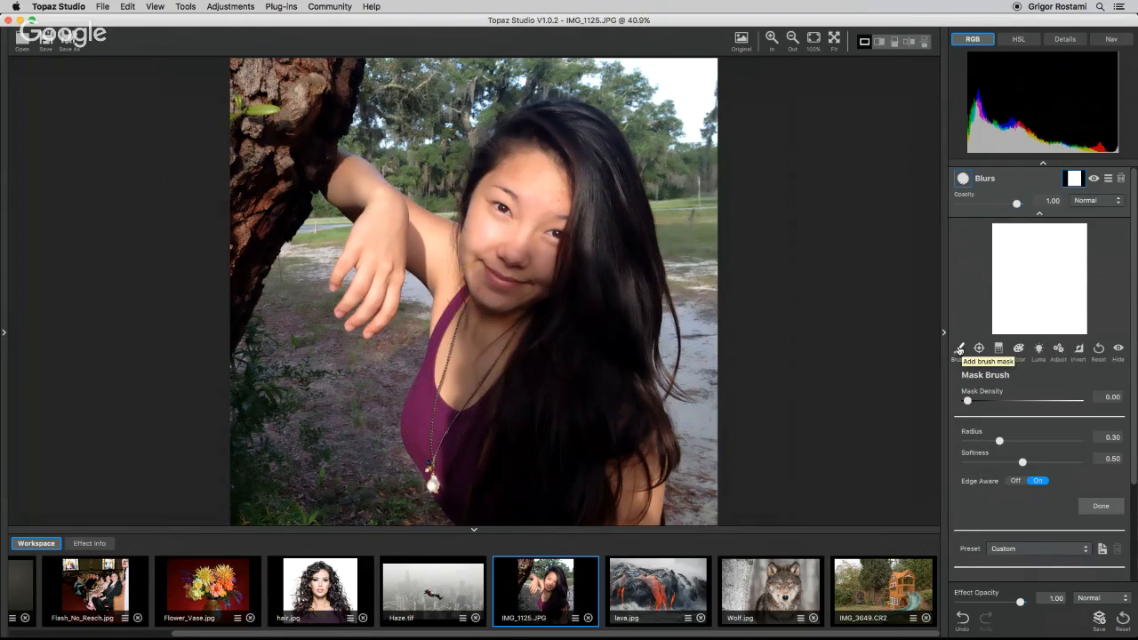
left_click(999, 441)
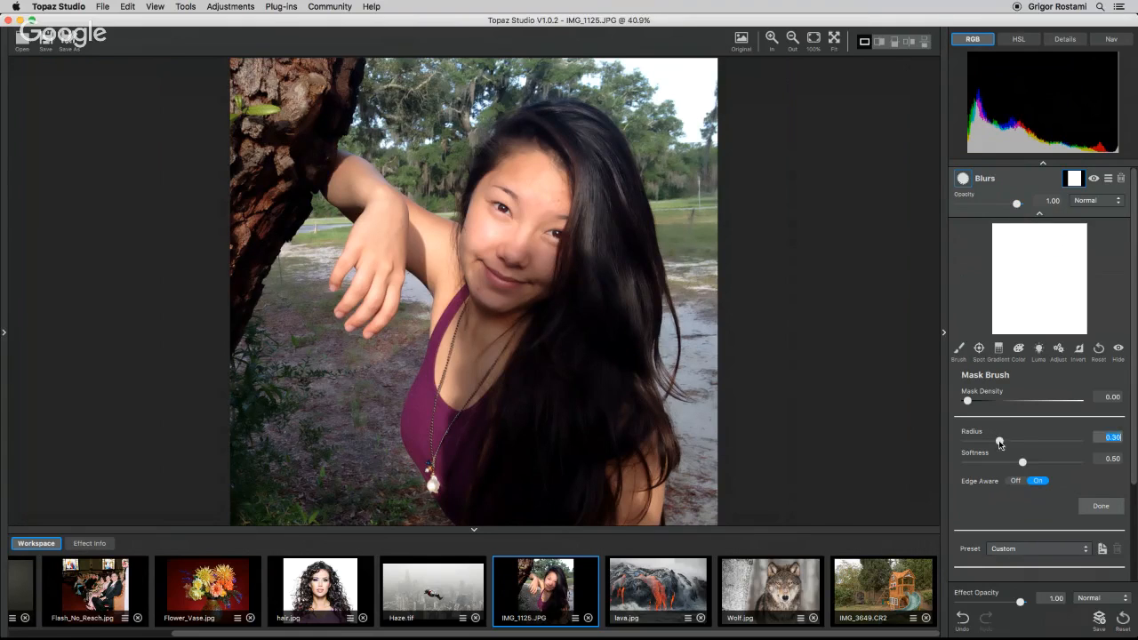
left_click_drag(999, 441, 1036, 462)
left_click(966, 401)
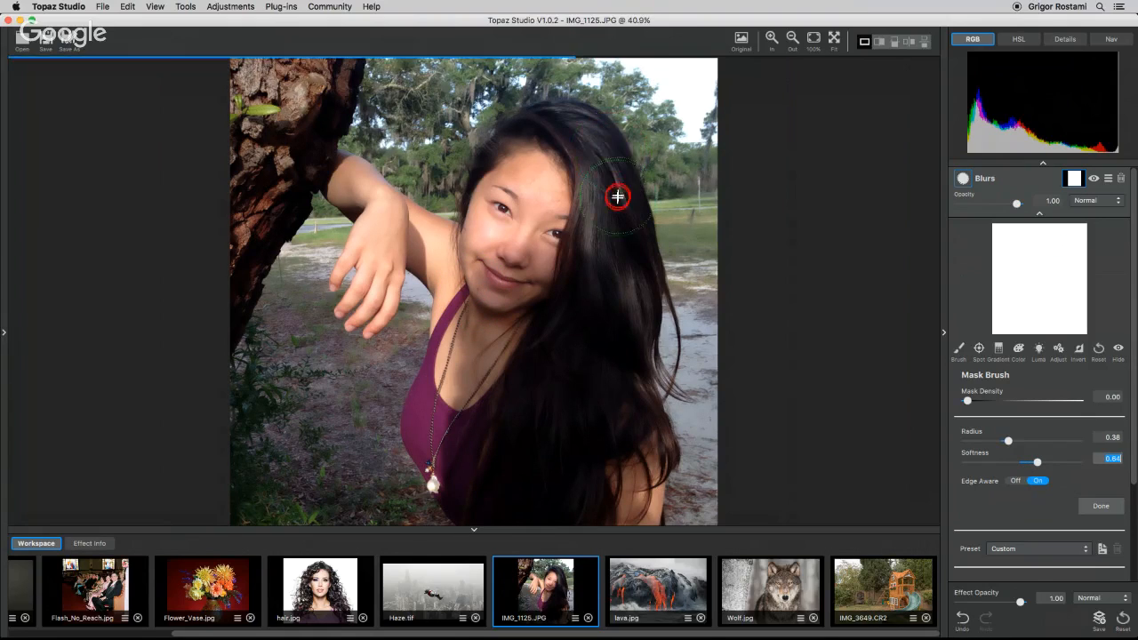
Paint the mask over the hair, reducing the brush Radius to 0.29 for the hairline.
mouse_move(618, 196)
left_mouse_down()
mouse_move(636, 328)
mouse_move(641, 282)
mouse_move(661, 380)
mouse_move(652, 336)
mouse_move(640, 411)
mouse_move(653, 373)
mouse_move(652, 432)
mouse_move(642, 448)
mouse_move(620, 445)
mouse_move(590, 493)
mouse_move(597, 512)
mouse_move(510, 501)
mouse_move(488, 462)
left_mouse_up()
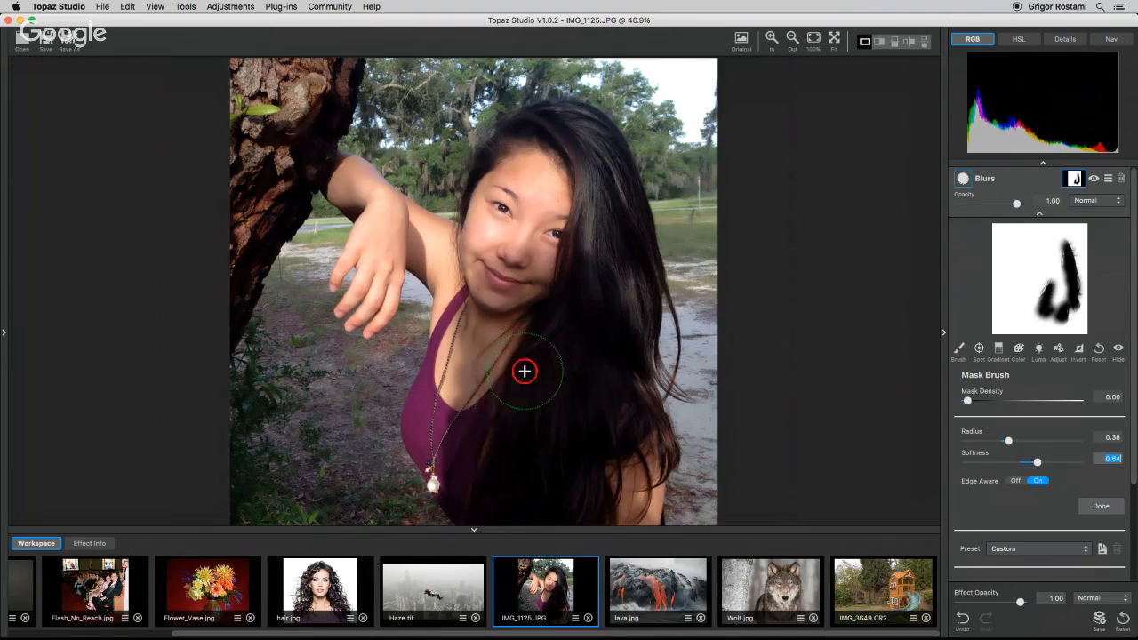
mouse_move(524, 371)
left_mouse_down()
mouse_move(577, 282)
mouse_move(587, 168)
mouse_move(568, 134)
mouse_move(541, 122)
mouse_move(508, 122)
mouse_move(485, 161)
left_mouse_up()
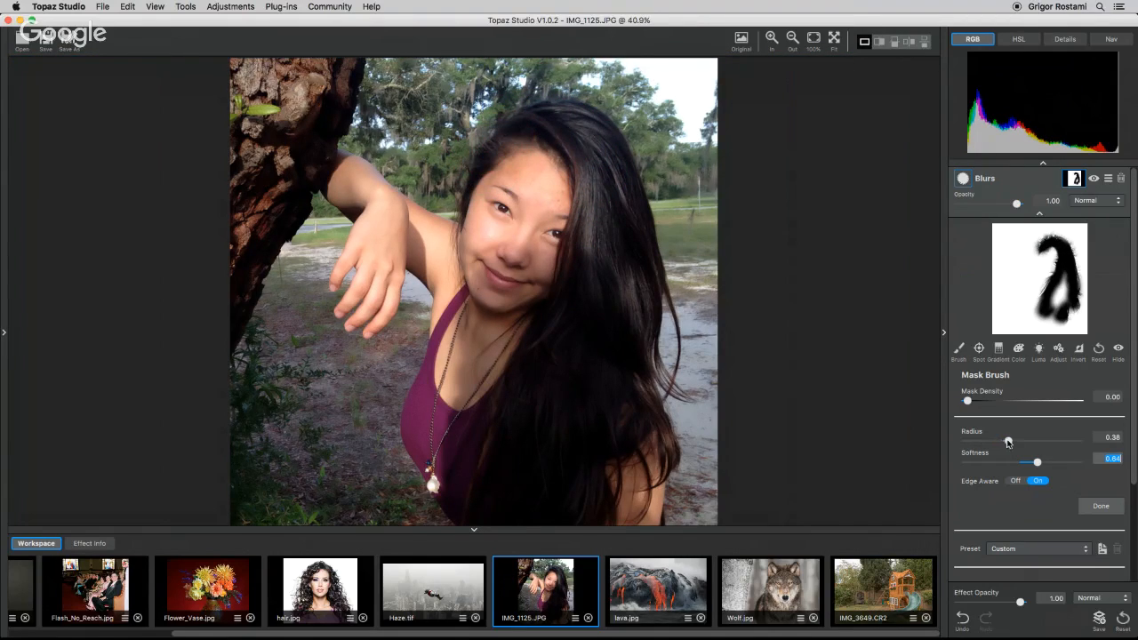
left_click_drag(1007, 443, 997, 441)
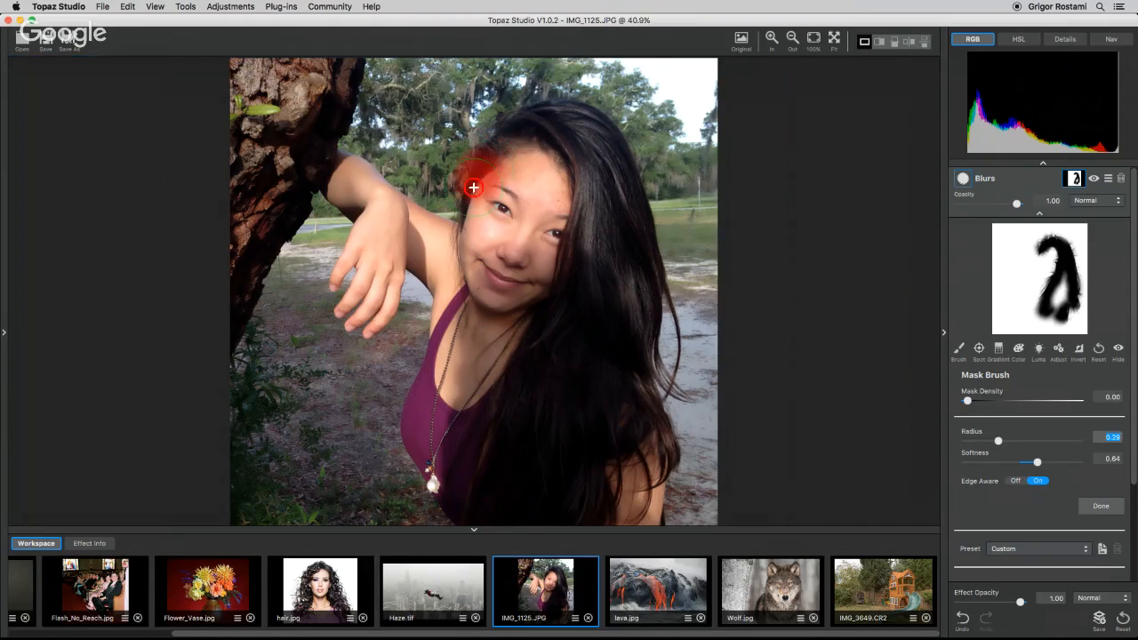
left_click_drag(498, 130, 585, 126)
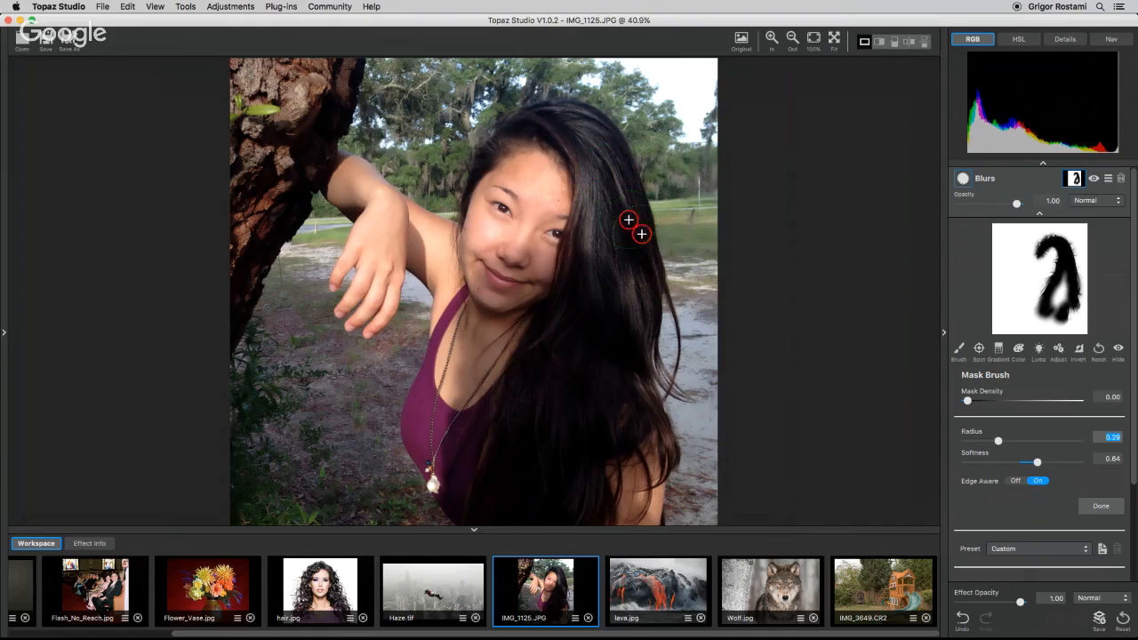
Turn Edge Aware off, paint the mask over the remaining hair strands, and close the mask.
left_click(1015, 480)
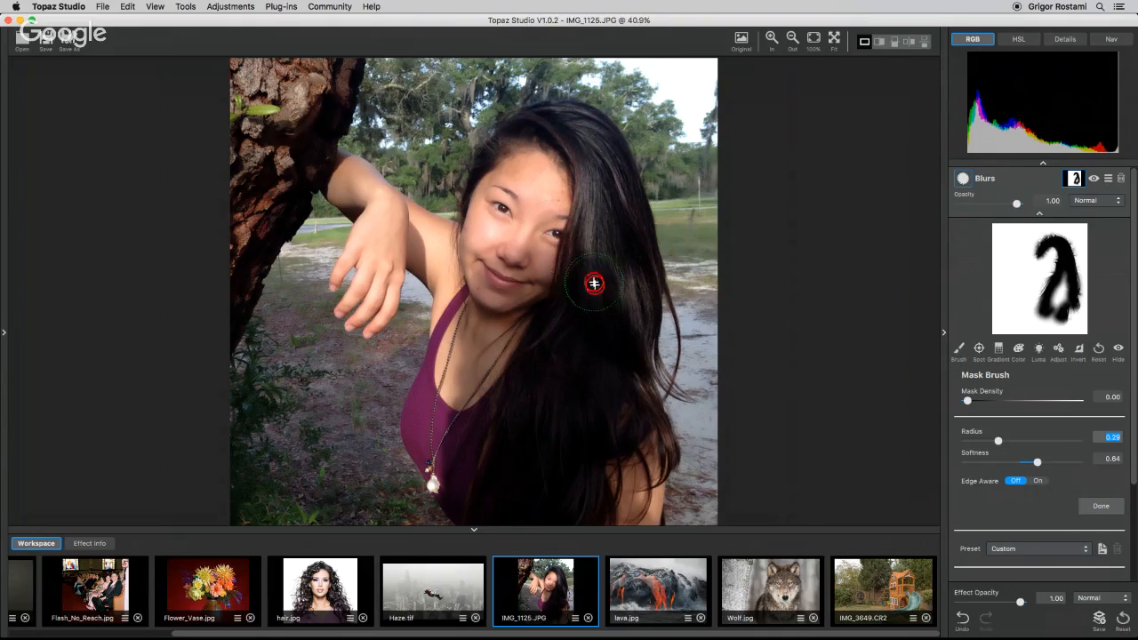
left_click_drag(594, 284, 592, 361)
left_click_drag(602, 267, 596, 373)
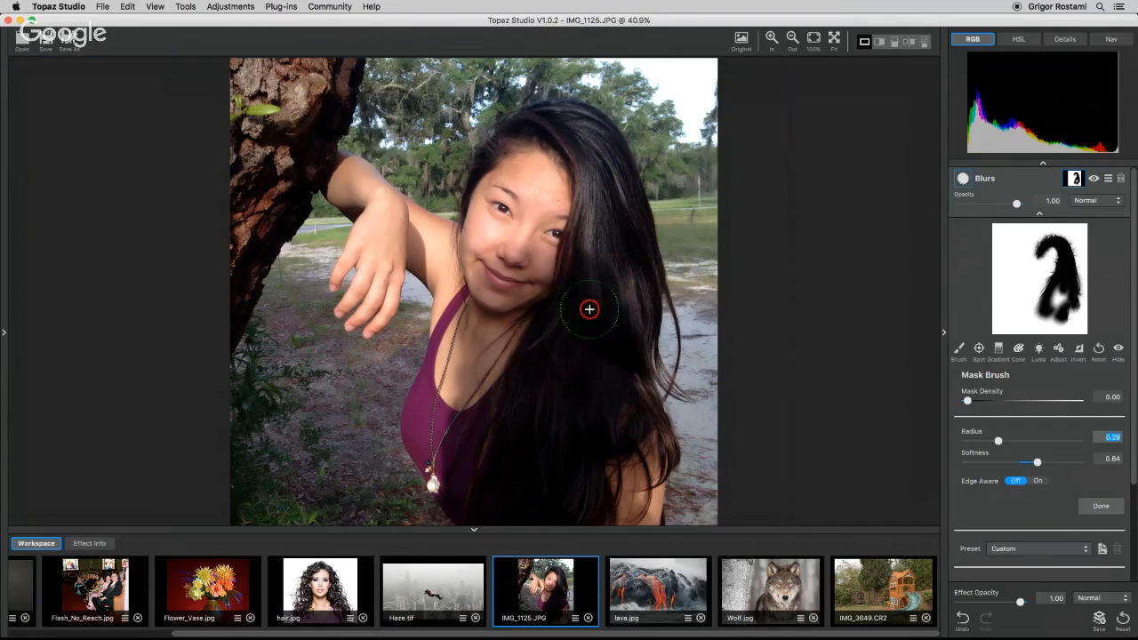
mouse_move(589, 310)
left_mouse_down()
mouse_move(581, 397)
mouse_move(581, 362)
mouse_move(560, 425)
left_mouse_up()
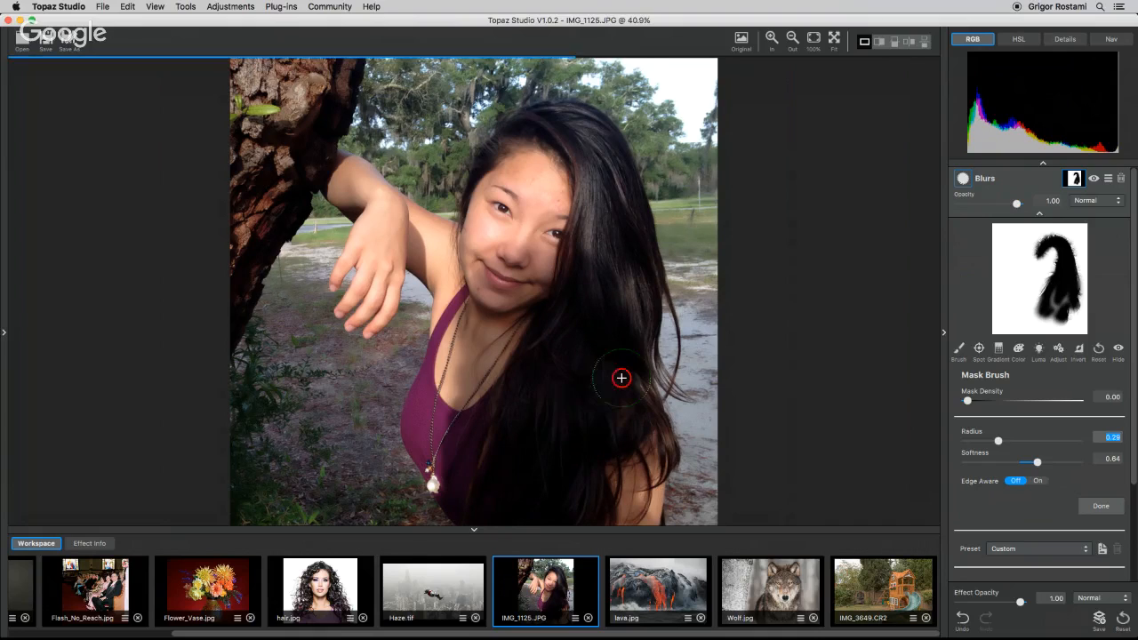
left_click_drag(621, 377, 578, 471)
left_click_drag(599, 421, 578, 476)
mouse_move(564, 377)
left_mouse_down()
mouse_move(549, 458)
mouse_move(557, 497)
left_mouse_up()
left_click_drag(589, 430, 572, 467)
mouse_move(575, 357)
left_mouse_down()
mouse_move(555, 402)
mouse_move(544, 478)
left_mouse_up()
left_click_drag(595, 329, 571, 406)
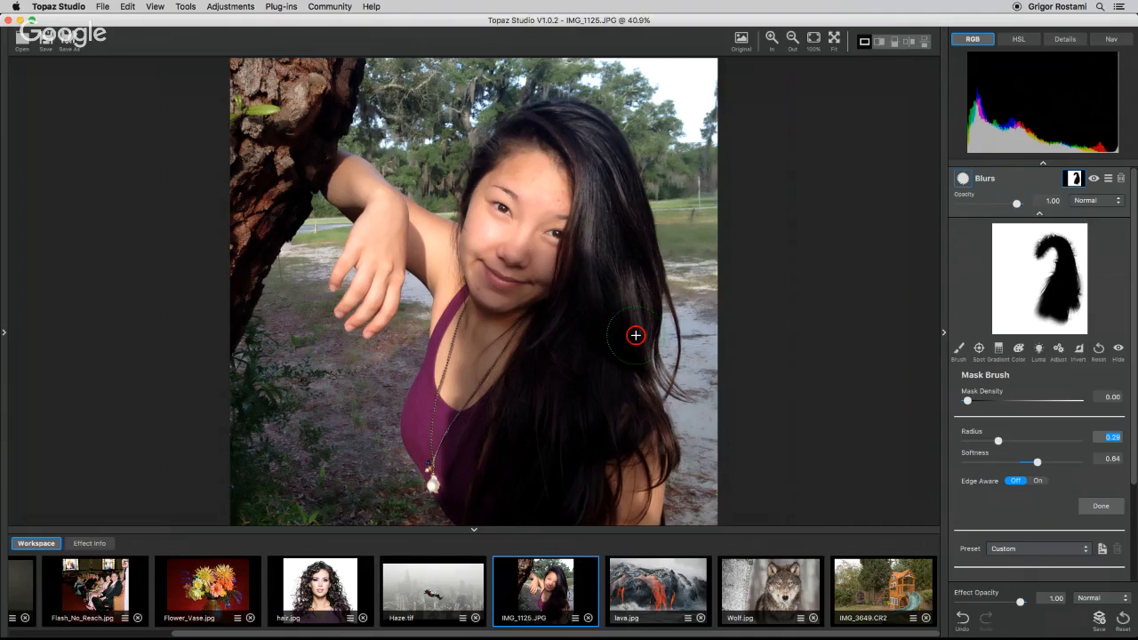
left_click(1040, 217)
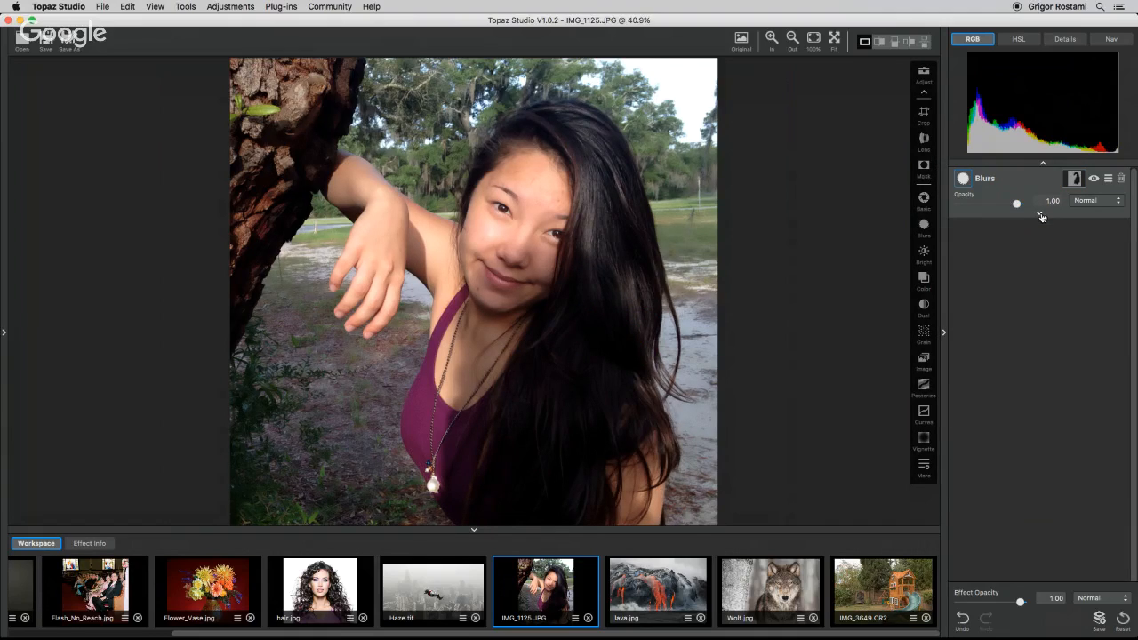
Add a Focal Blur filter and enter editing of its circular focus area.
left_click(924, 466)
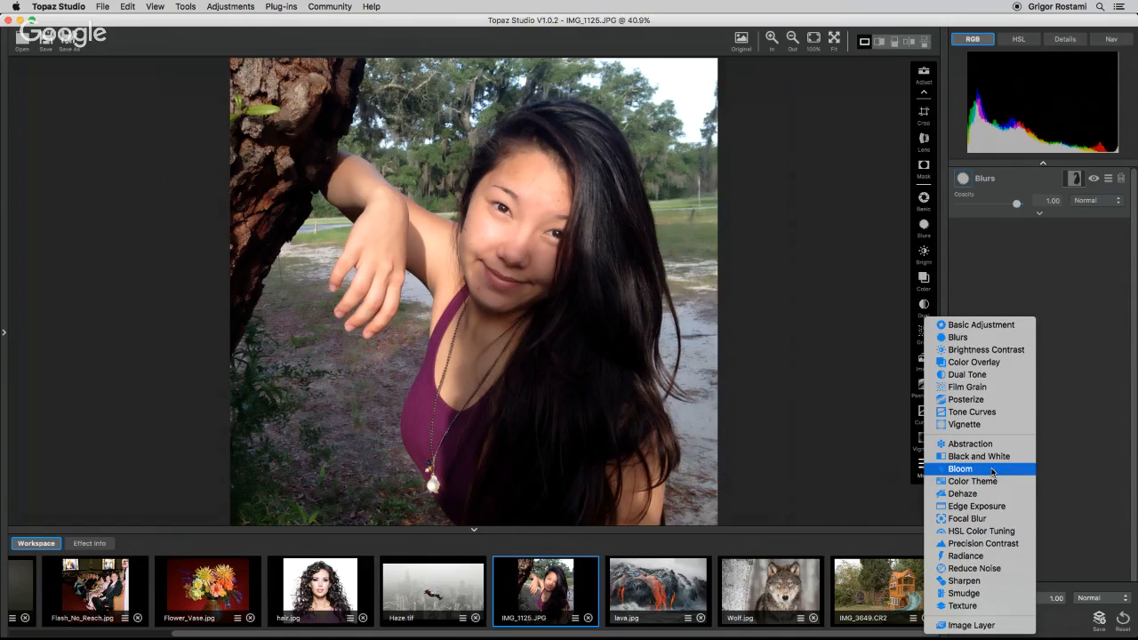
left_click(967, 520)
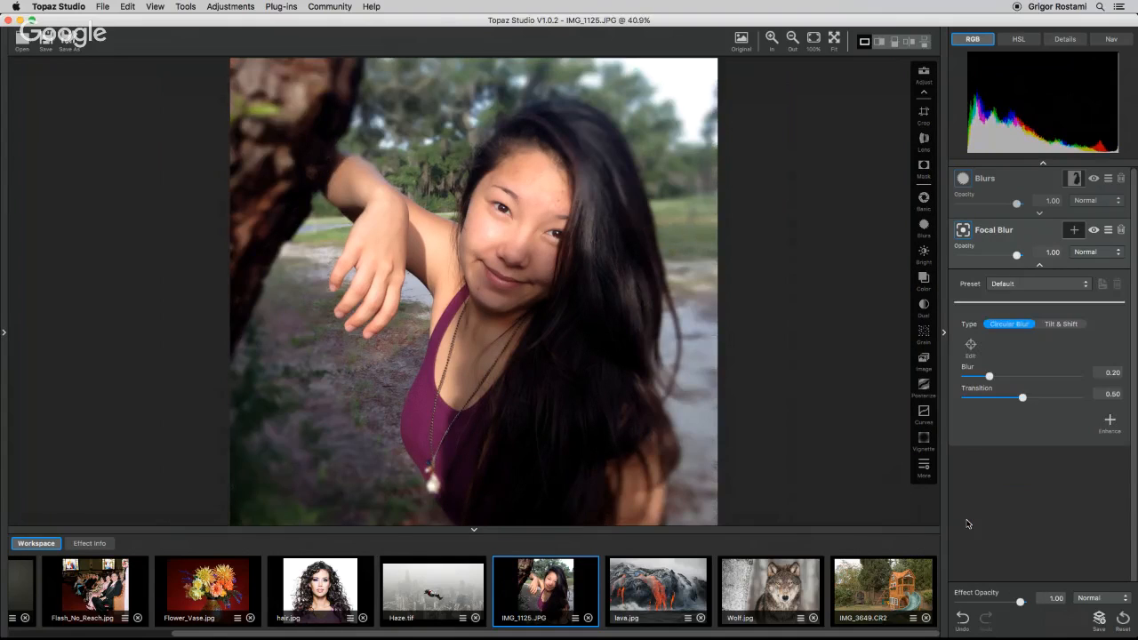
left_click(971, 346)
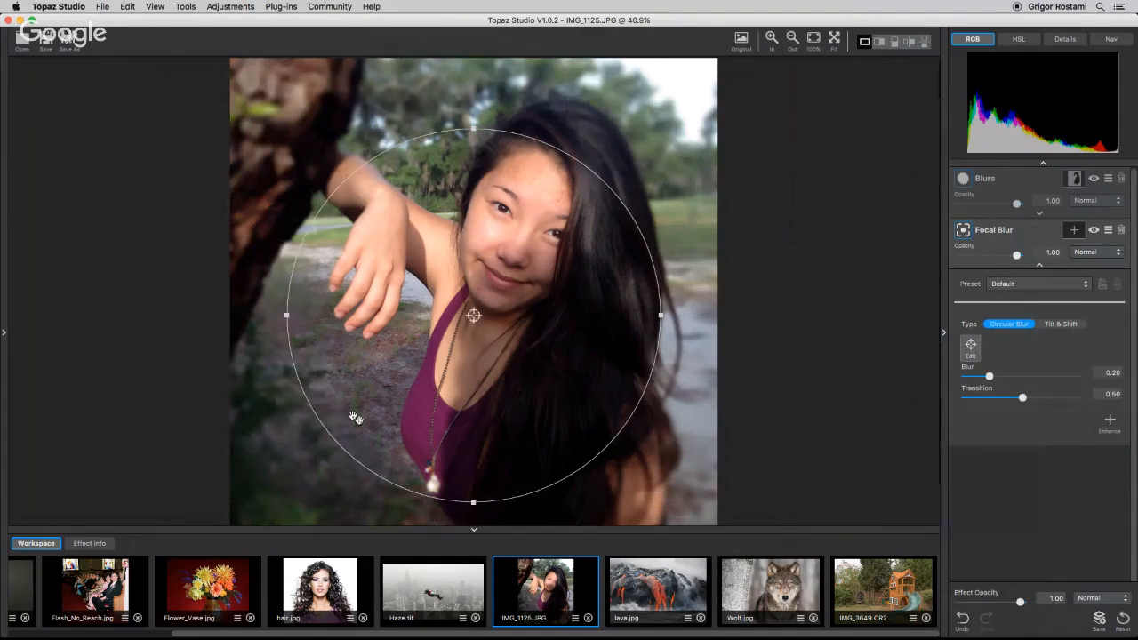
Reshape the focal ellipse into a tall oval enclosing the woman's face and body.
left_click_drag(284, 316, 346, 316)
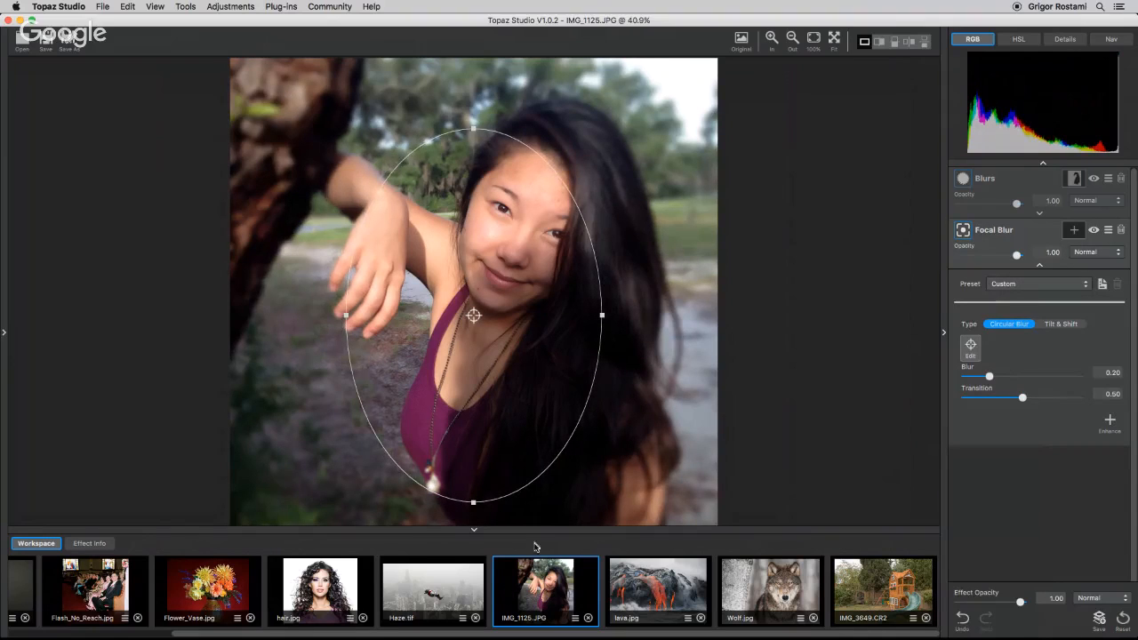
left_click_drag(465, 113, 305, 170)
left_click_drag(384, 224, 410, 168)
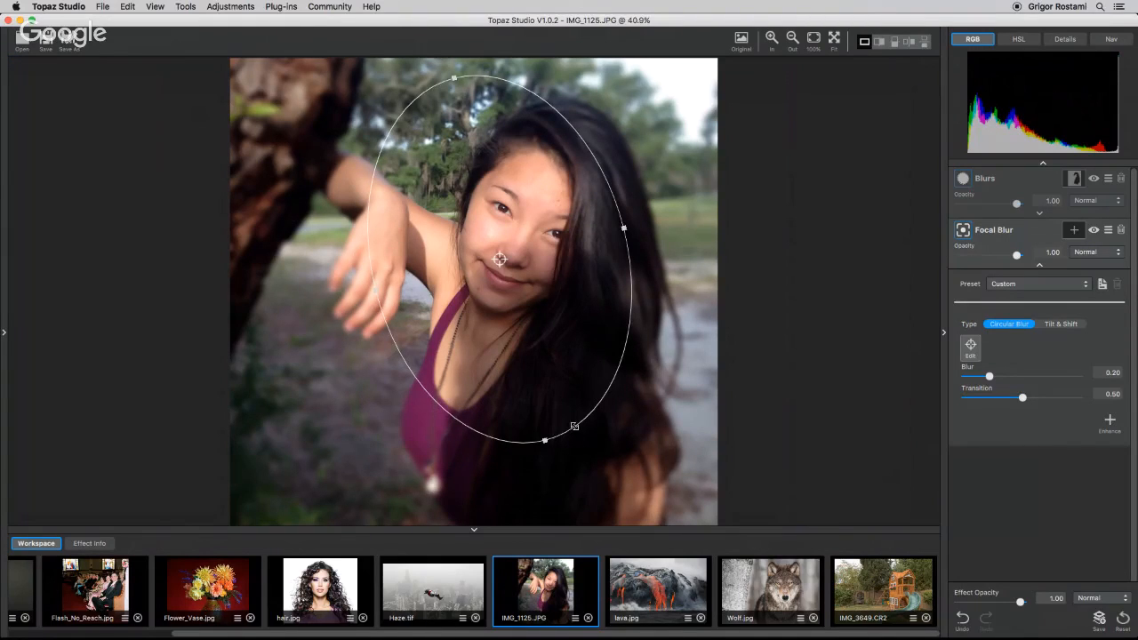
left_click_drag(575, 425, 619, 486)
left_click_drag(567, 376, 573, 425)
left_click_drag(565, 421, 569, 420)
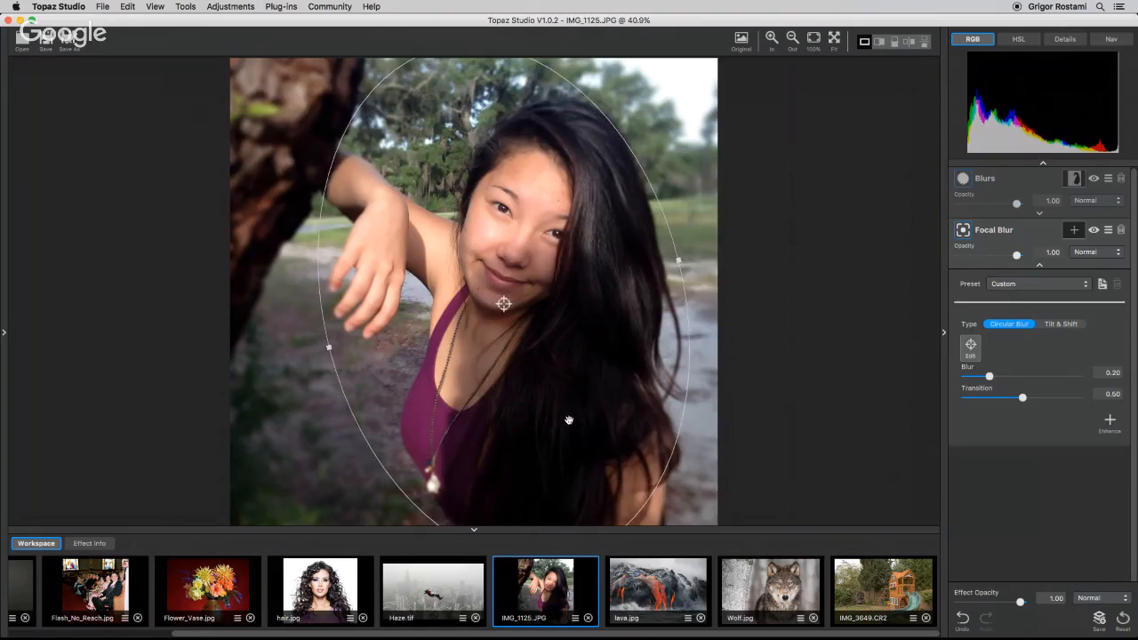
left_click_drag(657, 196, 671, 186)
left_click_drag(590, 351, 599, 346)
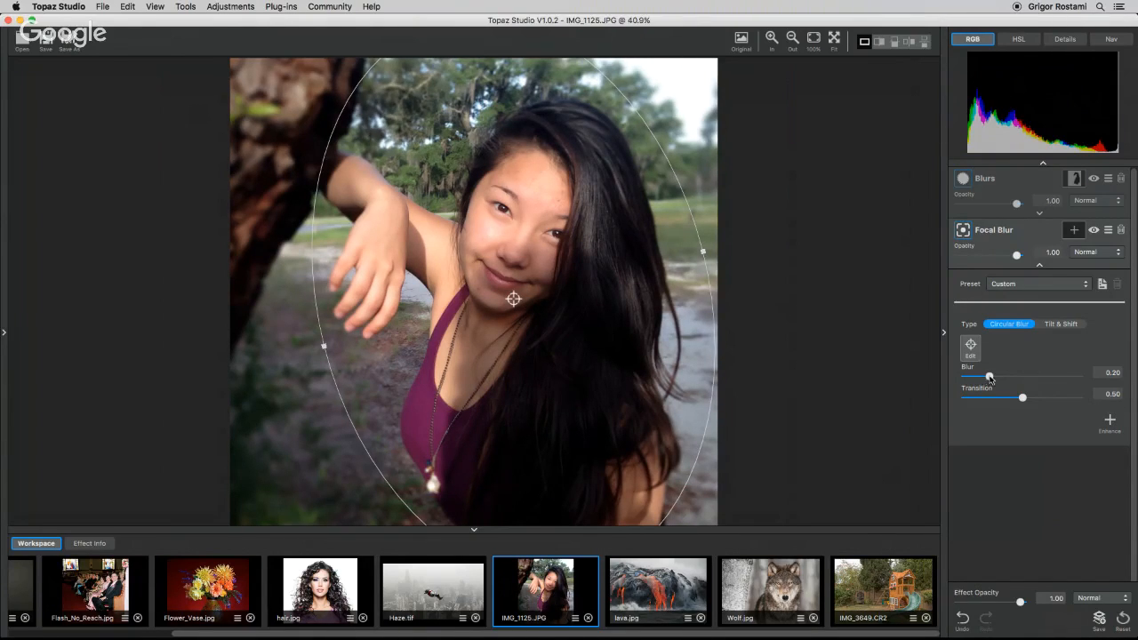
Set Focal Blur's Blur to 0.16 and Transition to 0.45, nudging the ellipse centre.
left_click_drag(990, 377, 984, 377)
left_click_drag(564, 333, 585, 382)
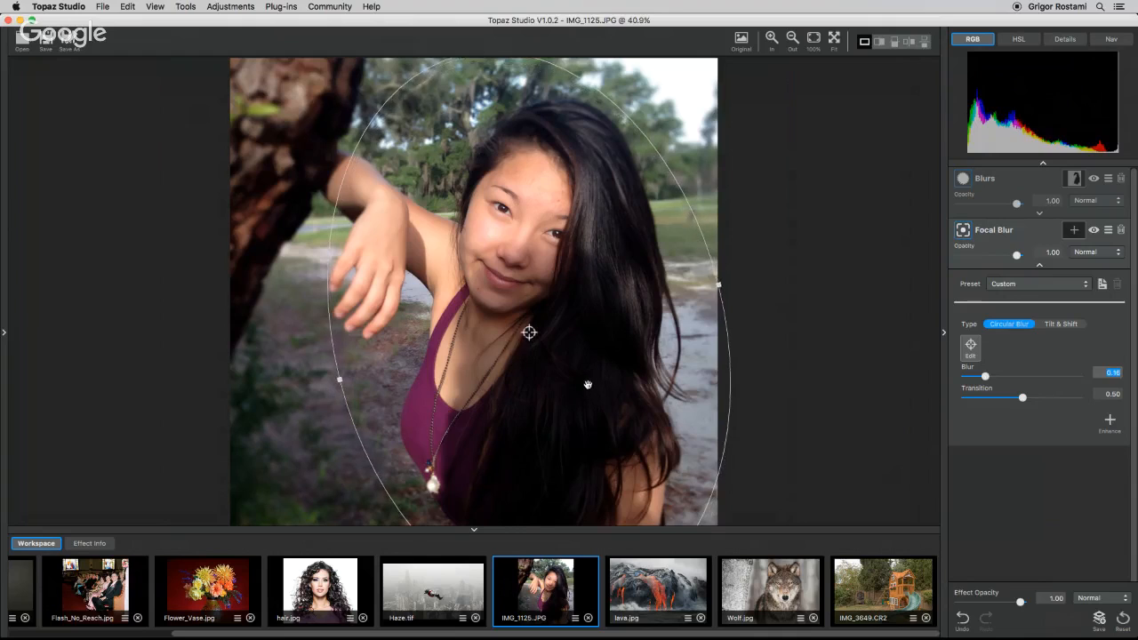
left_click_drag(1022, 398, 1016, 398)
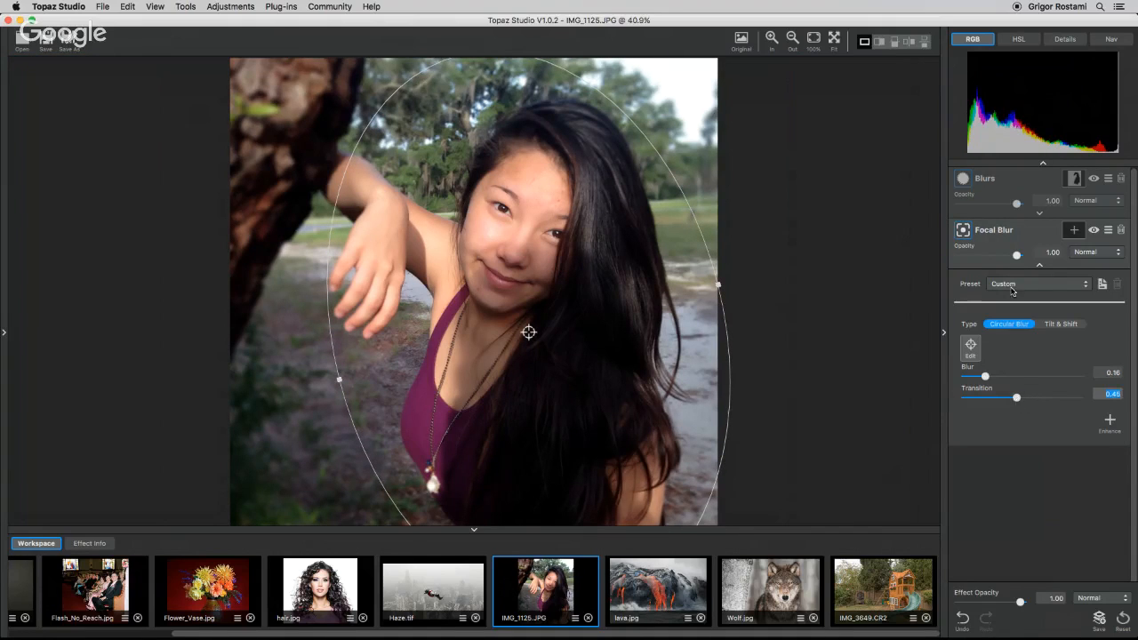
Crop the portrait slightly from the right and top edges.
left_click(1040, 267)
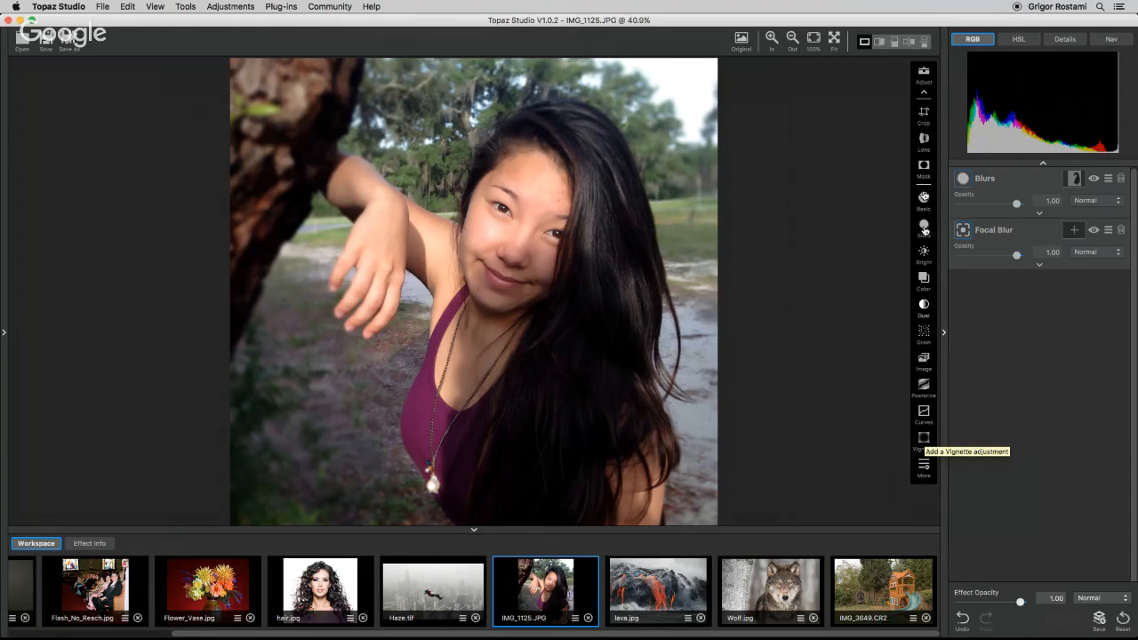
left_click(924, 112)
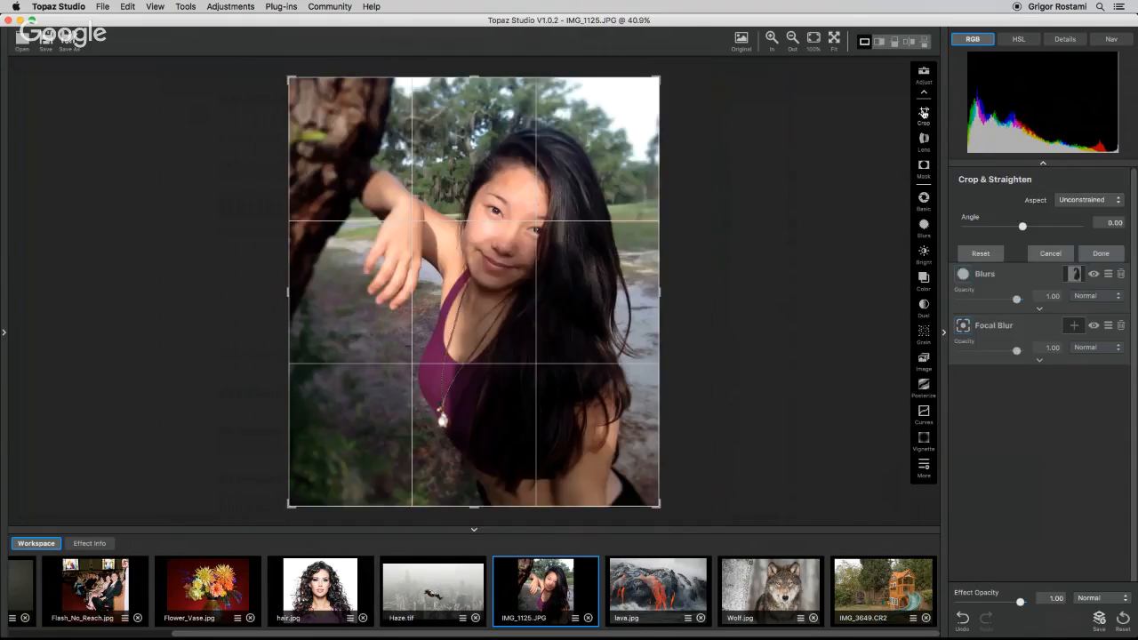
left_click_drag(660, 312, 643, 293)
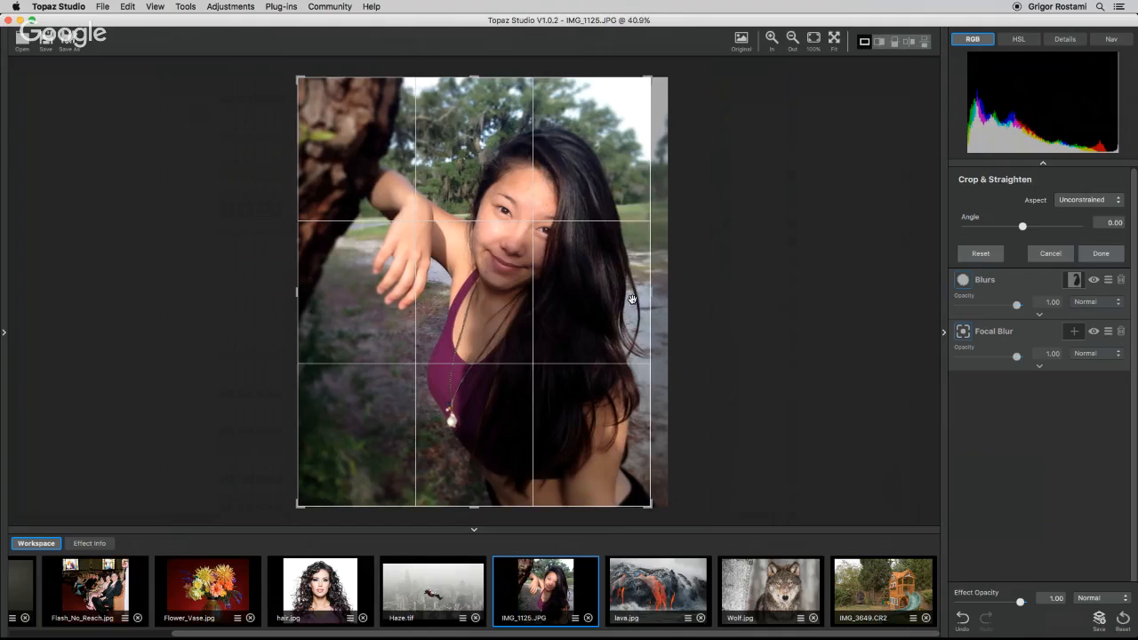
left_click_drag(464, 77, 464, 85)
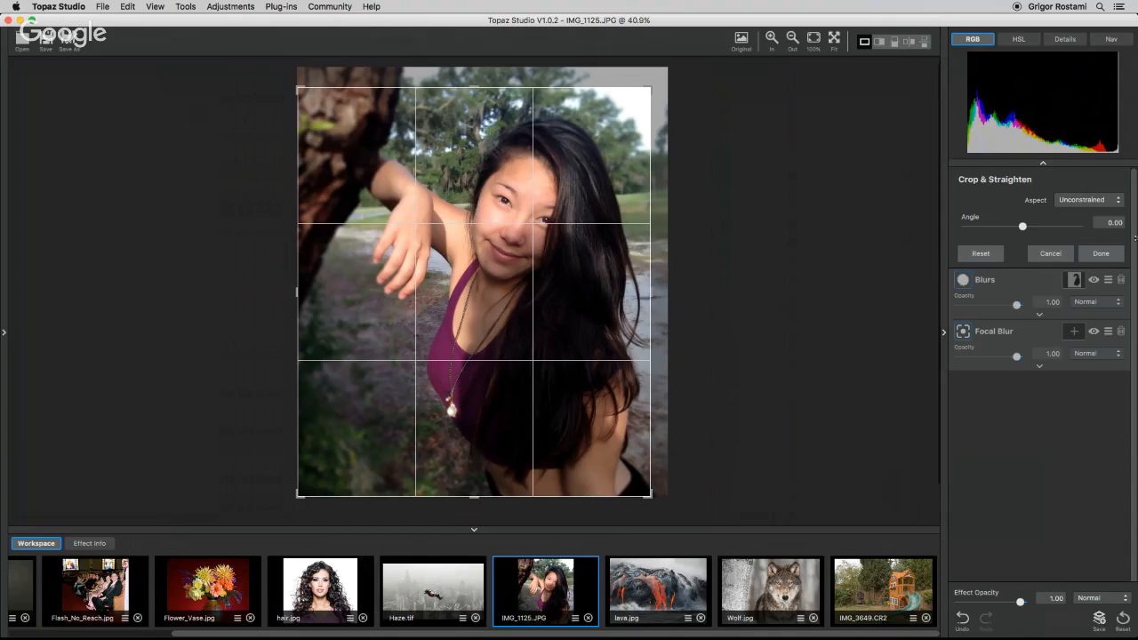
left_click(1102, 254)
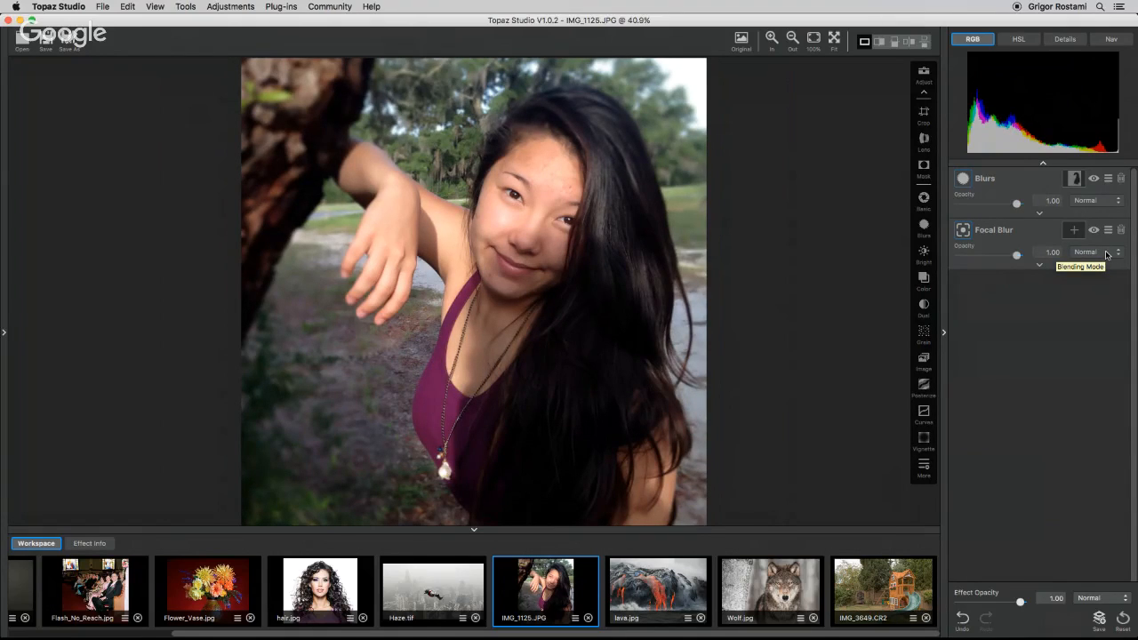
Add a Vignette adjustment, trying different Strength, centre and Transition settings, and set its Size to 0.62.
left_click(923, 439)
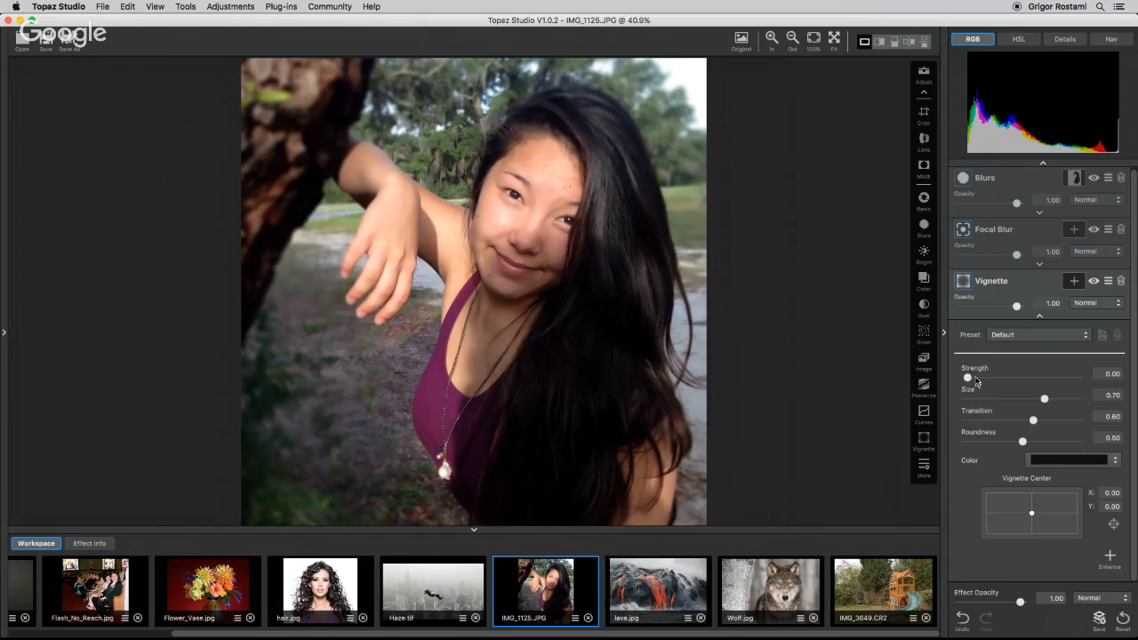
left_click_drag(967, 377, 1048, 377)
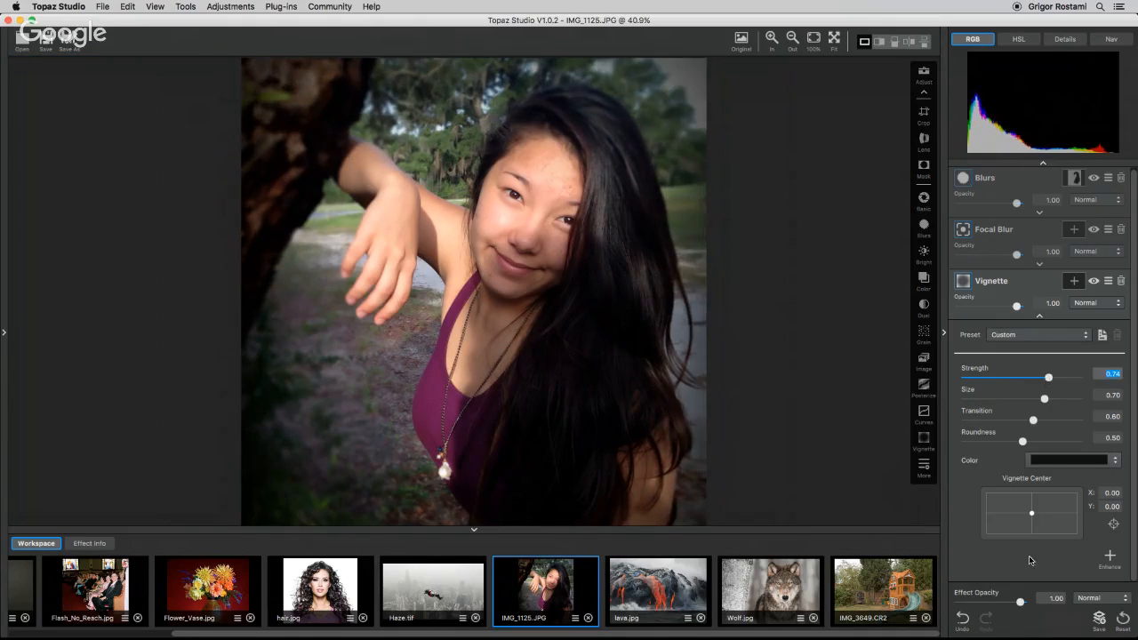
left_click_drag(1031, 513, 1037, 510)
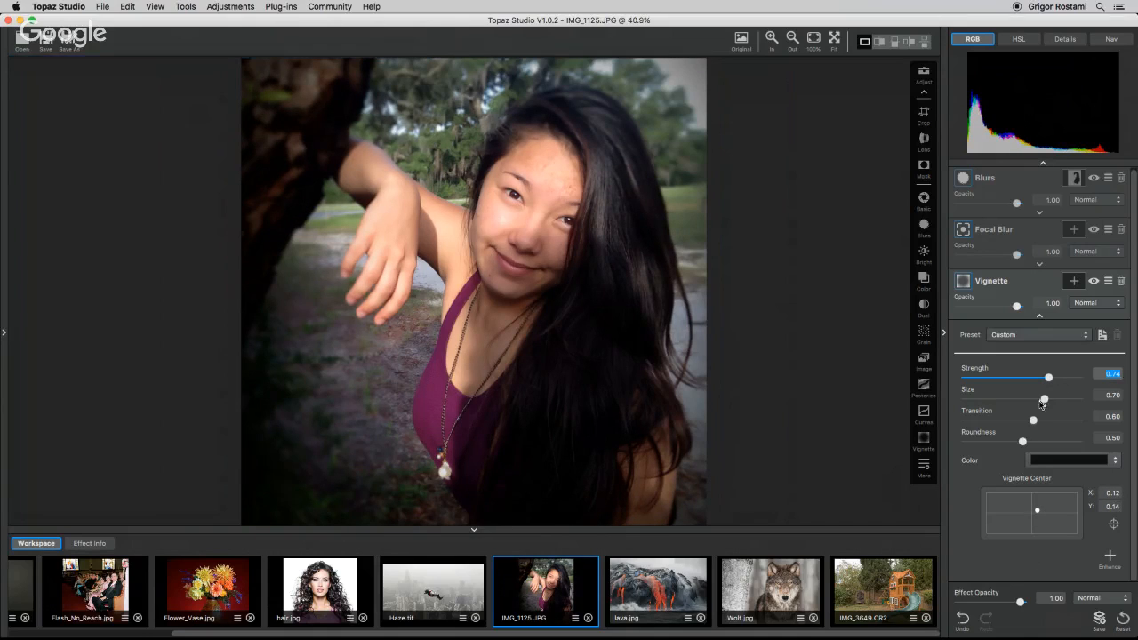
left_click_drag(1033, 420, 952, 424)
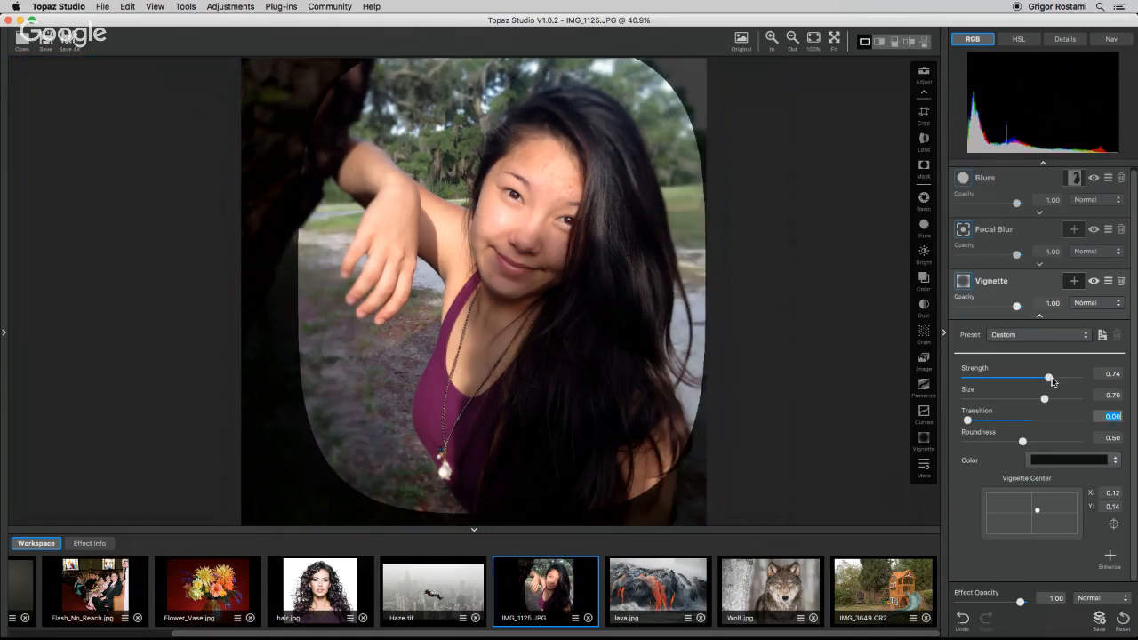
left_click_drag(1048, 377, 1080, 377)
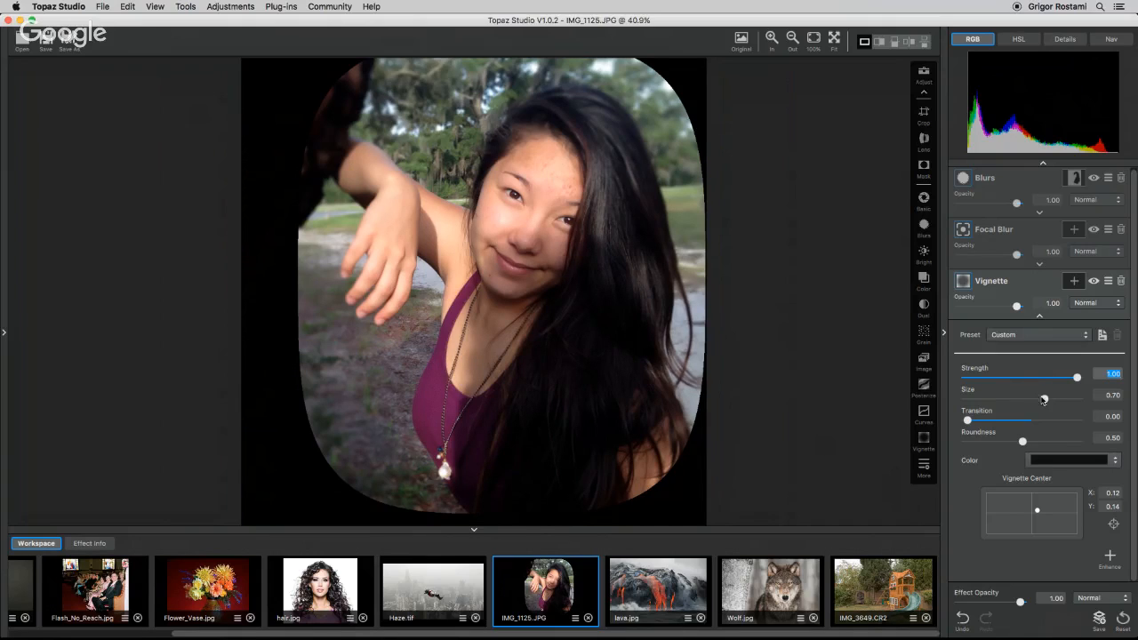
left_click_drag(1044, 399, 1036, 399)
Move the vignette centre to X 0.21, Y 0.18, set Transition to 0.47 and Strength to 0.13.
left_click(1037, 511)
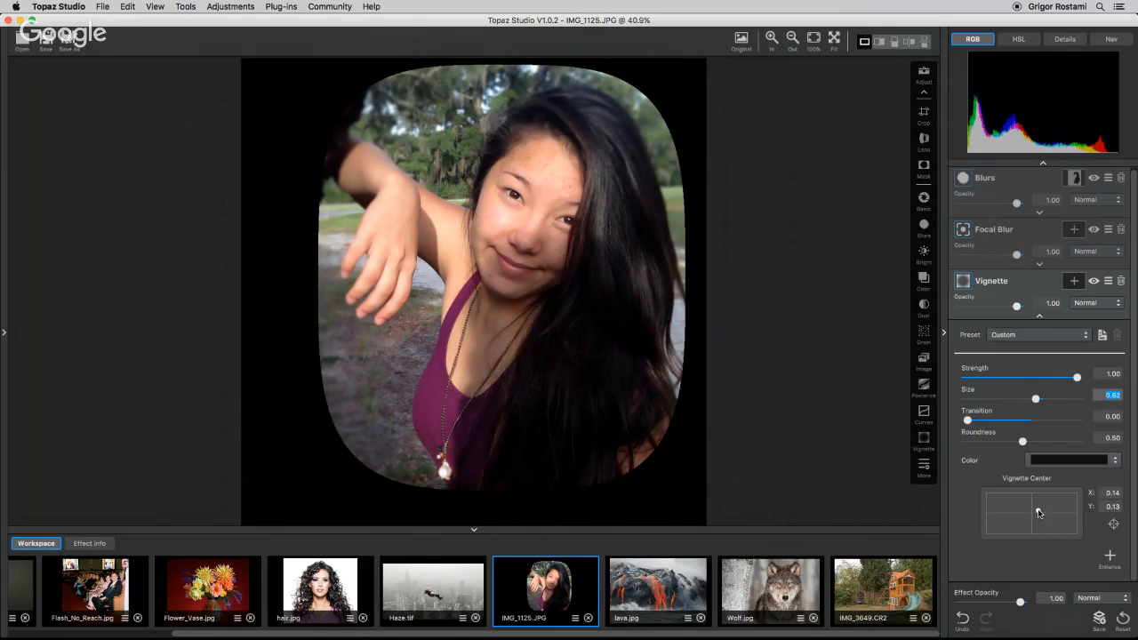
left_click_drag(1037, 512, 1042, 512)
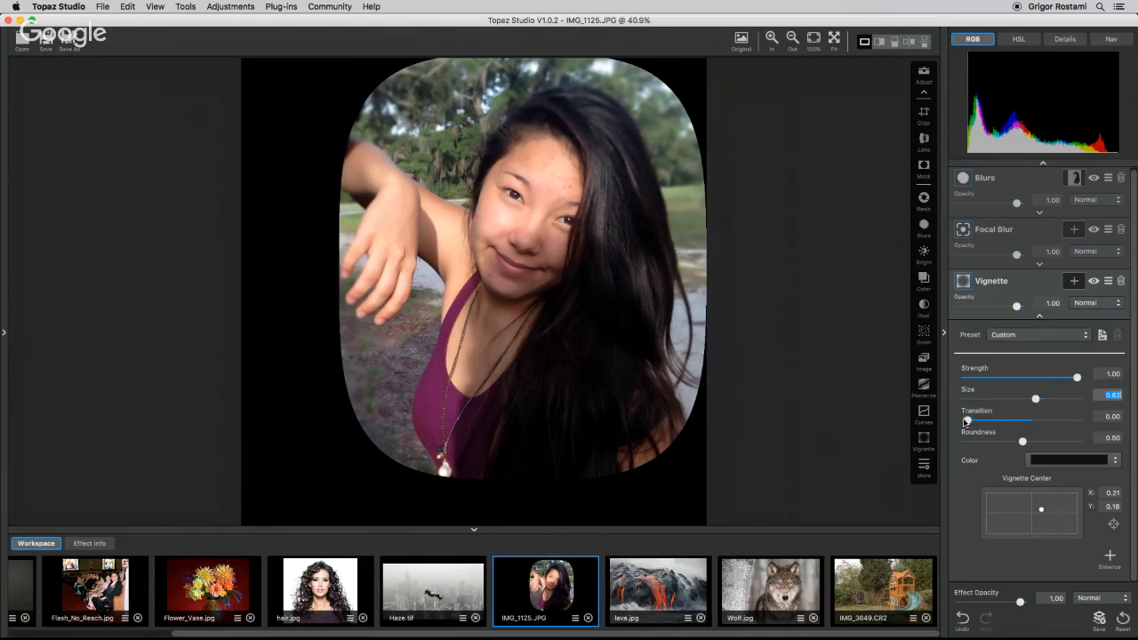
left_click_drag(967, 421, 1019, 421)
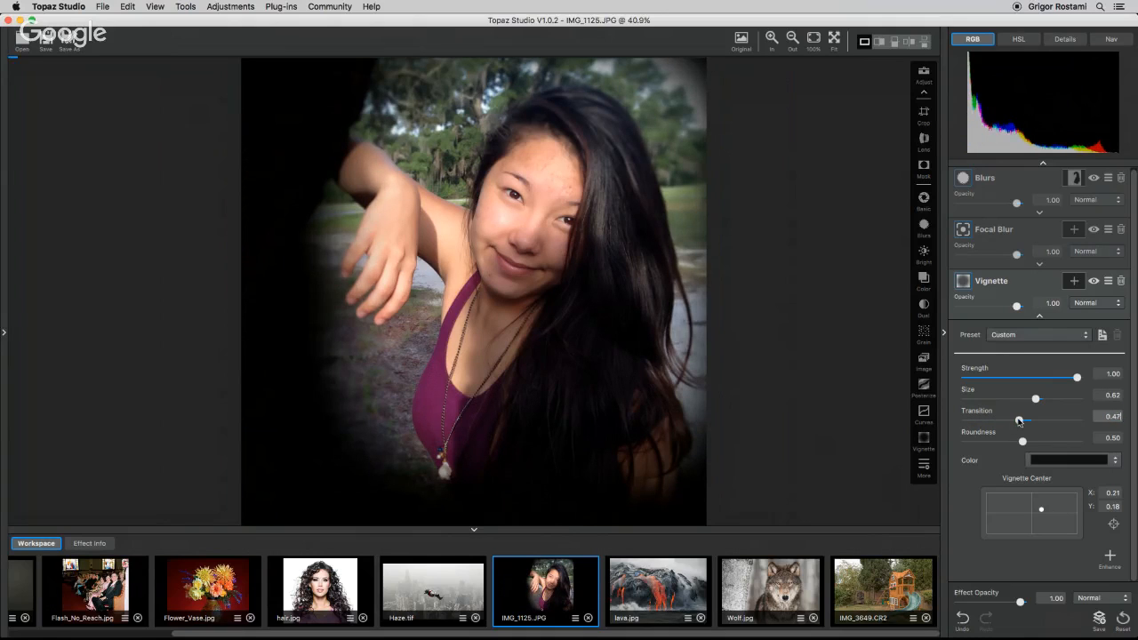
left_click_drag(1077, 377, 980, 382)
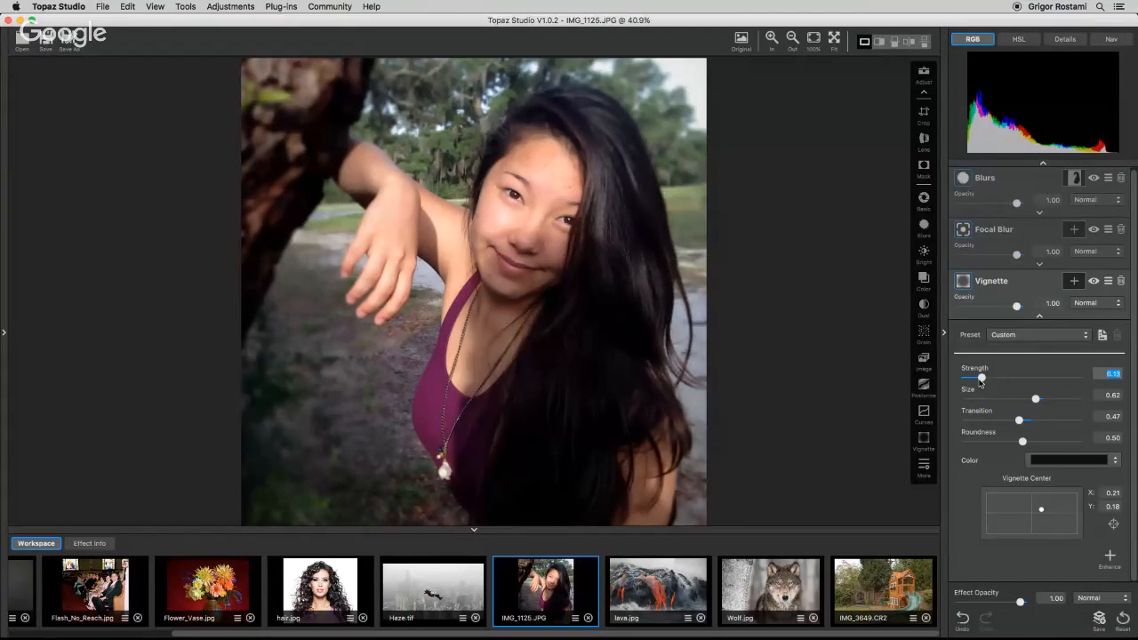
left_click(1039, 315)
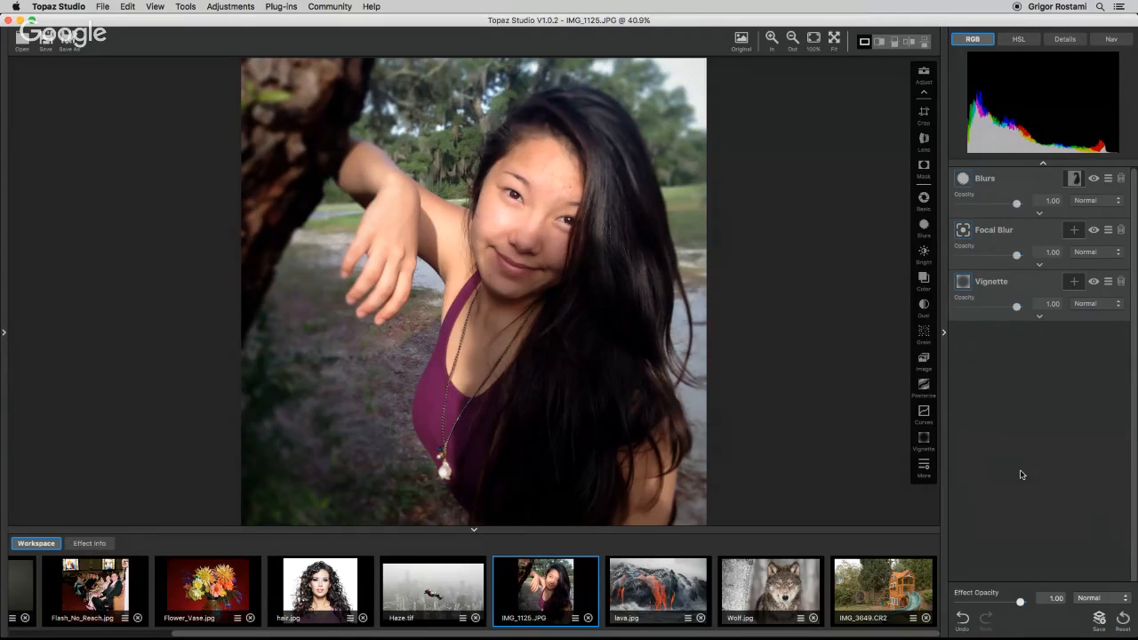
Save the adjustments as an effect named Magic Portrait with the Portrait tag, and view it among the saved effects.
left_click(1101, 621)
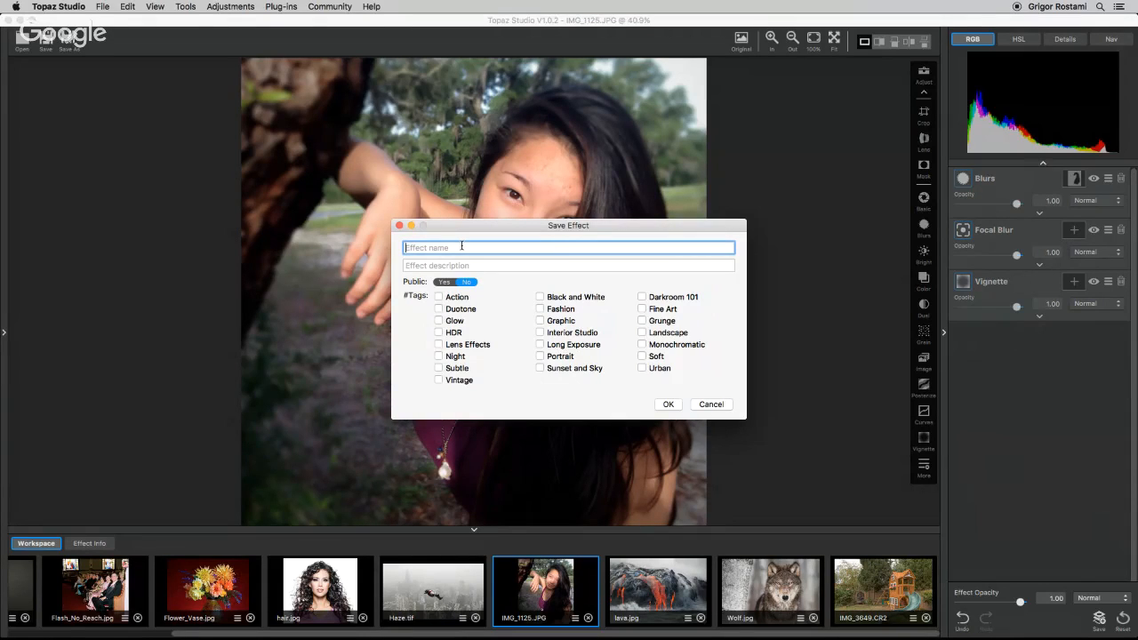
type("Magic Portrait")
left_click(539, 357)
left_click(667, 404)
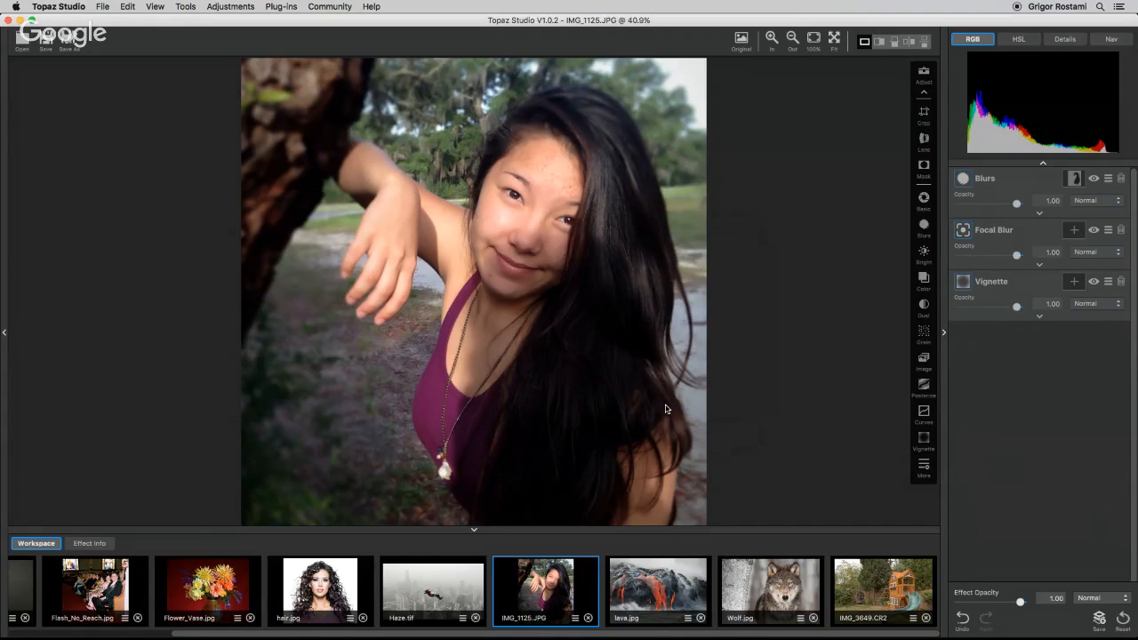
left_click(5, 333)
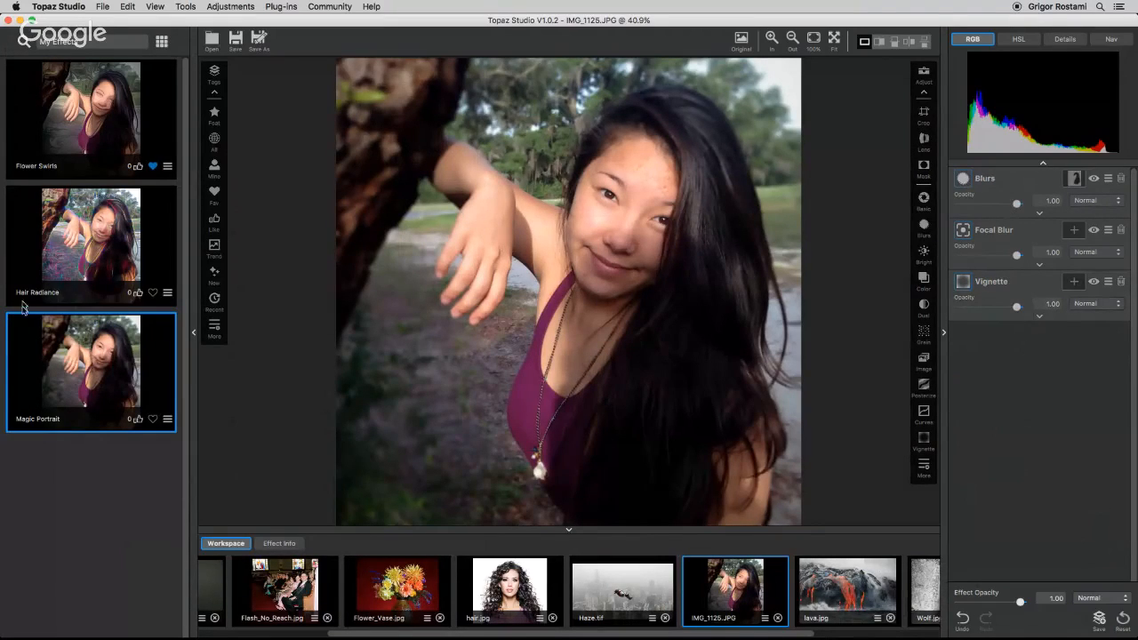
left_click(194, 335)
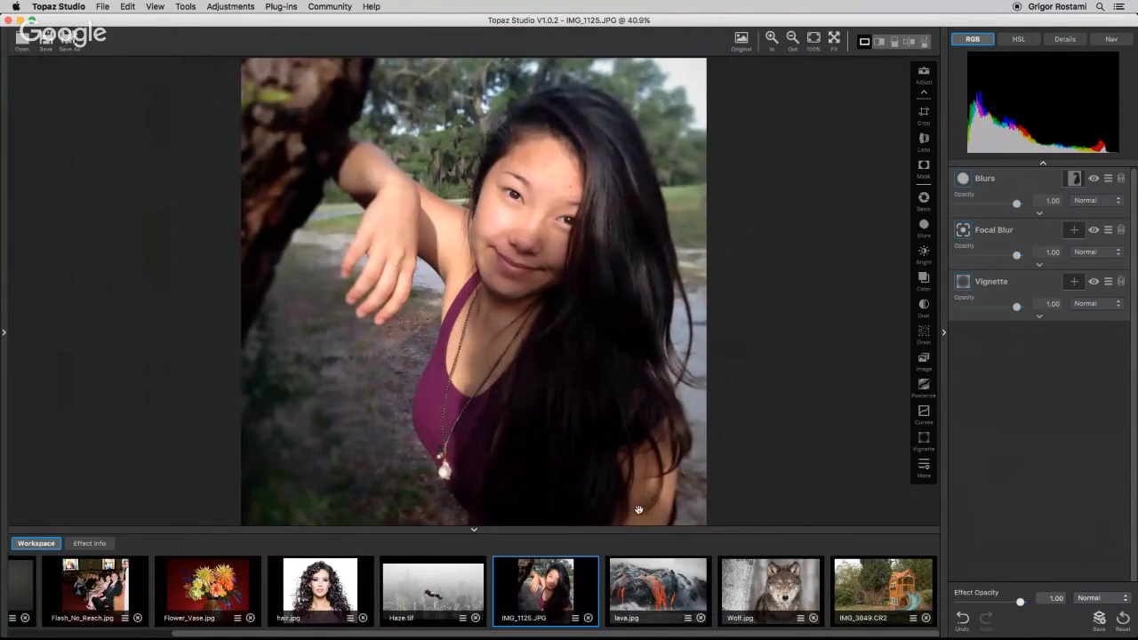
Copy the adjustments from IMG_1125.JPG and paste them onto 2 Girls.jpg.
left_click(575, 619)
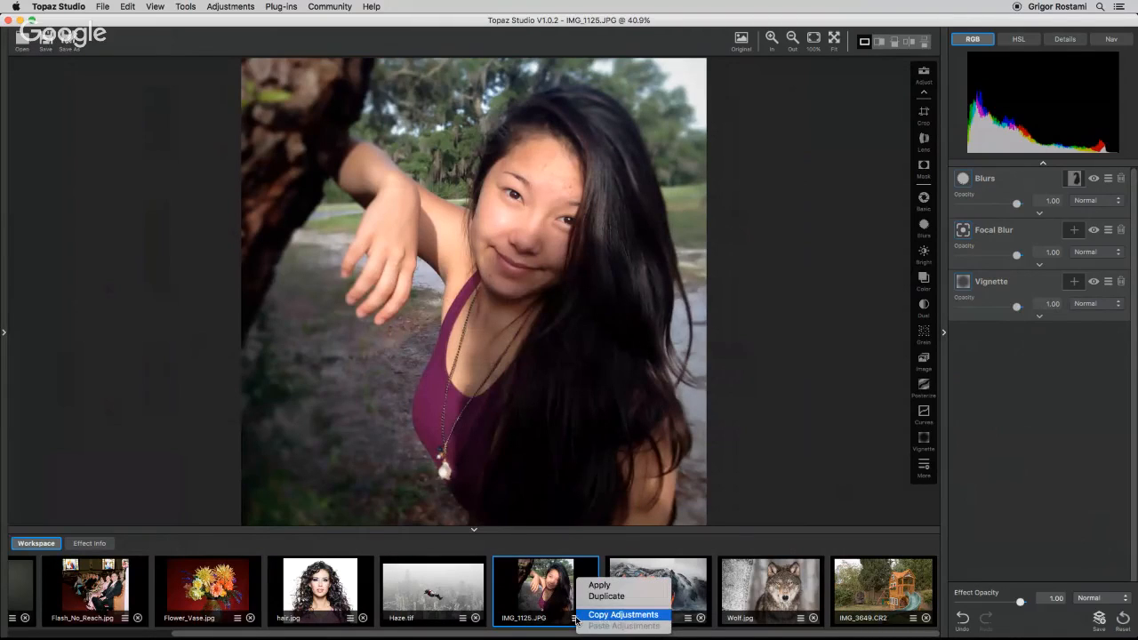
left_click(632, 615)
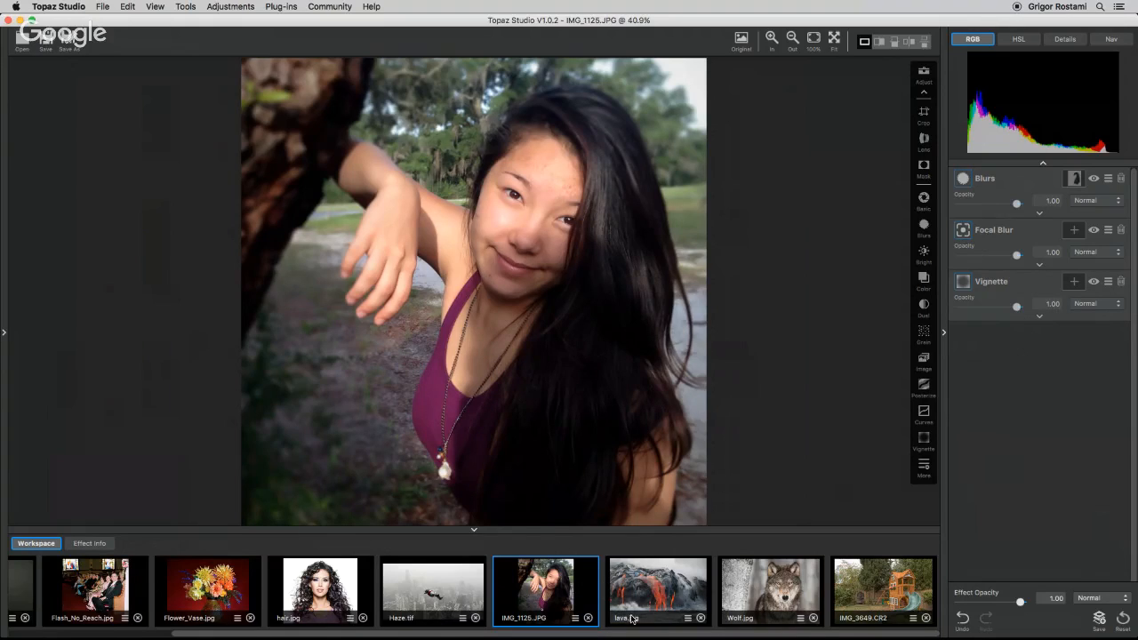
left_click(108, 635)
left_click(75, 587)
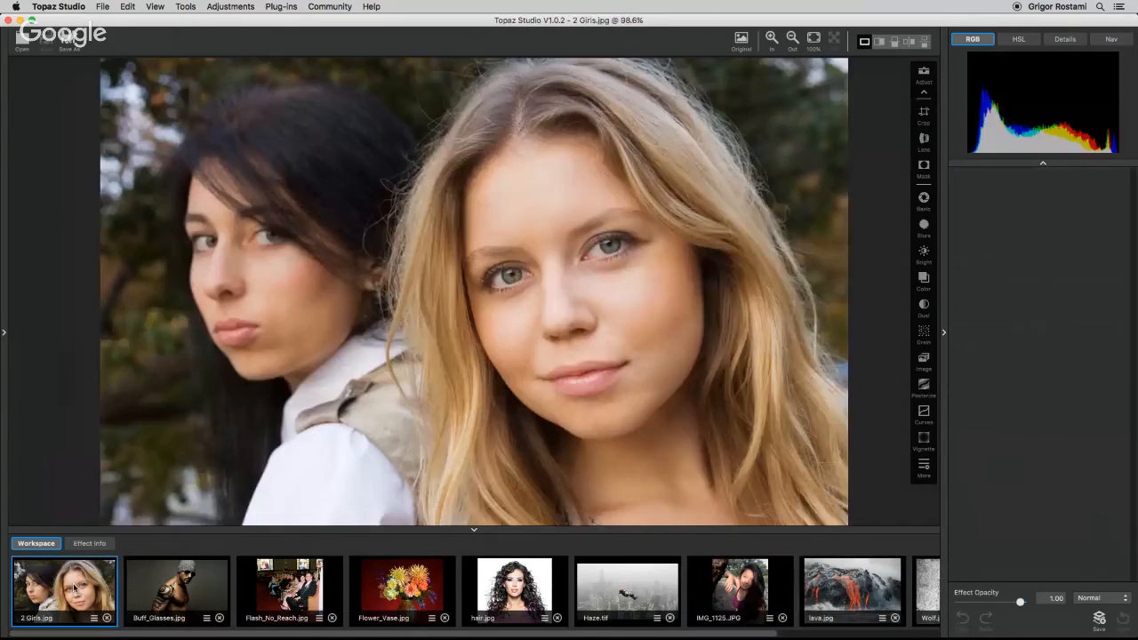
right_click(87, 576)
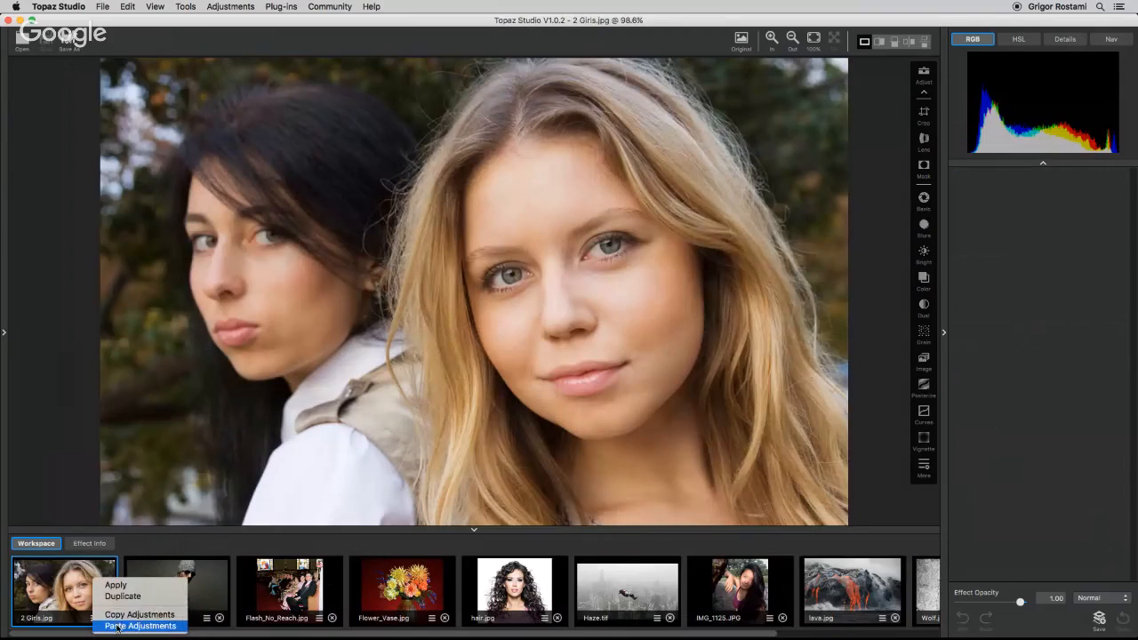
left_click(117, 625)
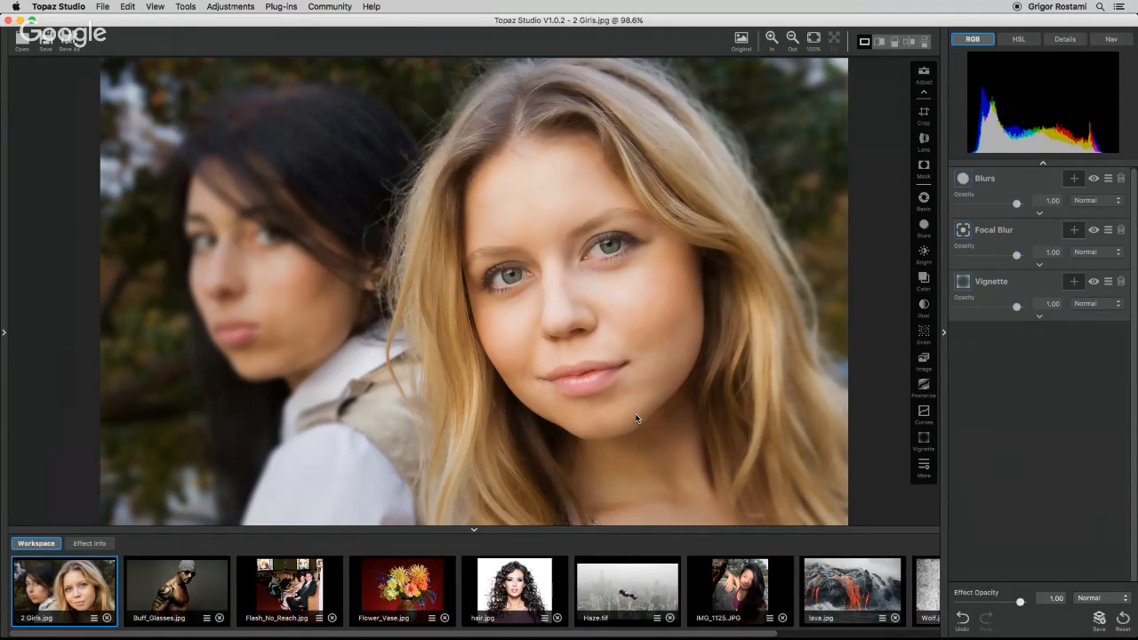
Toggle the Vignette and Focal Blur layers off and on to compare their effect.
left_click(1094, 283)
left_click(1093, 283)
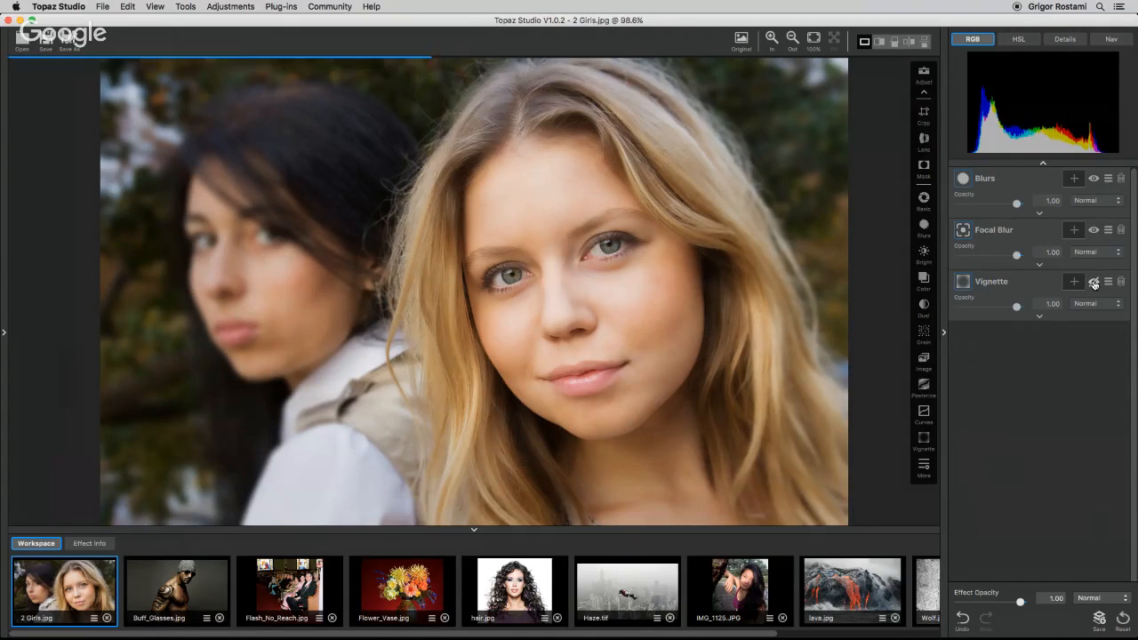
left_click(1093, 283)
left_click(1093, 282)
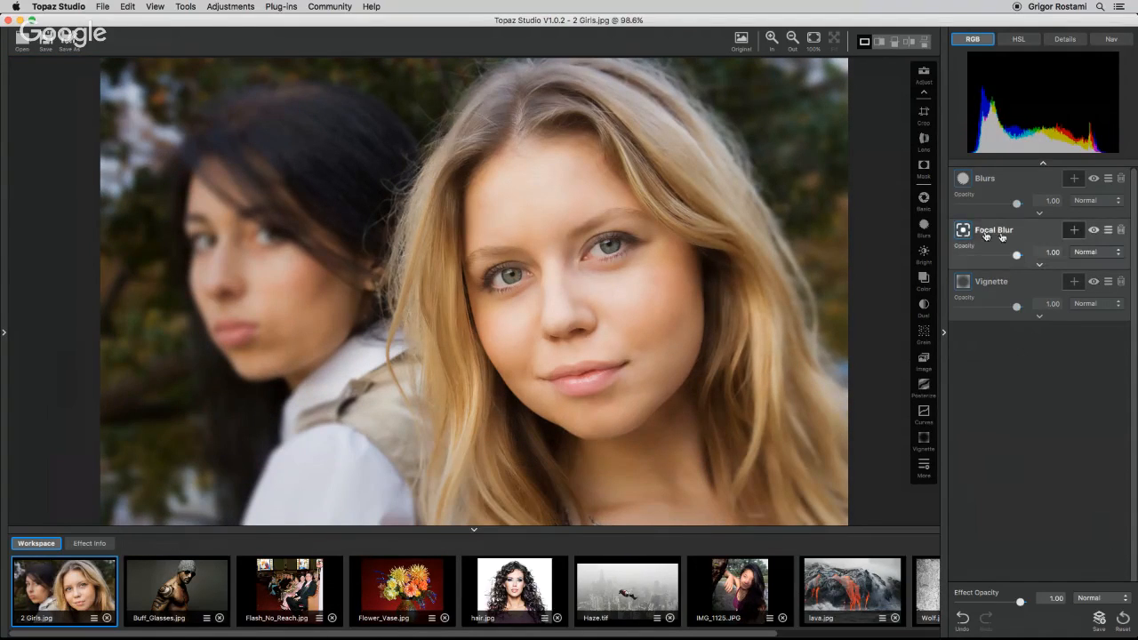
left_click(1093, 230)
left_click(1093, 230)
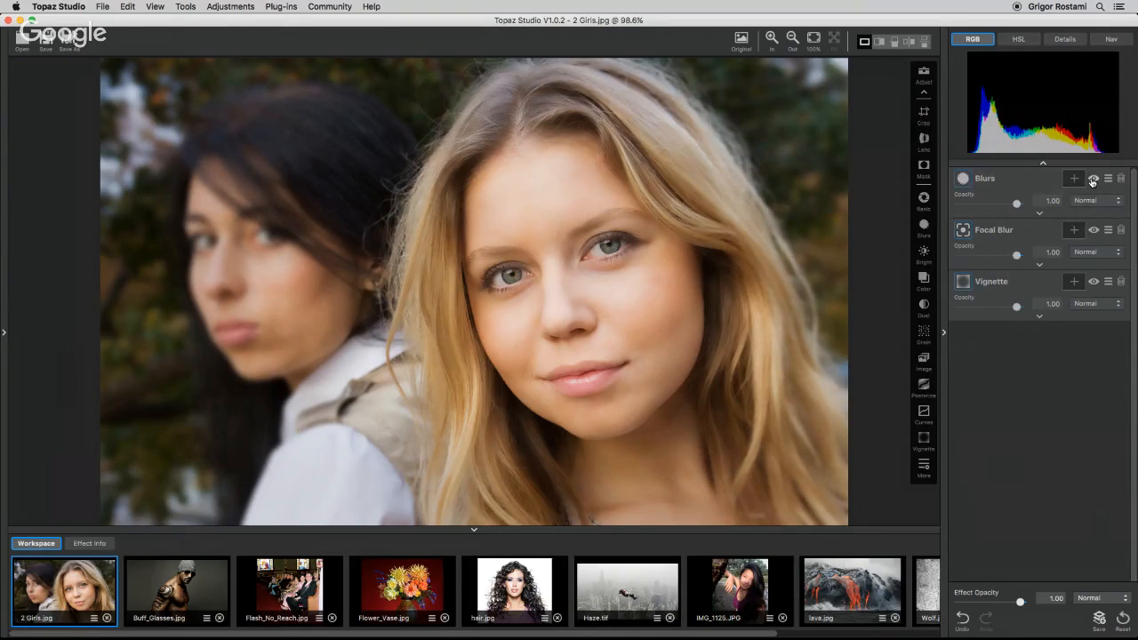
Zoom the preview to 100% and 125% and toggle the Blurs layer to inspect the skin smoothing.
left_click(819, 41)
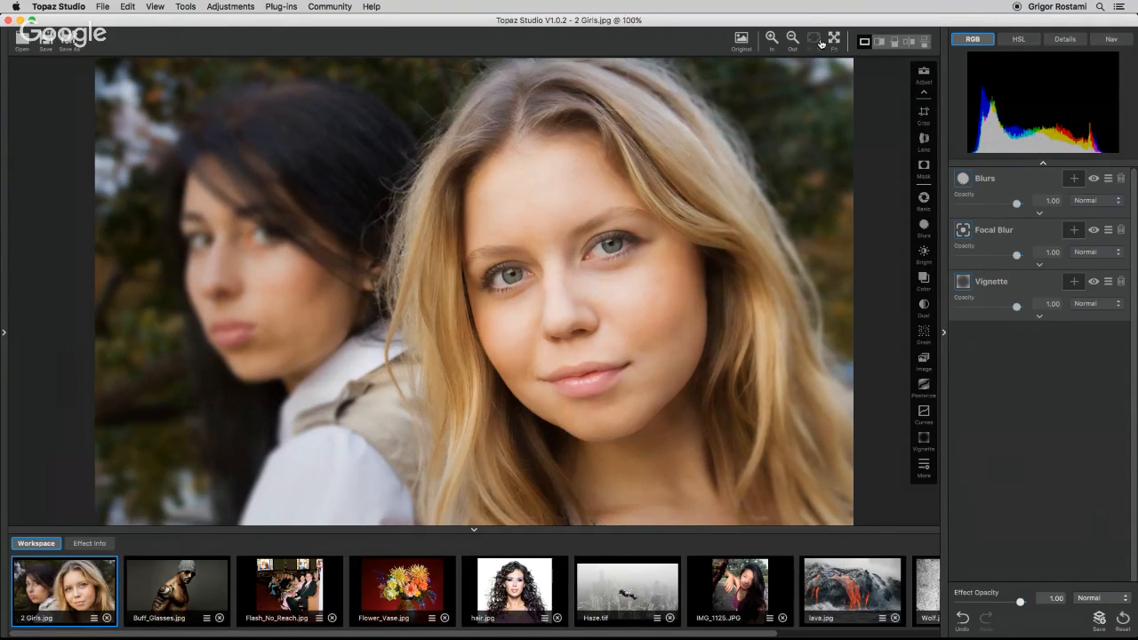
left_click(771, 38)
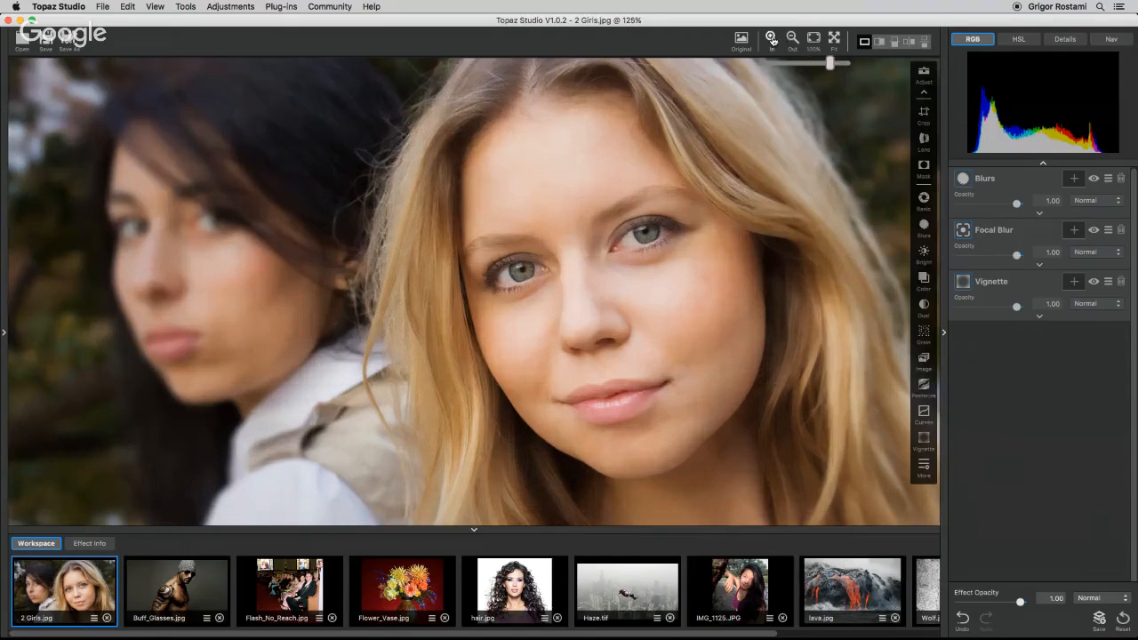
left_click(1093, 179)
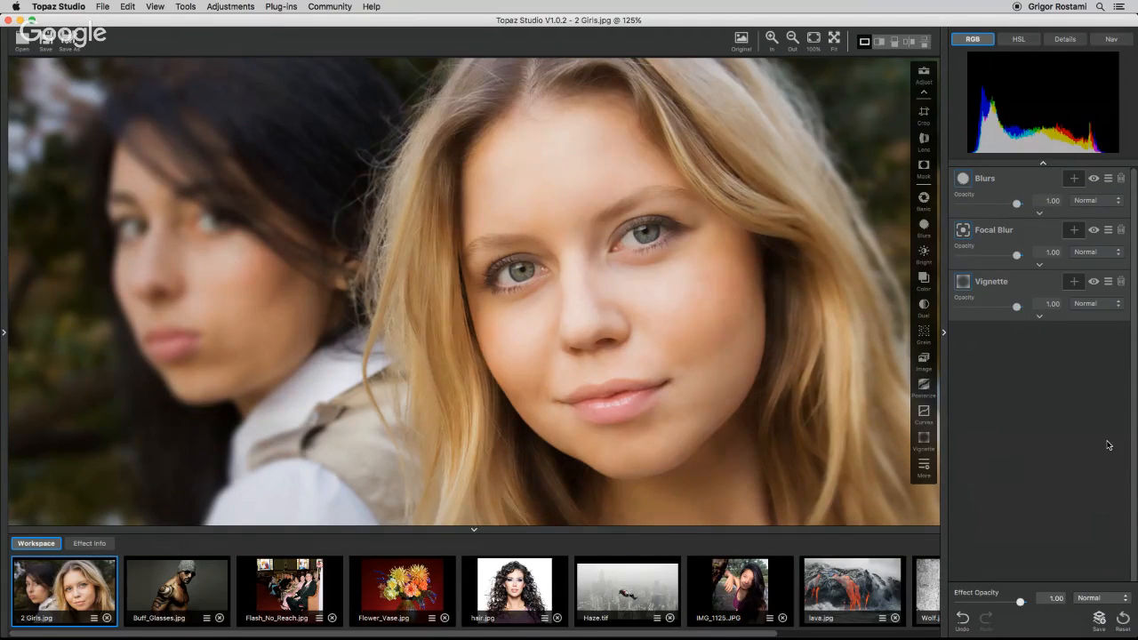
left_click(823, 41)
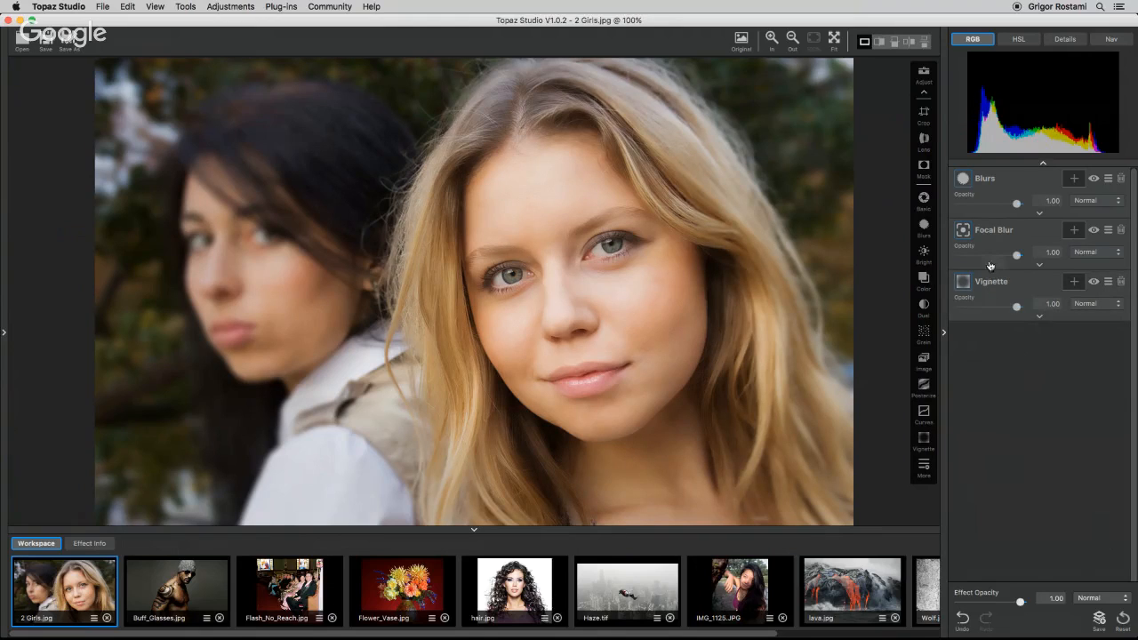
Edit the Focal Blur, moving its focus ellipse onto the blonde woman's face and lowering Transition slightly.
left_click(1038, 265)
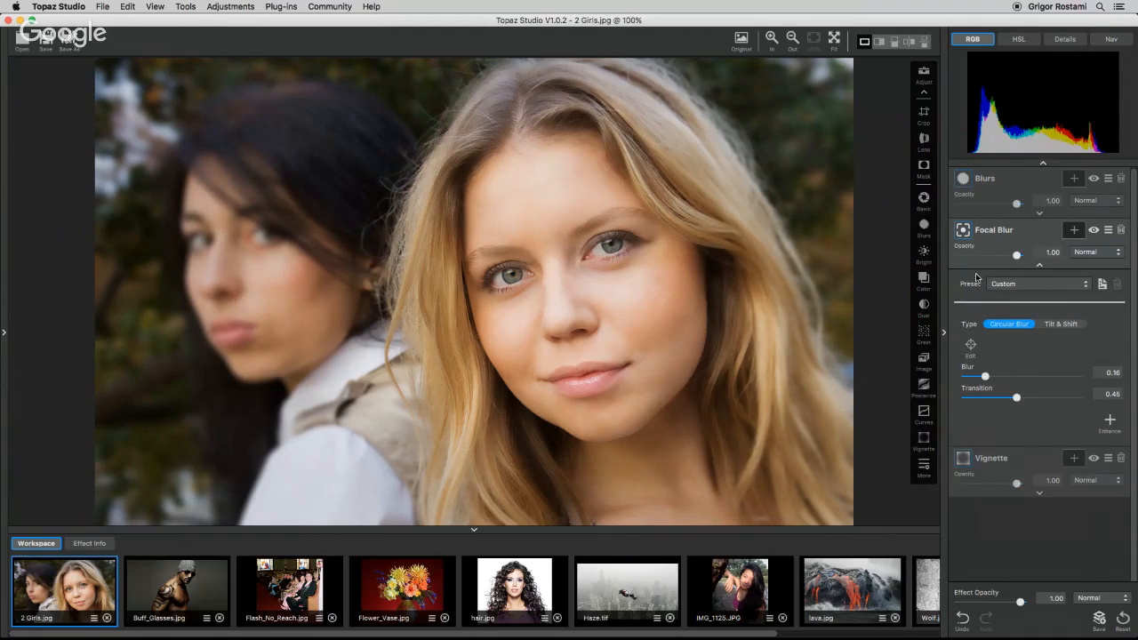
left_click(970, 345)
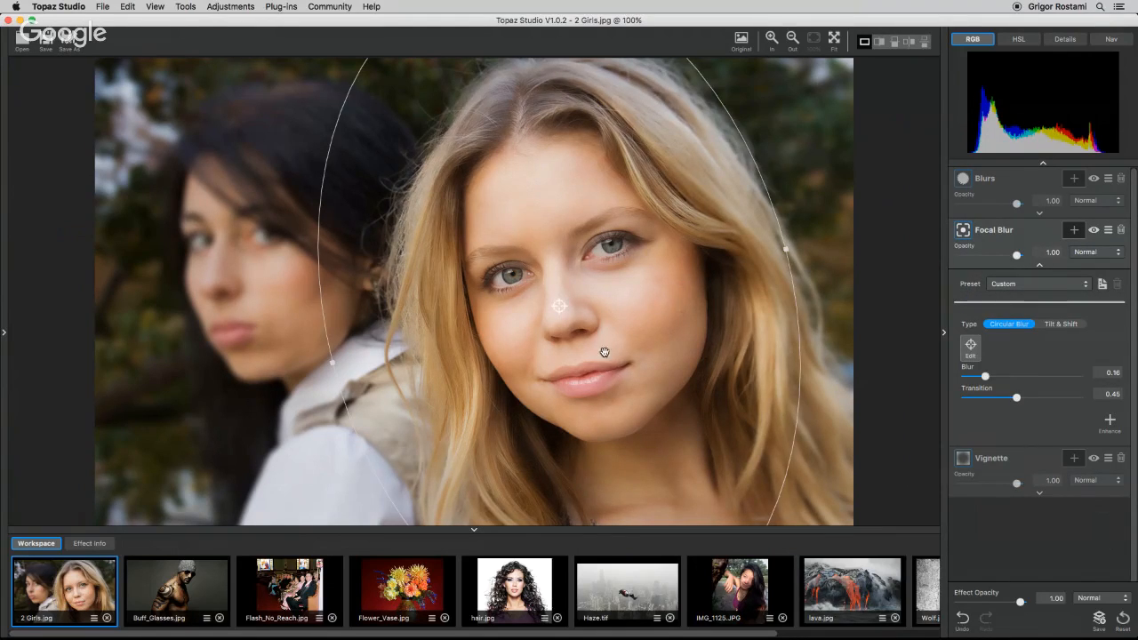
left_click_drag(587, 394, 620, 398)
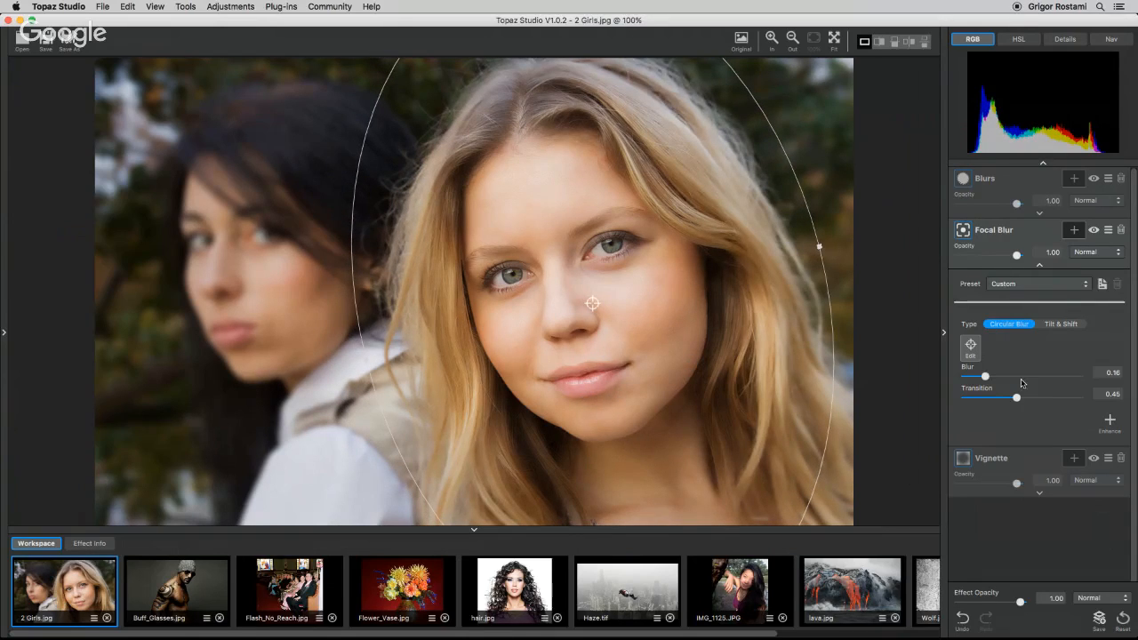
left_click_drag(1016, 397, 1001, 399)
left_click(1039, 265)
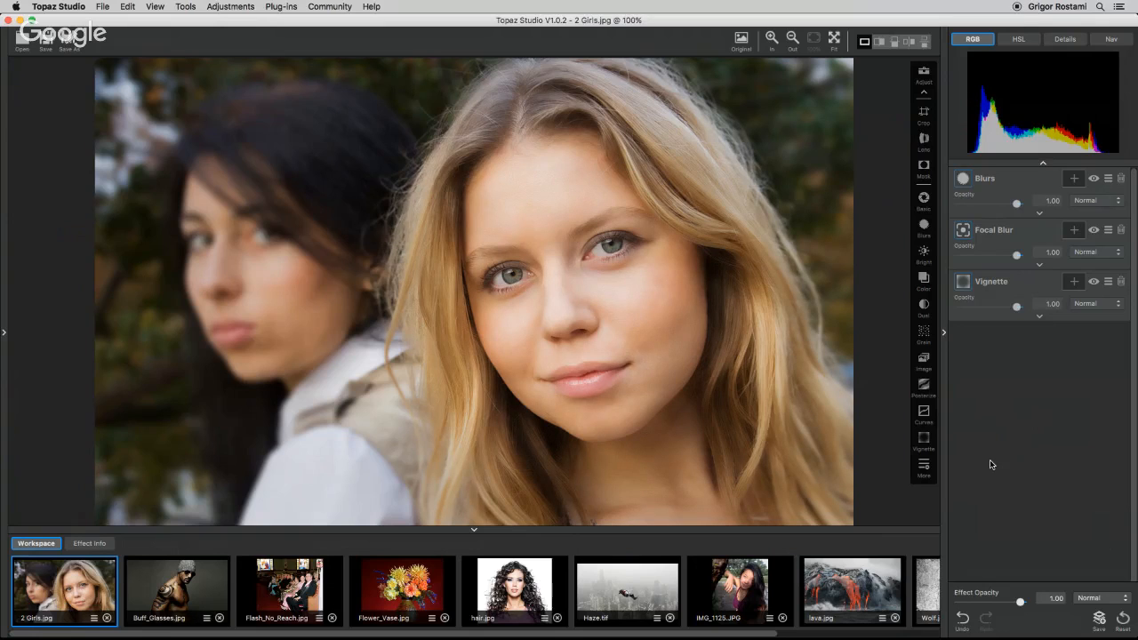
Open Haze.tif and crop it, trimming the right, top and left edges of the frame.
left_click(644, 592)
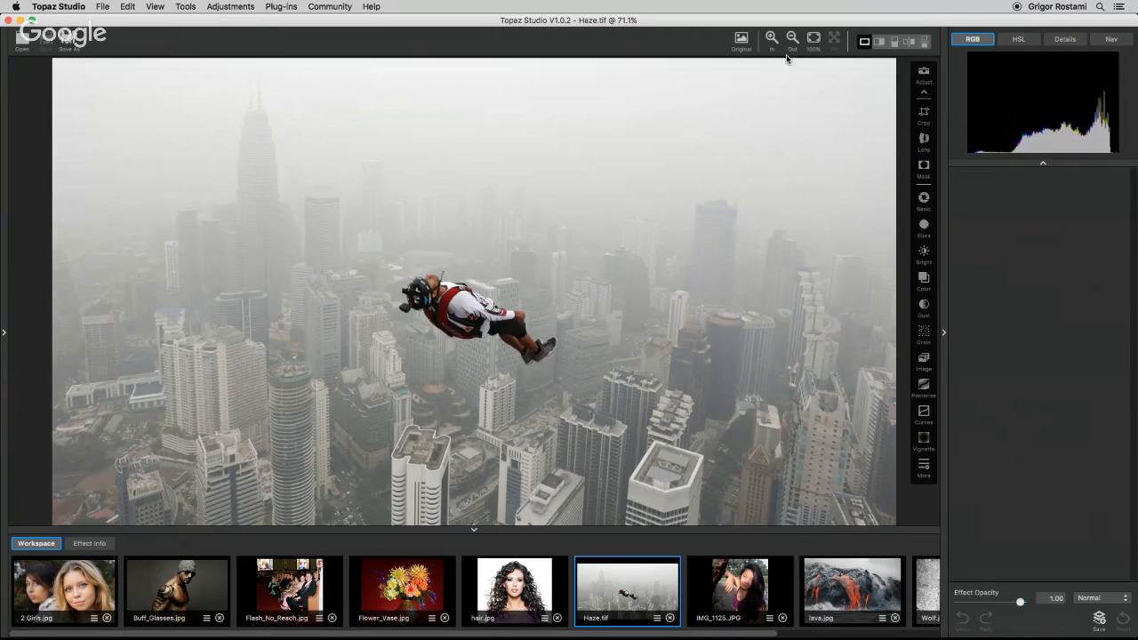
left_click(927, 114)
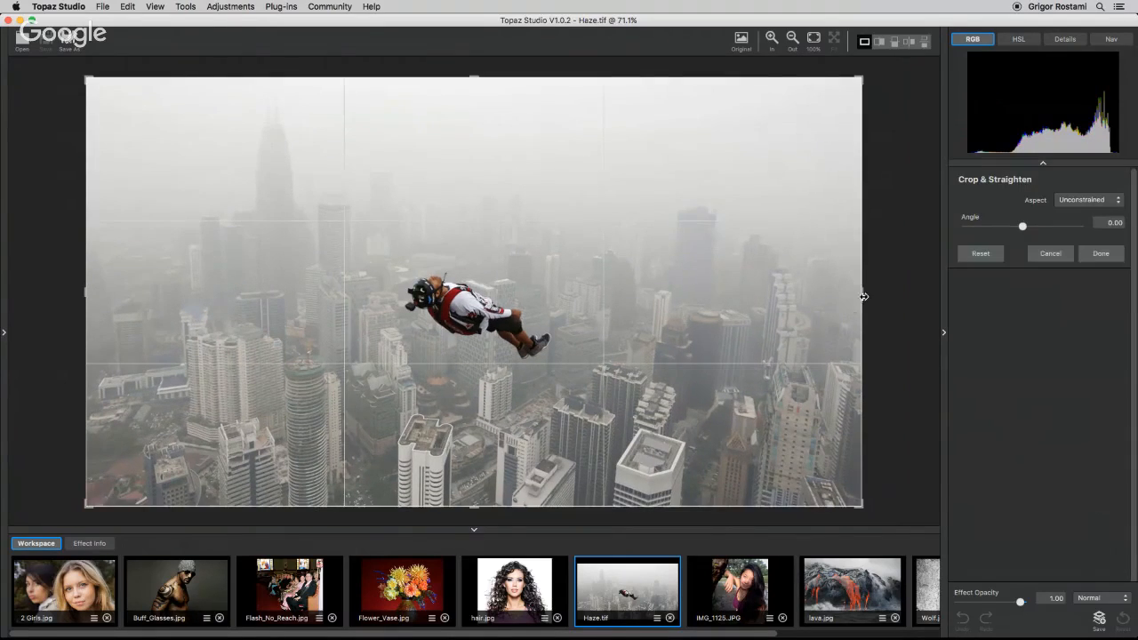
left_click_drag(863, 295, 766, 289)
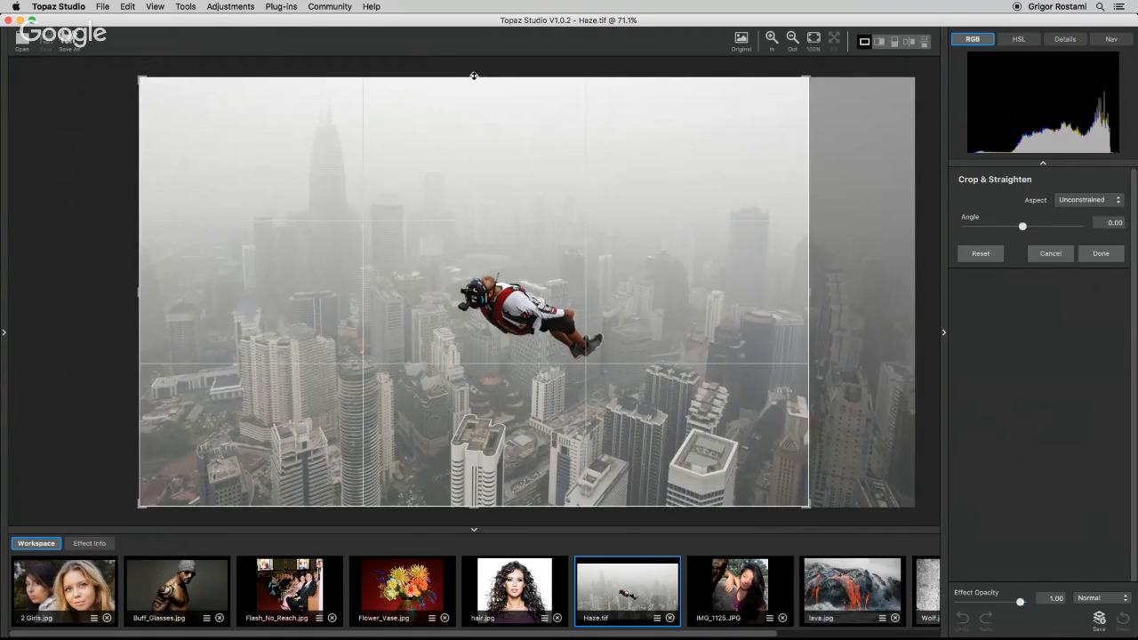
left_click_drag(472, 76, 473, 96)
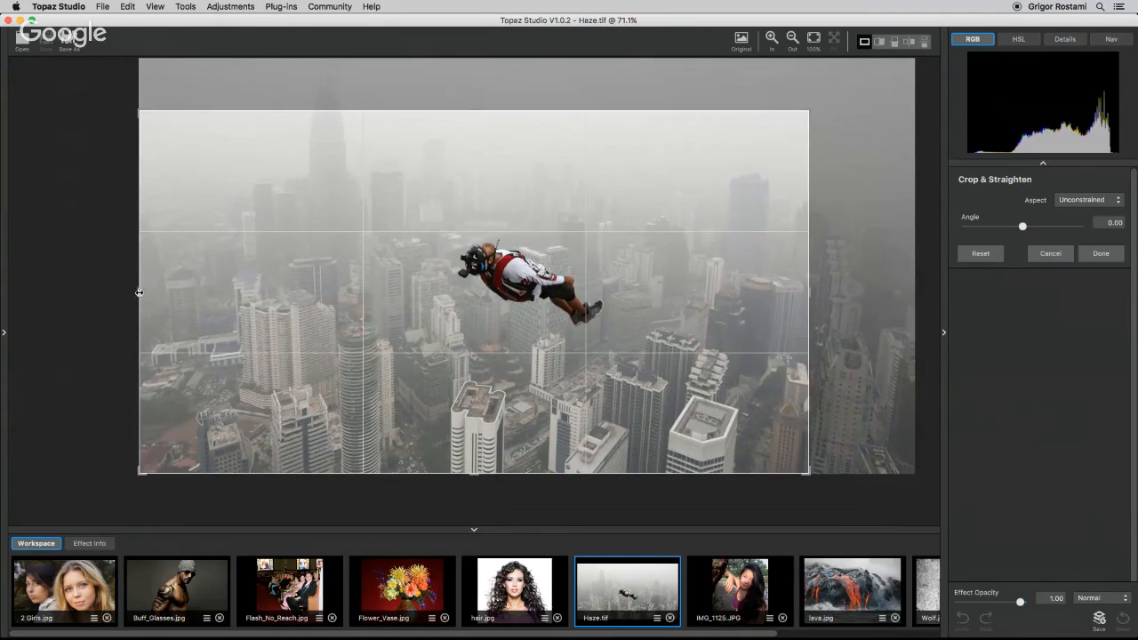
left_click_drag(141, 291, 174, 295)
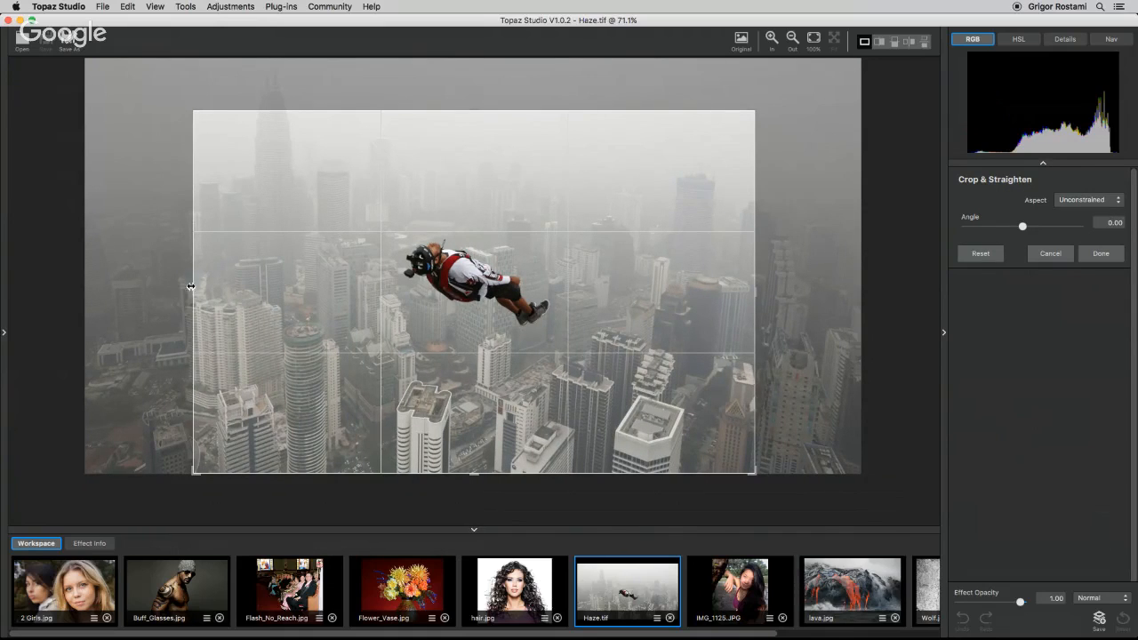
left_click_drag(190, 286, 174, 291)
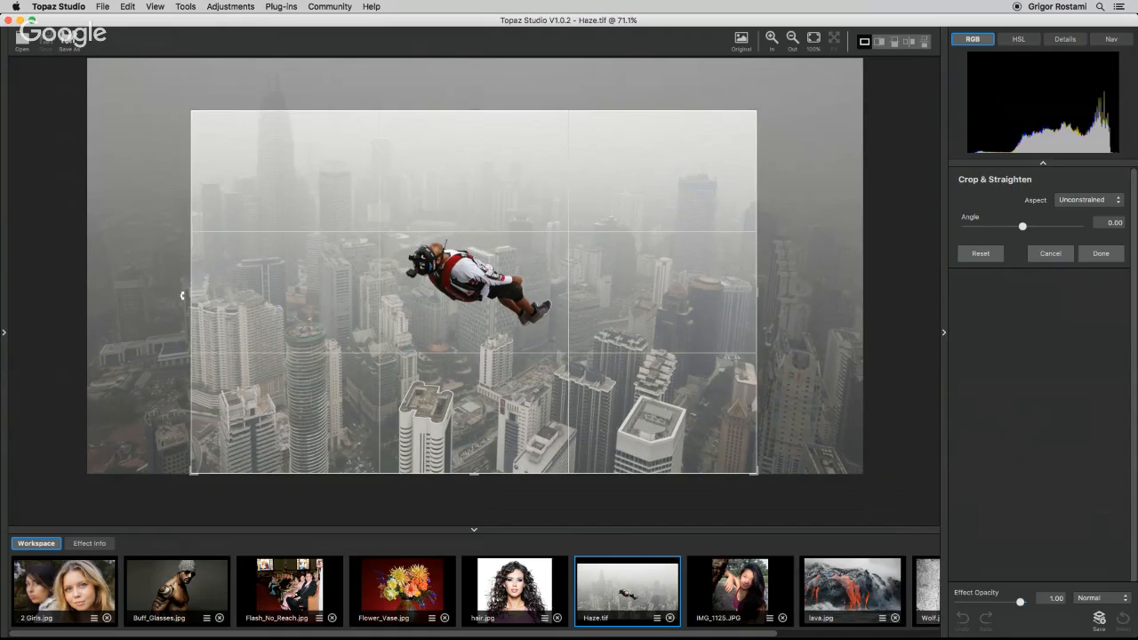
left_click(1101, 253)
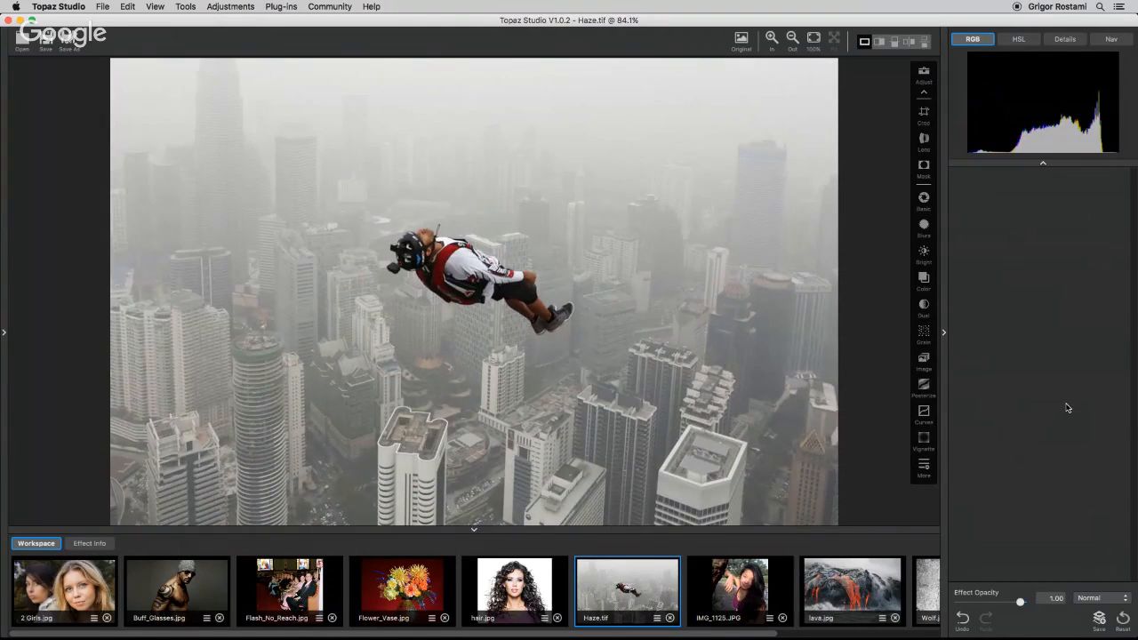
Add a Dehaze adjustment with Strength 0.82 and Suppress Artifacts 0.07.
left_click(924, 468)
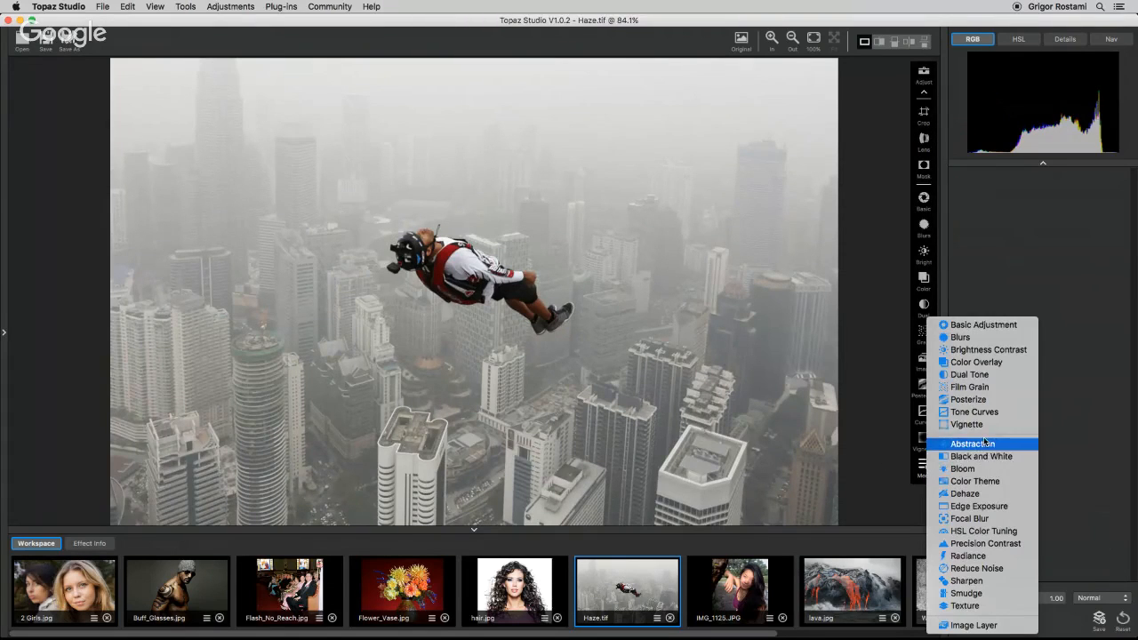
left_click(969, 494)
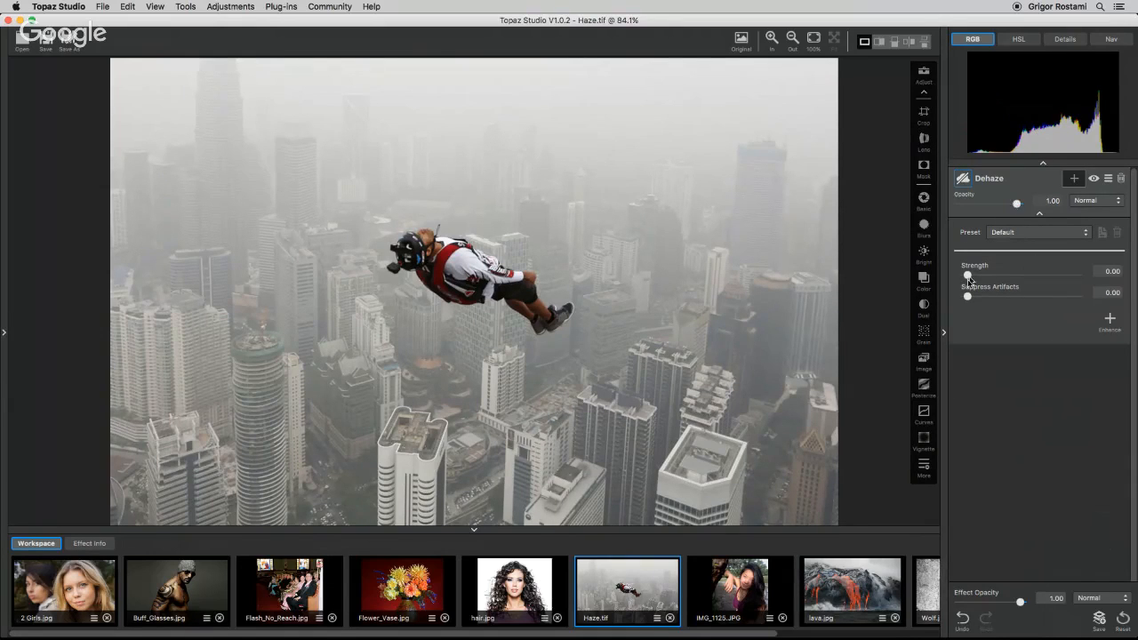
left_click_drag(969, 280, 1065, 279)
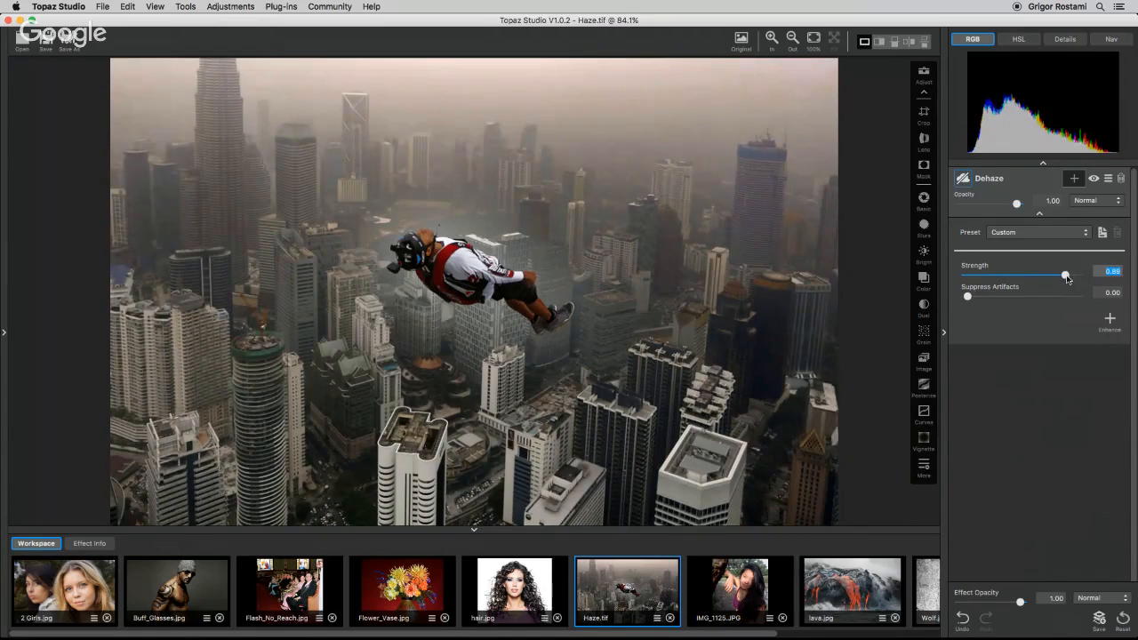
left_click_drag(1067, 279, 1057, 278)
left_click_drag(967, 296, 997, 298)
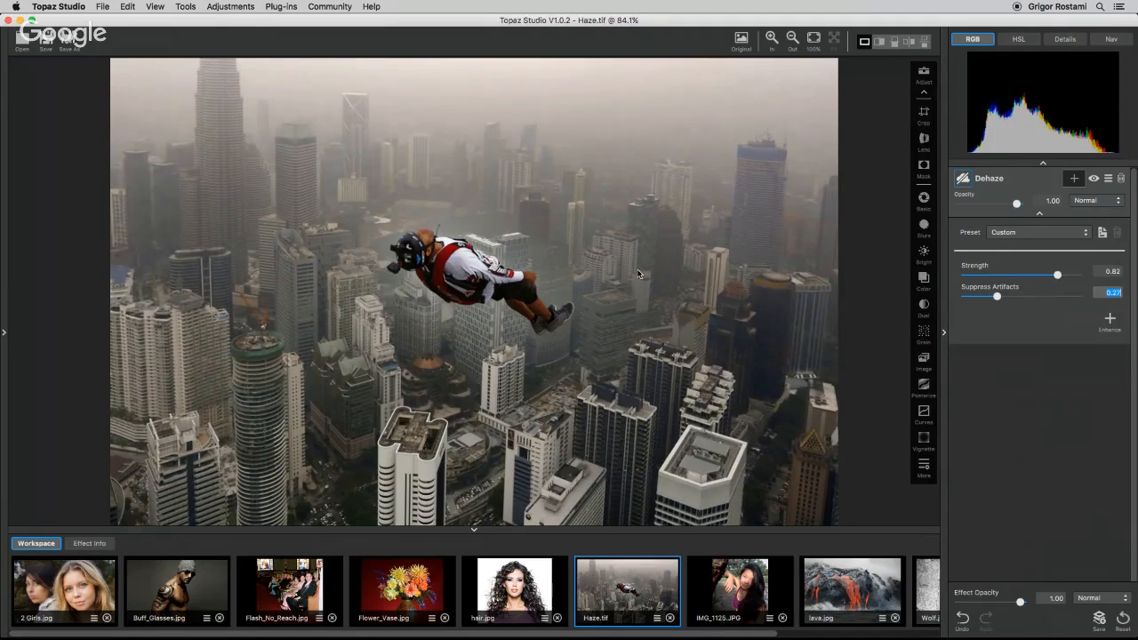
left_click_drag(996, 298, 975, 299)
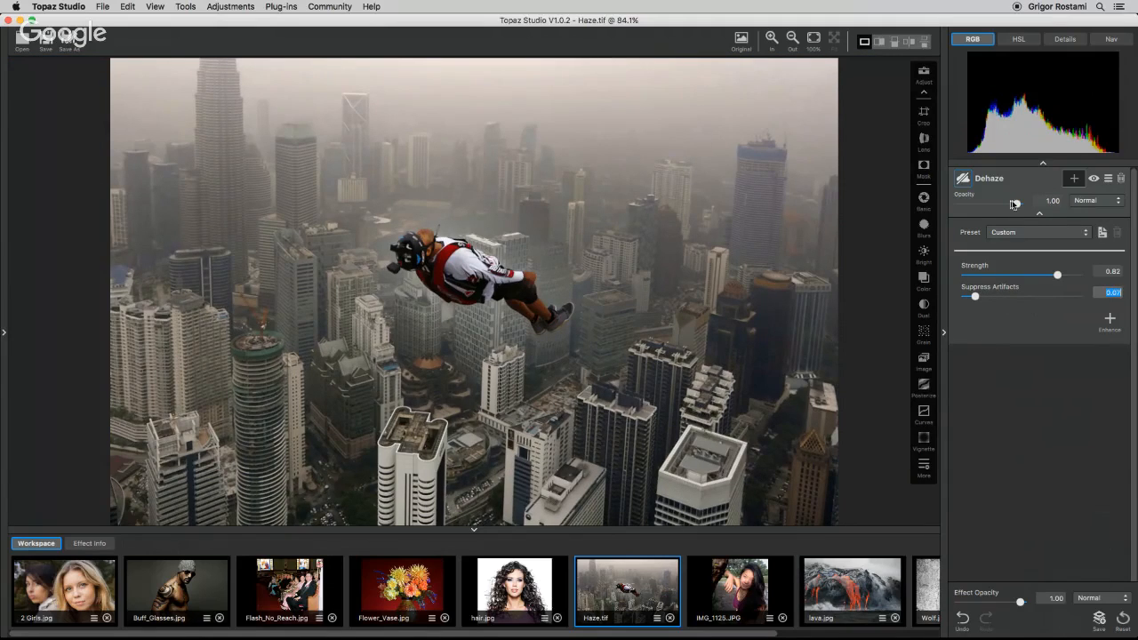
left_click(1039, 214)
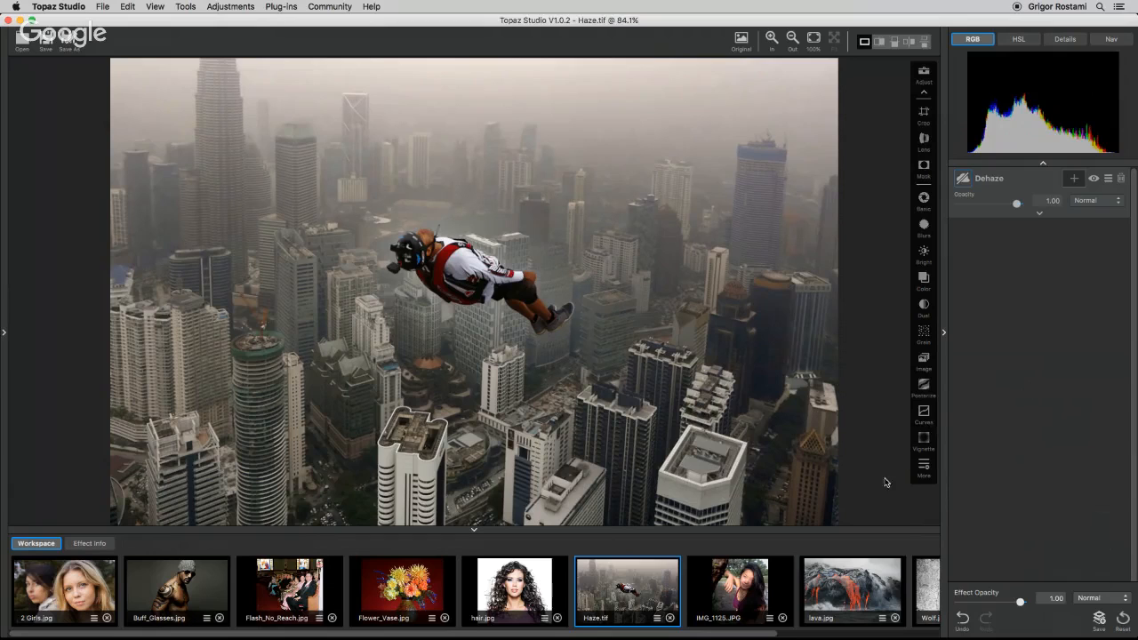
Add a Precision Contrast adjustment and set Micro contrast to 0.47.
left_click(922, 467)
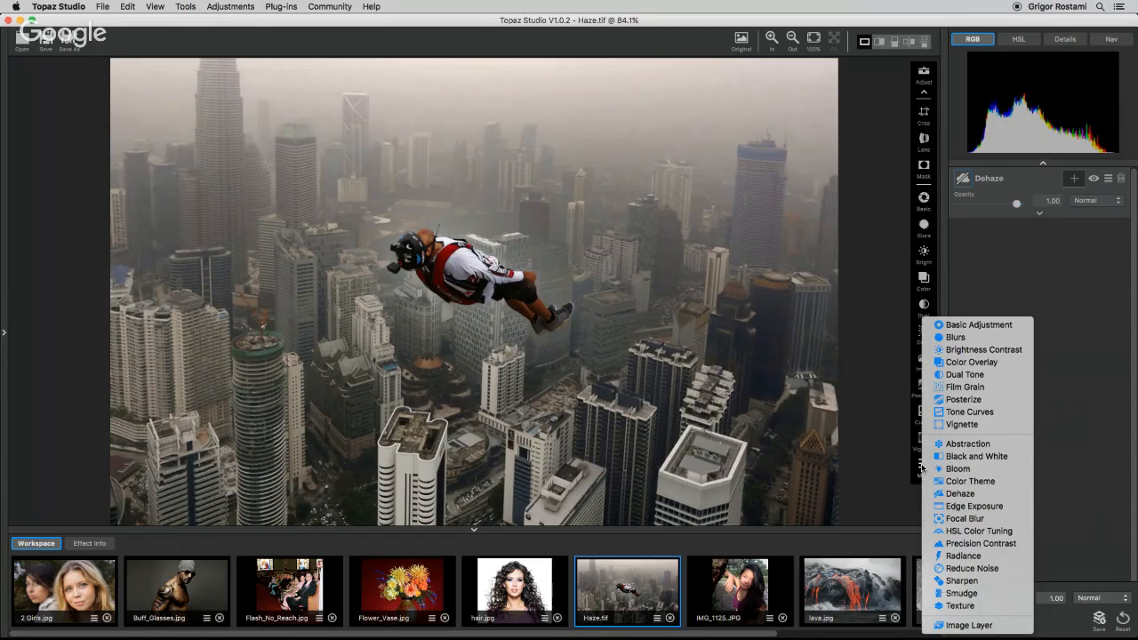
left_click(967, 543)
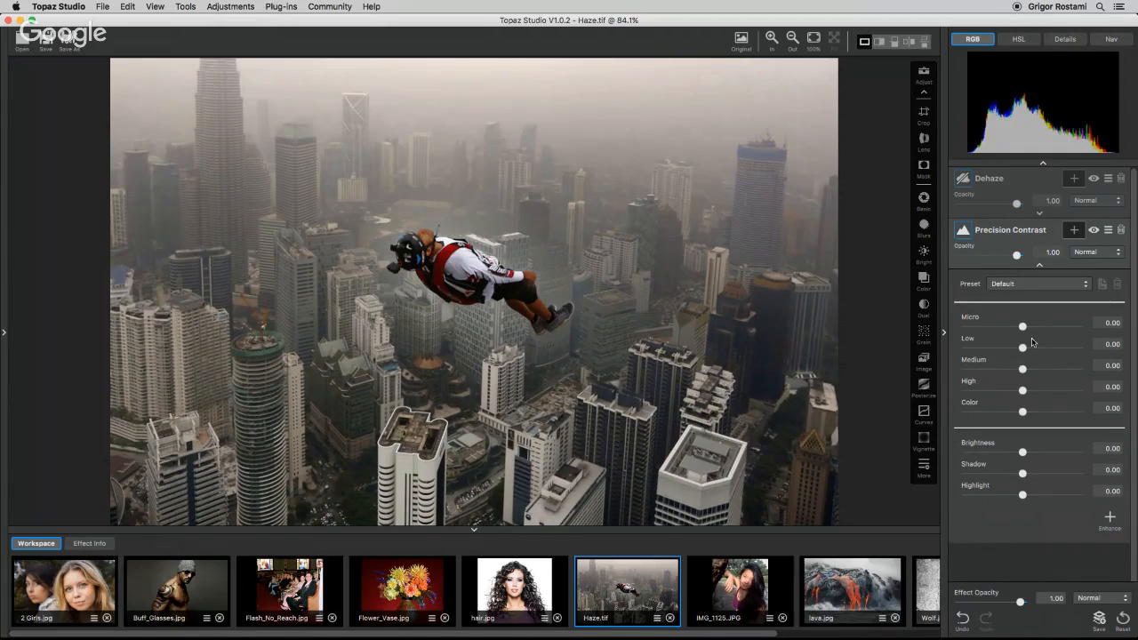
left_click_drag(1022, 326, 1048, 329)
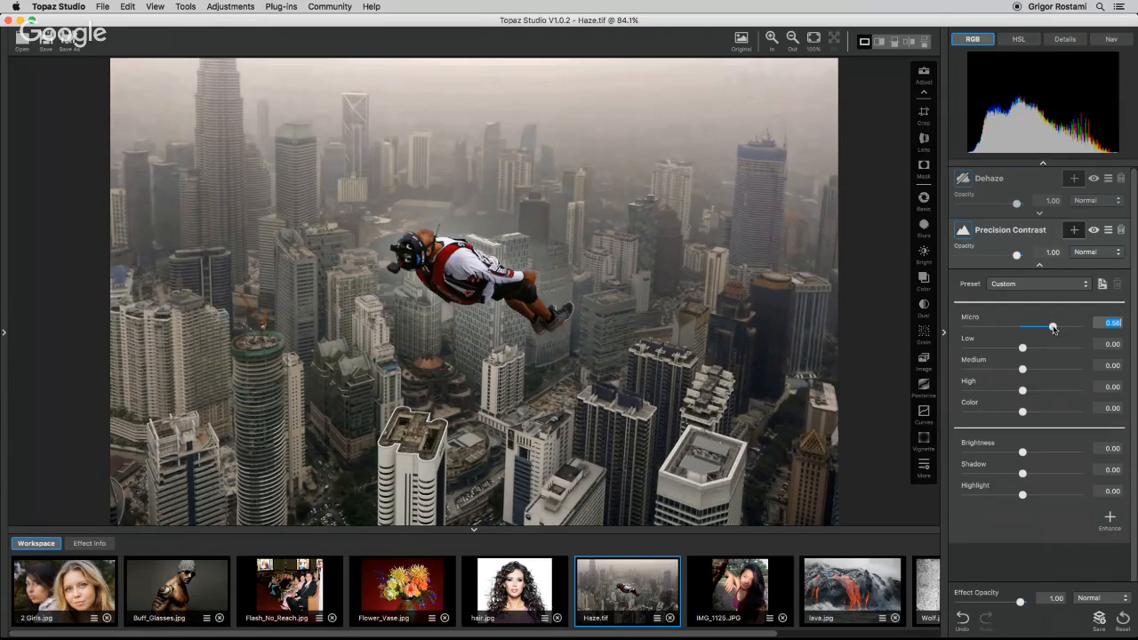
Compare the edited Haze image with the original at 100% in a split before/after view.
left_click(812, 40)
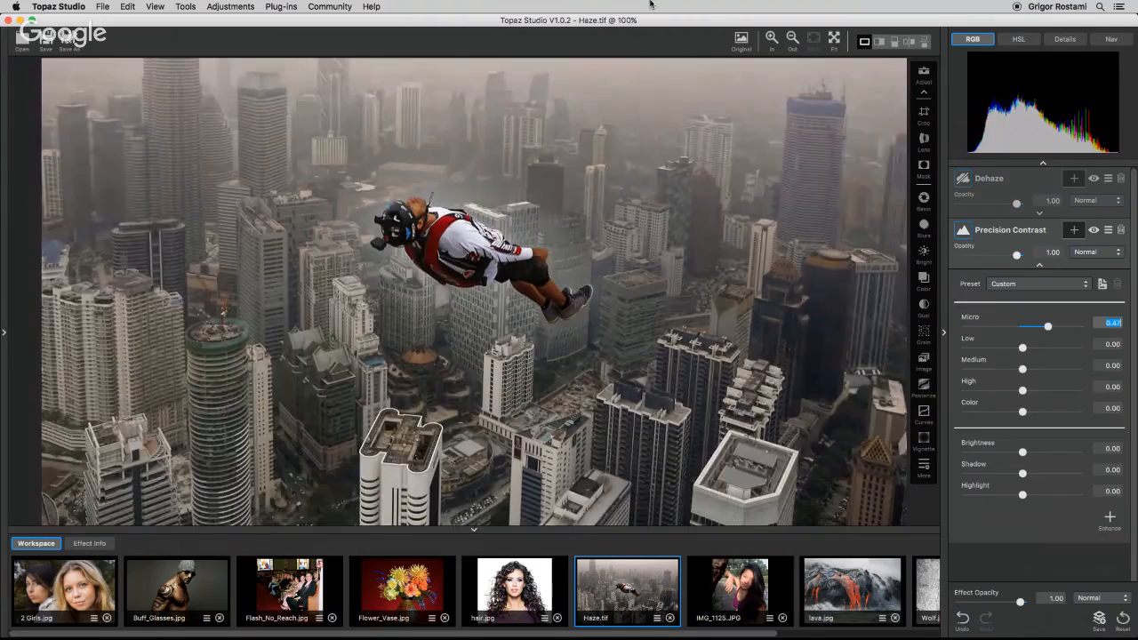
left_click(879, 41)
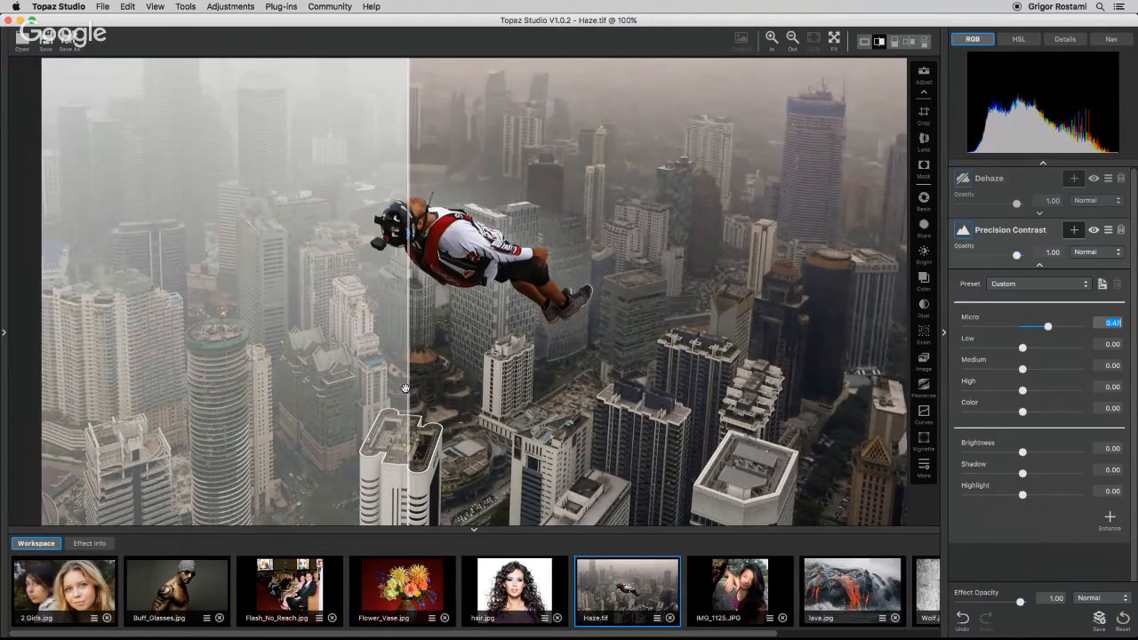
left_click_drag(407, 391, 23, 422)
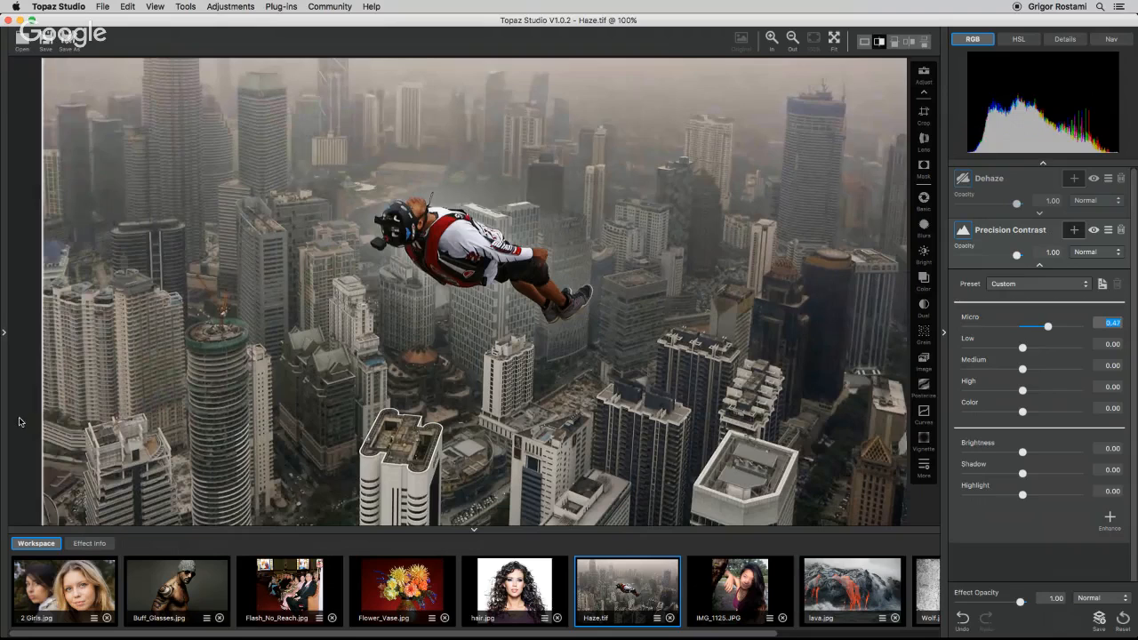
left_click(865, 43)
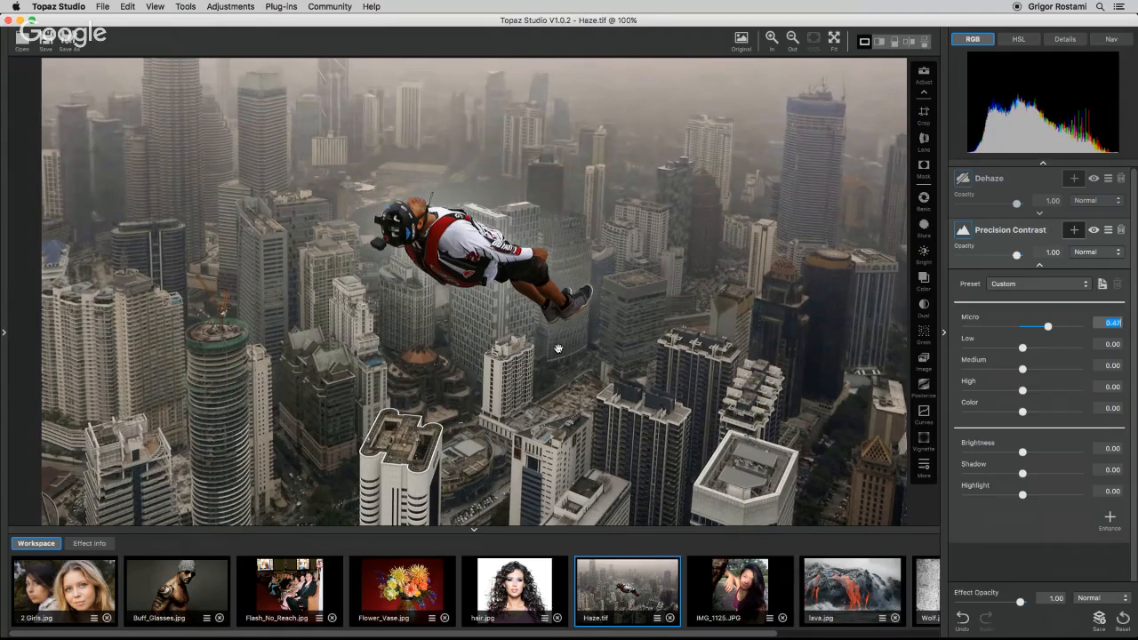
Open Flash_No_Reach.jpg and add a Basic Adjustment layer.
left_click(308, 589)
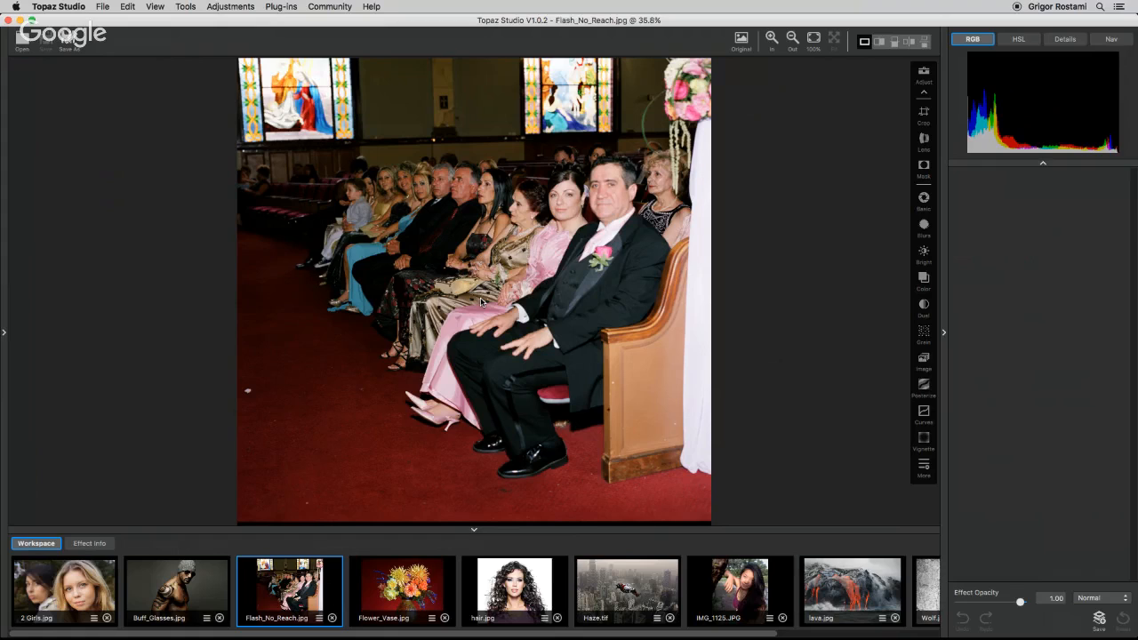
left_click(923, 465)
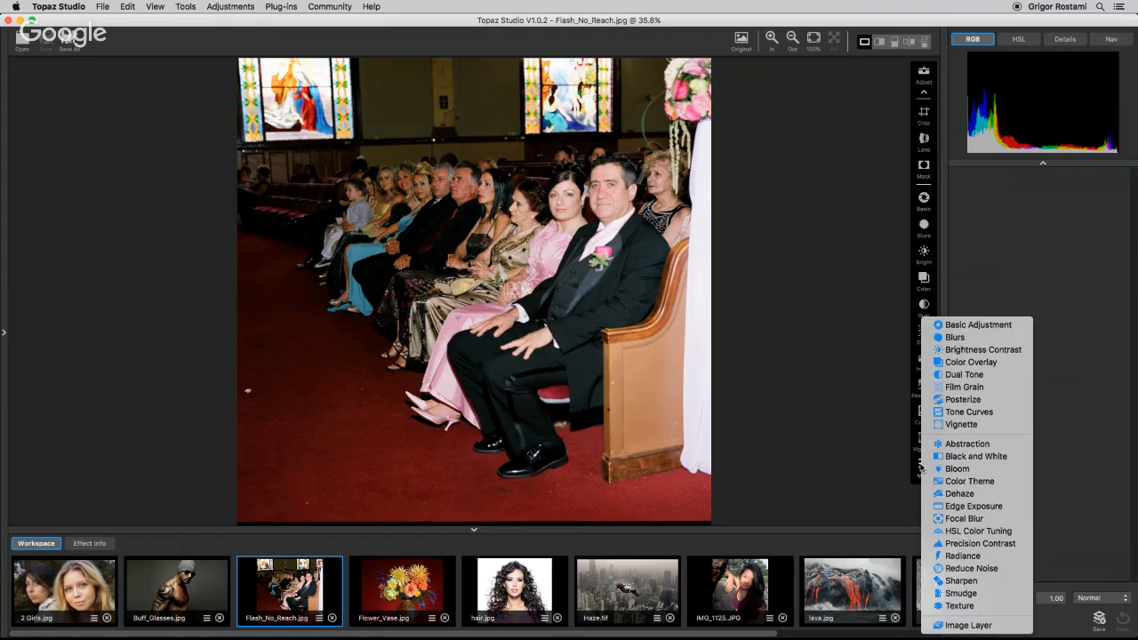
left_click(965, 325)
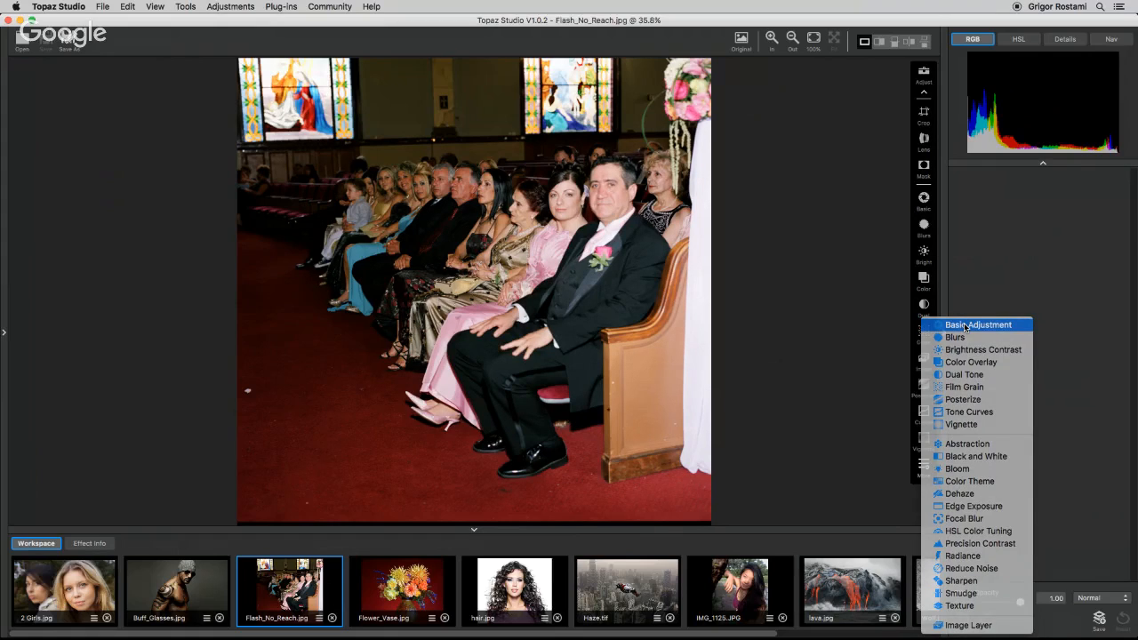
left_click(1032, 277)
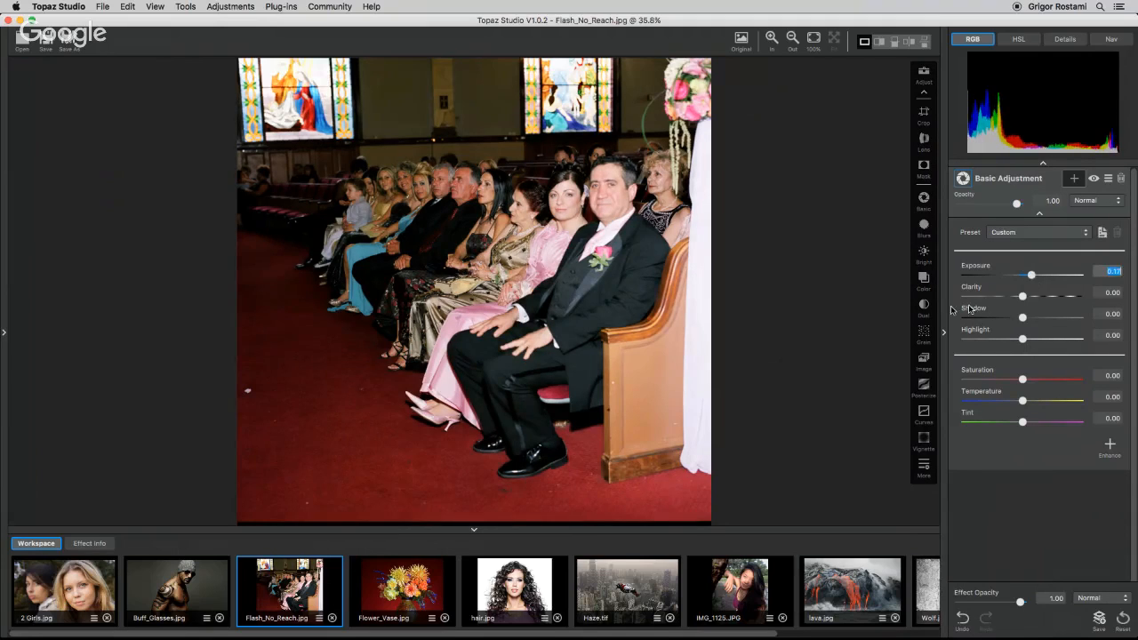
Crop Flash_No_Reach.jpg, trimming the right, top and bottom edges slightly.
left_click(924, 113)
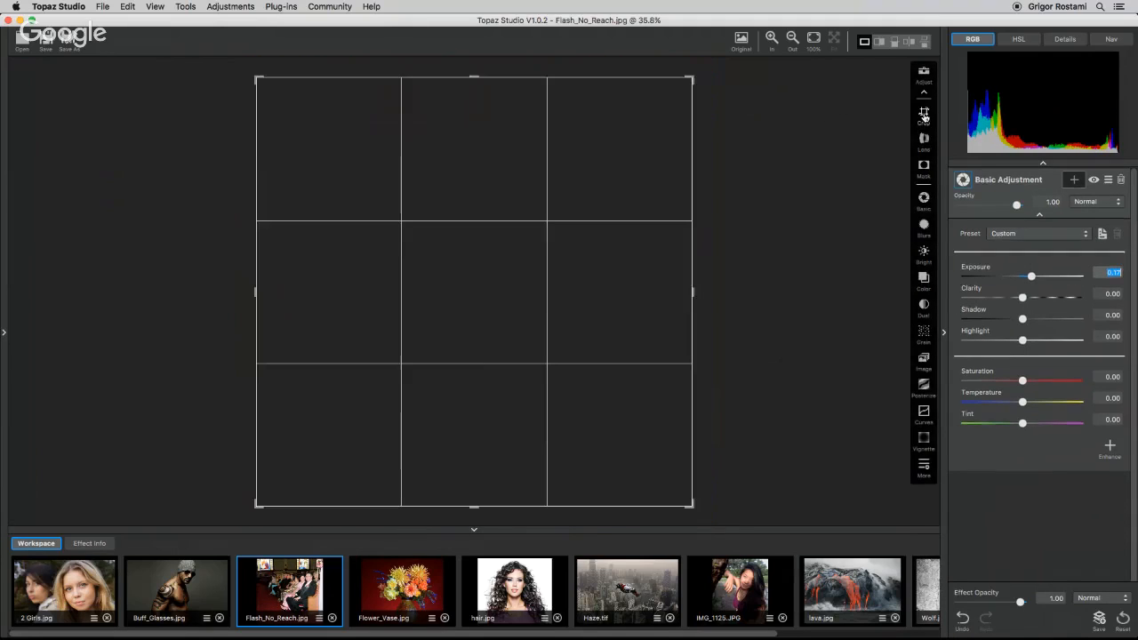
left_click_drag(692, 298, 671, 304)
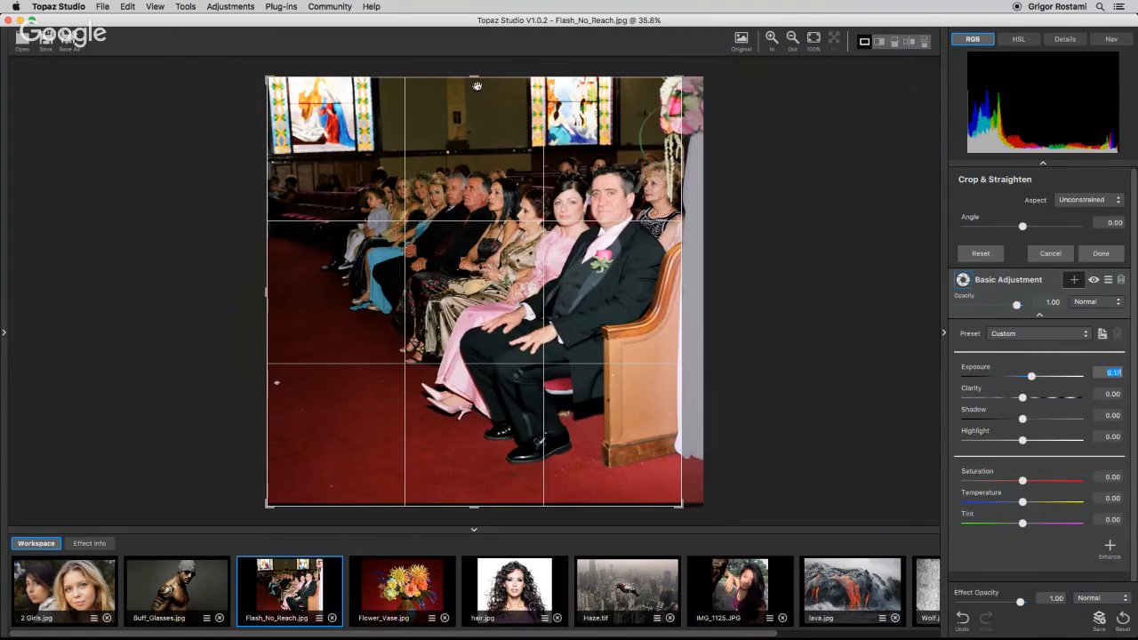
left_click_drag(475, 78, 473, 90)
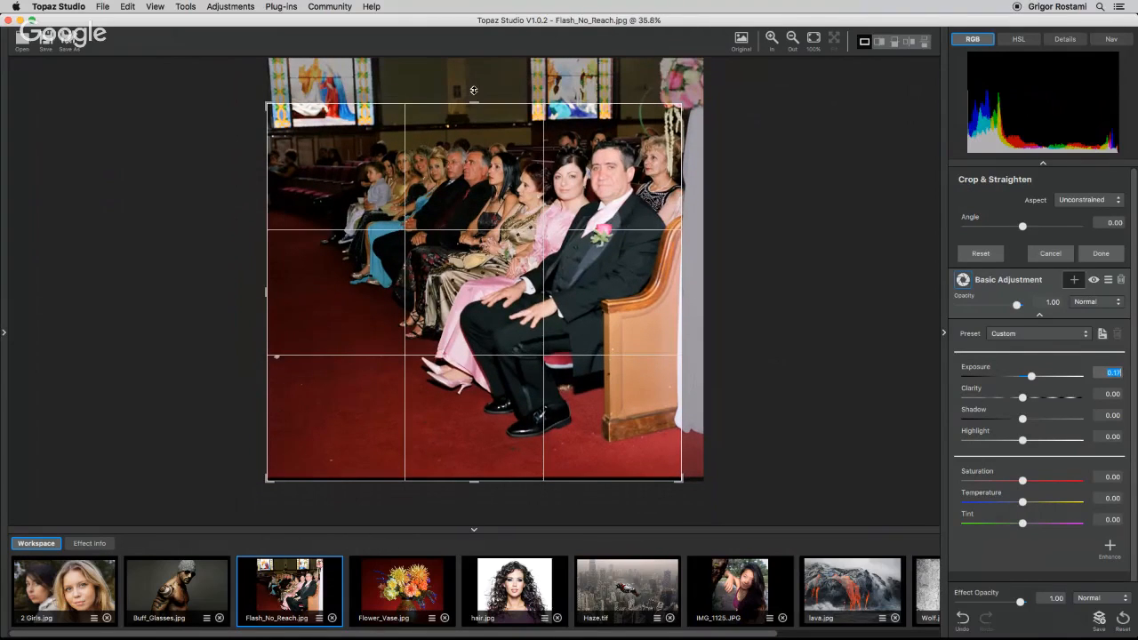
left_click_drag(472, 482, 477, 441)
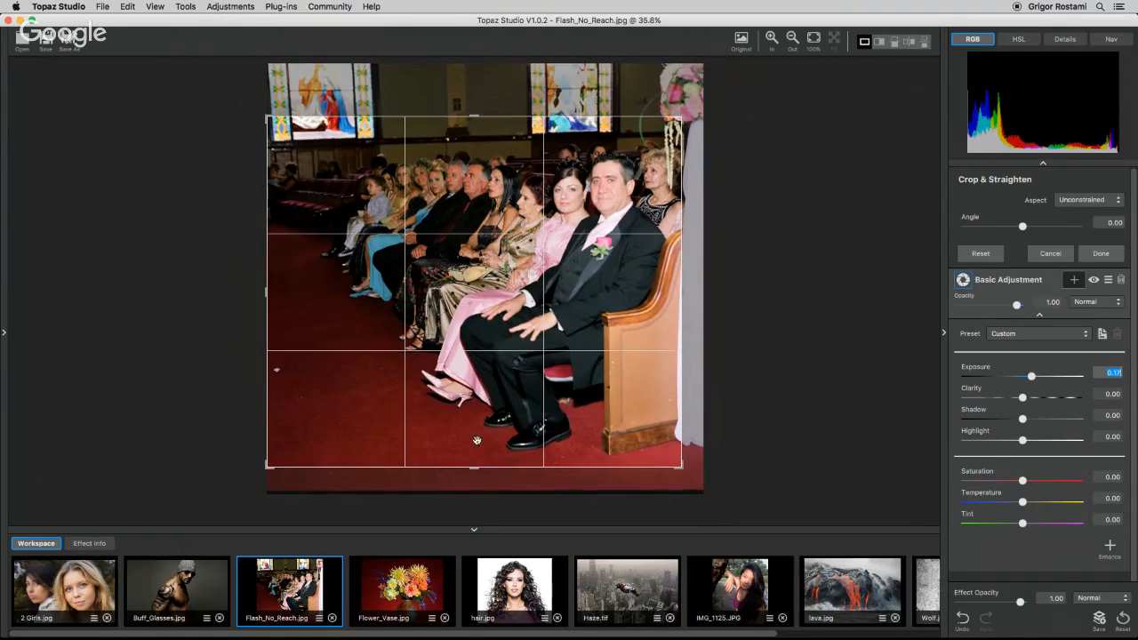
left_click_drag(268, 288, 267, 293)
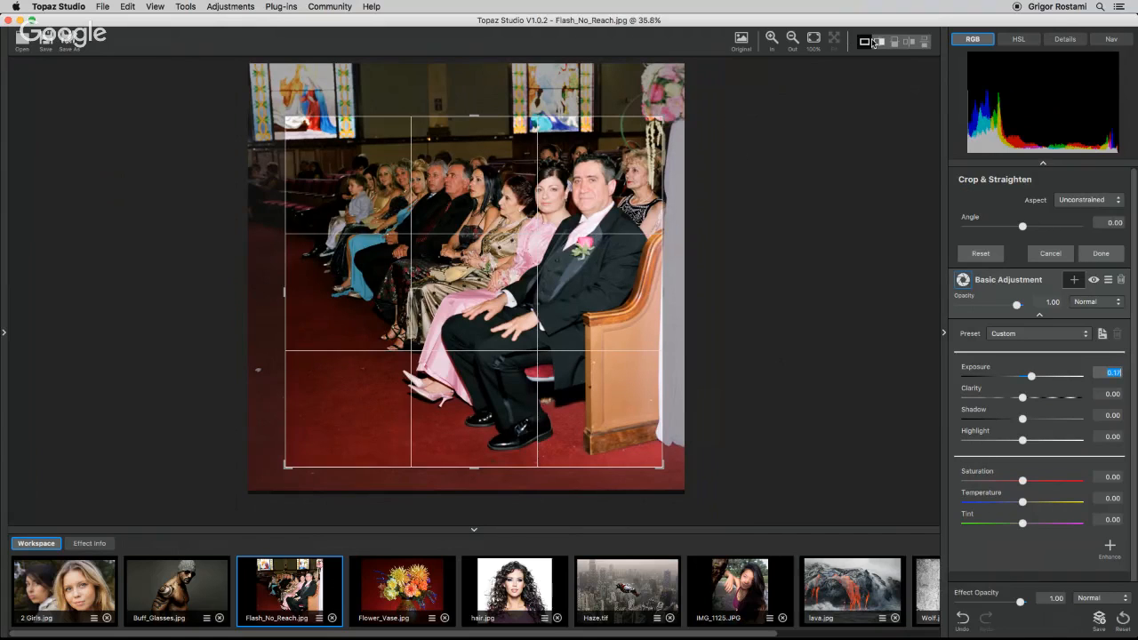
left_click(1106, 255)
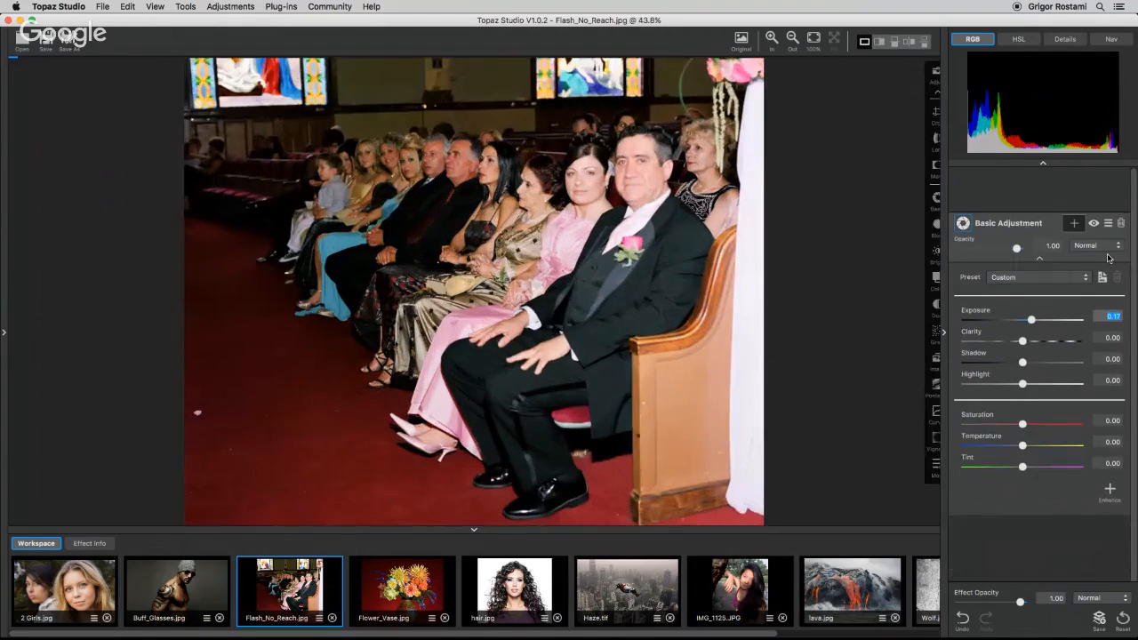
Raise the Basic Adjustment's Exposure to 0.96.
left_click_drag(1031, 276, 1077, 277)
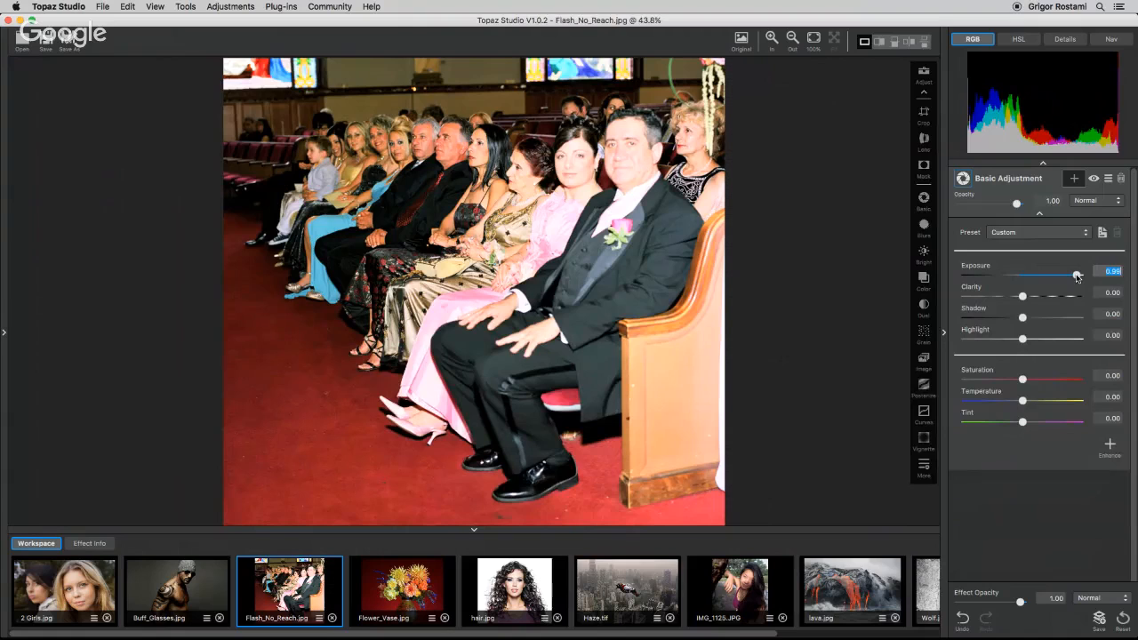
left_click_drag(1077, 276, 1075, 276)
Add a vertical gradient mask to the Basic Adjustment so its brightening affects only the photo's left side.
left_click(1073, 179)
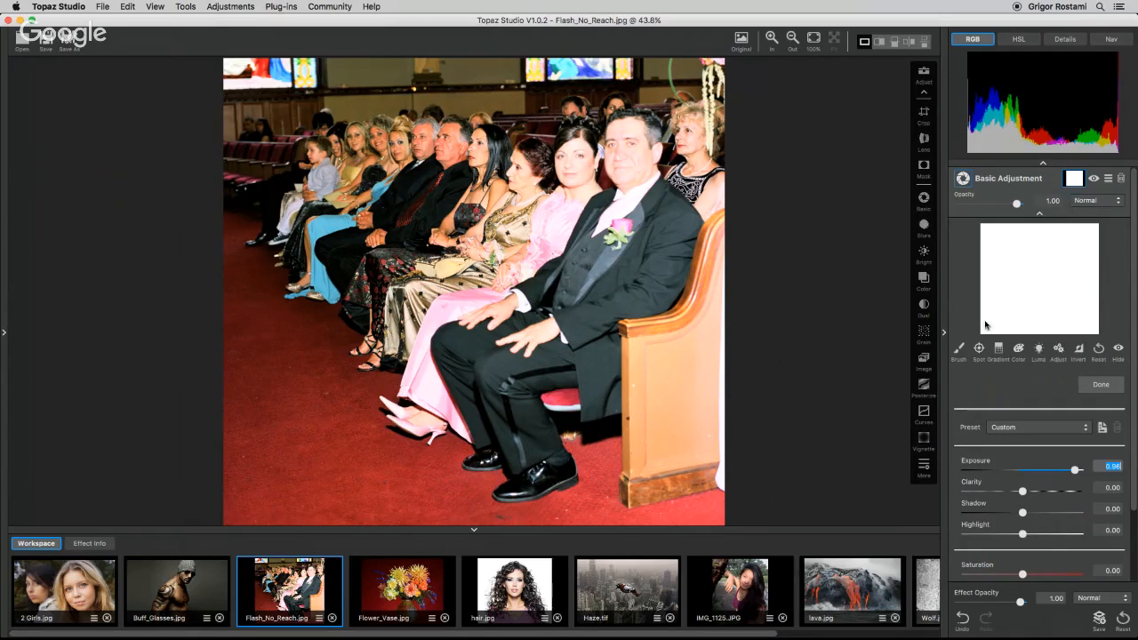
left_click(1000, 349)
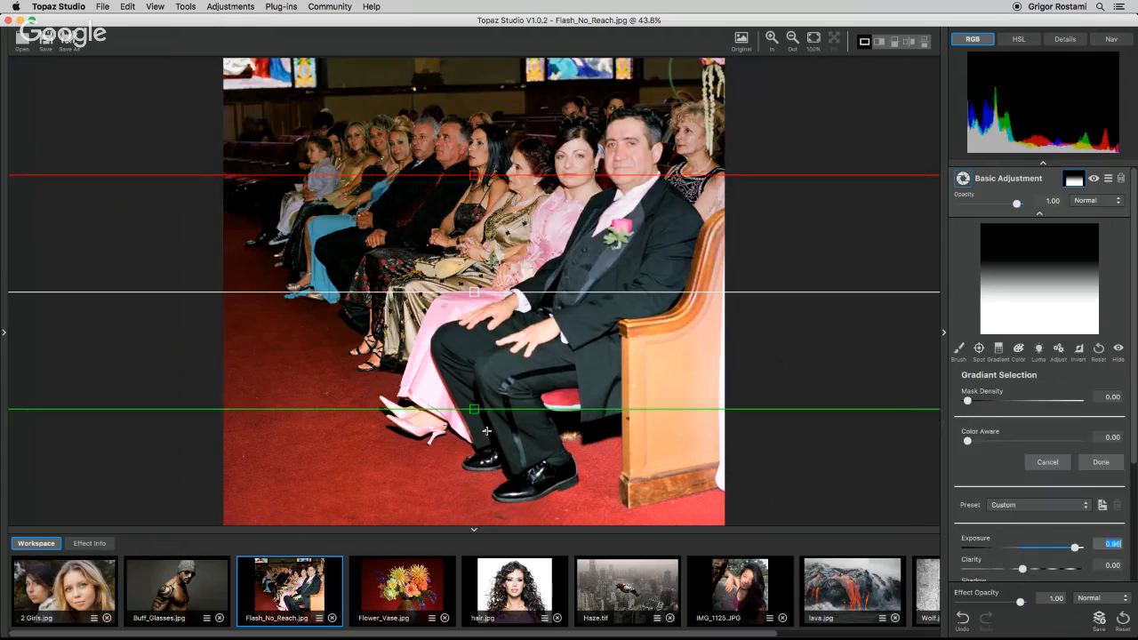
left_click_drag(475, 411, 297, 312)
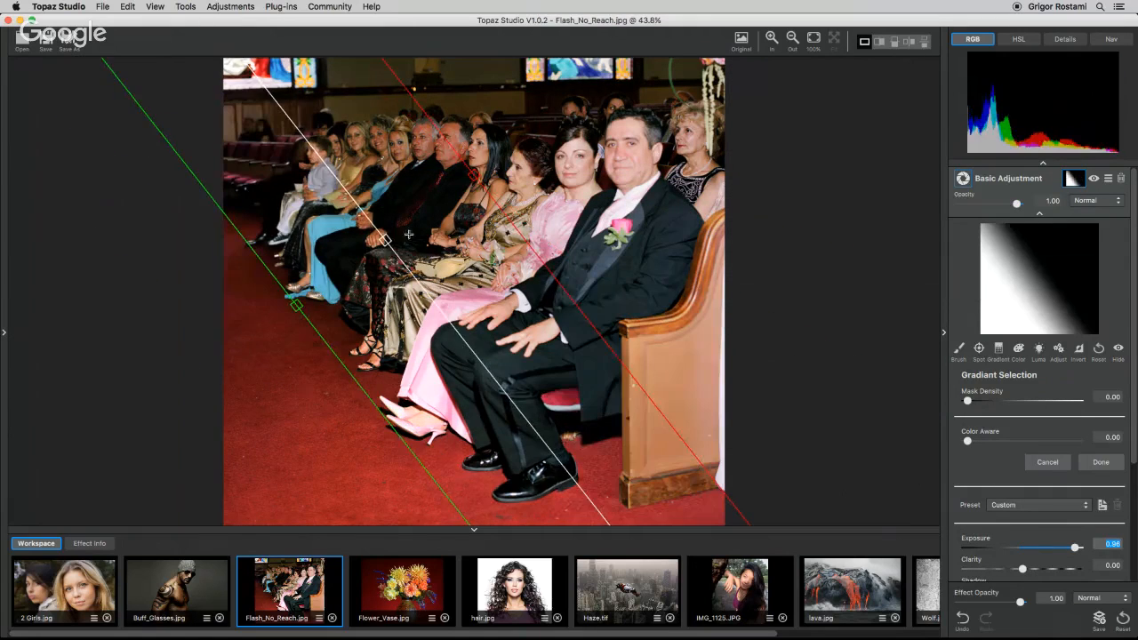
left_click_drag(387, 245, 393, 356)
left_click_drag(296, 362, 306, 255)
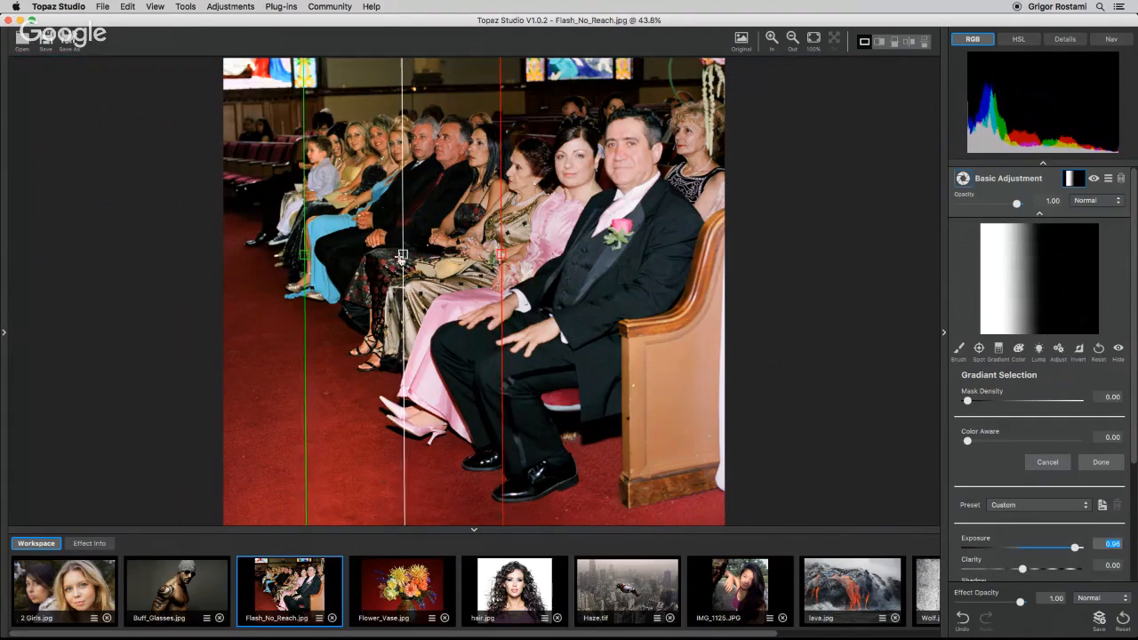
left_click_drag(402, 254, 357, 262)
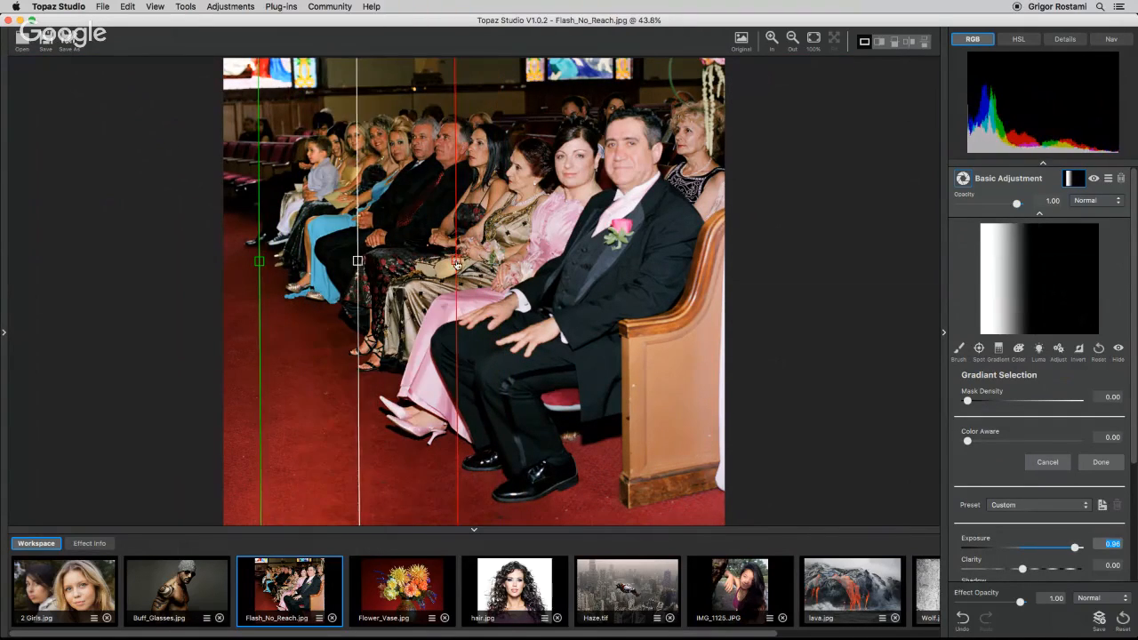
left_click_drag(455, 261, 497, 259)
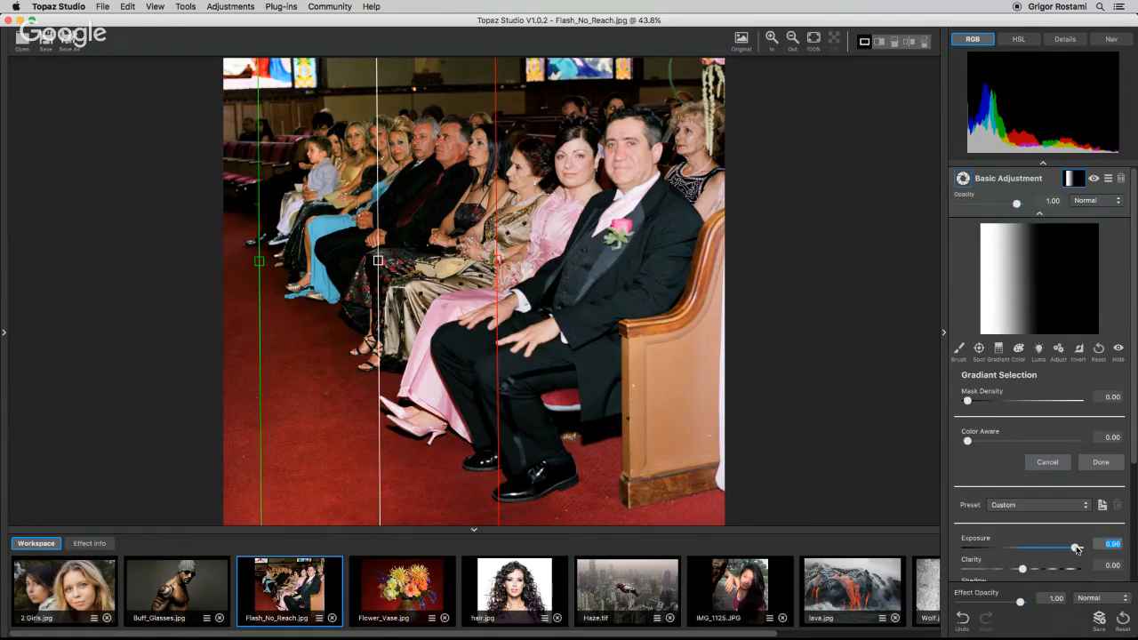
Set Exposure to 1.00, shift the gradient's edge lines slightly right, and finish the mask.
left_click_drag(1076, 547, 1029, 550)
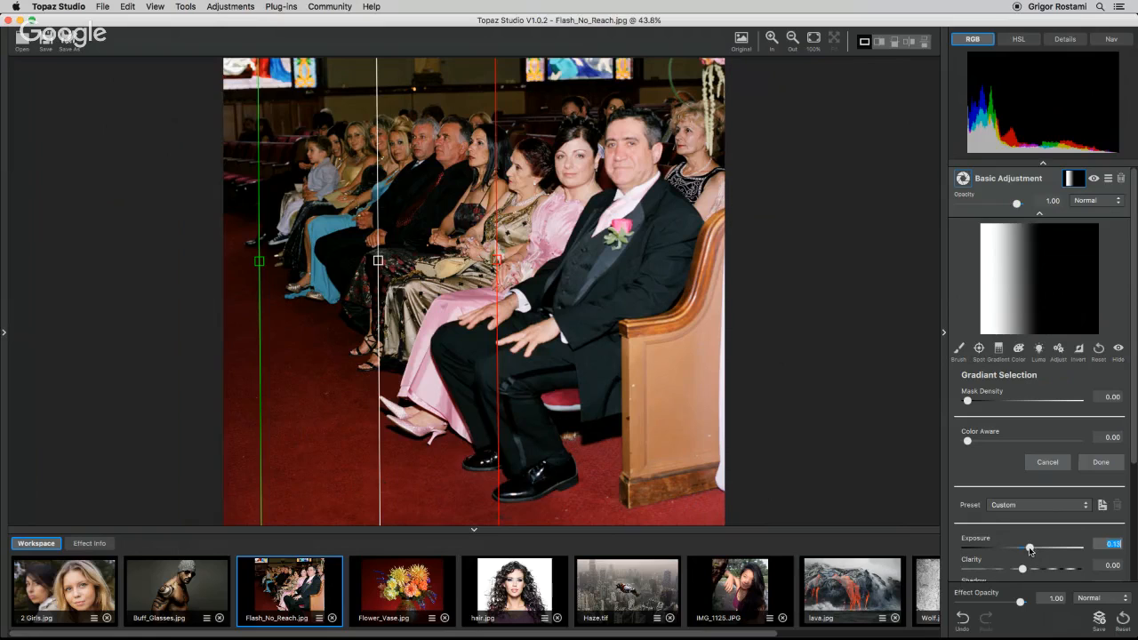
left_click_drag(1030, 549, 1078, 547)
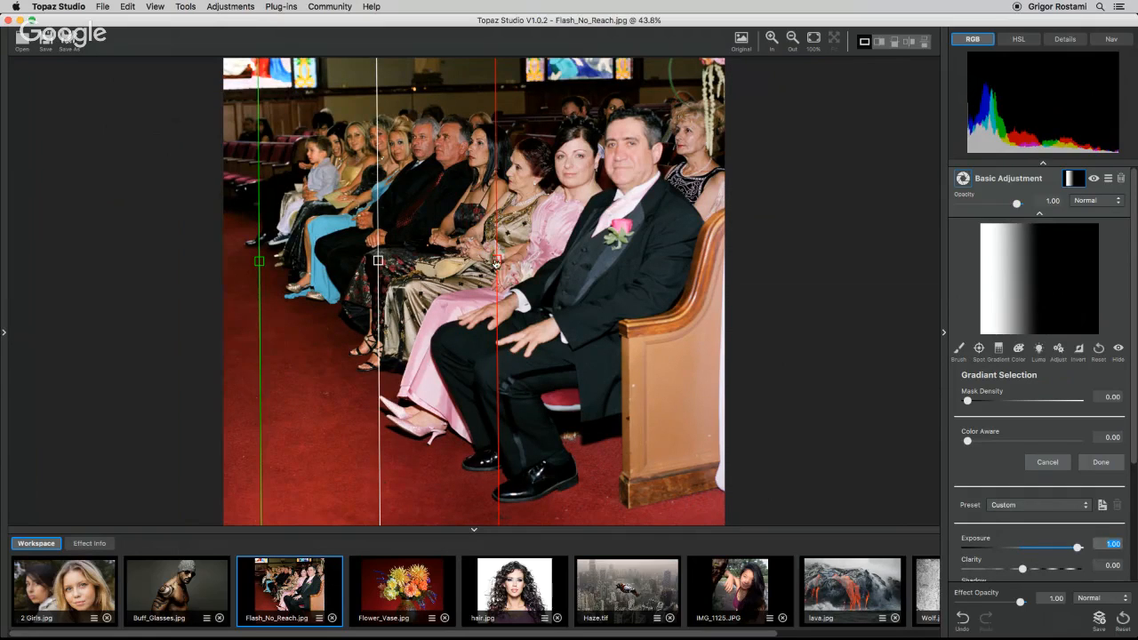
left_click_drag(496, 262, 524, 262)
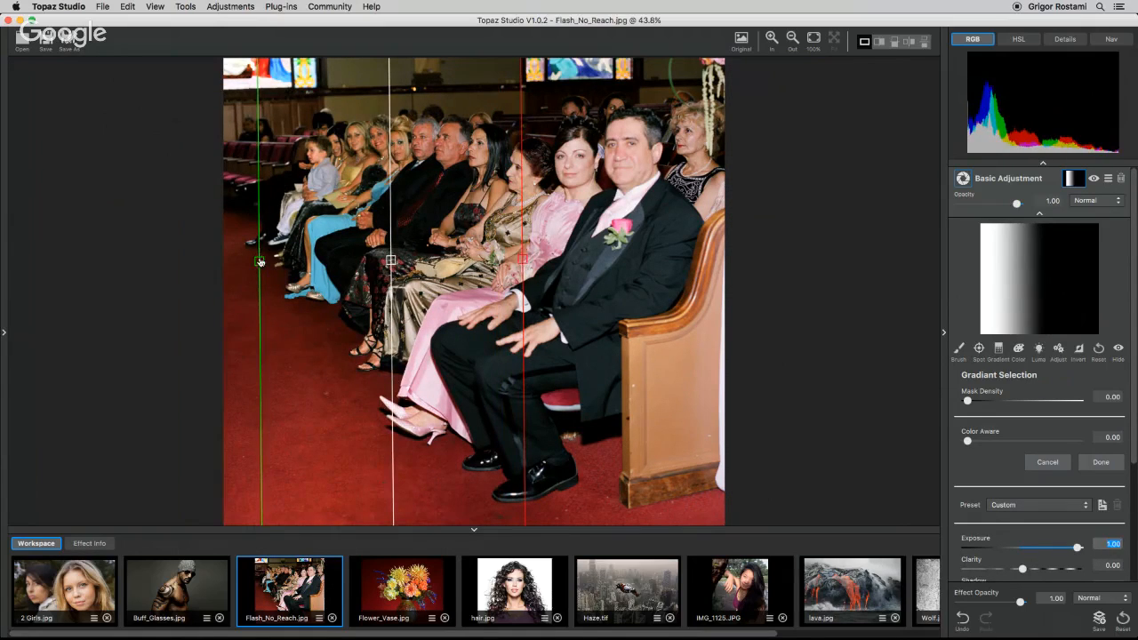
left_click_drag(260, 262, 278, 260)
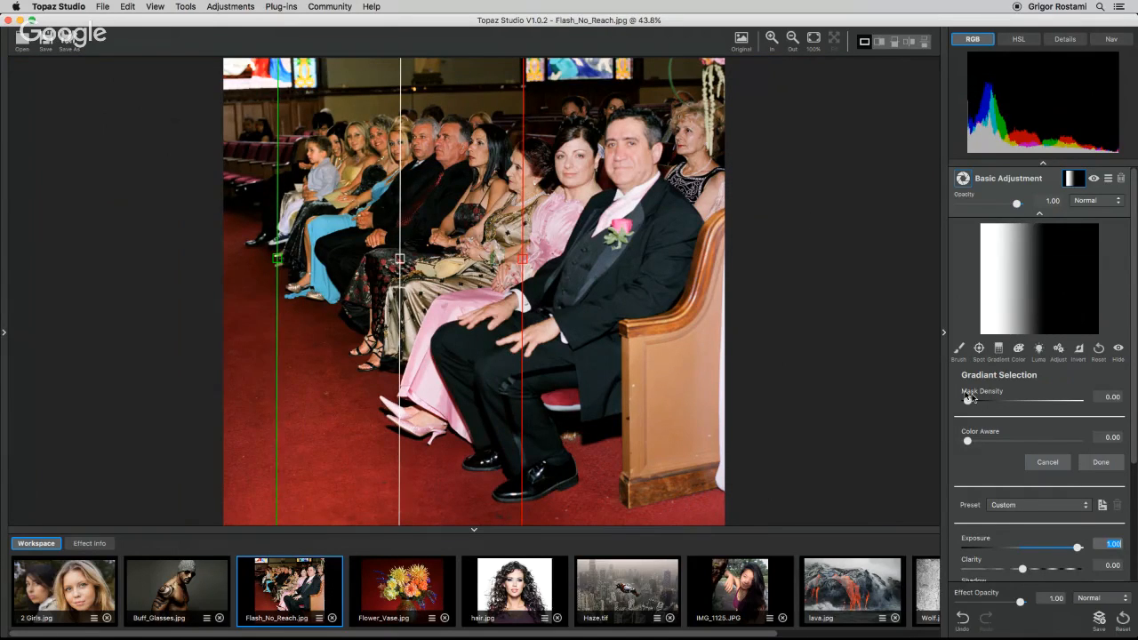
left_click(1100, 462)
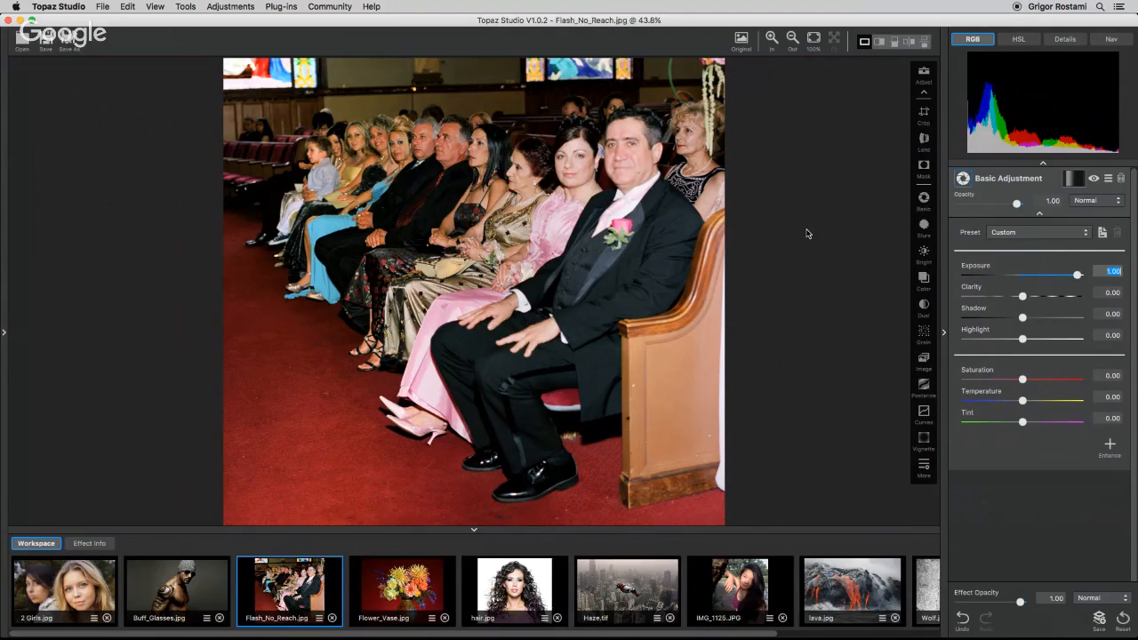
Toggle the original view to compare the edit with the unedited photo.
key("space")
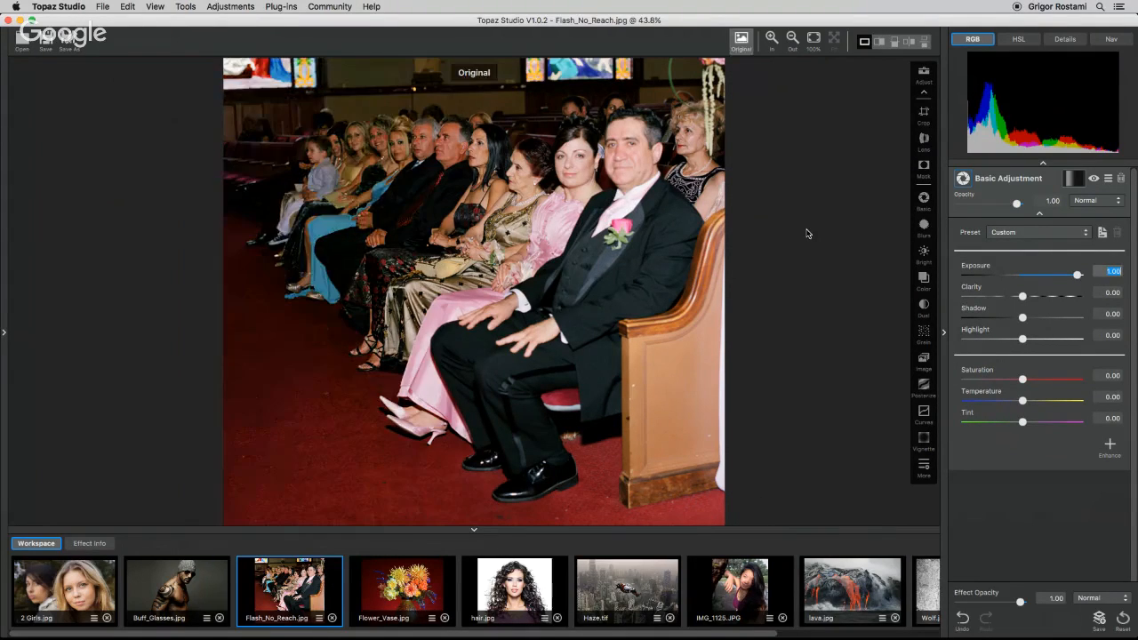
key("space")
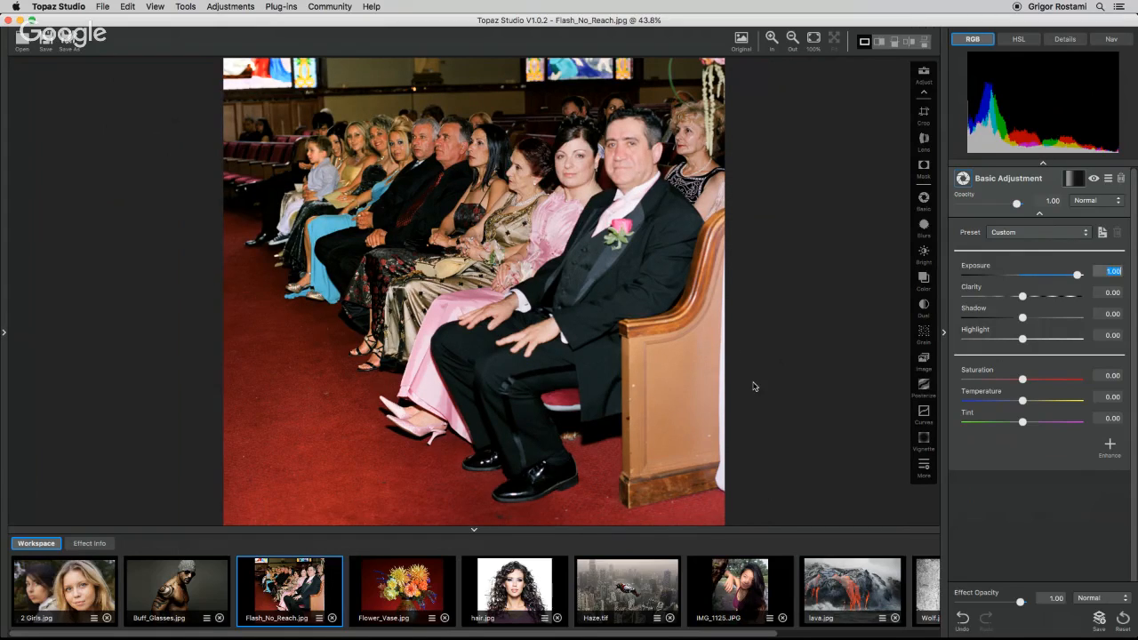
Add a second Basic Adjustment layer and set its Exposure to -0.22.
left_click(1039, 214)
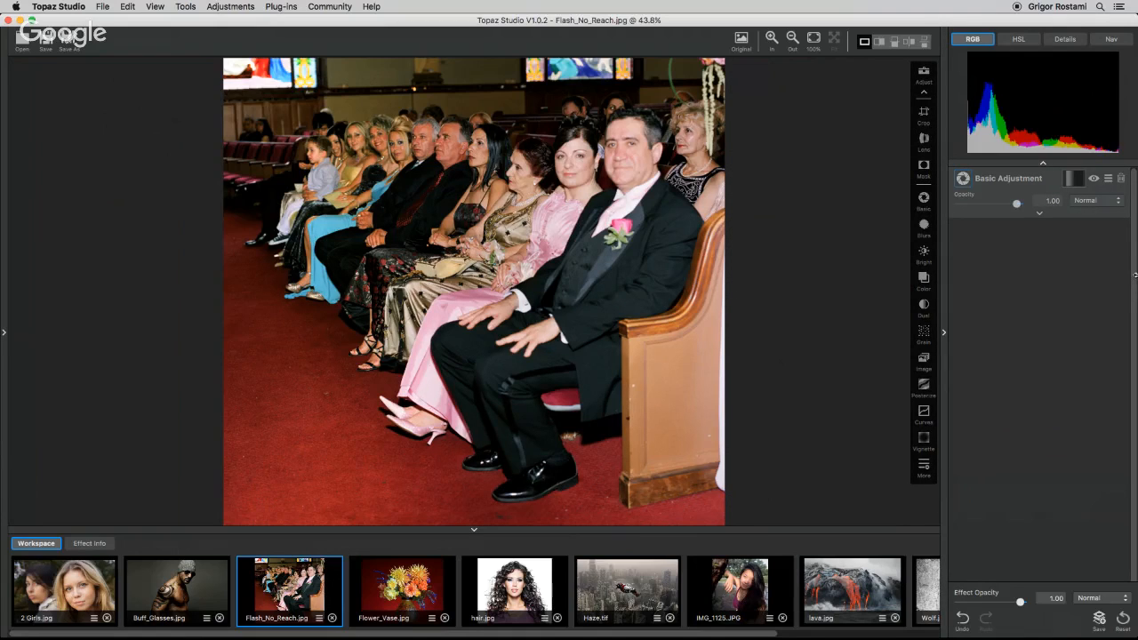
left_click(926, 465)
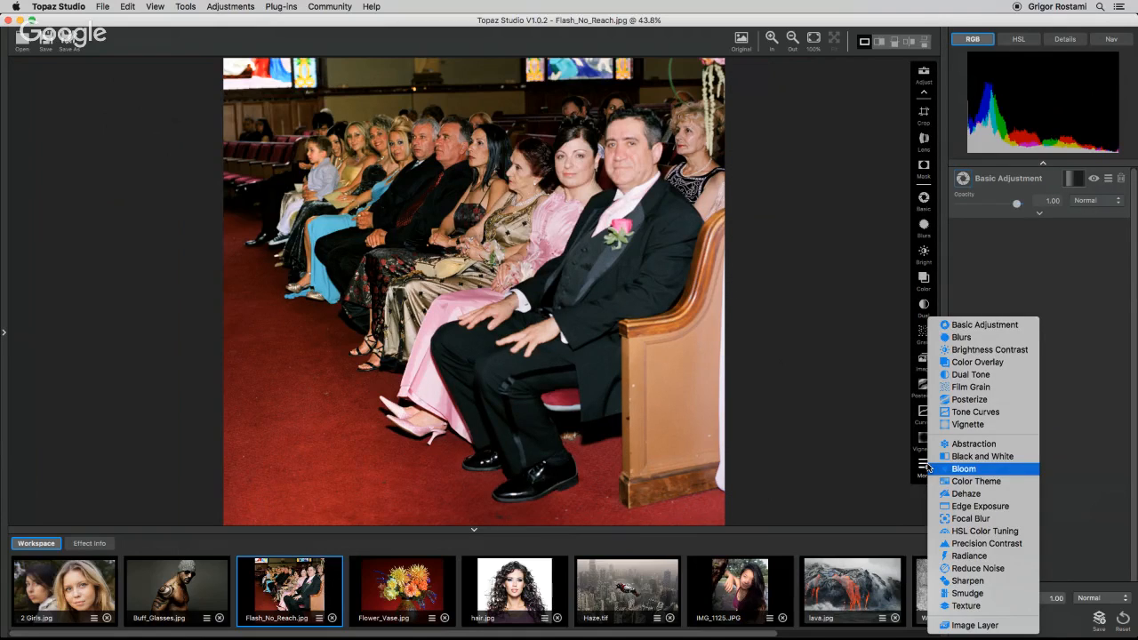
left_click(1021, 326)
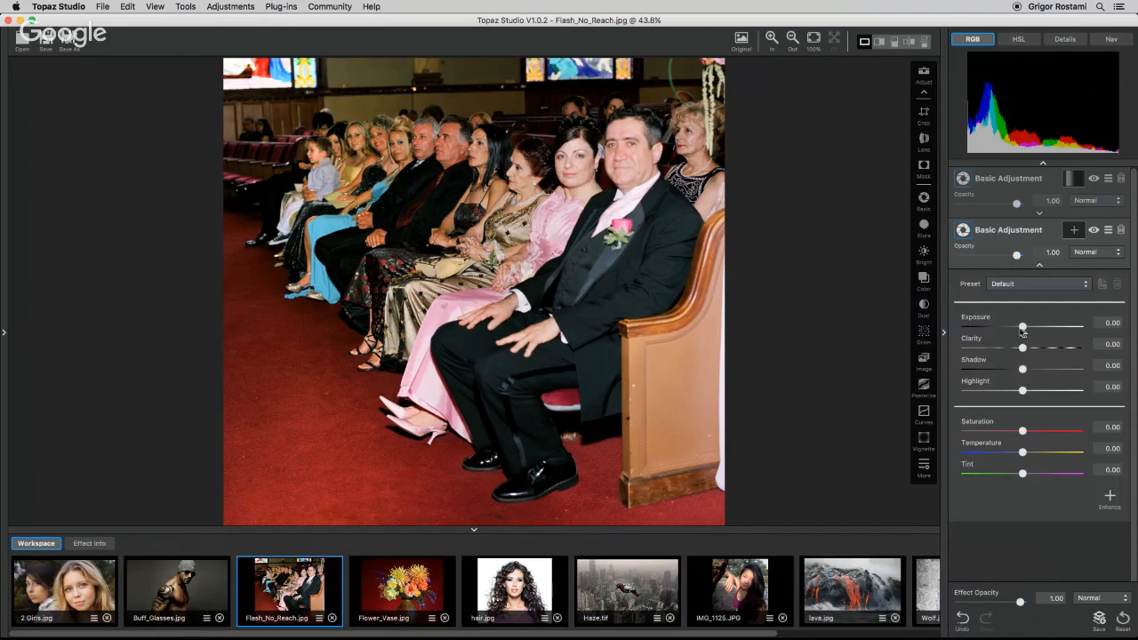
mouse_move(1022, 329)
left_mouse_down()
mouse_move(975, 335)
mouse_move(1012, 334)
left_mouse_up()
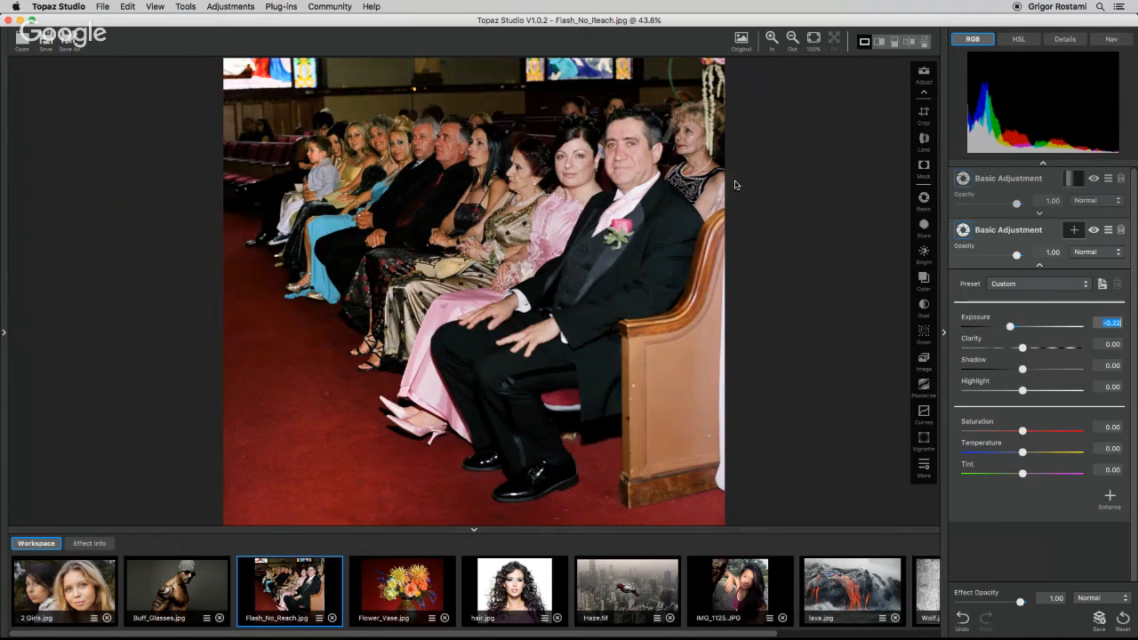
Start a brush mask on the second adjustment and, zoomed in, paint over the man's shiny forehead at radius 0.20.
left_click(1074, 231)
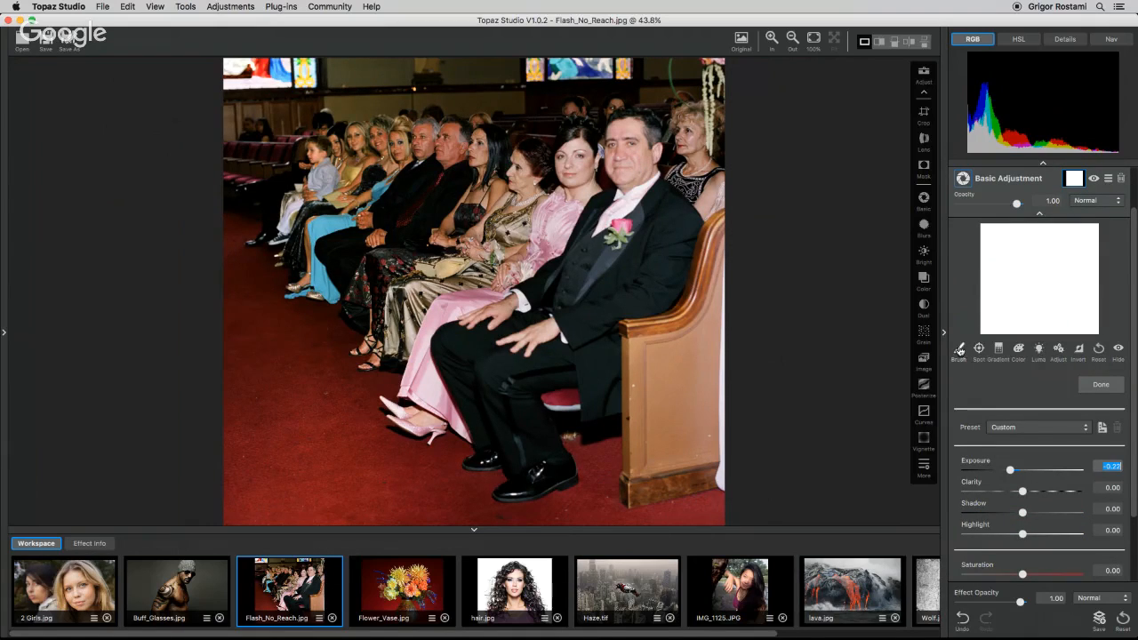
left_click(960, 350)
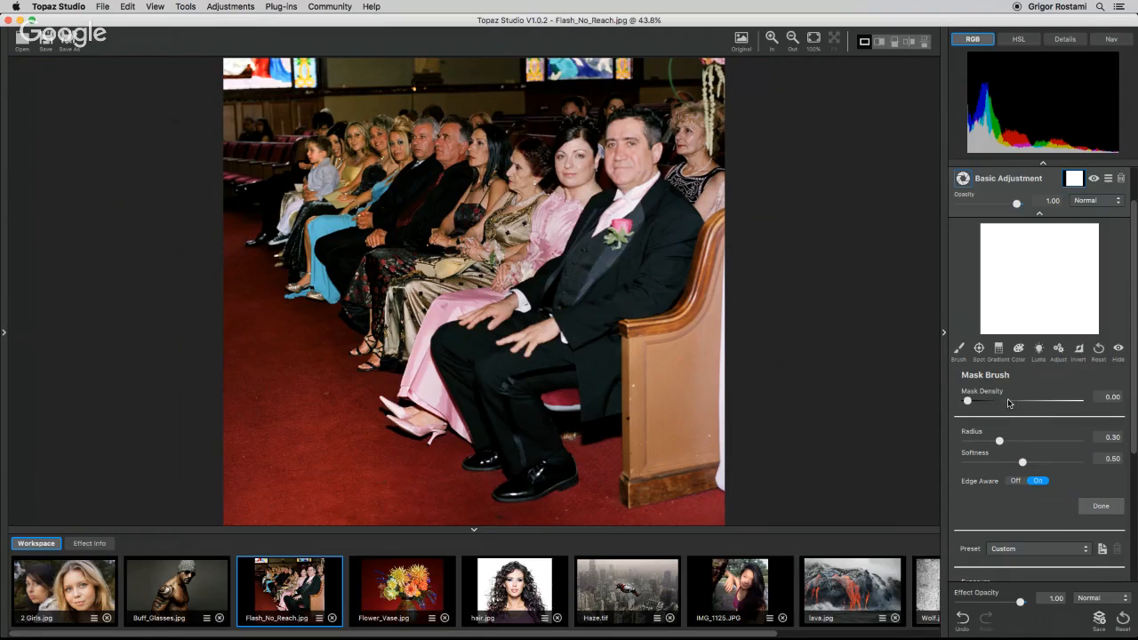
left_click(813, 37)
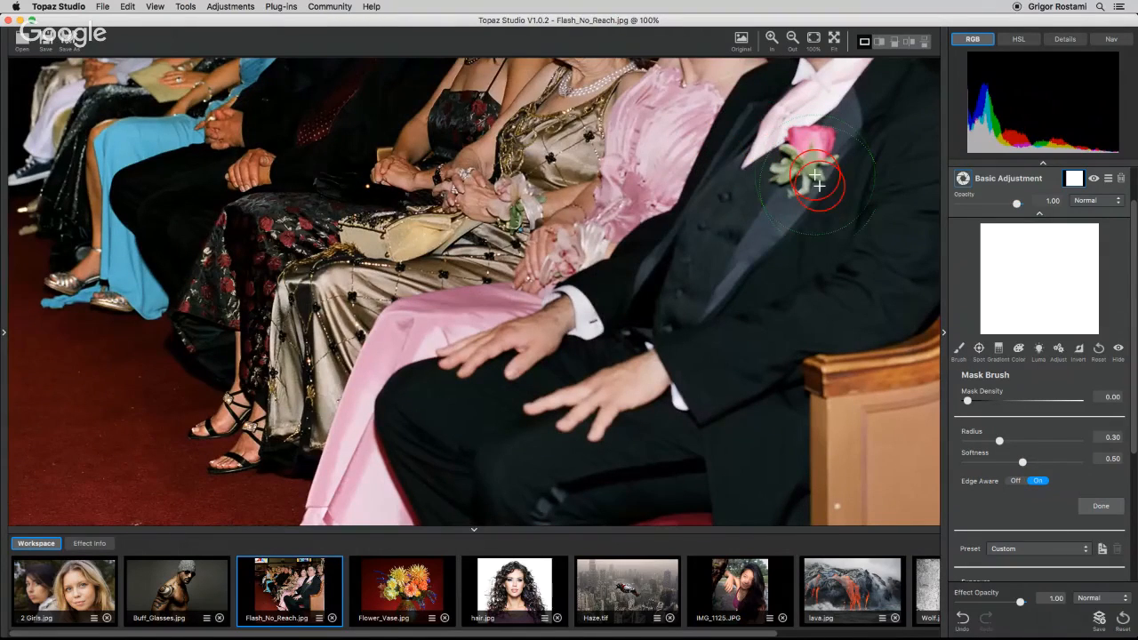
key("space")
left_click_drag(813, 171, 714, 458)
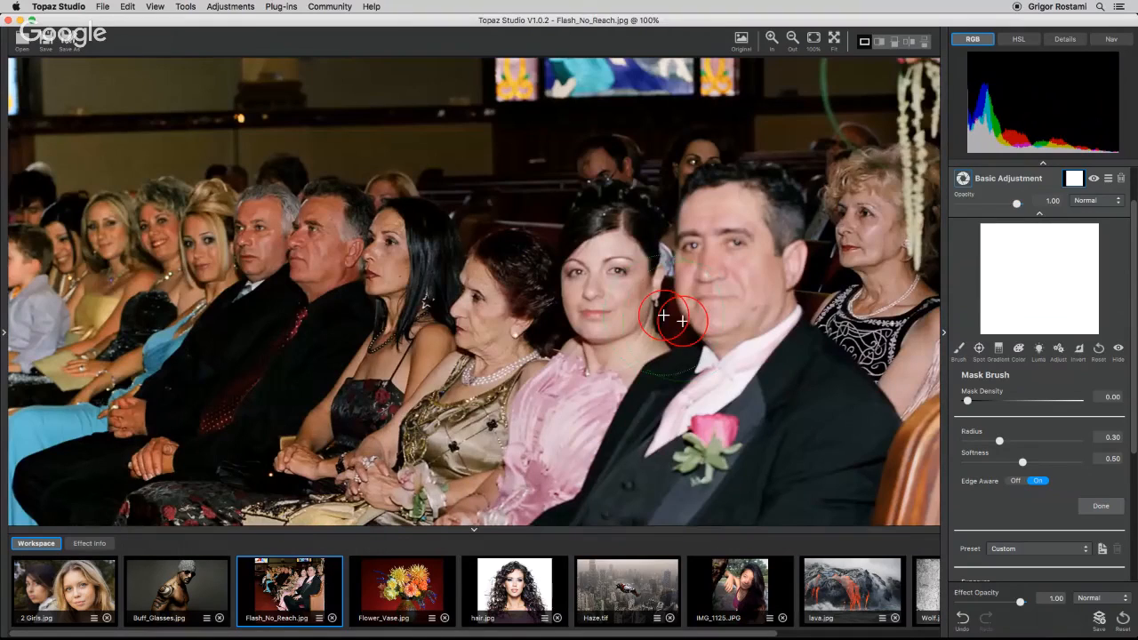
left_click(790, 40)
left_click(773, 49)
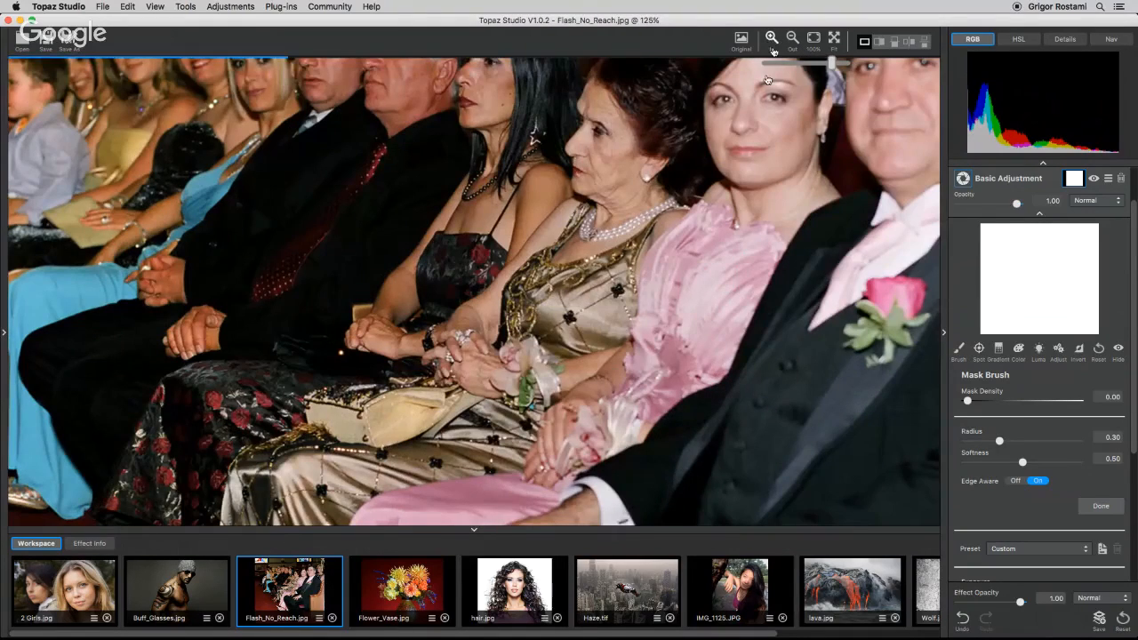
left_click_drag(767, 80, 518, 256)
left_click_drag(999, 441, 988, 441)
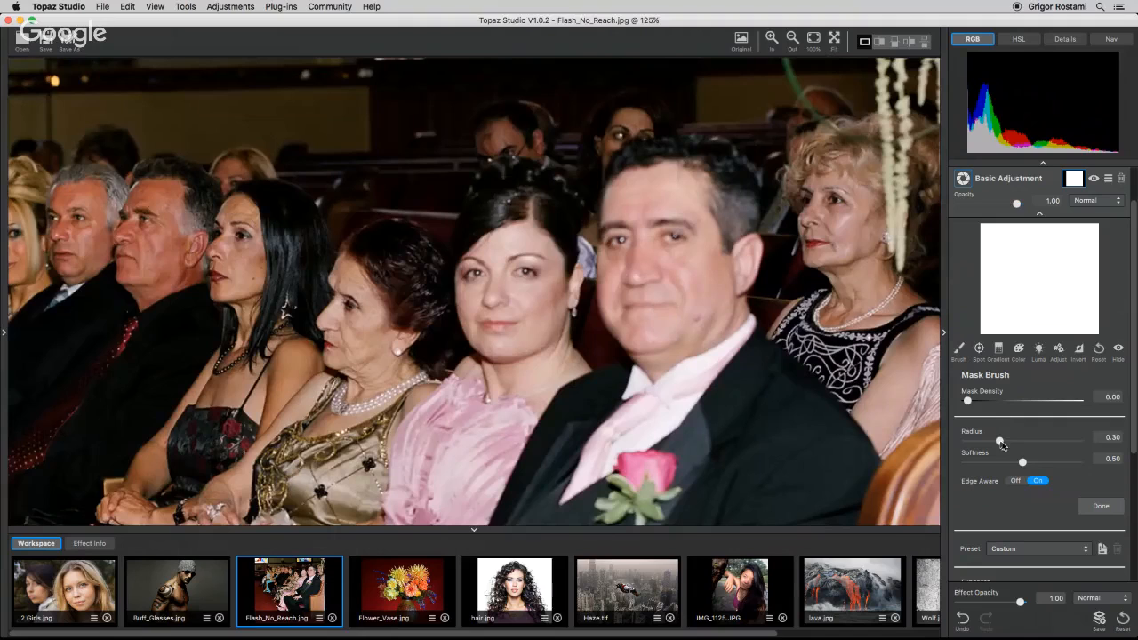
mouse_move(713, 237)
left_mouse_down()
mouse_move(723, 241)
mouse_move(728, 224)
mouse_move(718, 183)
mouse_move(667, 190)
left_mouse_up()
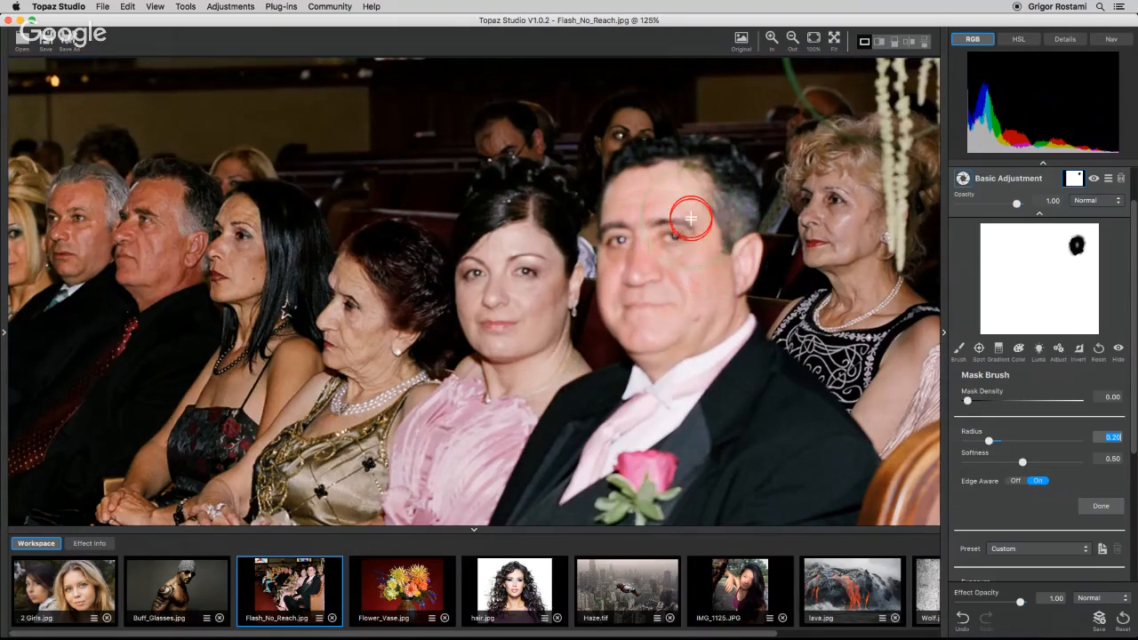
left_click_drag(685, 223, 666, 299)
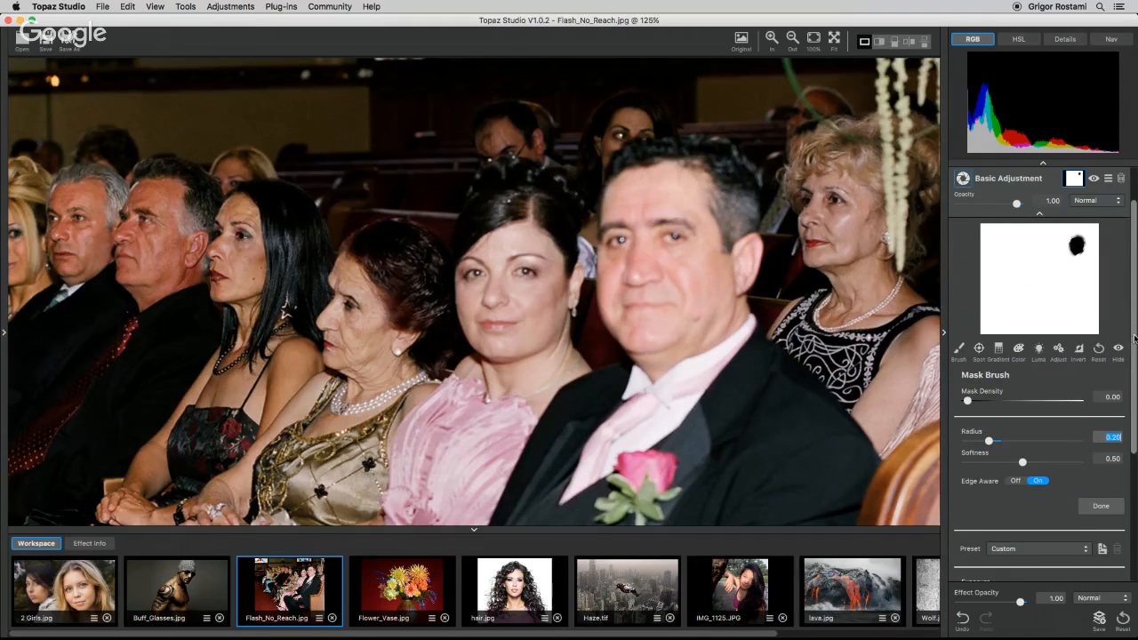
Set the second adjustment's Exposure to -0.89 and invert its mask.
left_click_drag(1134, 338, 1134, 422)
left_click(1010, 458)
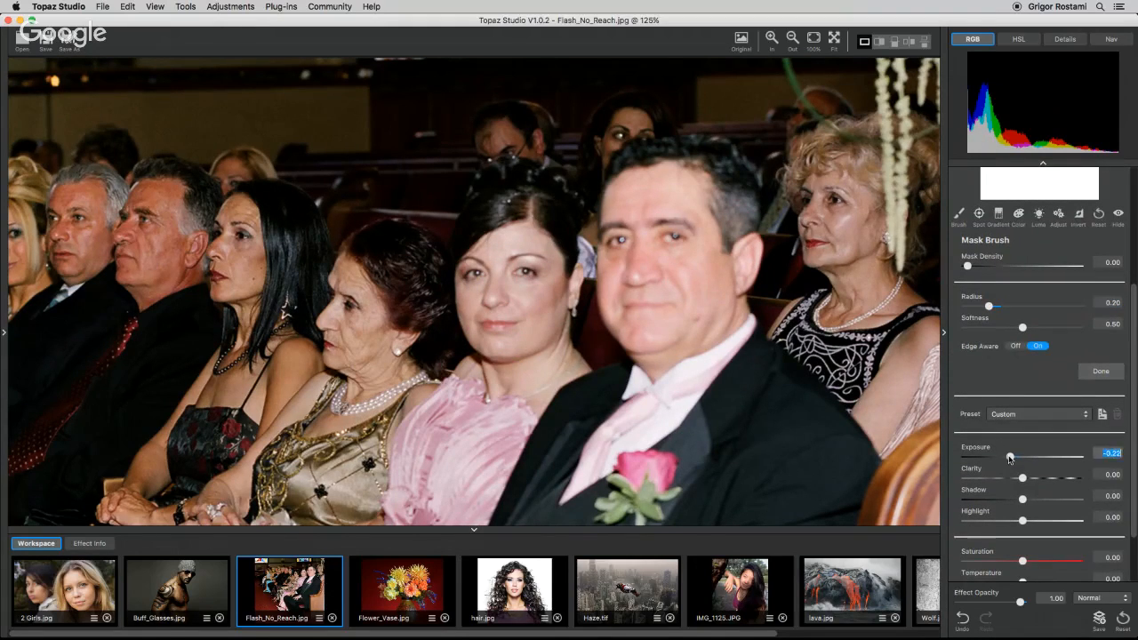
left_click_drag(1009, 458, 973, 458)
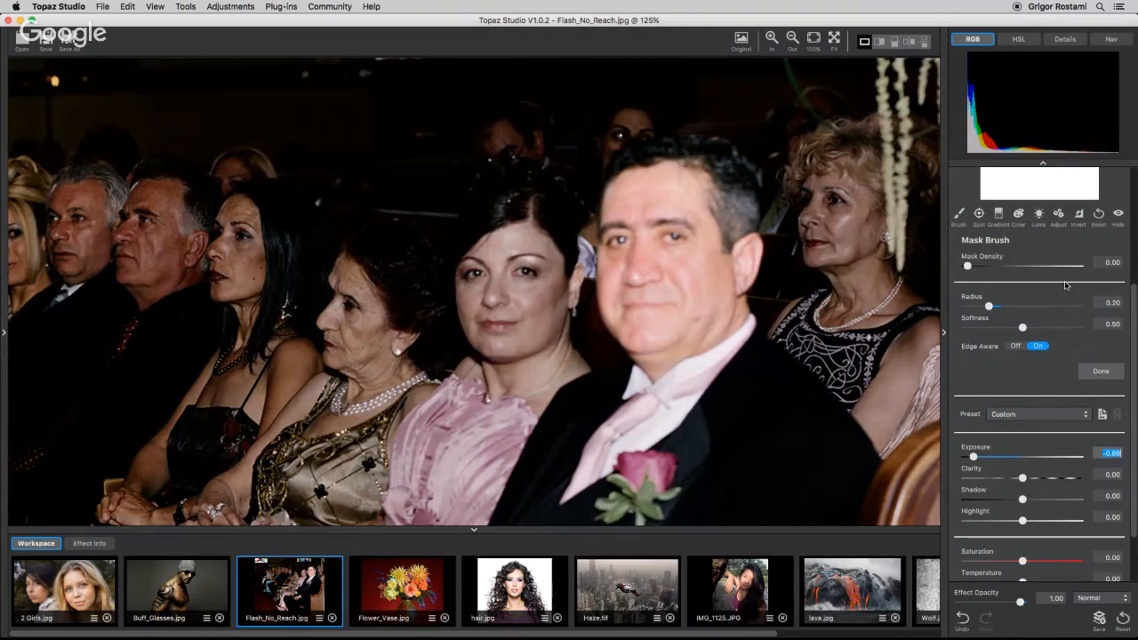
left_click(1079, 216)
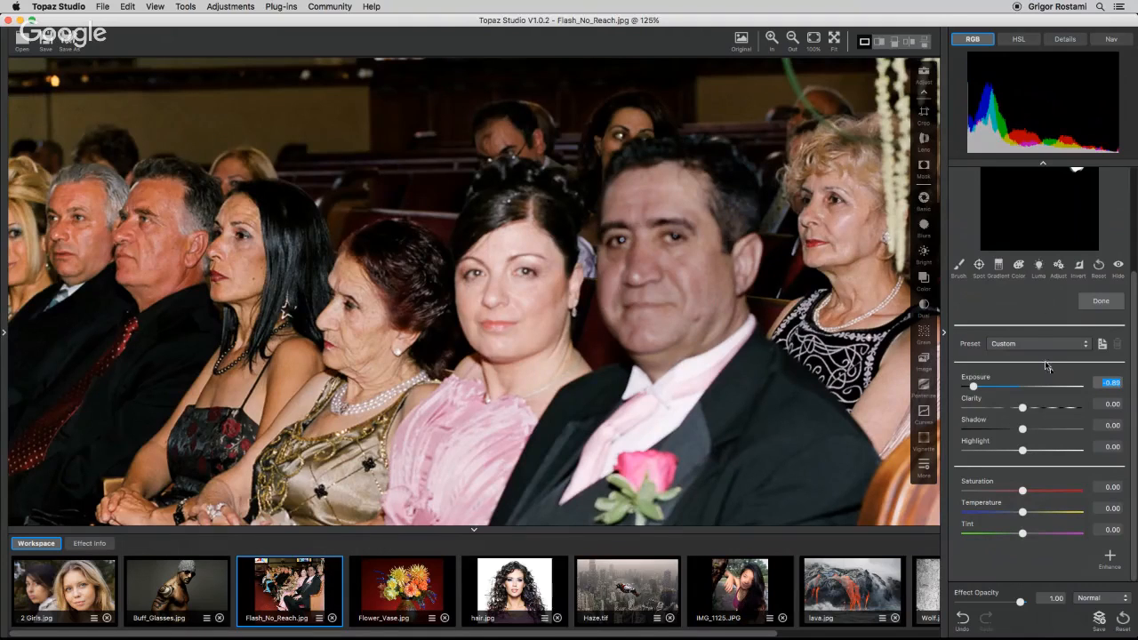
Brush over the woman's forehead at Mask Density 1.00 to add it to the mask, then finish masking.
left_click_drag(1134, 366, 1135, 303)
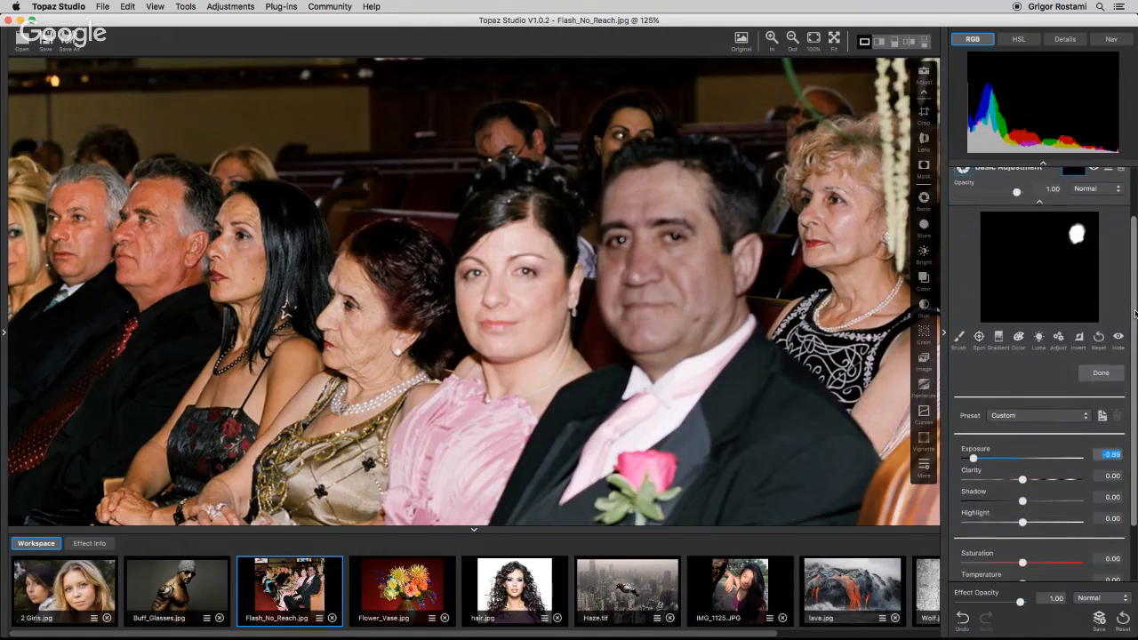
left_click(958, 338)
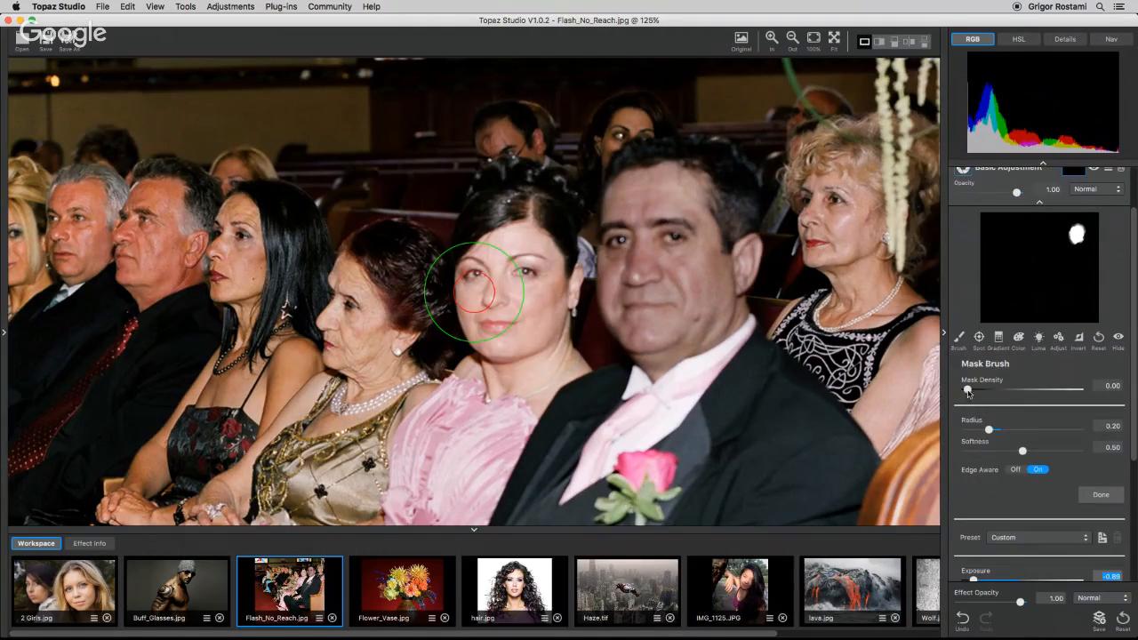
left_click_drag(967, 389, 1078, 389)
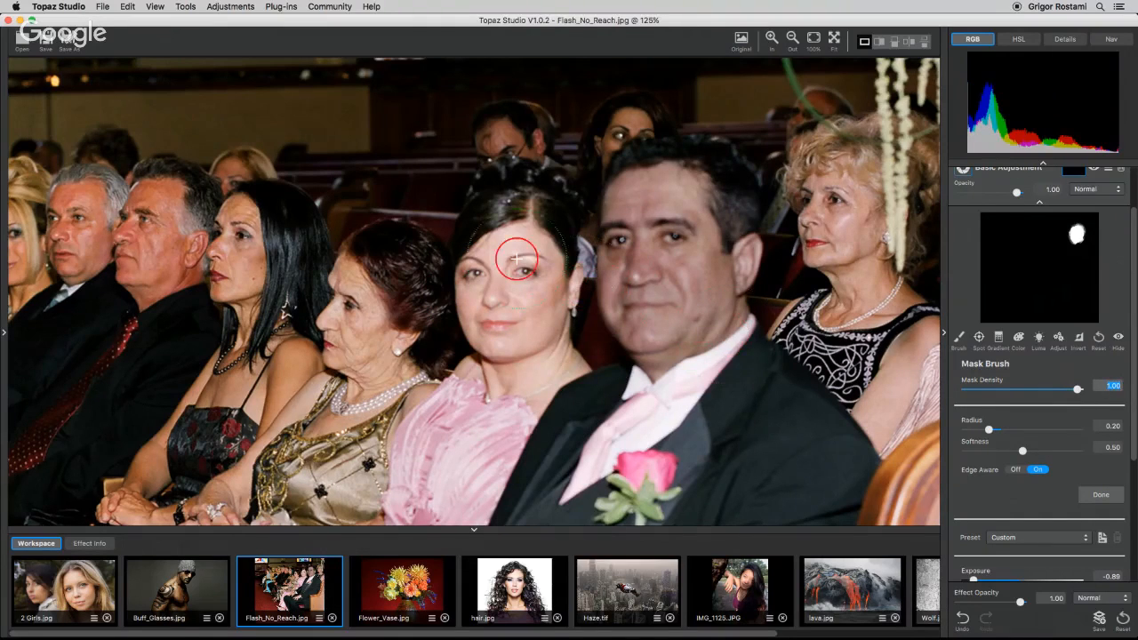
mouse_move(516, 249)
left_mouse_down()
mouse_move(484, 268)
mouse_move(497, 354)
mouse_move(483, 365)
mouse_move(526, 369)
mouse_move(515, 385)
mouse_move(544, 364)
mouse_move(556, 281)
mouse_move(514, 258)
left_mouse_up()
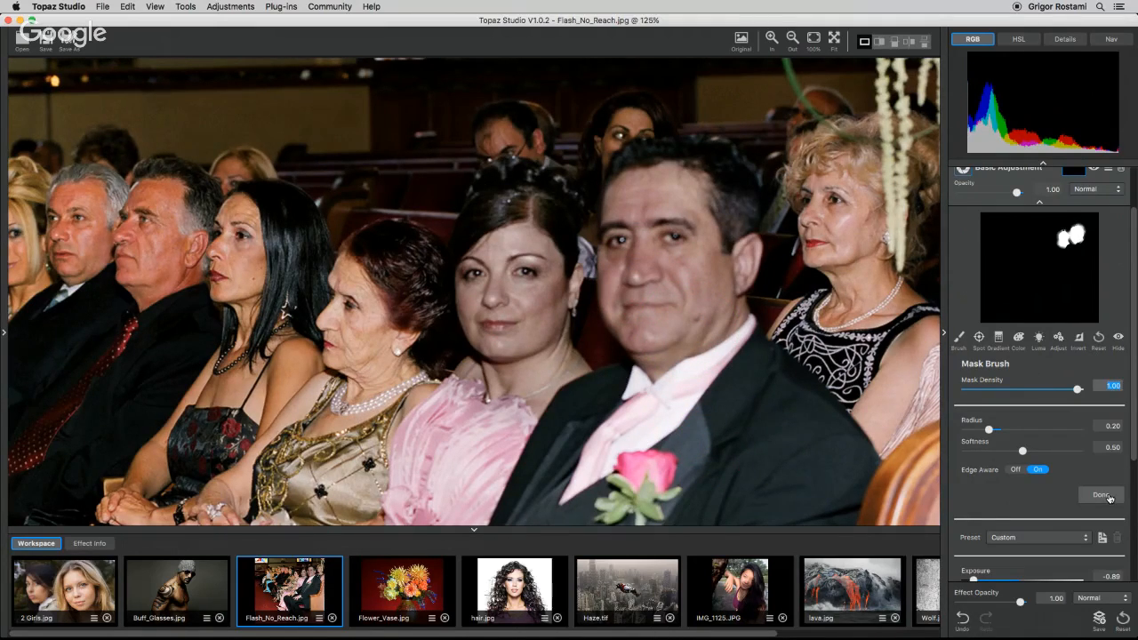
left_click(1102, 495)
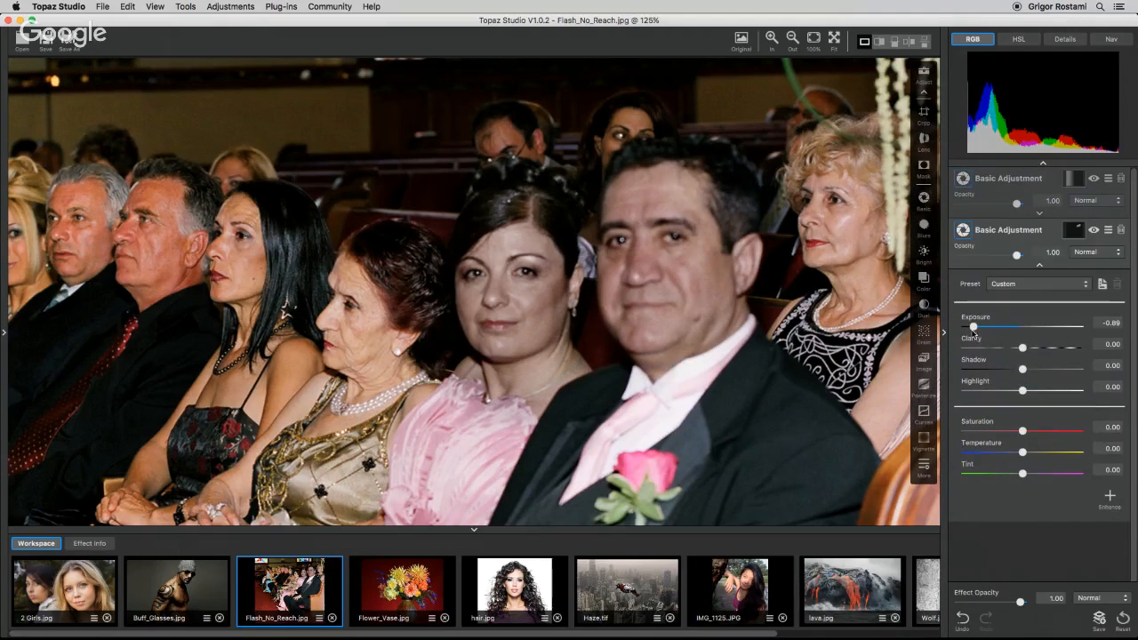
Set the second adjustment's Exposure to -0.31 and Saturation to 0.33.
left_click_drag(973, 329, 1004, 328)
left_click_drag(1022, 431, 1037, 434)
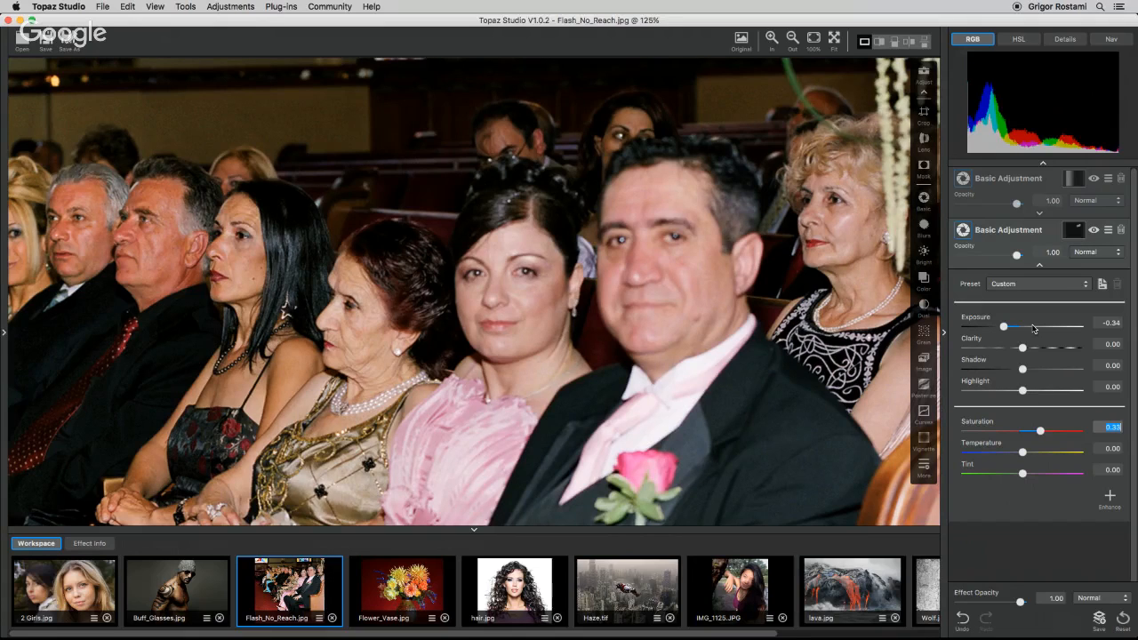
left_click_drag(1004, 329, 1006, 328)
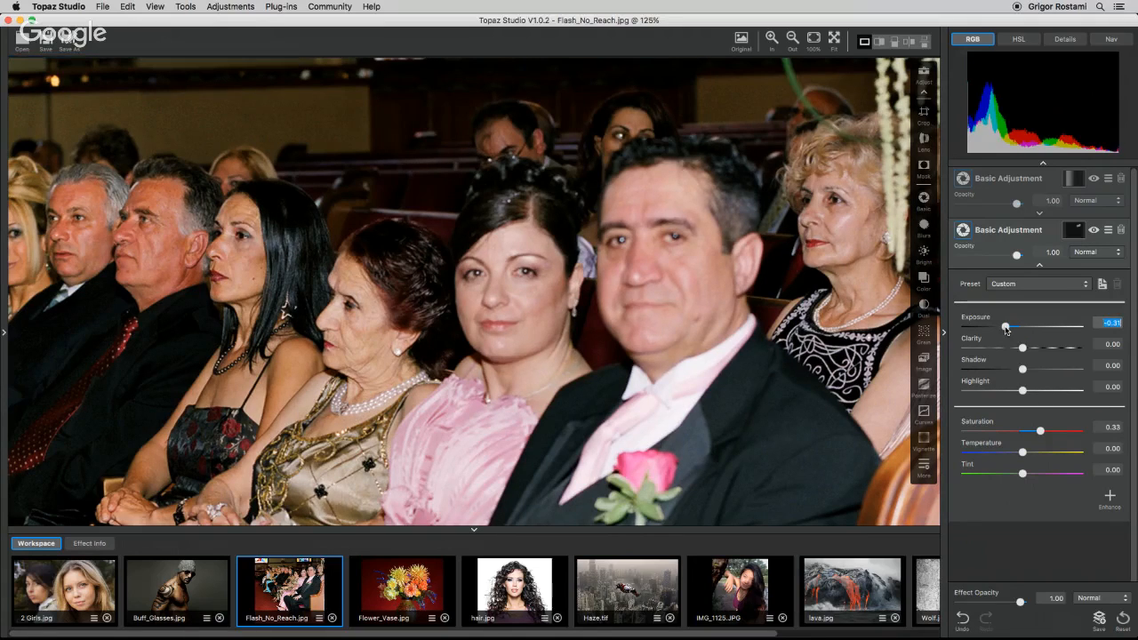
Compare the wedding photo with the original, then set the second adjustment's Exposure to -0.22 and Saturation to 0.37.
left_click(834, 38)
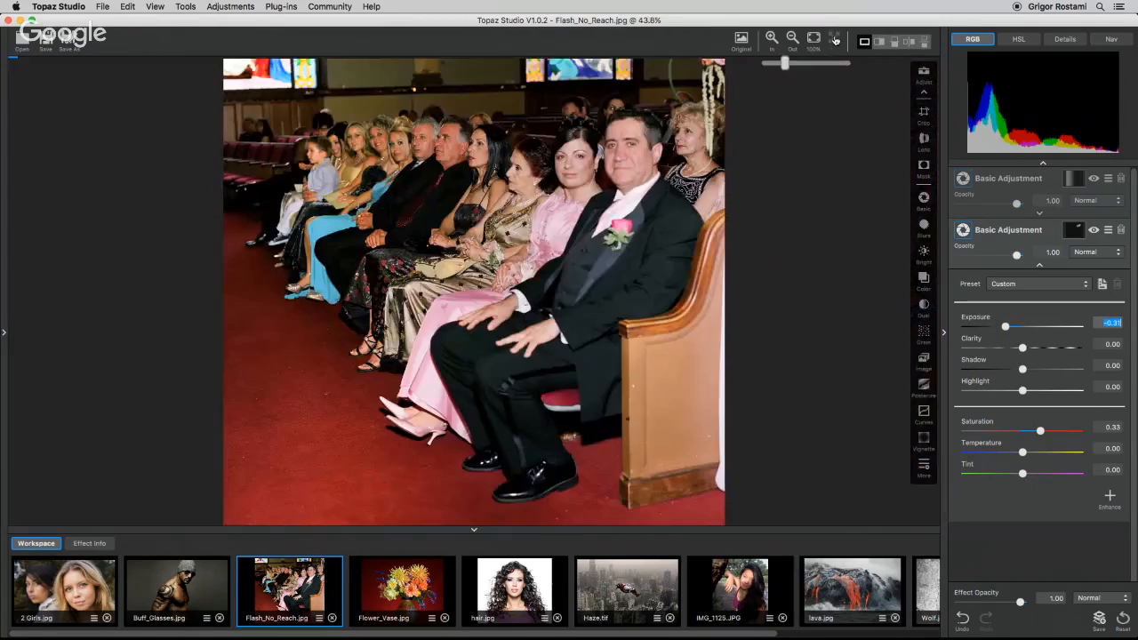
key("space")
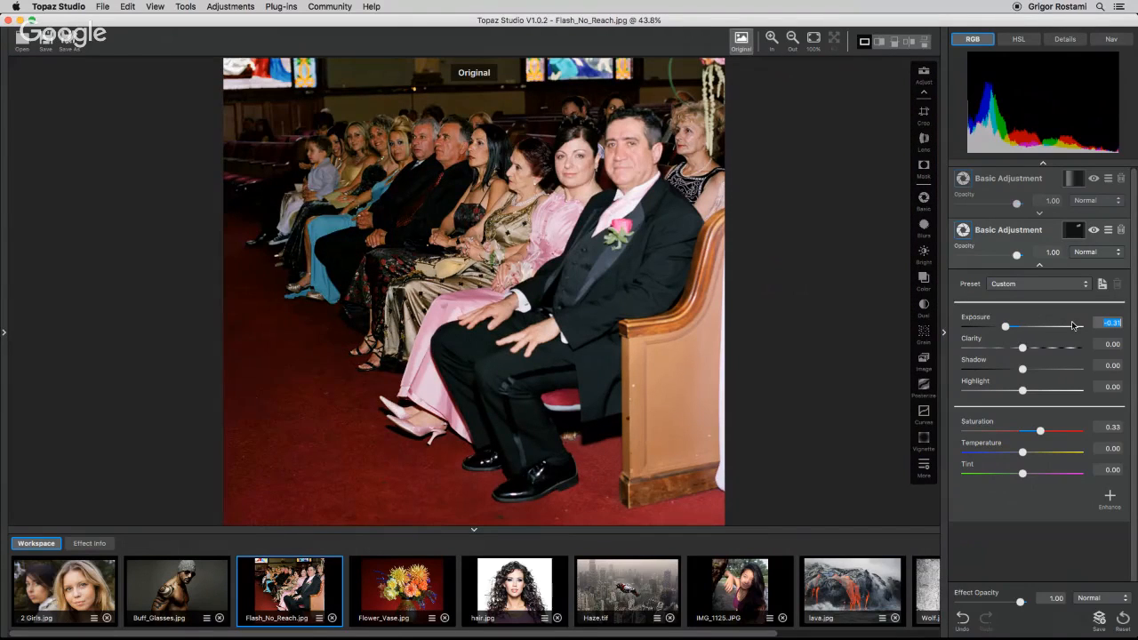
key("space")
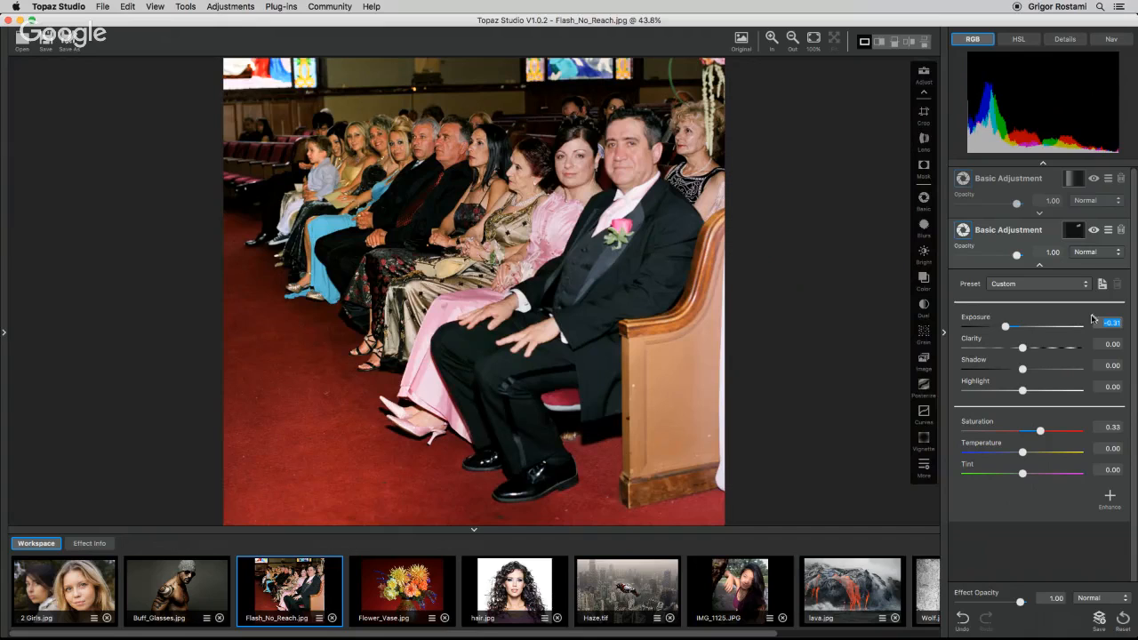
left_click_drag(1006, 327, 1010, 328)
left_click_drag(1040, 432, 1043, 432)
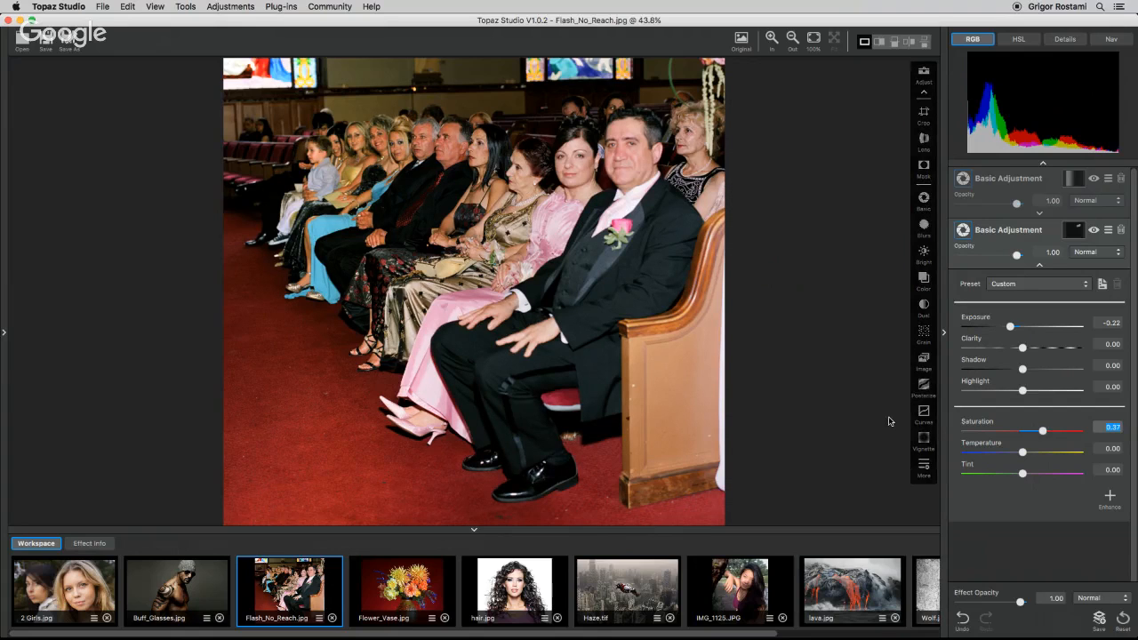
Open lava.jpg and browse the Fine Art category of the effects library.
left_click(883, 586)
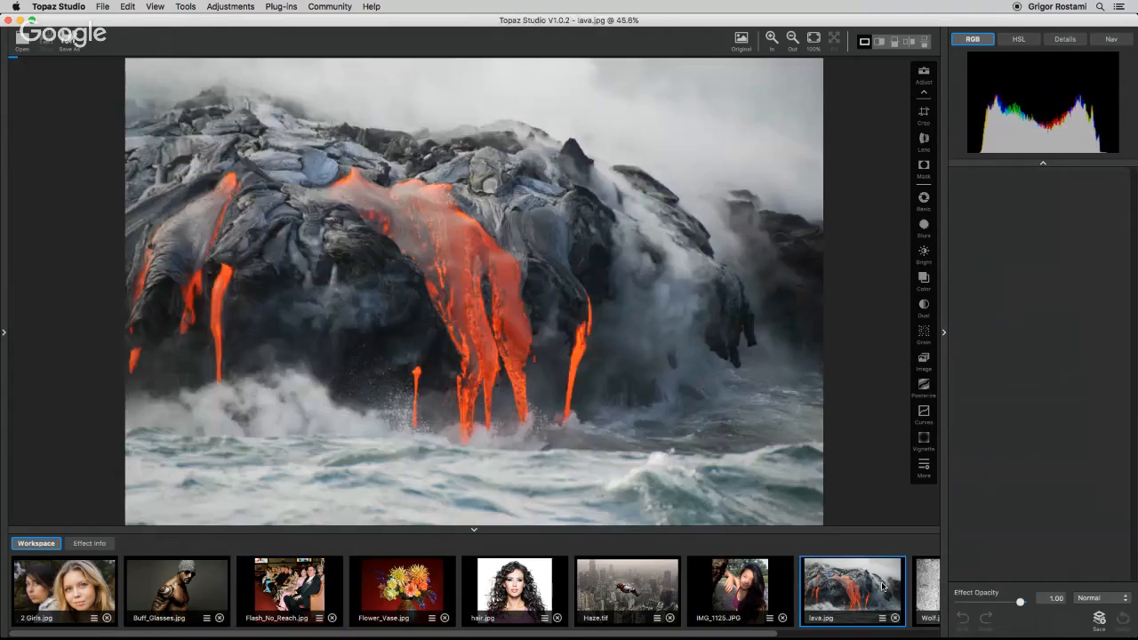
left_click(4, 333)
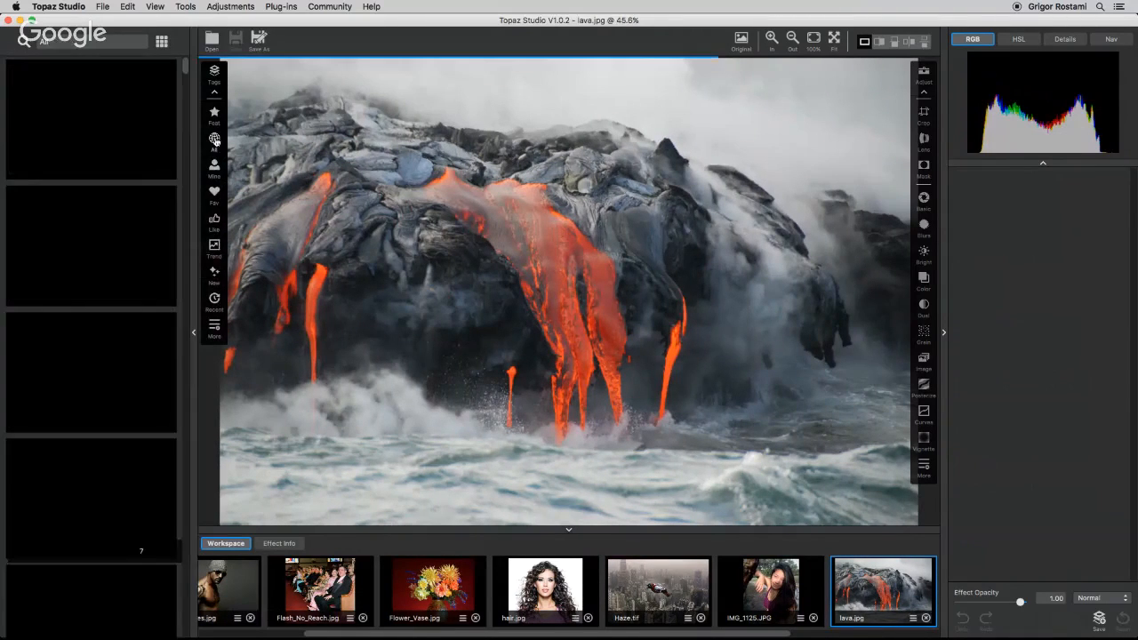
left_click(215, 326)
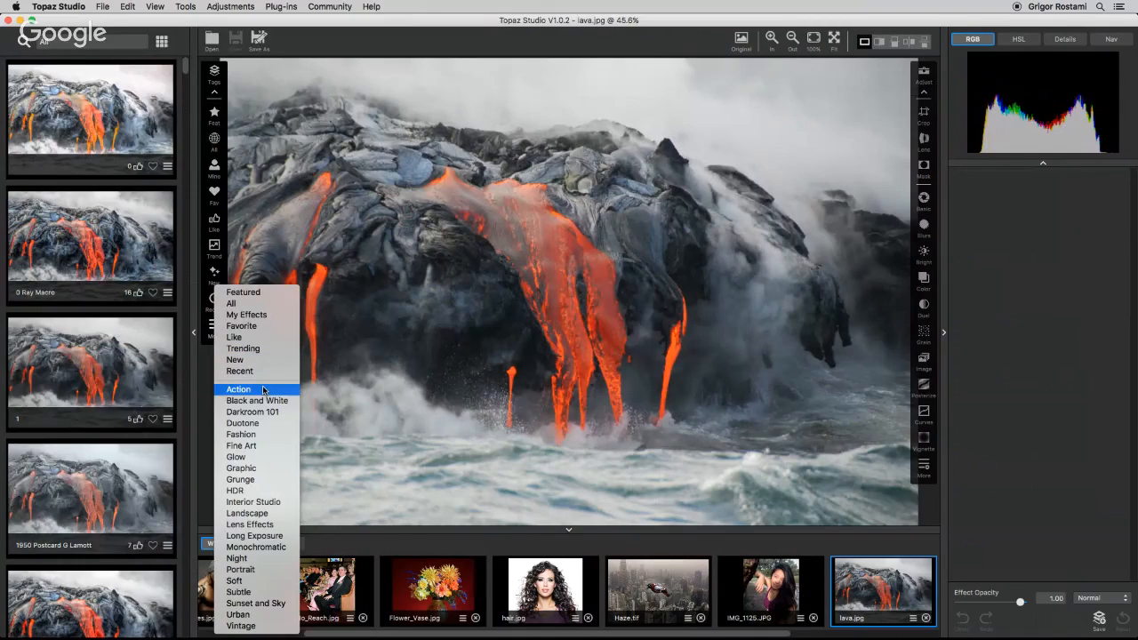
left_click(256, 445)
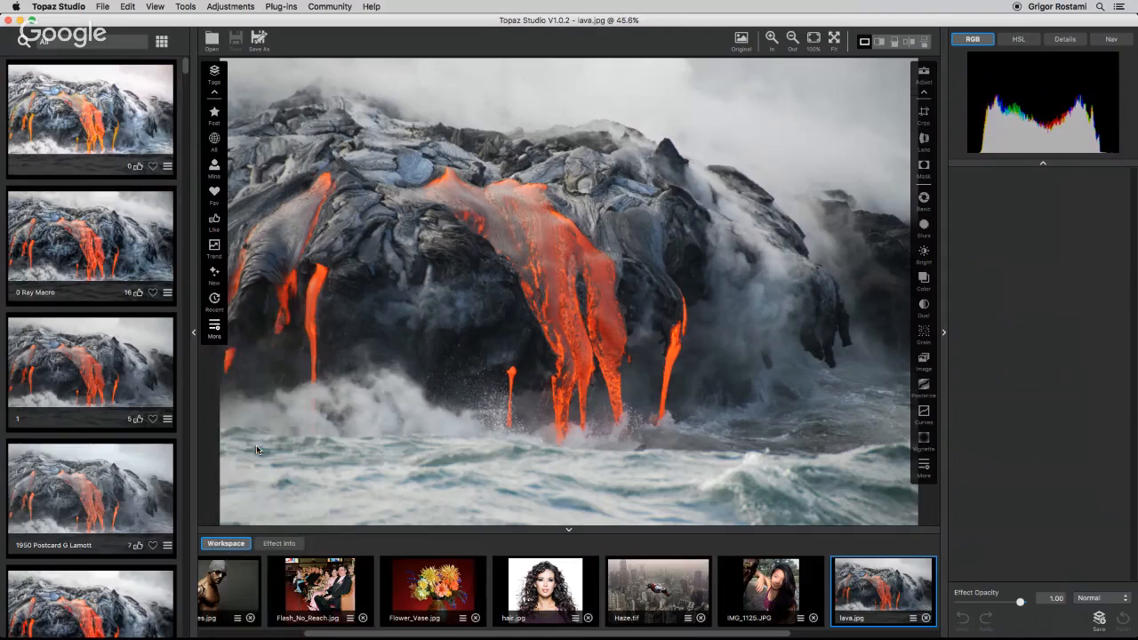
Preview several Fine Art effects on the lava photo, ending on botanical macro.
left_click(87, 115)
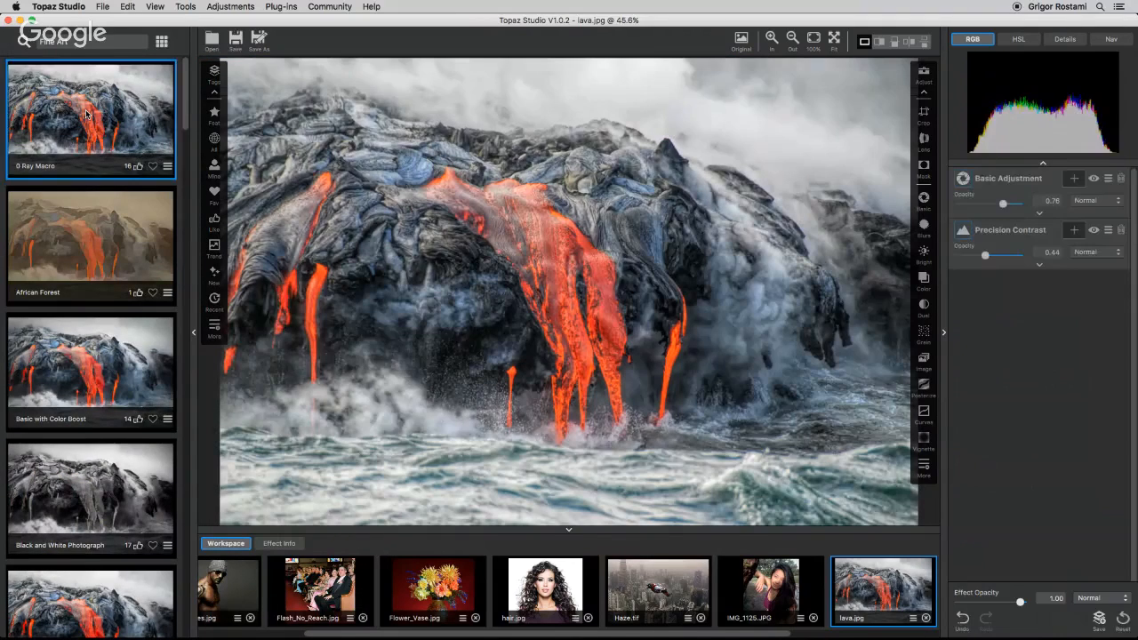
left_click(77, 221)
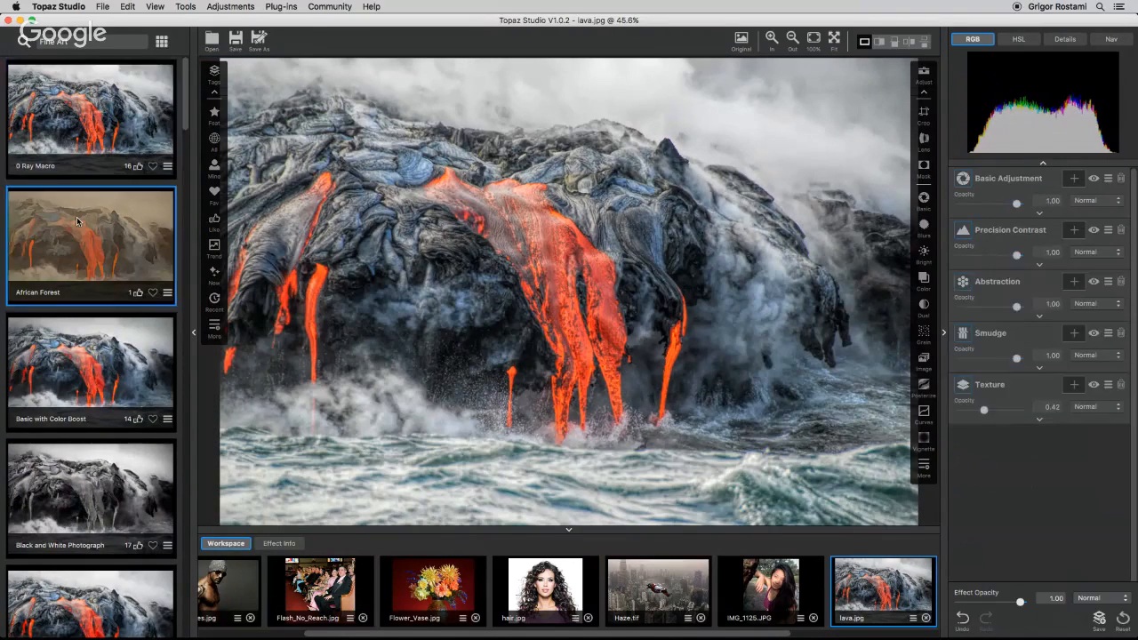
key("Down")
key("Down")
key("Down")
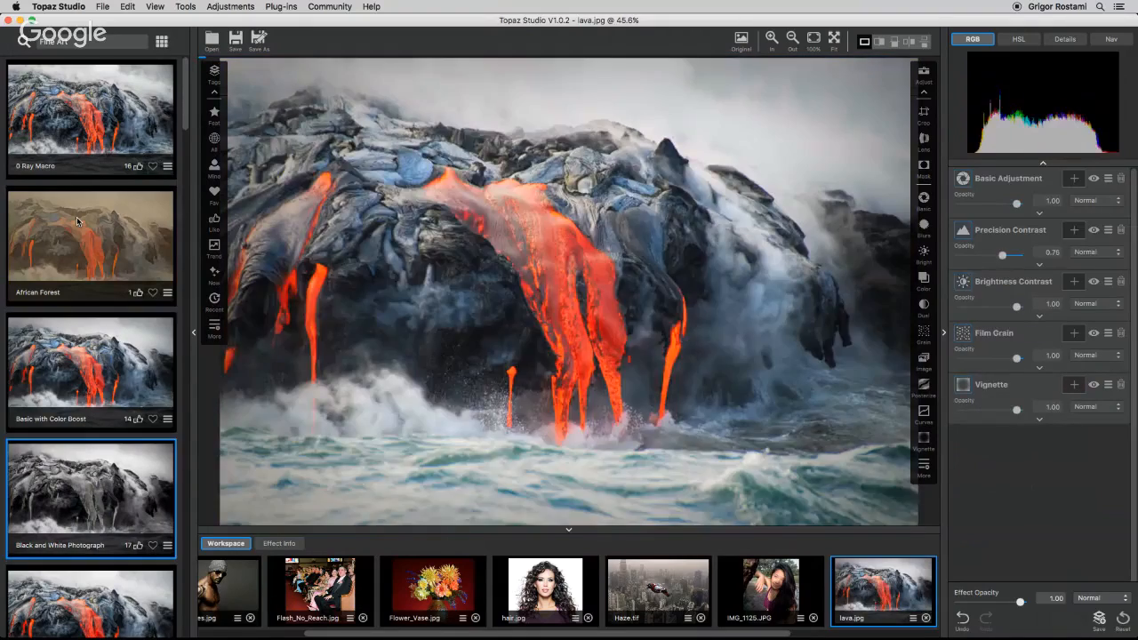
key("Down")
key("Down")
key("Down")
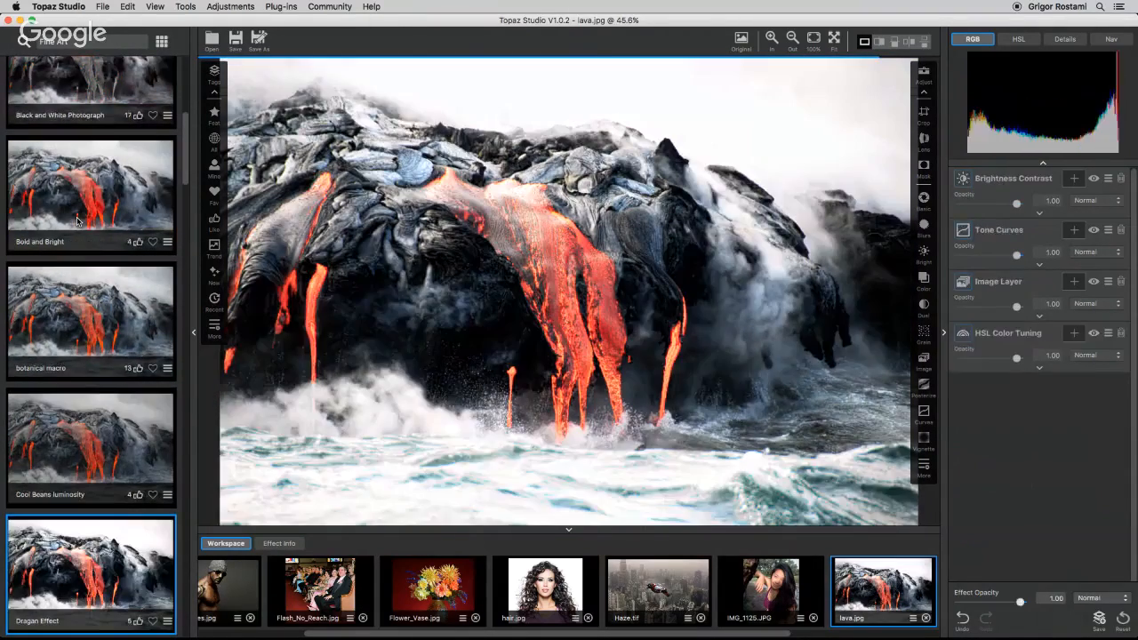
key("Up")
key("Up")
key("Up")
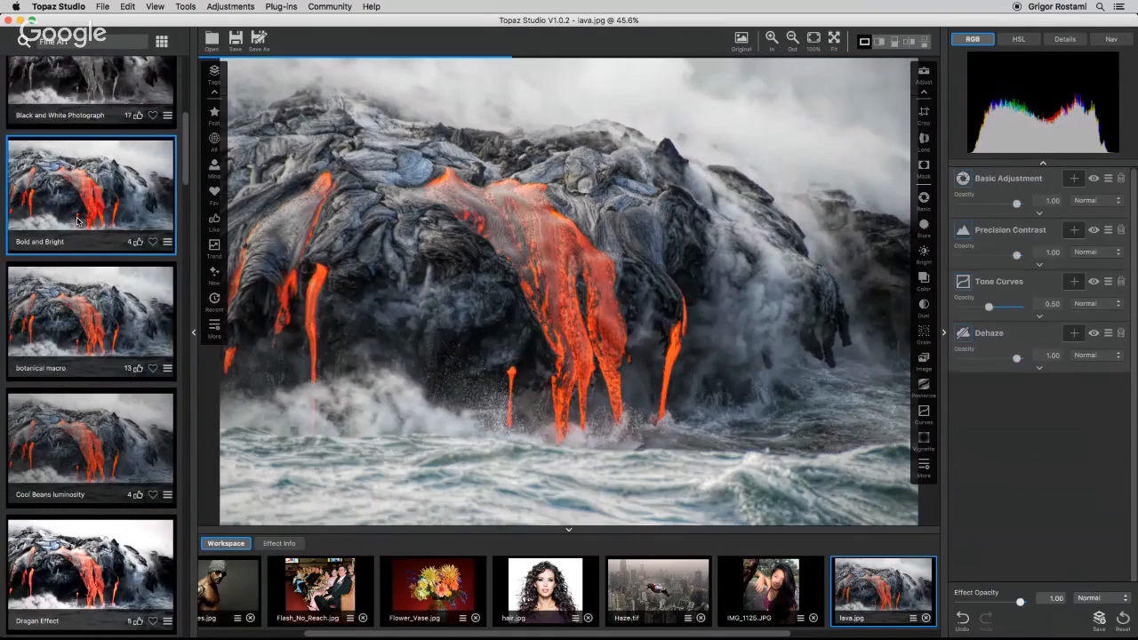
key("Down")
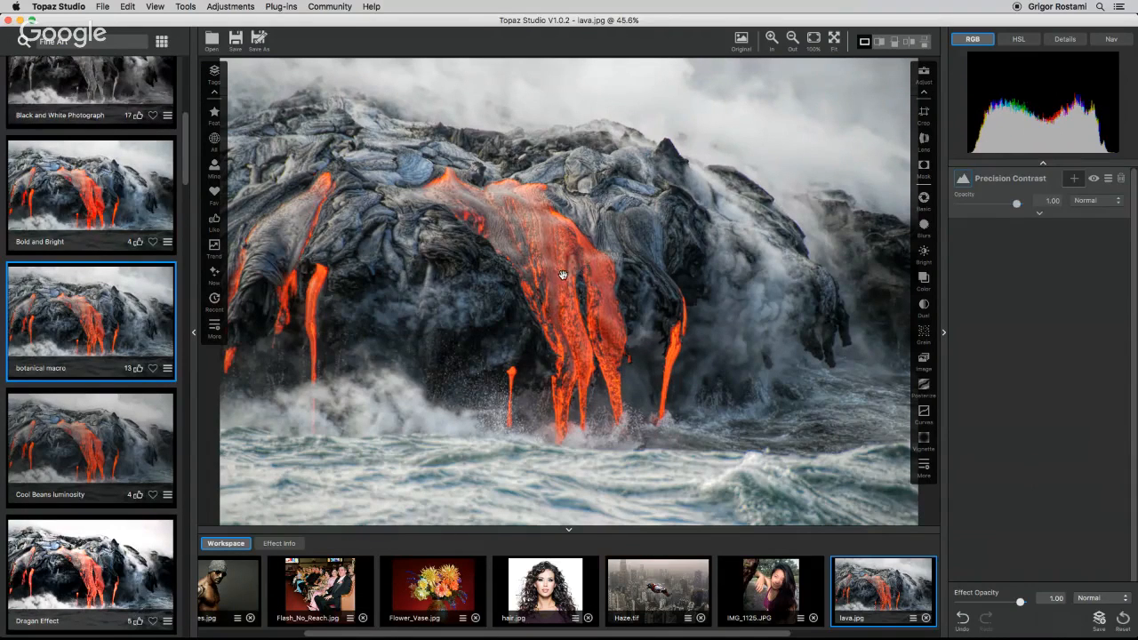
Close the effects browser, compare with the original, and reset all effects on the lava photo.
left_click(195, 334)
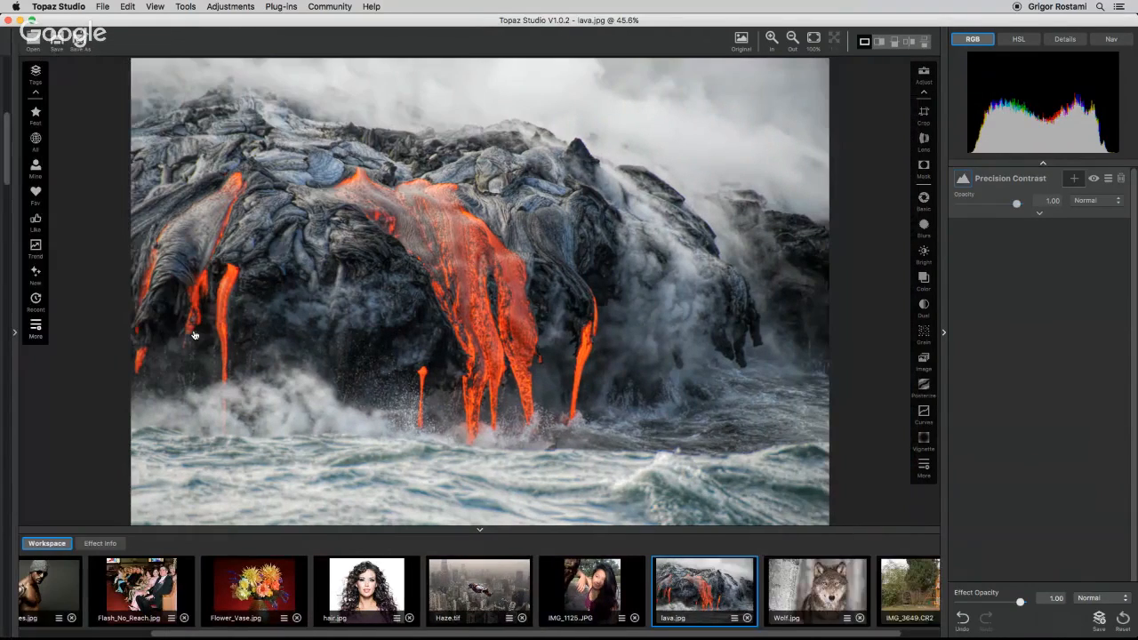
left_click(703, 134)
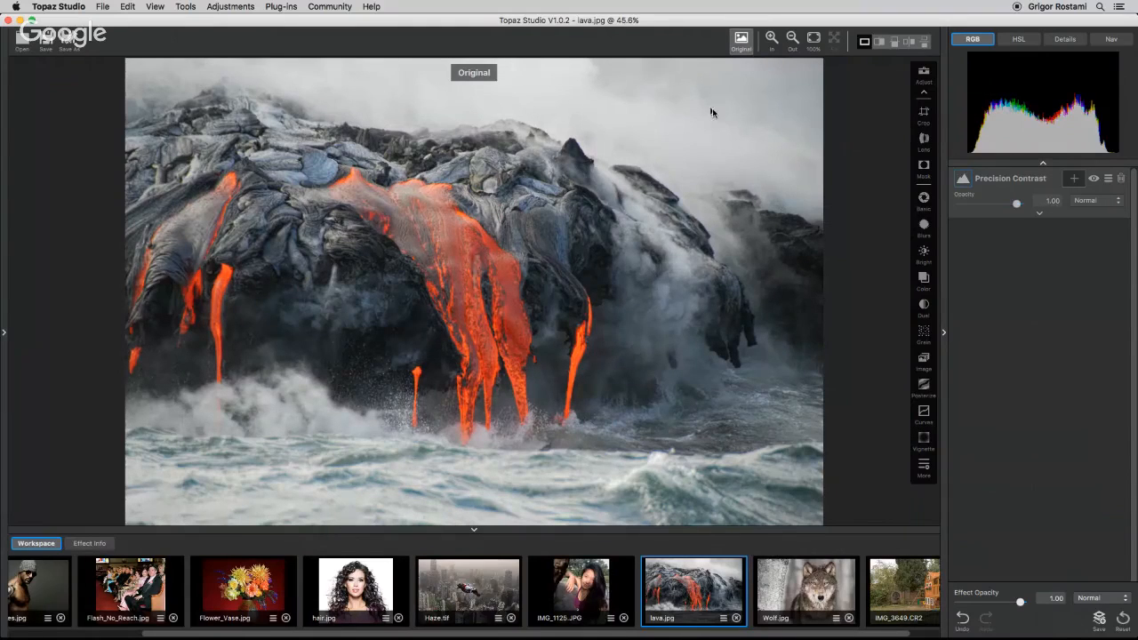
left_click(717, 169)
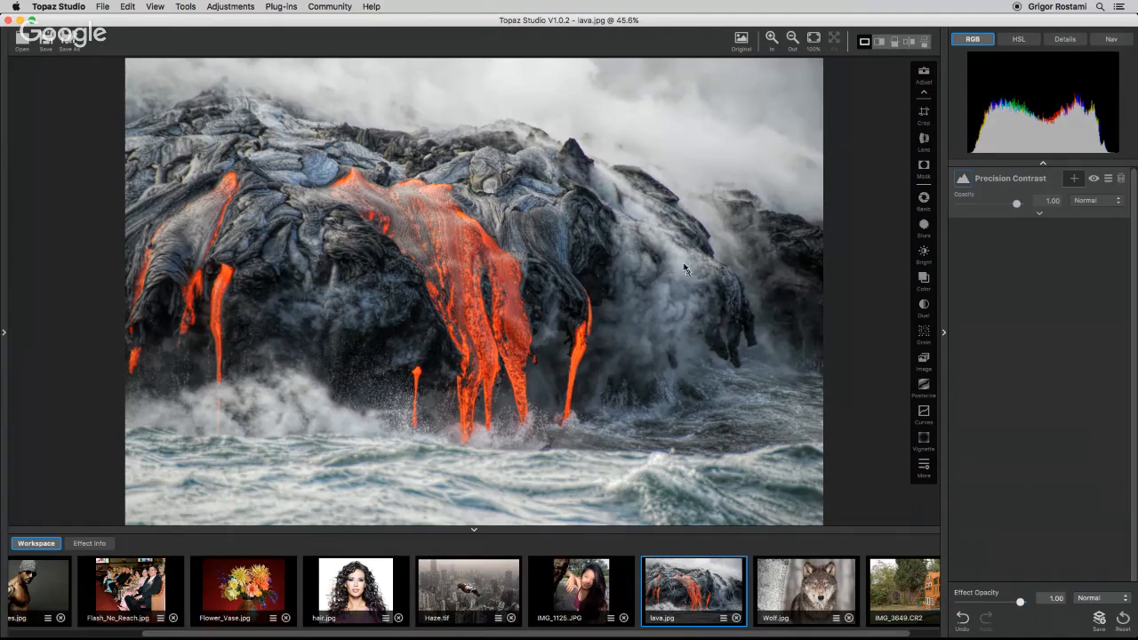
left_click(1029, 184)
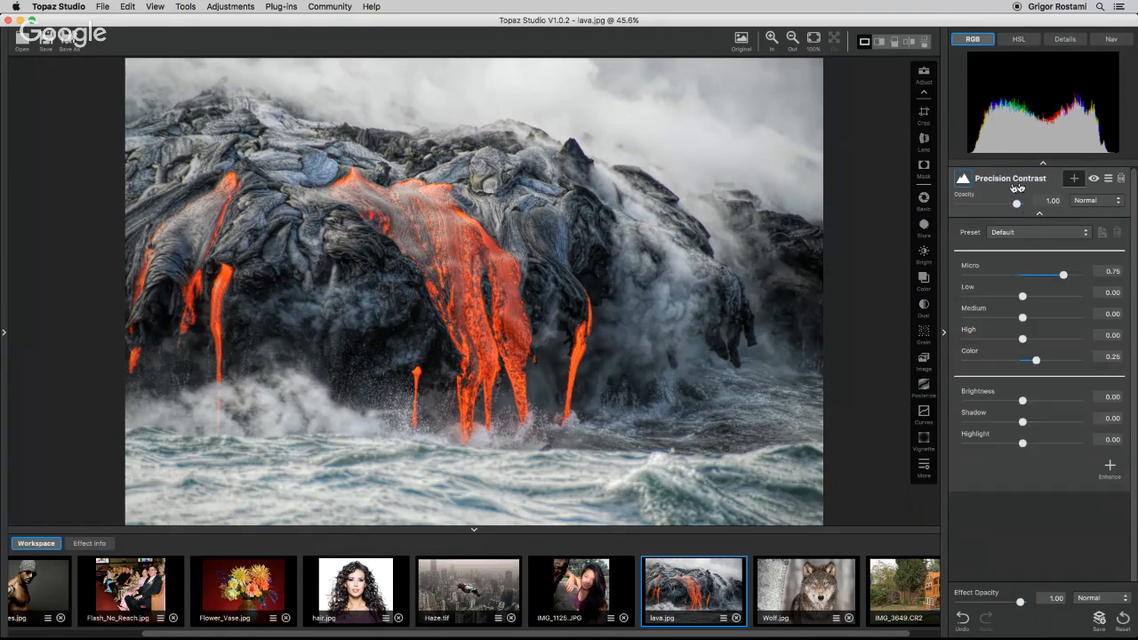
left_click(1123, 620)
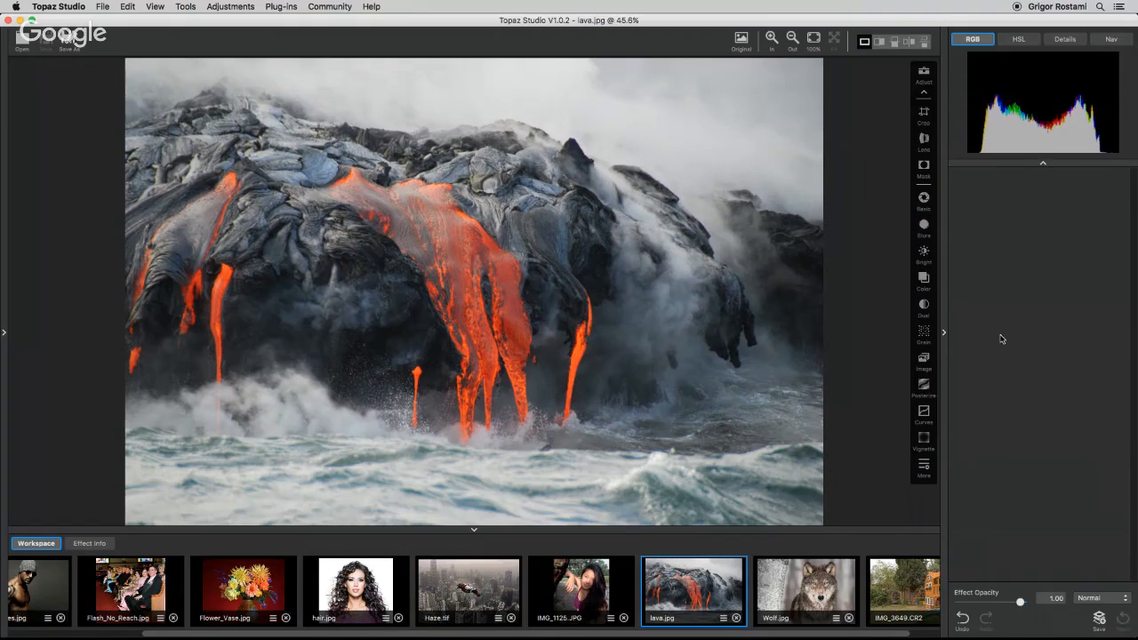
Add a Precision Contrast adjustment and set its Micro contrast to 0.94.
left_click(922, 469)
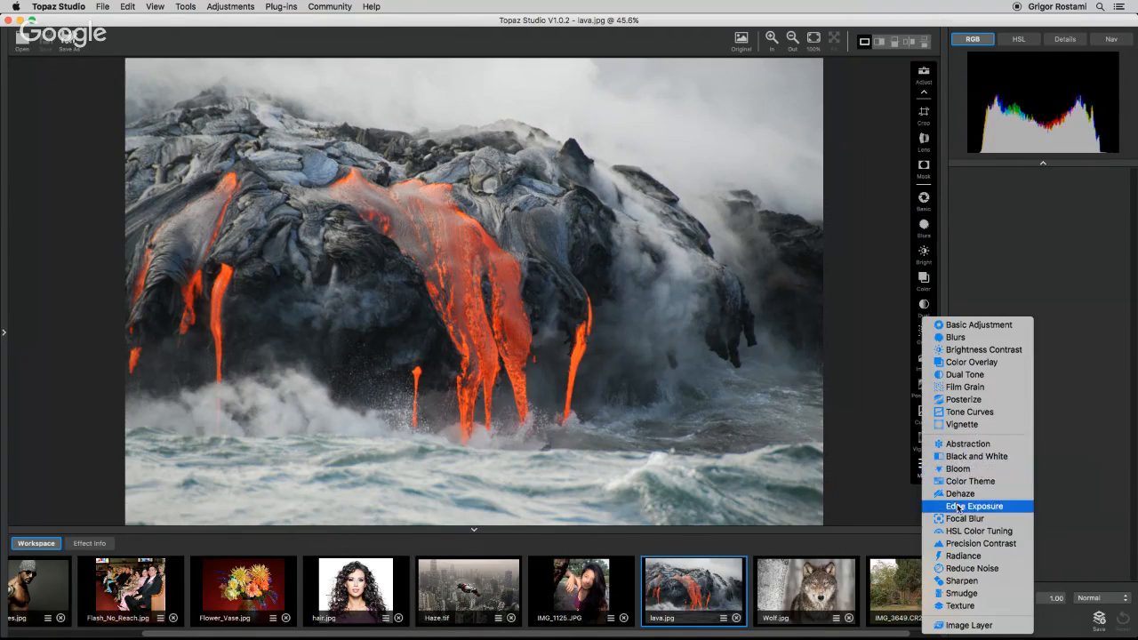
left_click(960, 543)
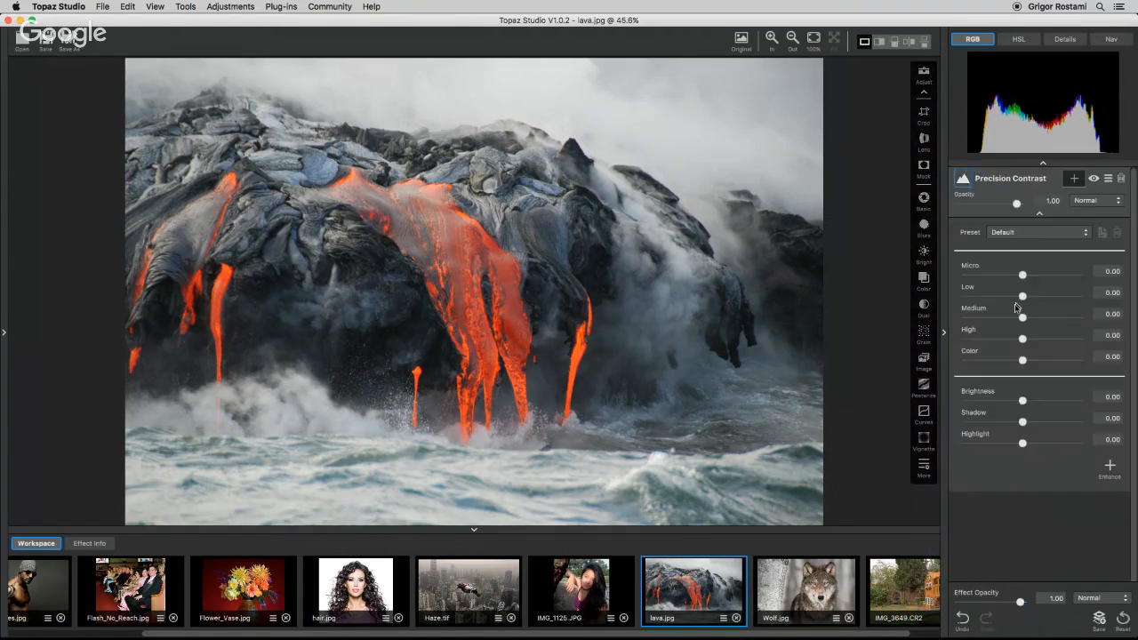
left_click_drag(1023, 272, 1073, 278)
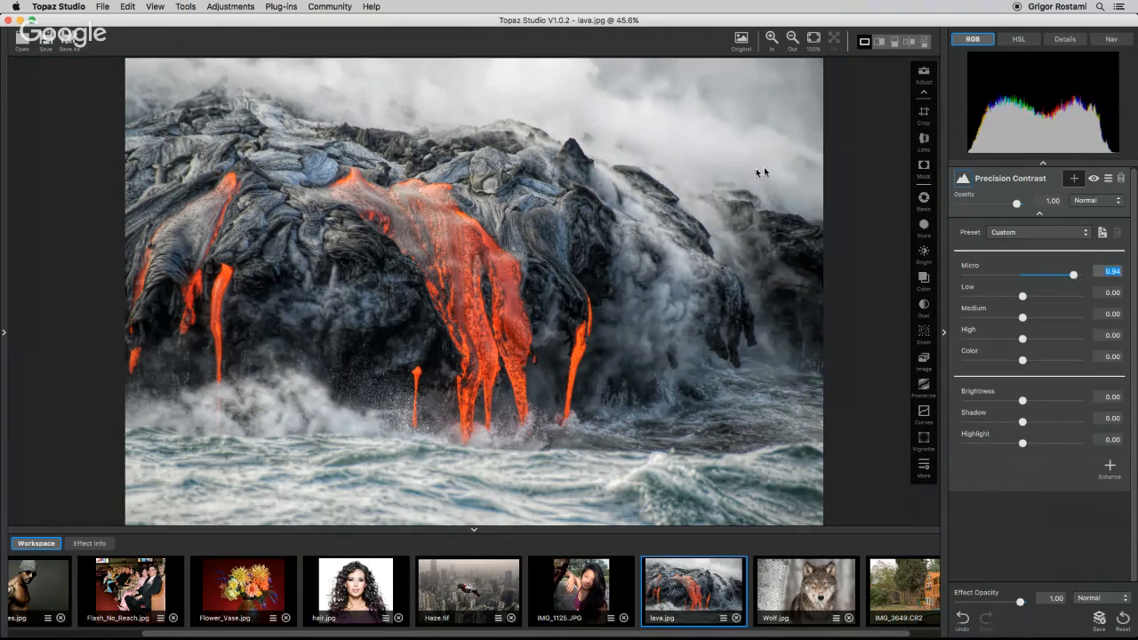
Mask the Precision Contrast with a diagonal gradient limiting it to the smoky upper-right area.
key("backslash")
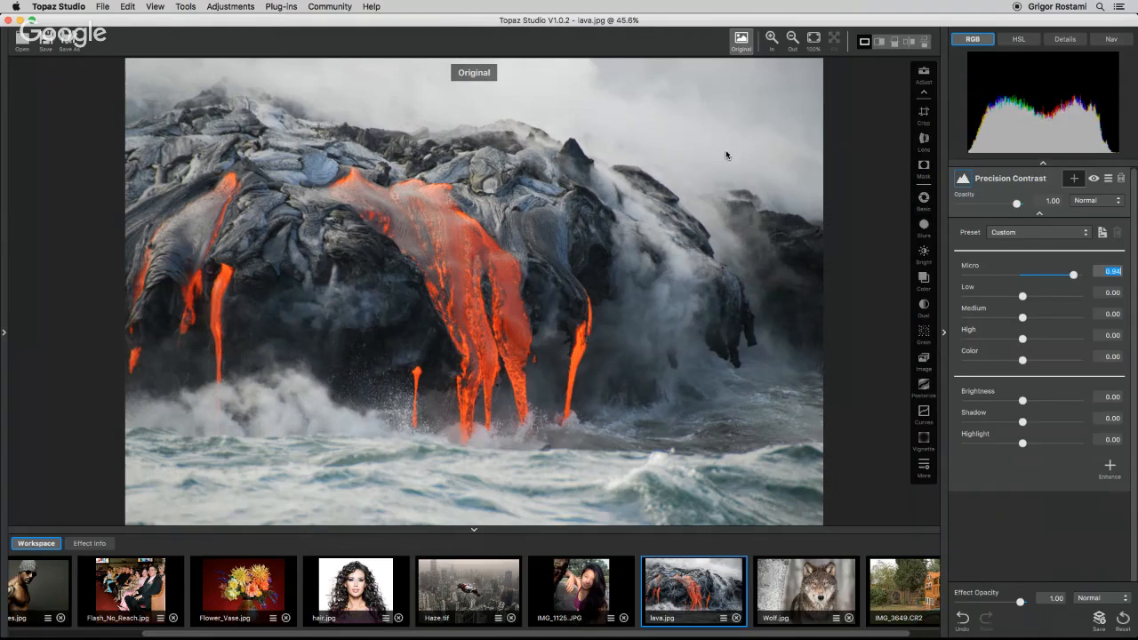
key("backslash")
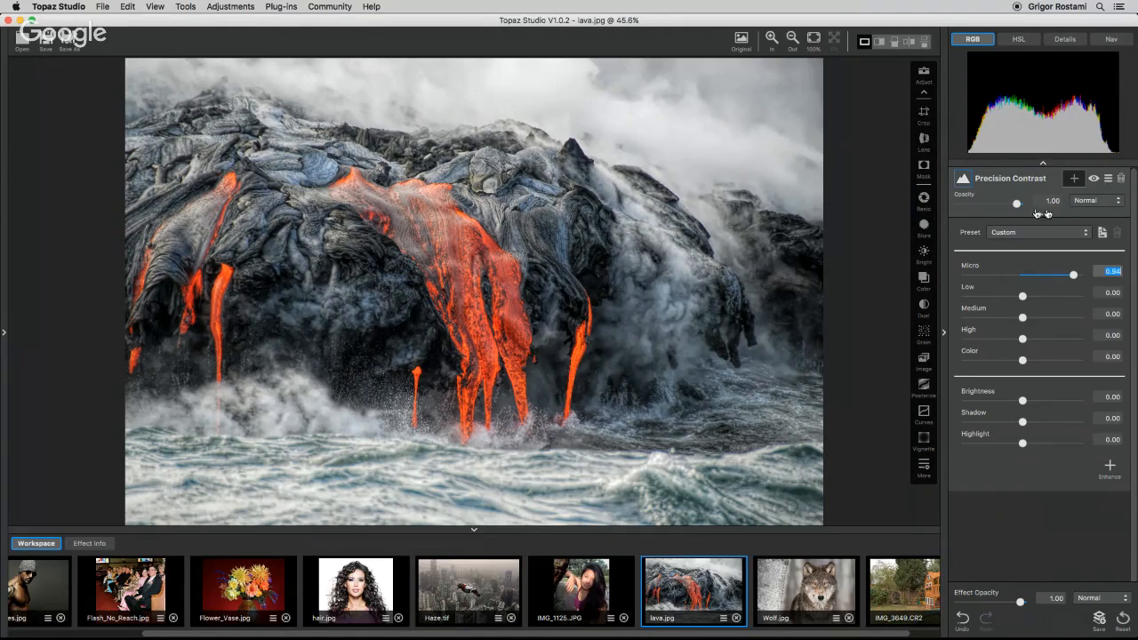
left_click(1072, 178)
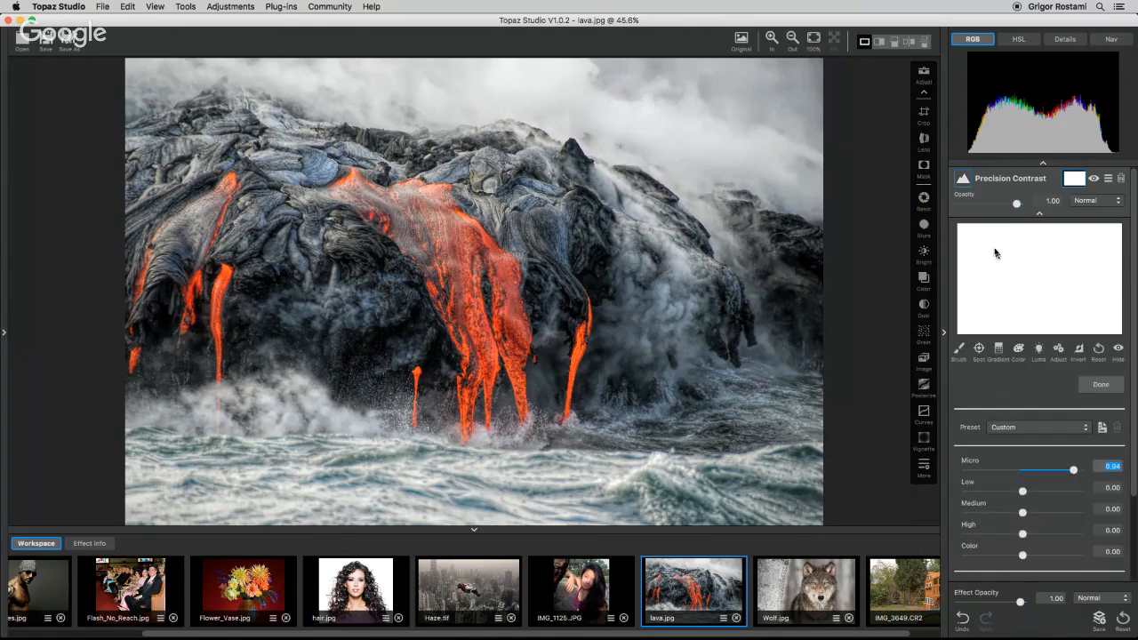
left_click(998, 349)
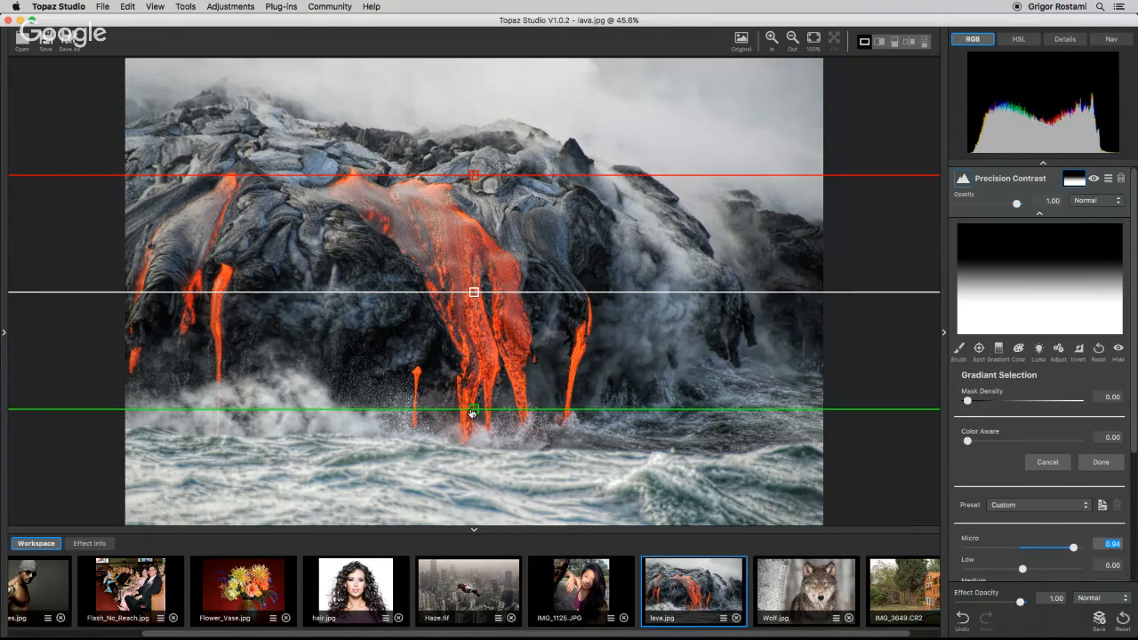
left_click_drag(473, 409, 594, 216)
left_click_drag(474, 176, 562, 291)
left_click_drag(578, 253, 600, 217)
left_click_drag(617, 180, 615, 145)
left_click_drag(582, 258, 590, 220)
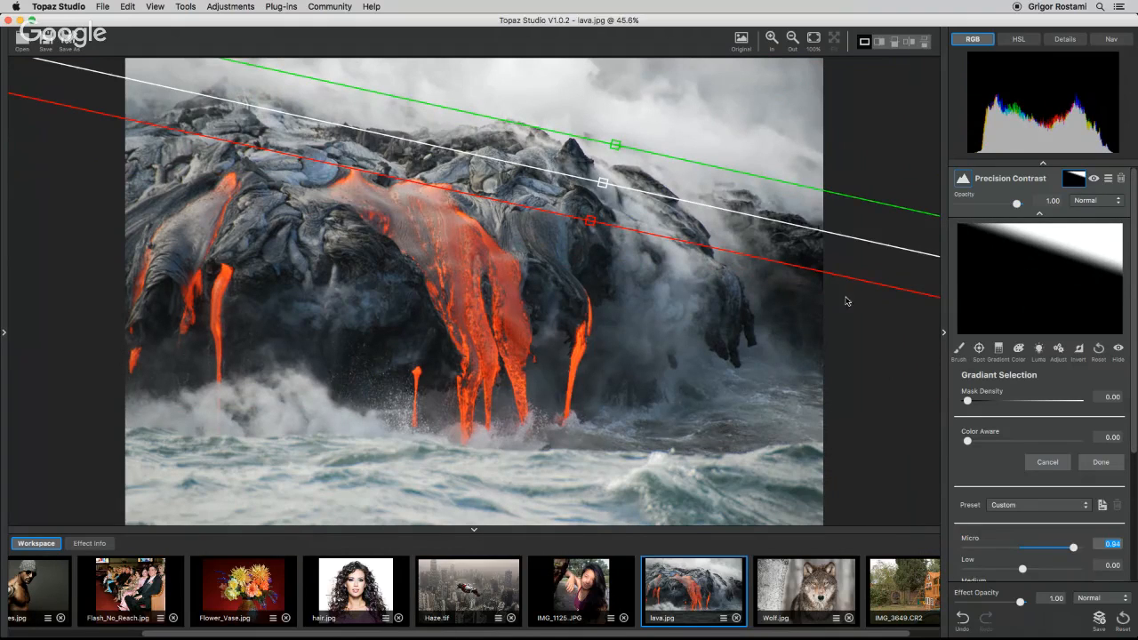
left_click_drag(593, 222, 593, 225)
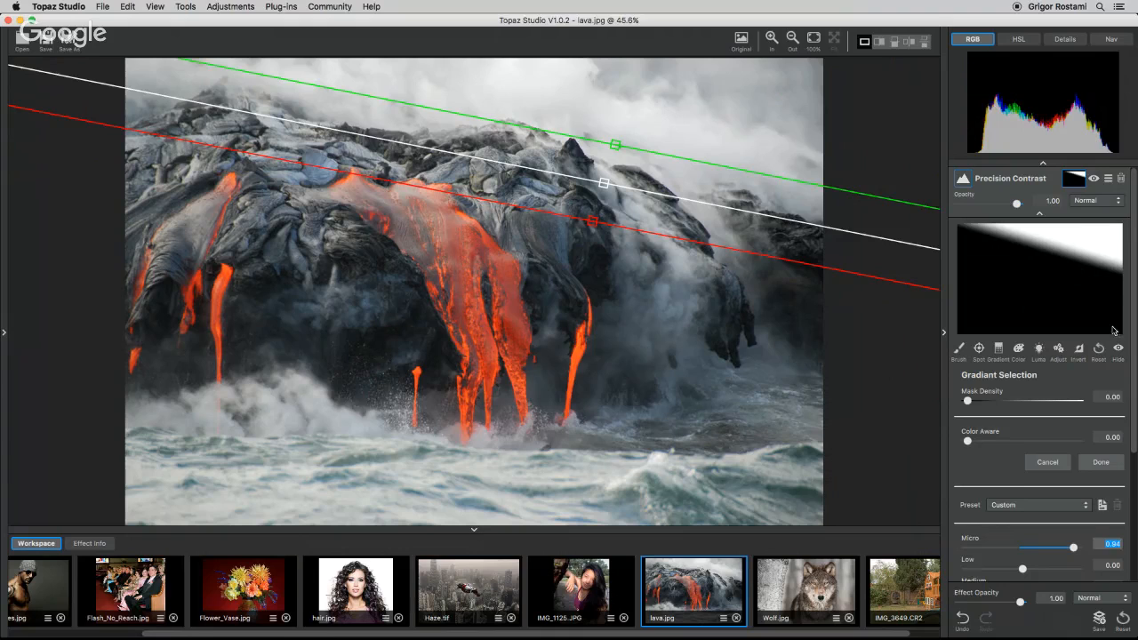
left_click(1099, 464)
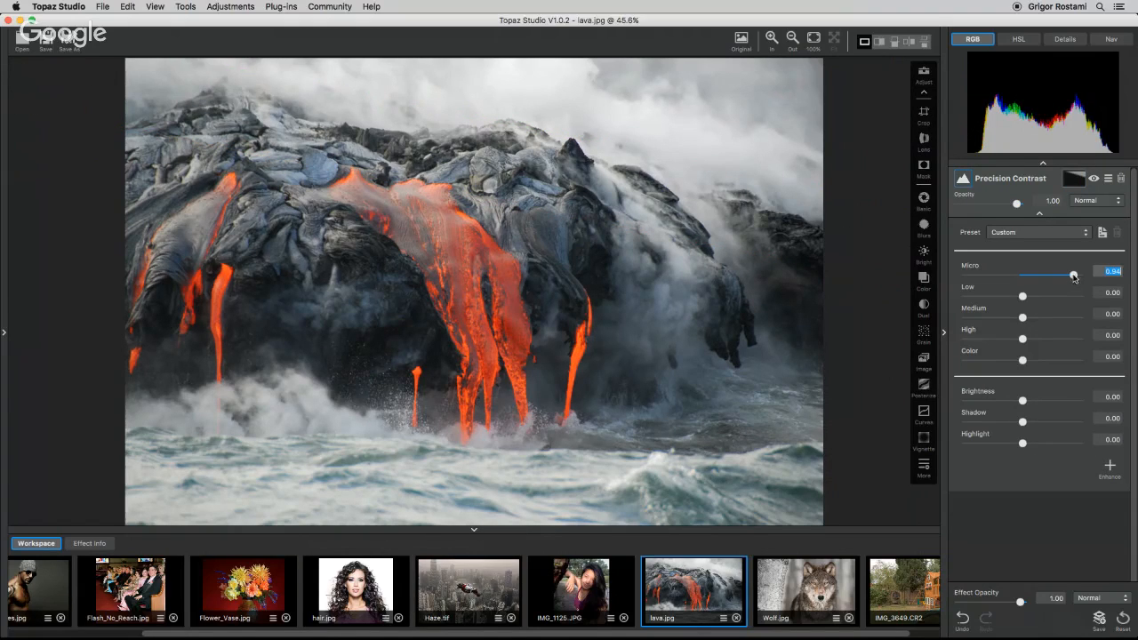
Set Micro contrast to 0.98 and duplicate the Precision Contrast adjustment.
mouse_move(1073, 273)
left_mouse_down()
mouse_move(1054, 278)
mouse_move(1076, 278)
left_mouse_up()
left_click(1039, 214)
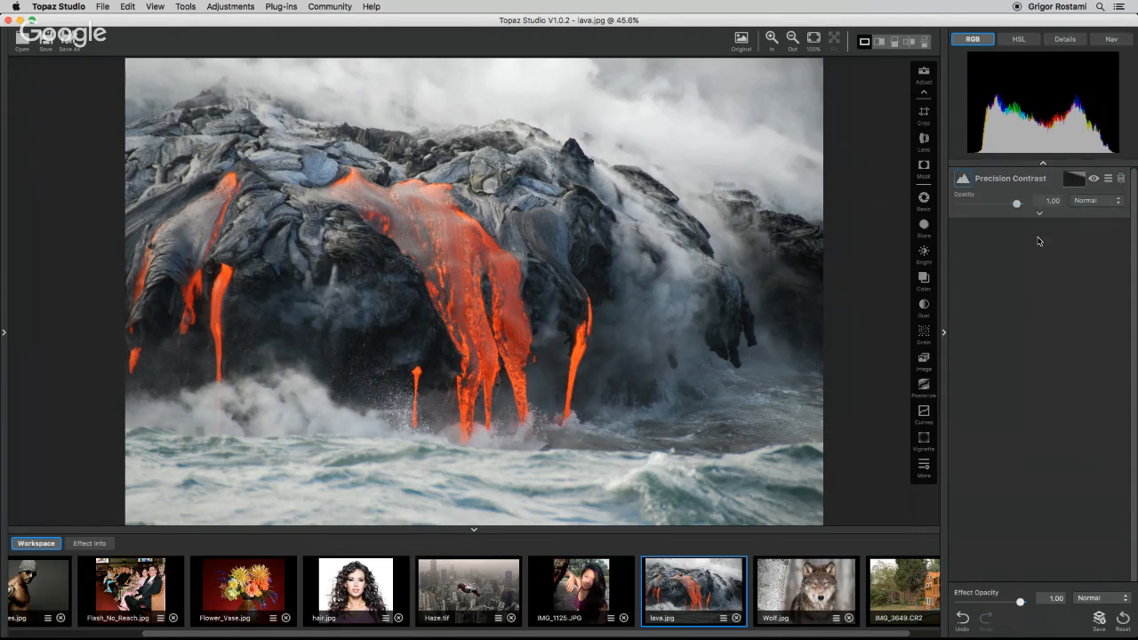
left_click(1107, 179)
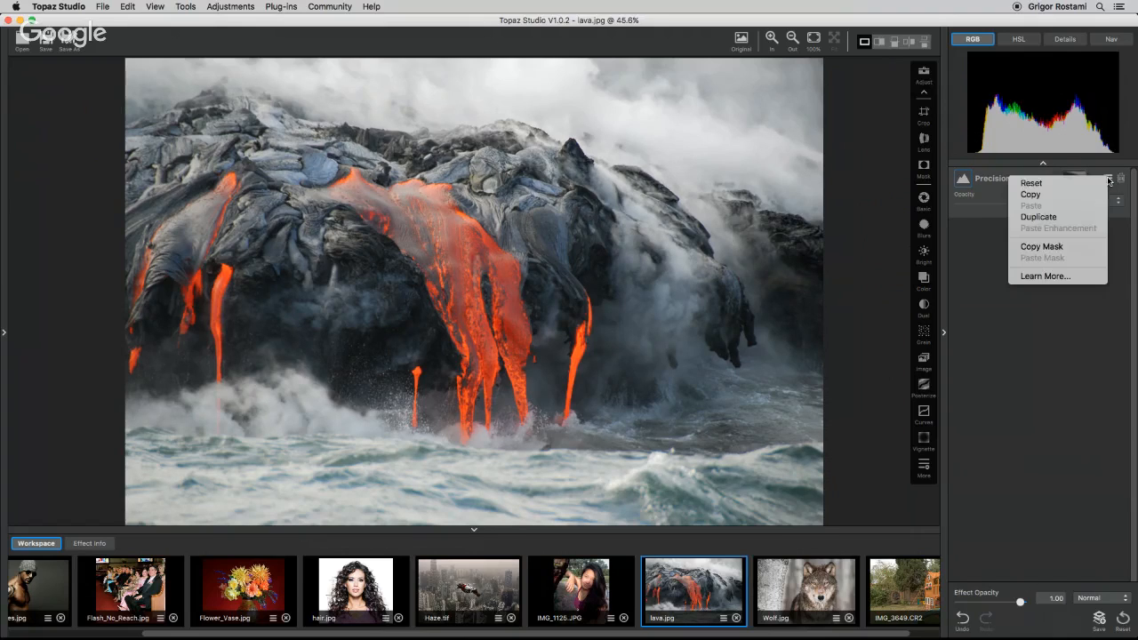
left_click(1028, 216)
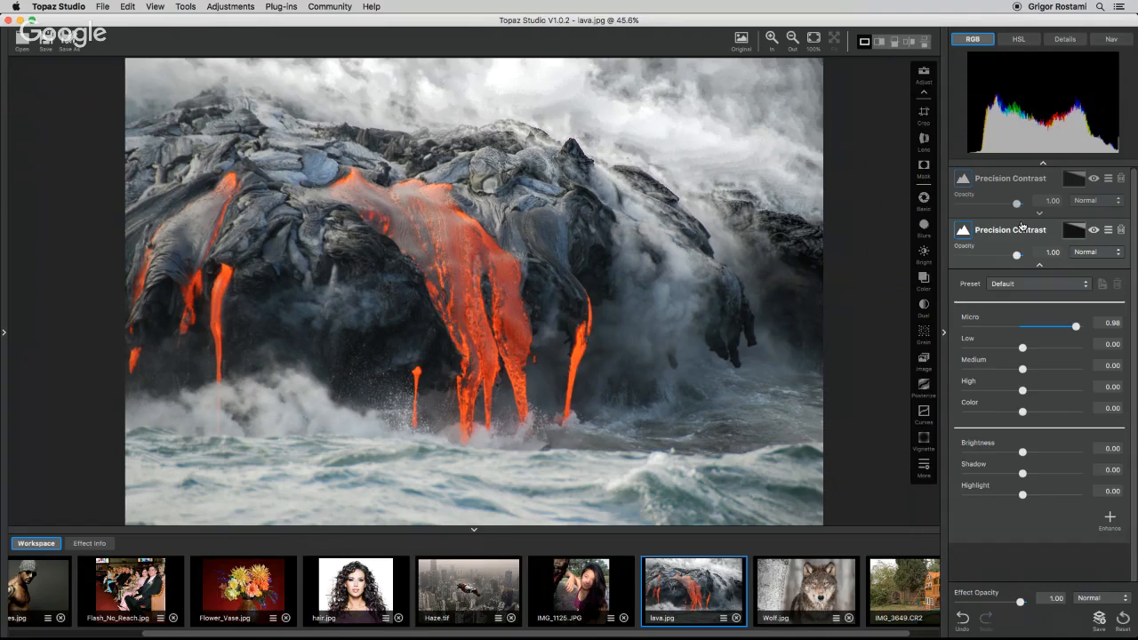
Invert the duplicated Precision Contrast's gradient mask and finish masking.
left_click(1075, 233)
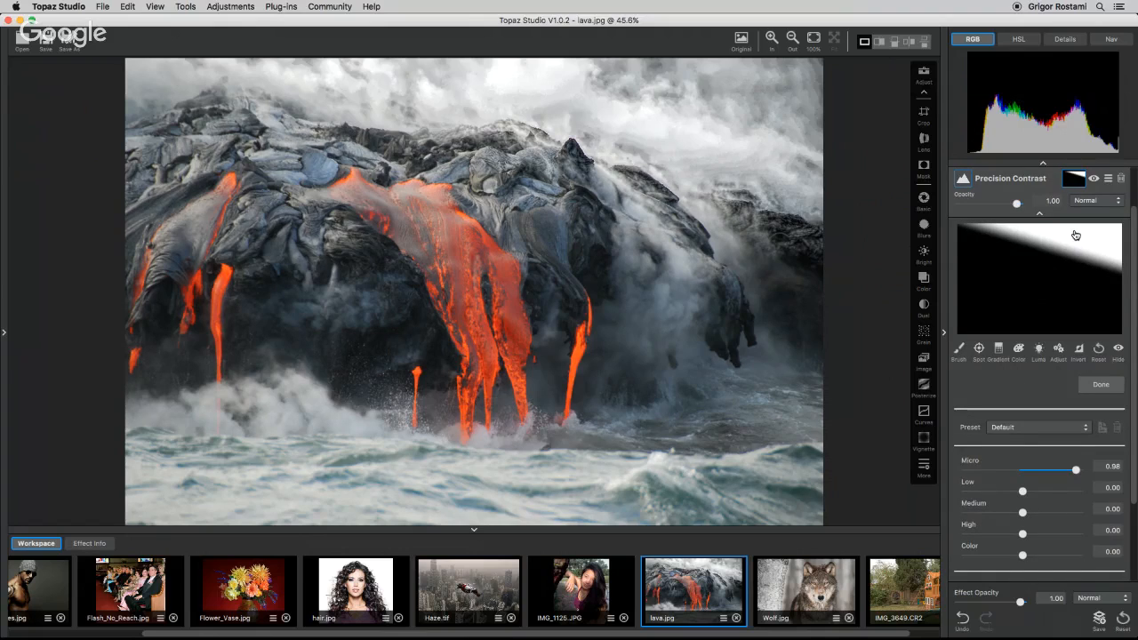
left_click(1079, 352)
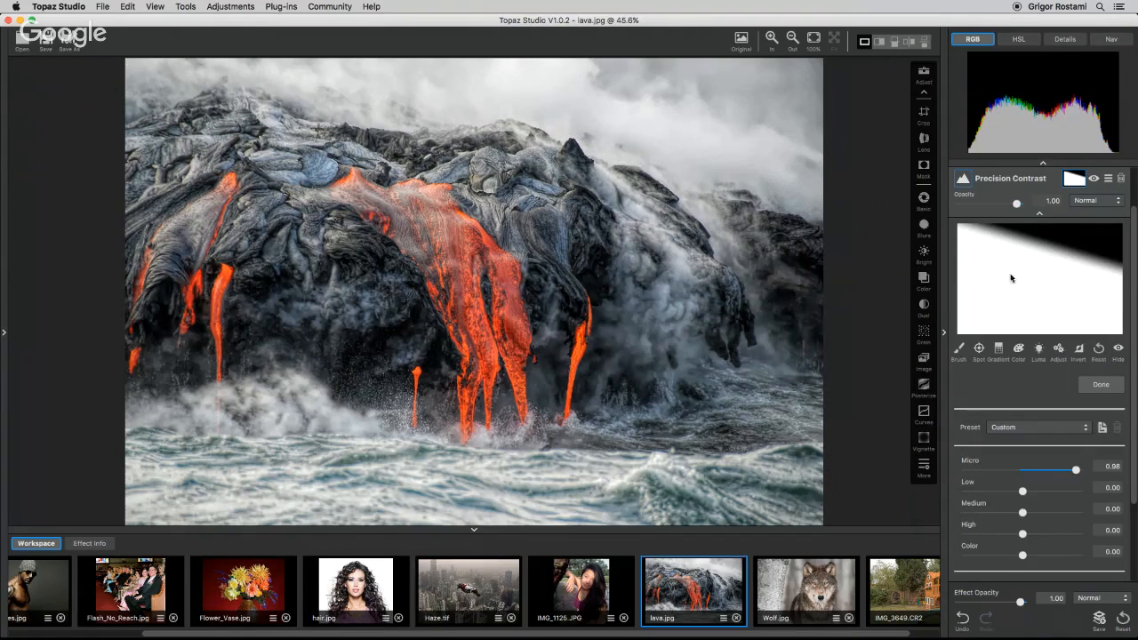
left_click(1100, 384)
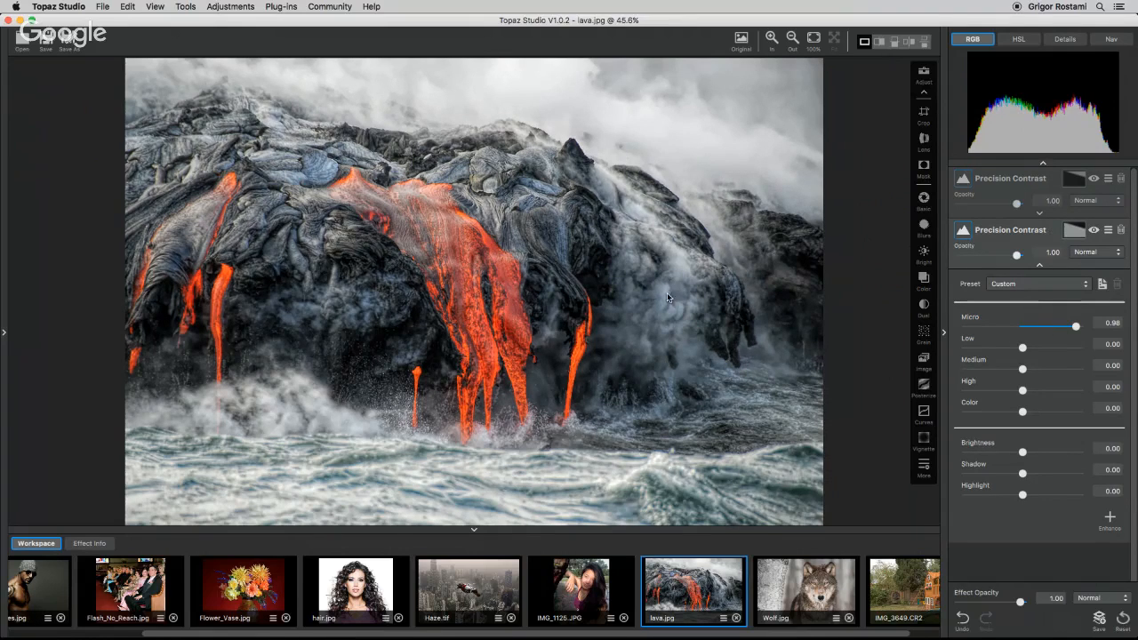
Set the duplicated Precision Contrast's Micro contrast to 0.30.
left_click_drag(1075, 326, 1038, 329)
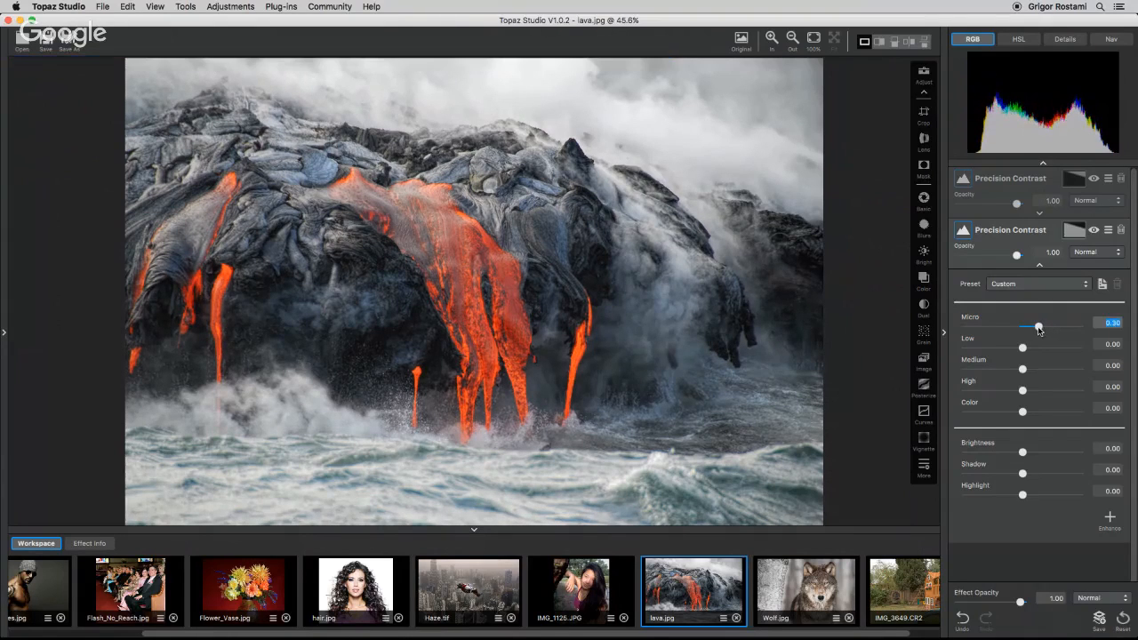
left_click(1039, 266)
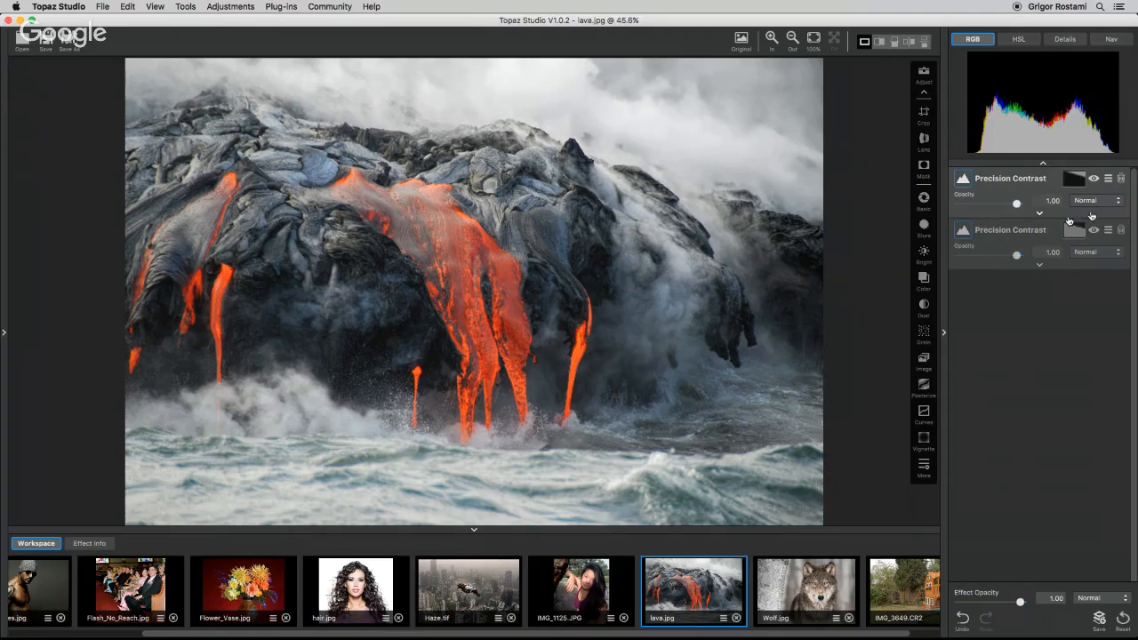
Toggle each Precision Contrast adjustment off and on to compare their effect on the lava photo.
left_click(1093, 181)
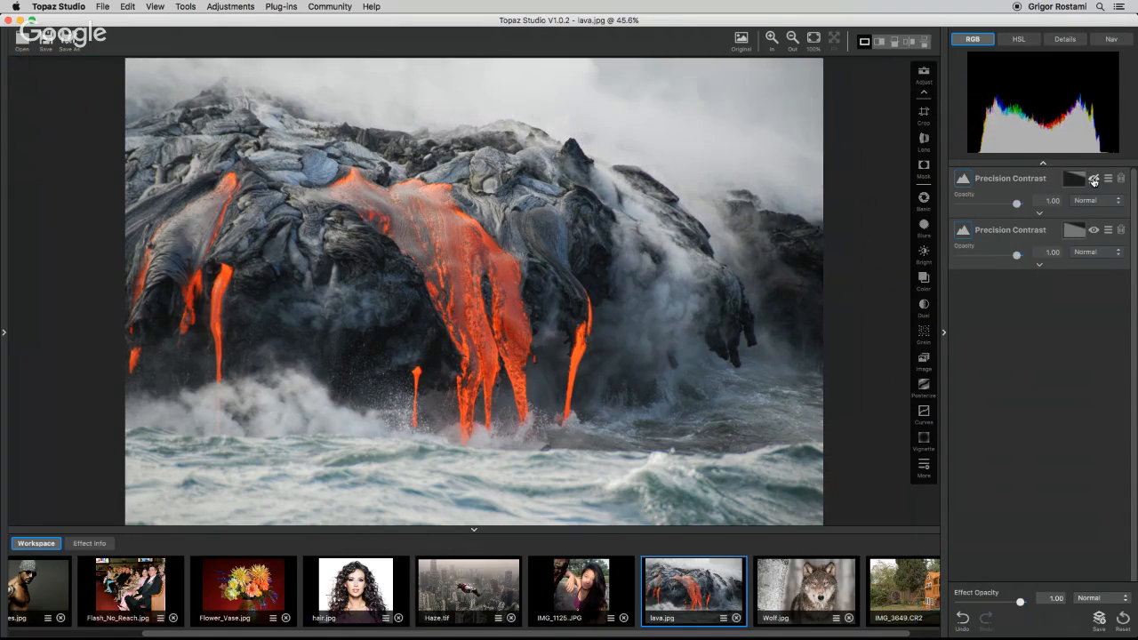
left_click(1093, 180)
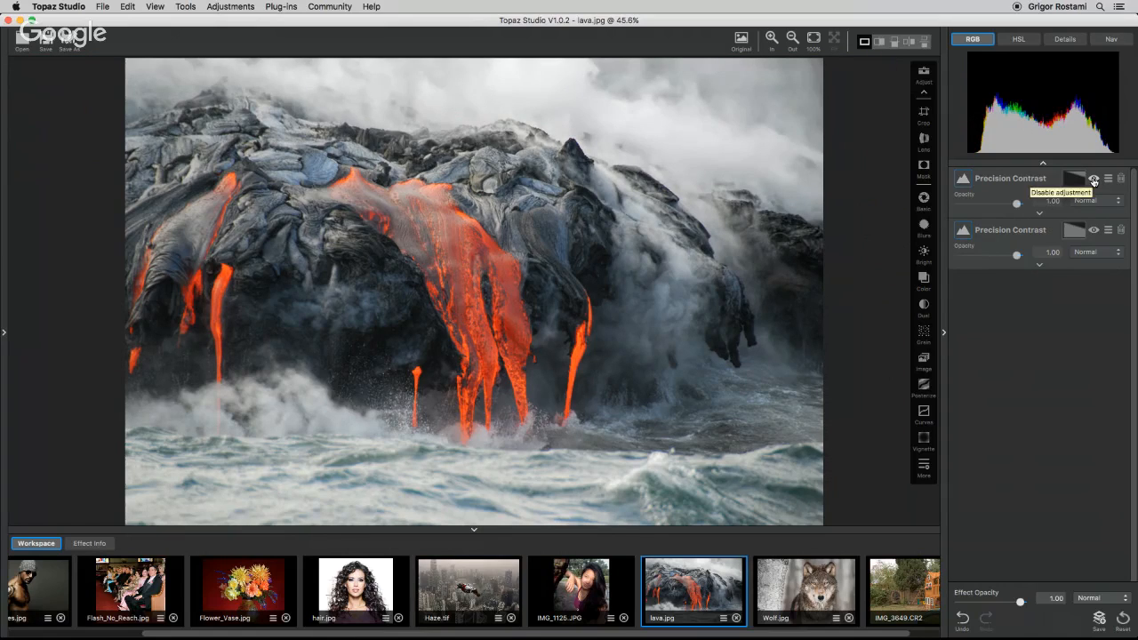
left_click(1093, 181)
left_click(1093, 181)
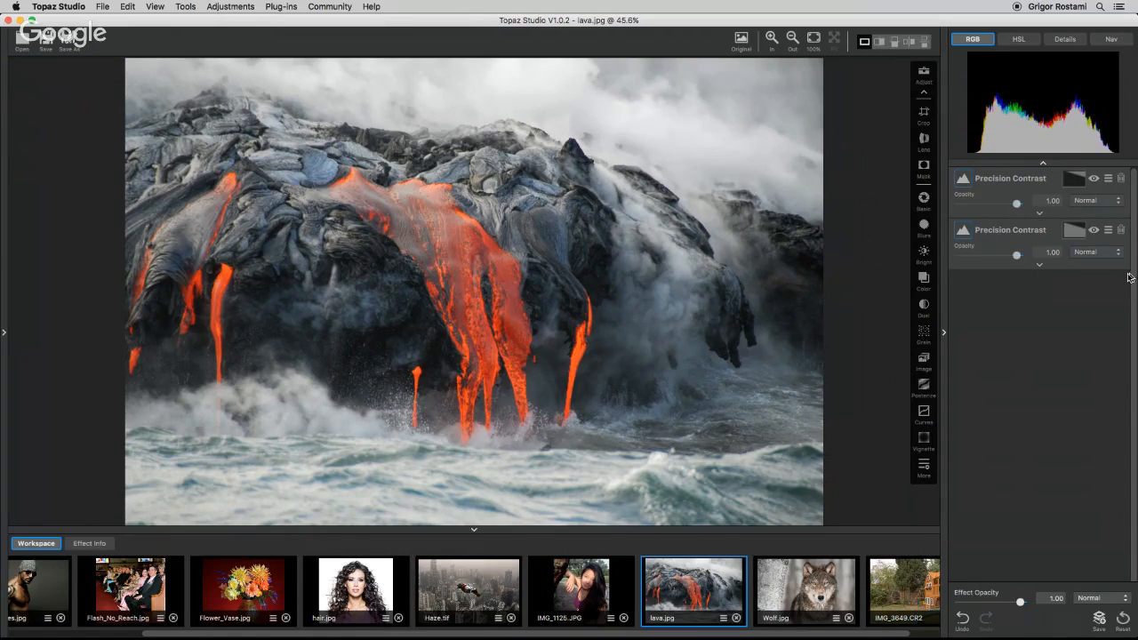
left_click(1093, 232)
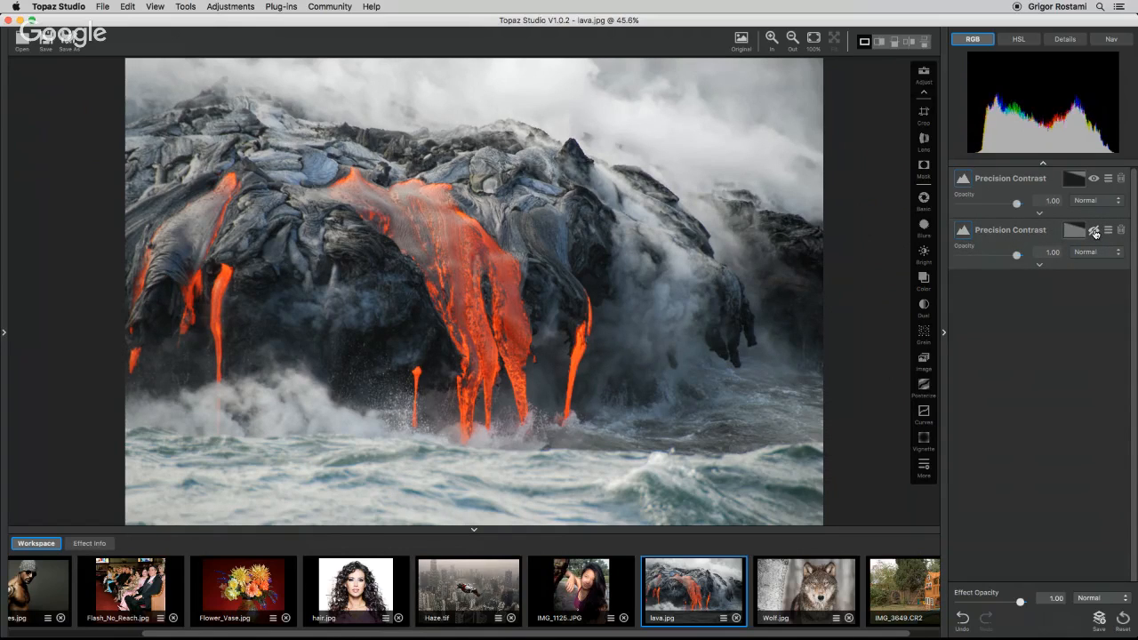
left_click(1094, 232)
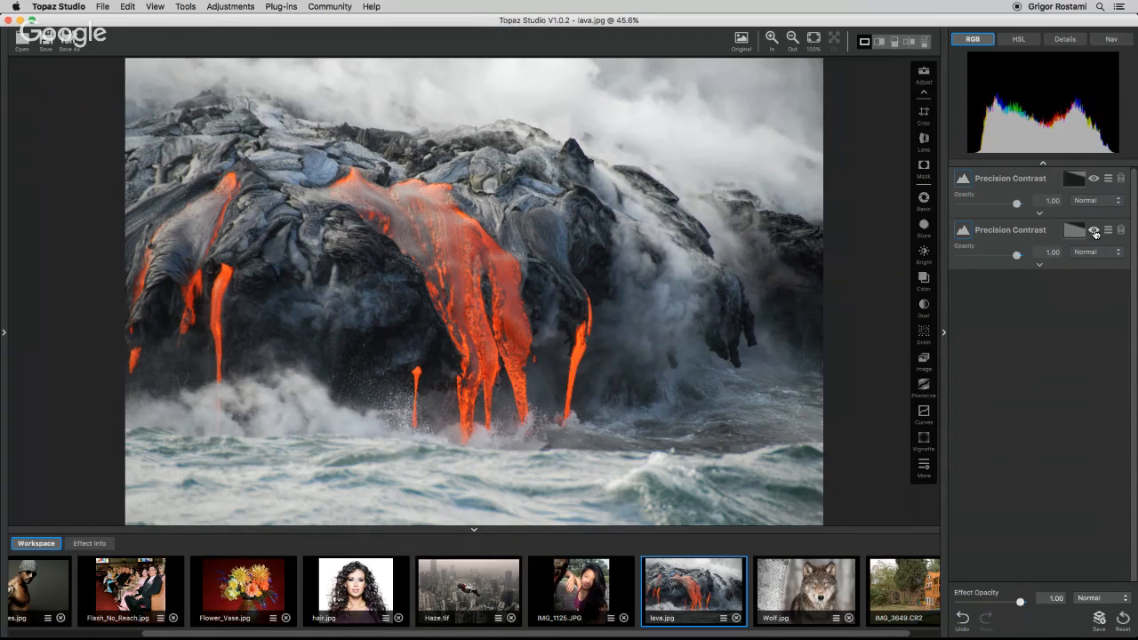
Set the duplicated Precision Contrast's Micro contrast to 0.48.
left_click(1038, 267)
left_click_drag(1040, 327, 1049, 327)
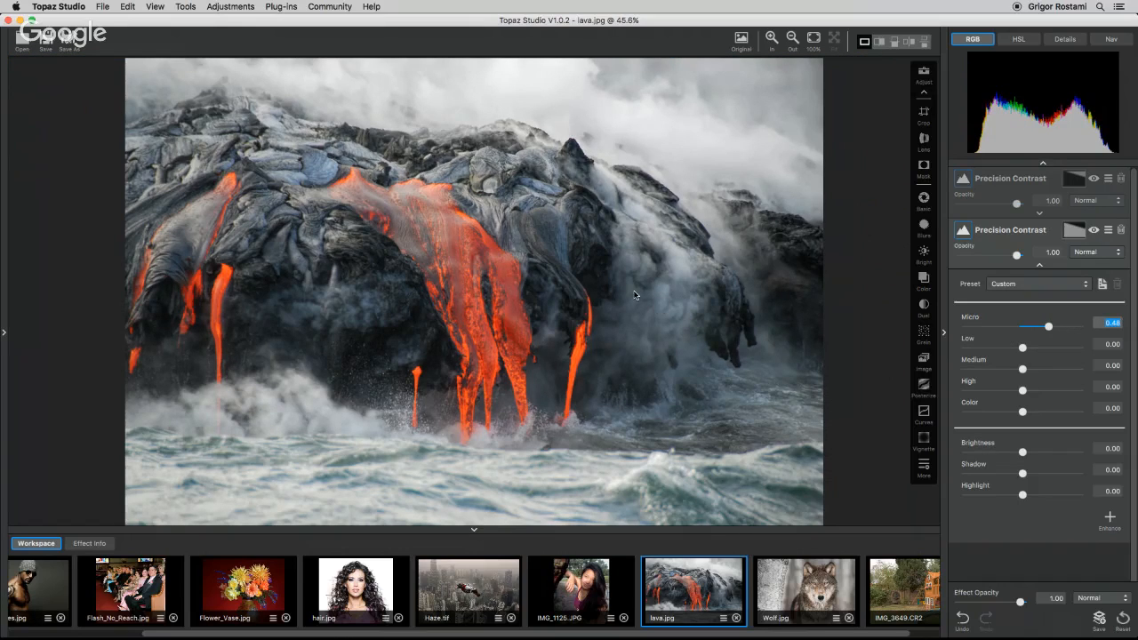
left_click(1039, 265)
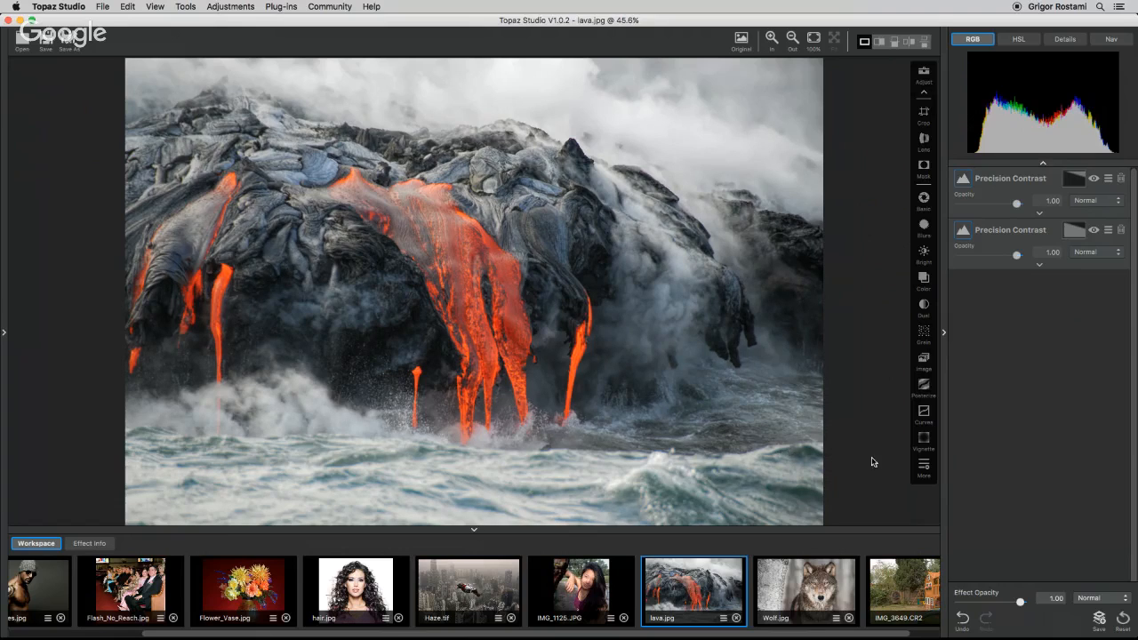
Add an HSL Color Tuning adjustment and set the red channel's Saturation to 0.32 and Lightness to 0.05.
left_click(915, 467)
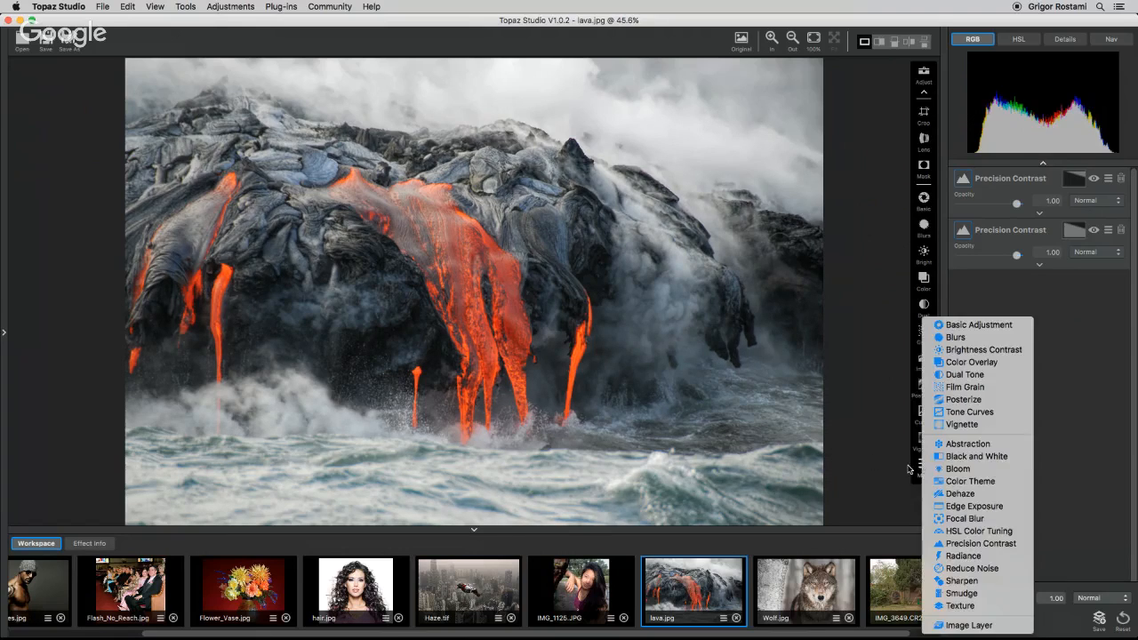
left_click(960, 531)
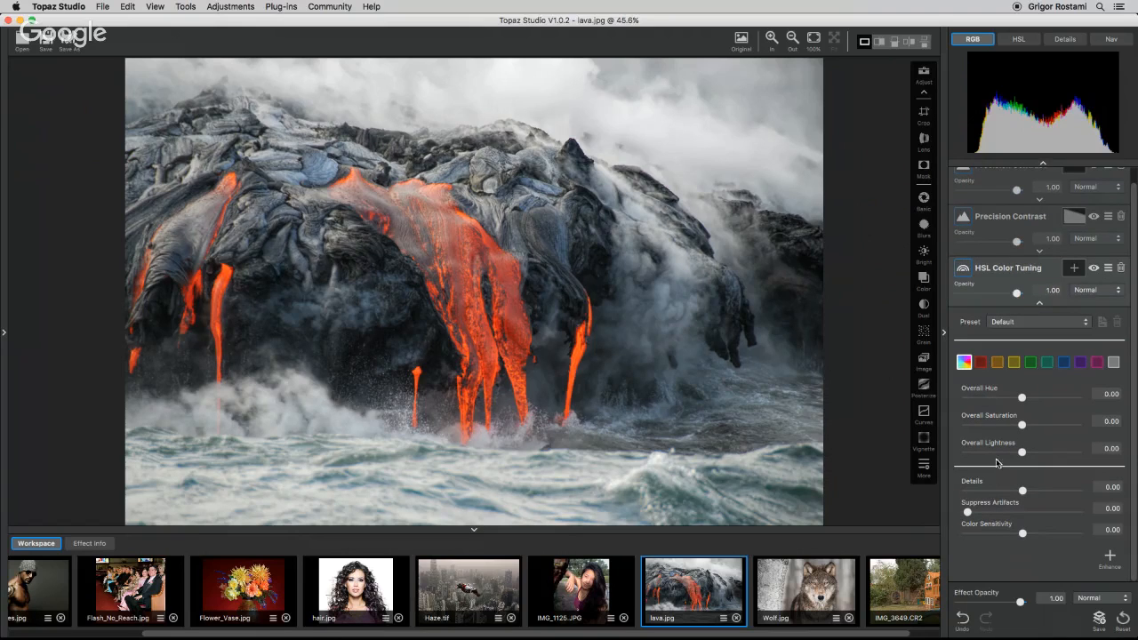
left_click(980, 363)
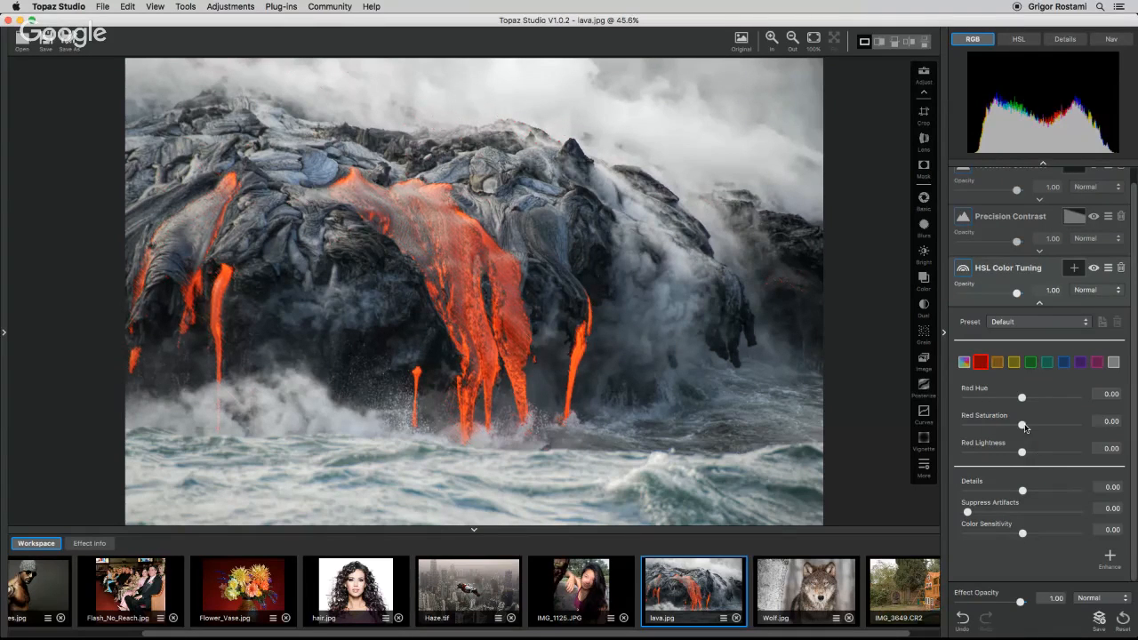
left_click_drag(1021, 425, 1039, 427)
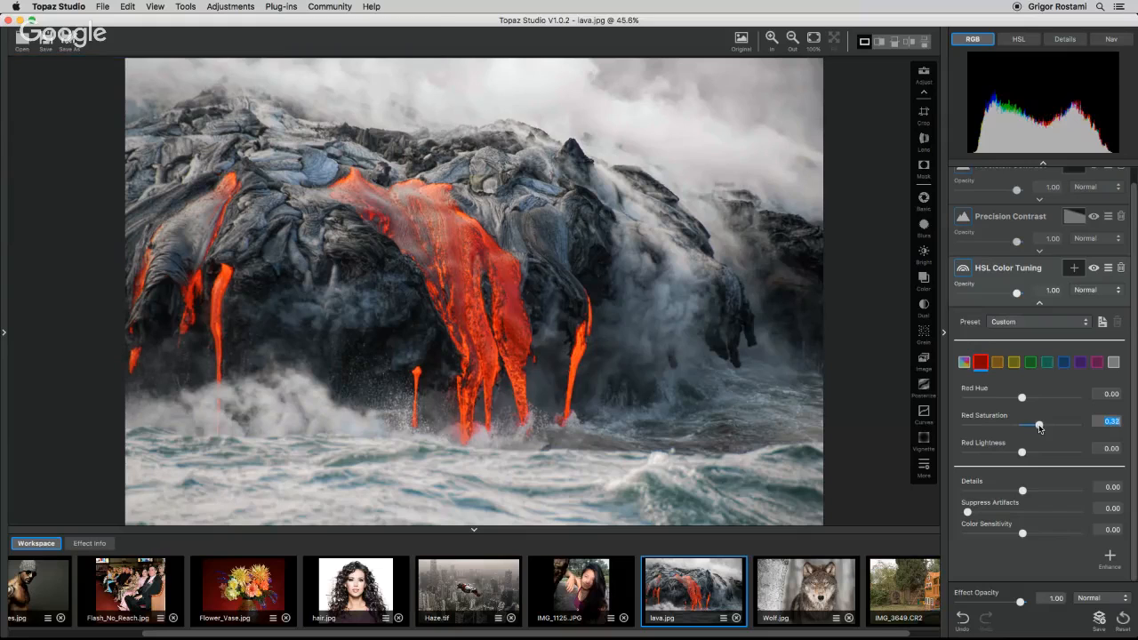
key("space")
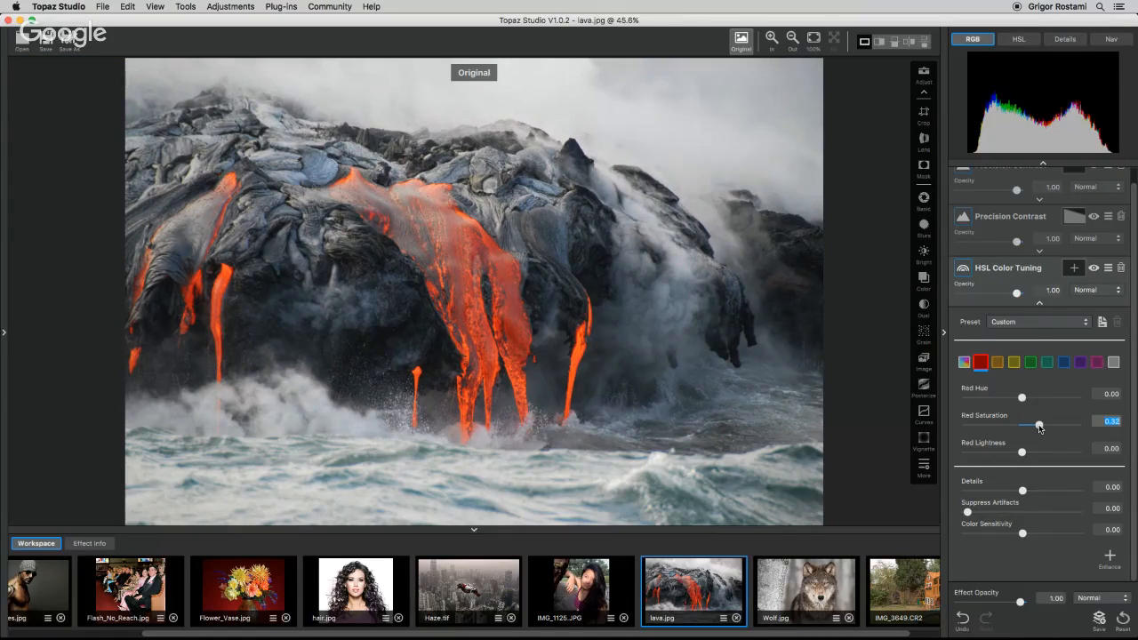
key("space")
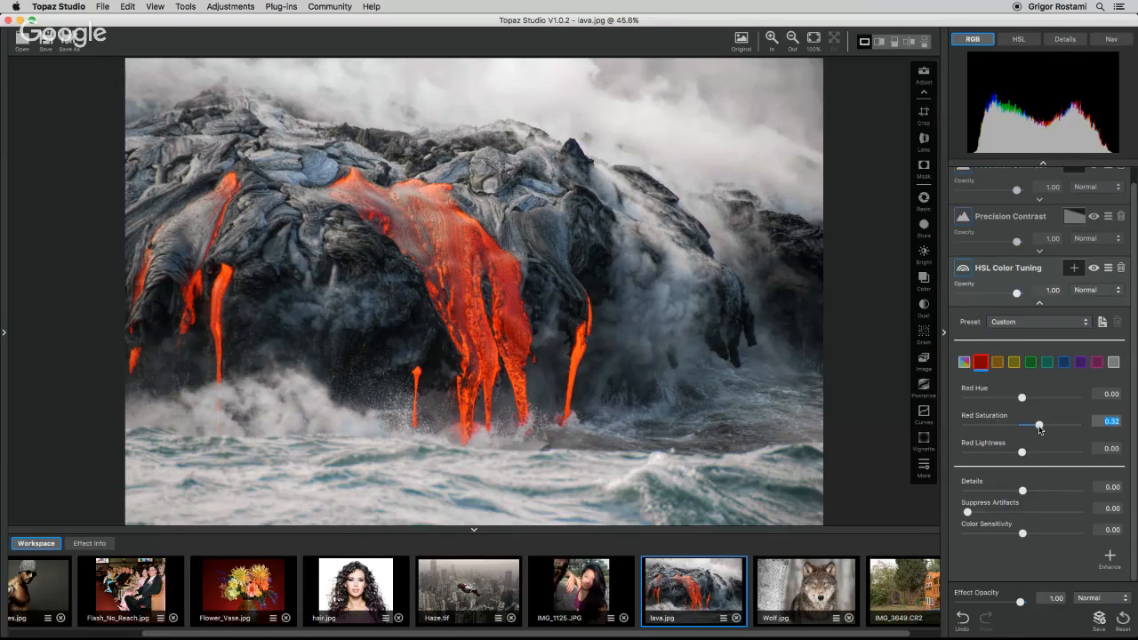
left_click_drag(1021, 452, 1024, 454)
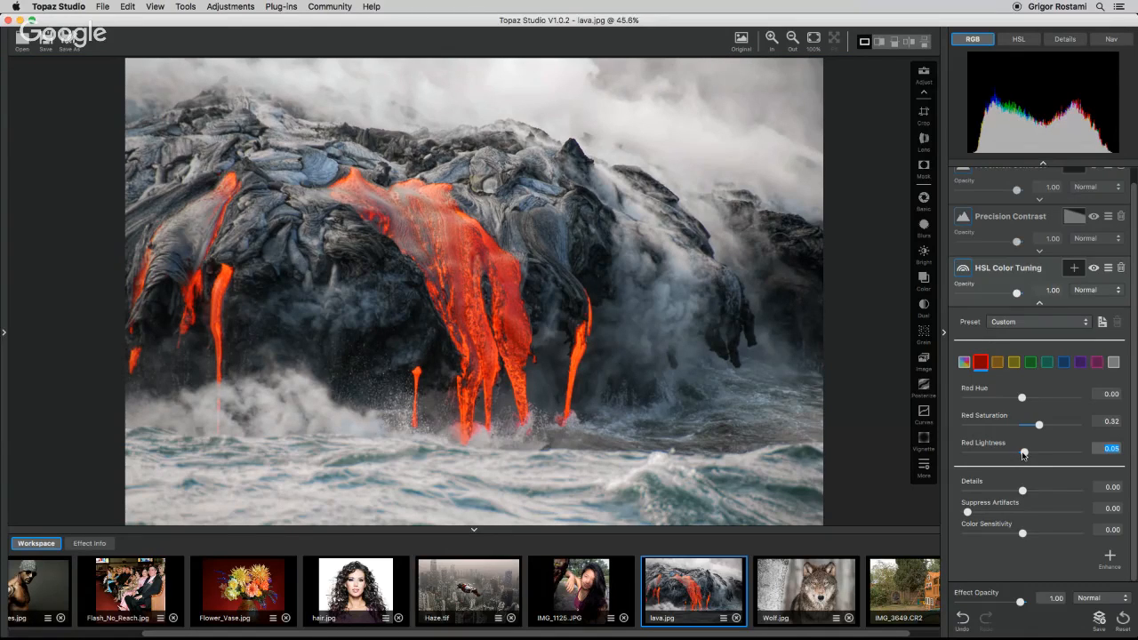
left_click(1039, 303)
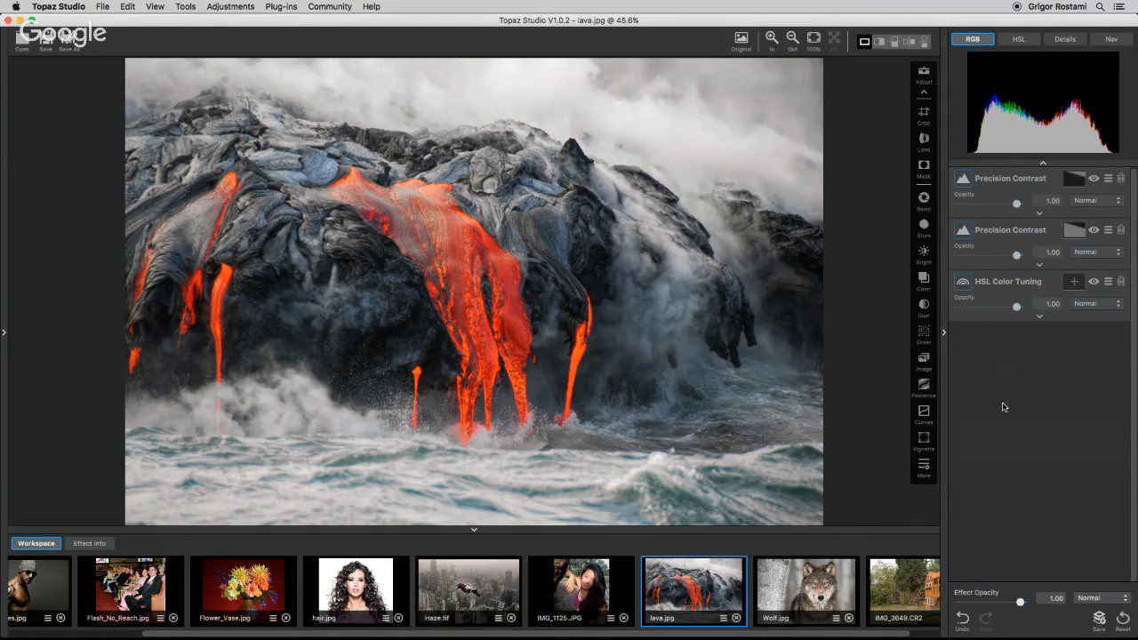
Add a Sharpen adjustment and switch its type to Lens Deblur.
left_click(924, 465)
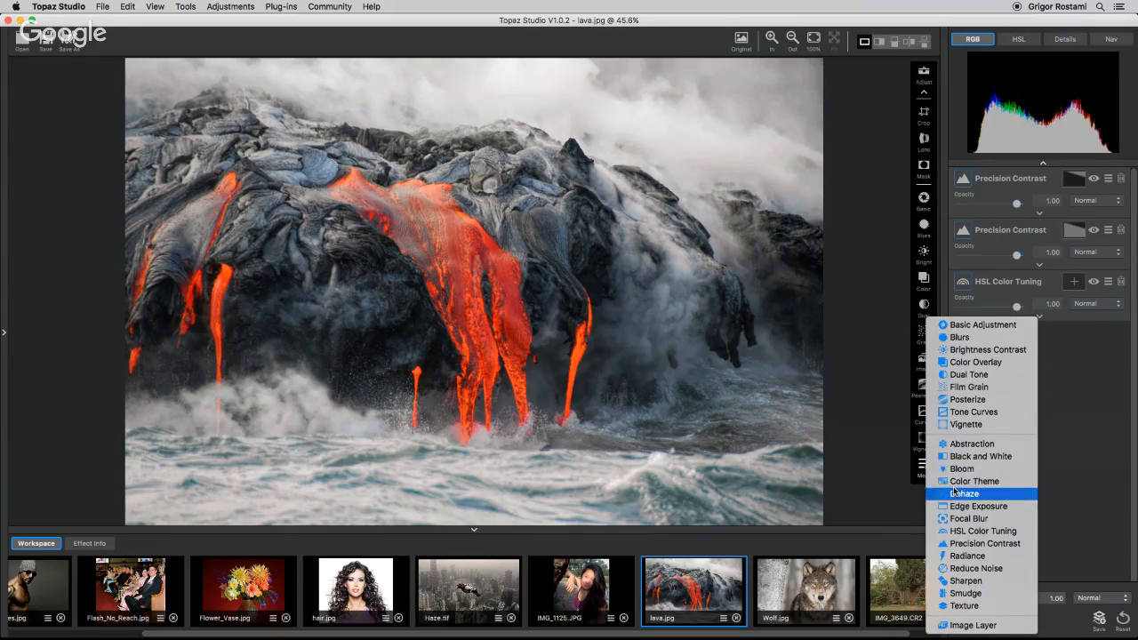
left_click(960, 581)
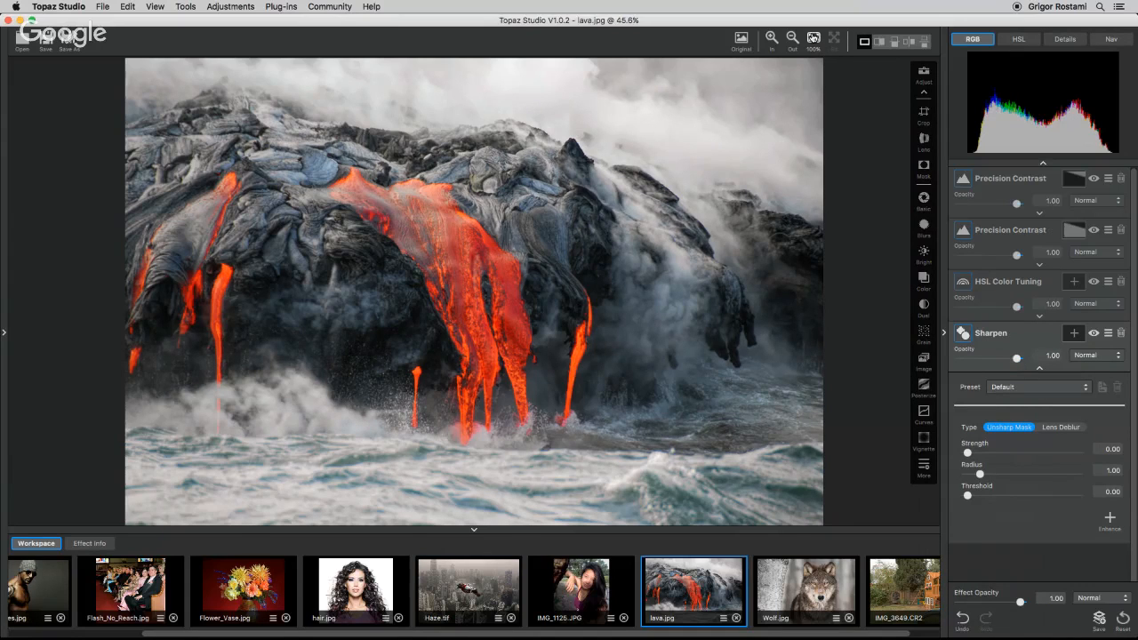
left_click(814, 37)
left_click(641, 257)
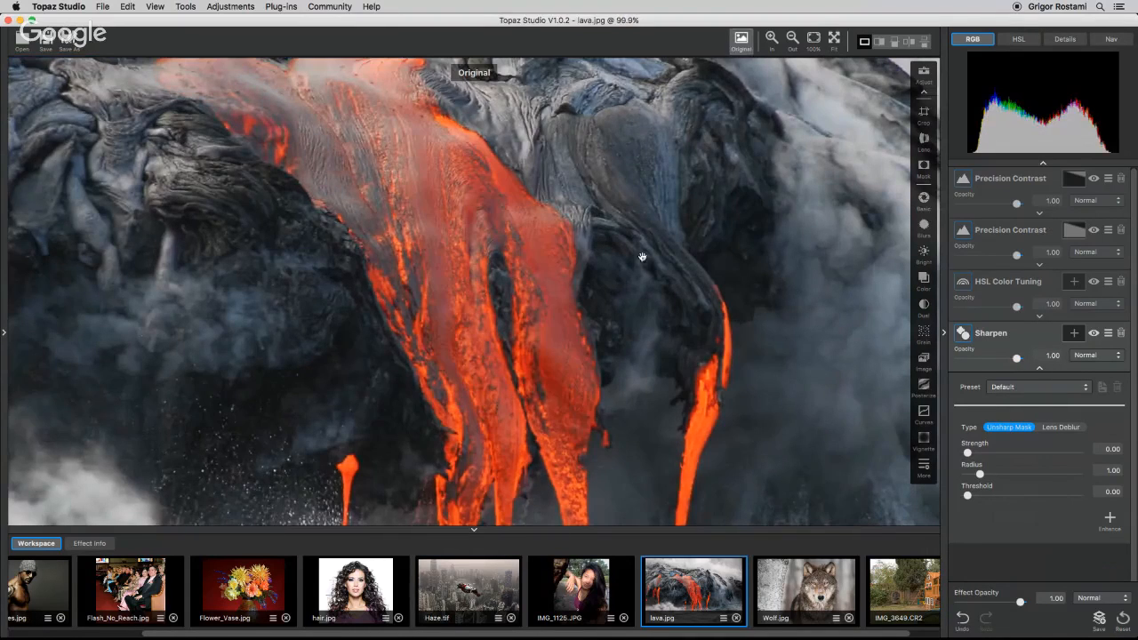
left_click_drag(641, 257, 602, 341)
left_click(1062, 428)
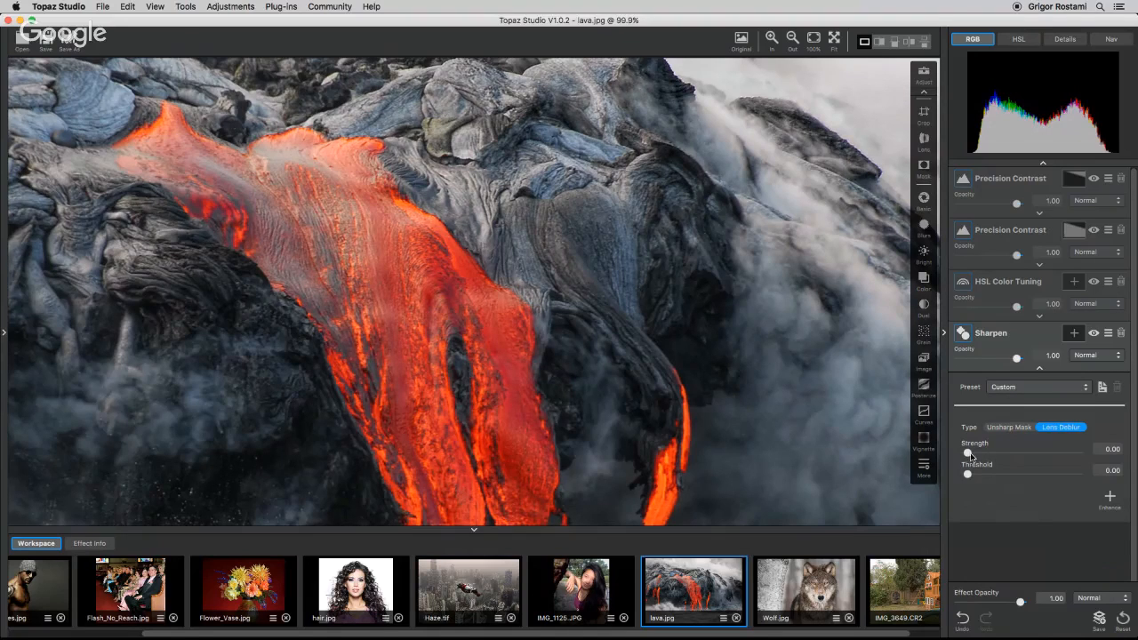
Set the Lens Deblur Strength to 0.46, comparing against the original.
left_click_drag(967, 453, 1014, 461)
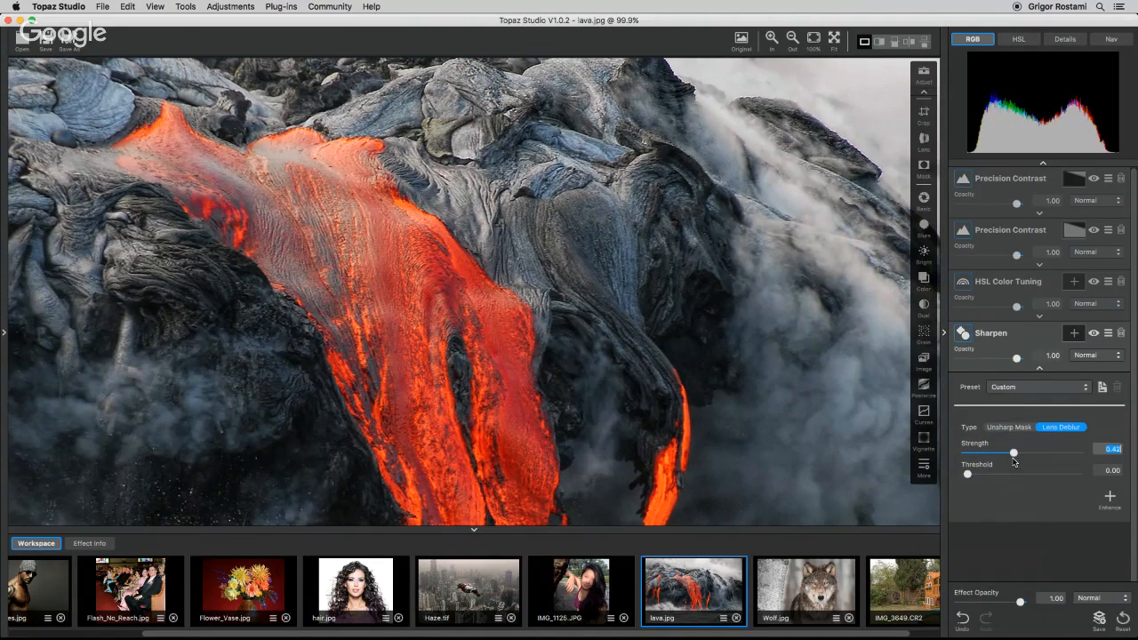
left_click(614, 245)
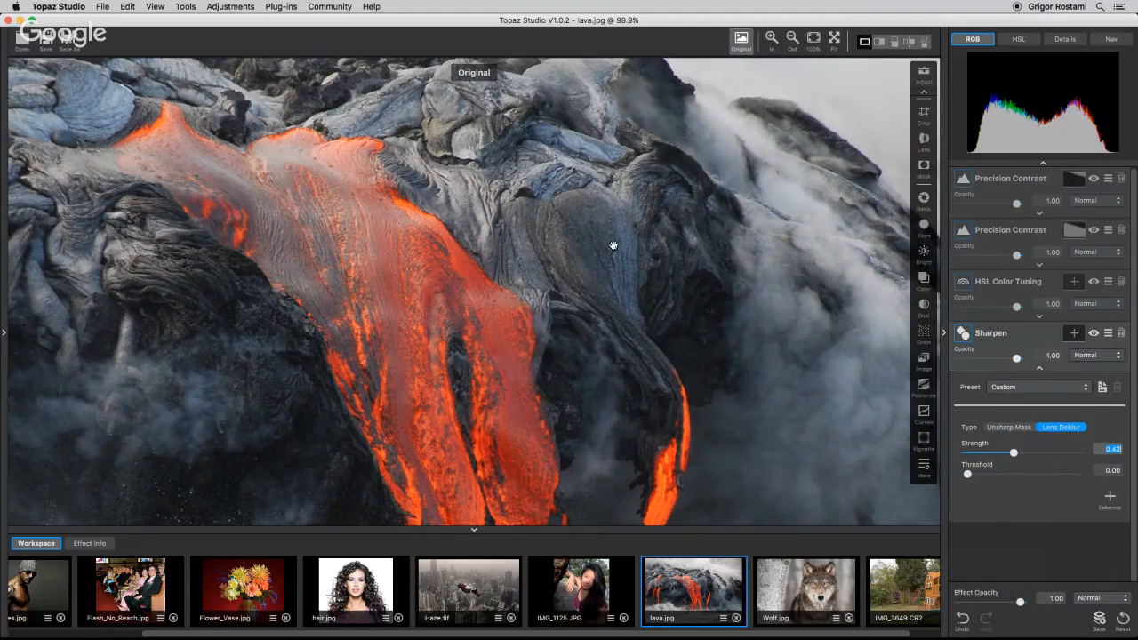
left_click(642, 447)
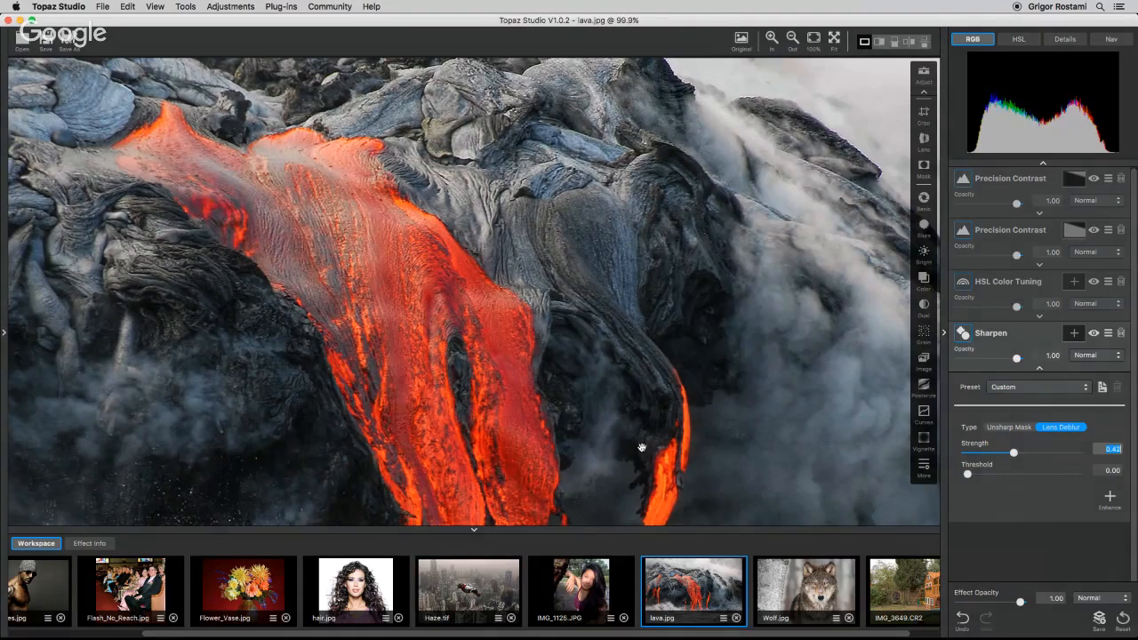
left_click_drag(1014, 453, 1018, 453)
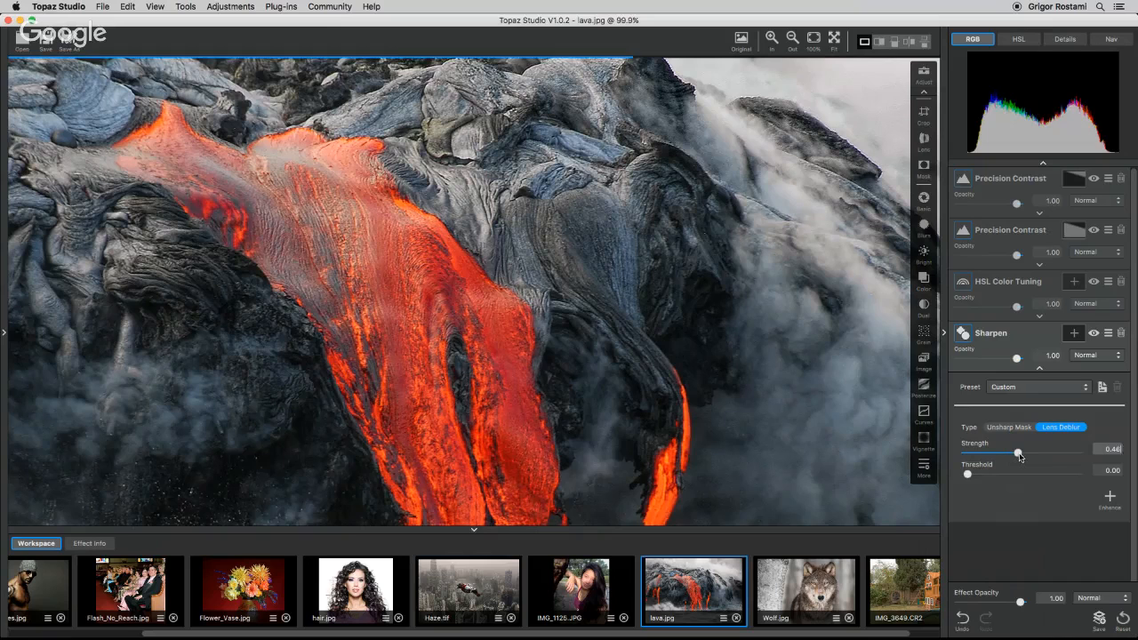
left_click(814, 40)
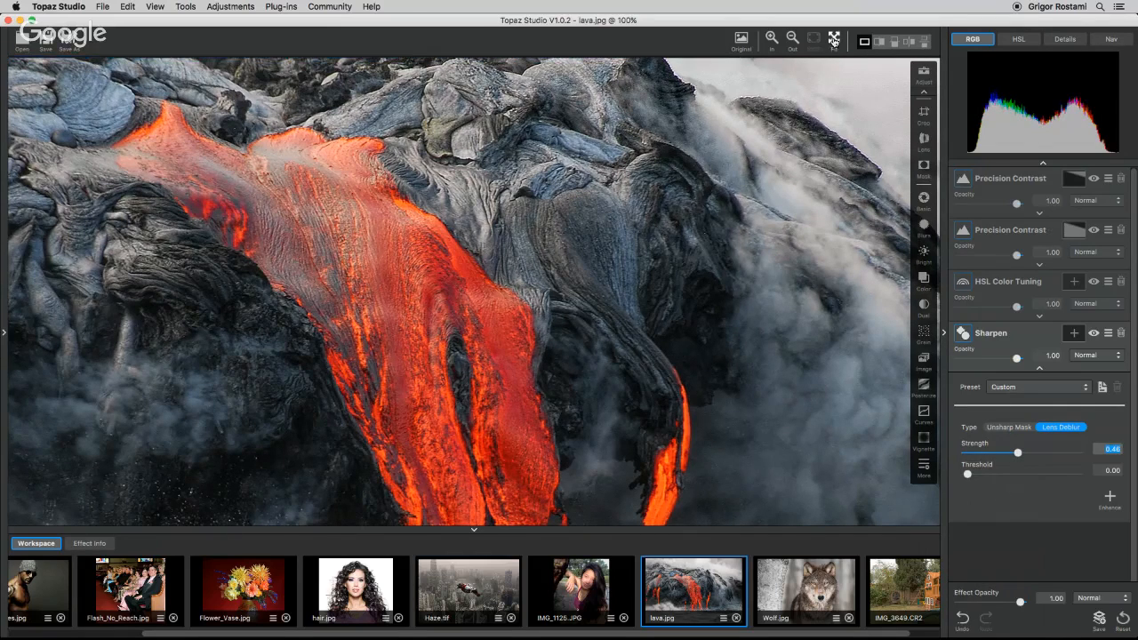
left_click(834, 40)
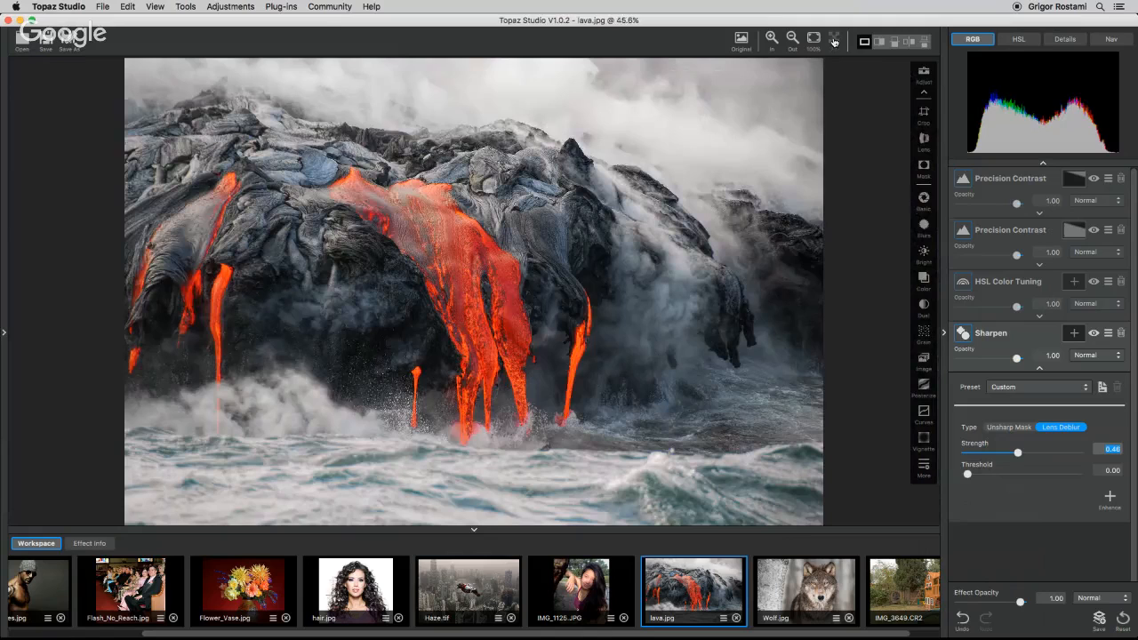
left_click(1039, 368)
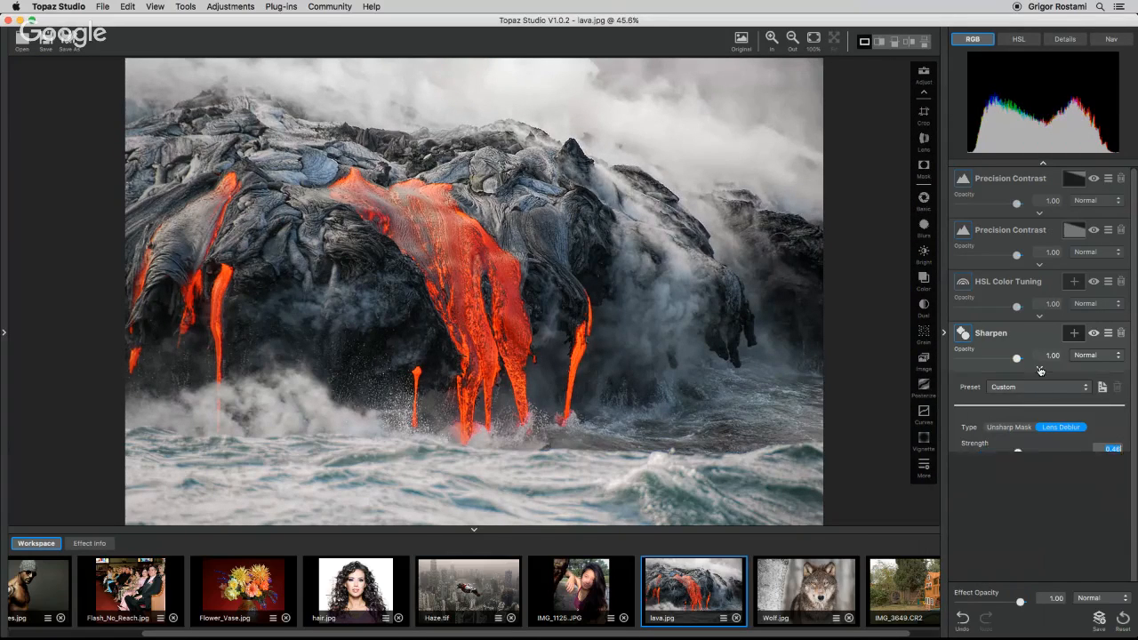
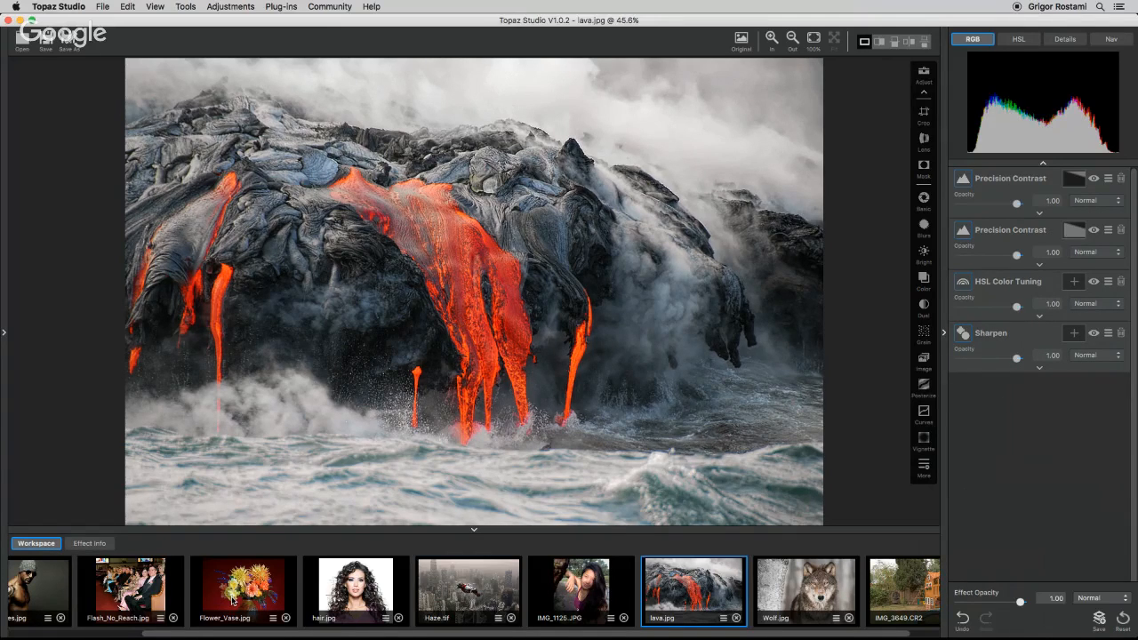
Open Flower_Vase.jpg and step through the Favorites presets, applying Flower Swirls, then close the preset panel.
left_click(265, 585)
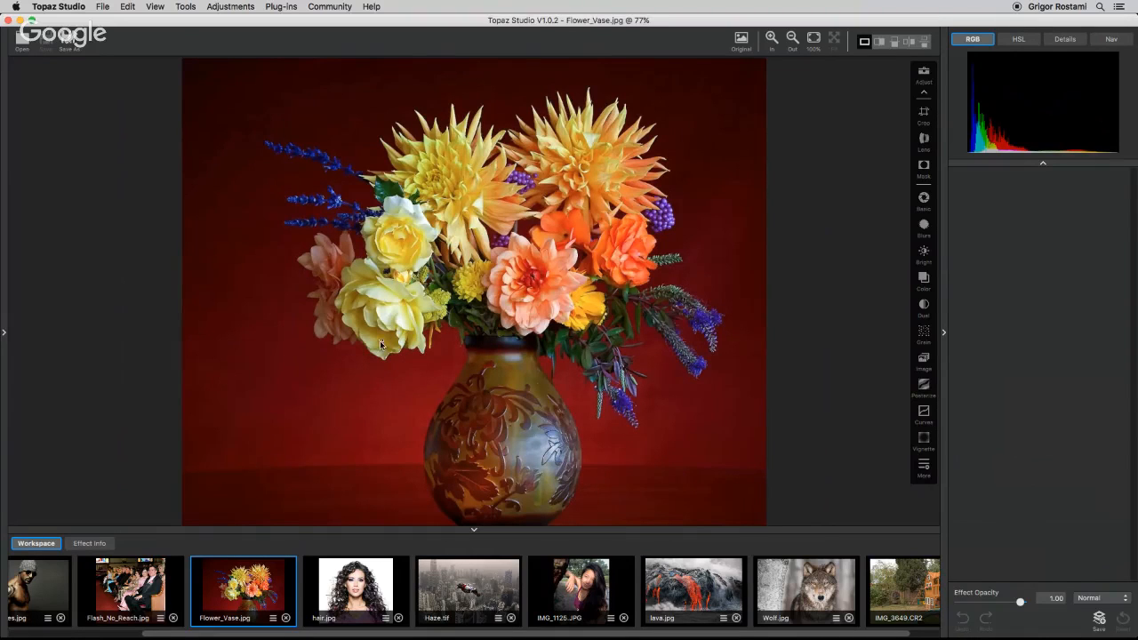
left_click(4, 333)
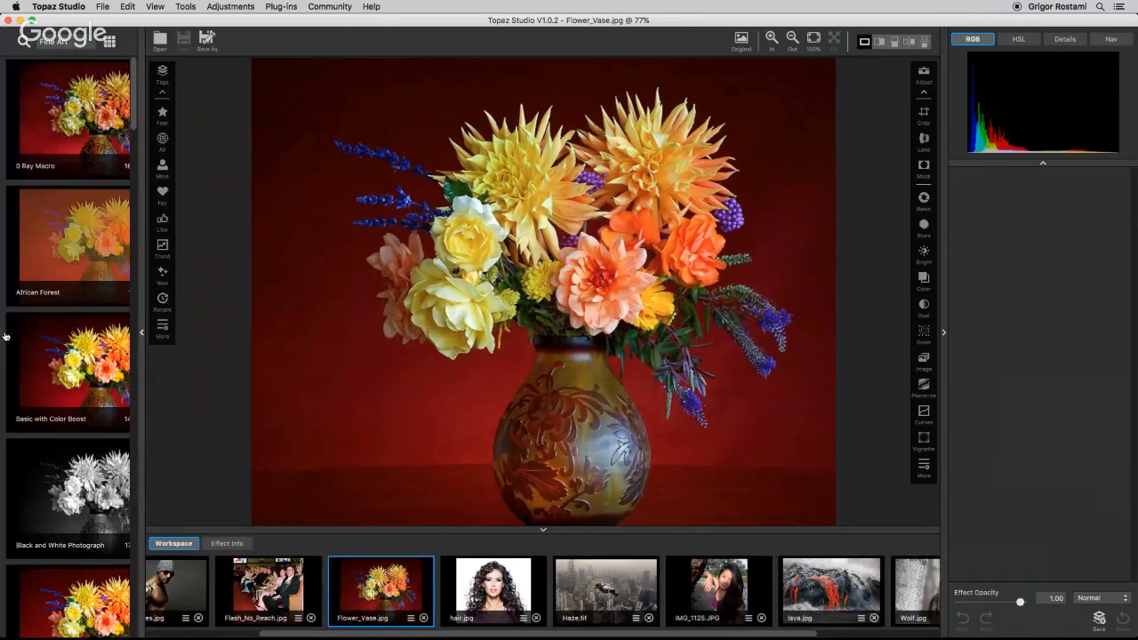
left_click(214, 194)
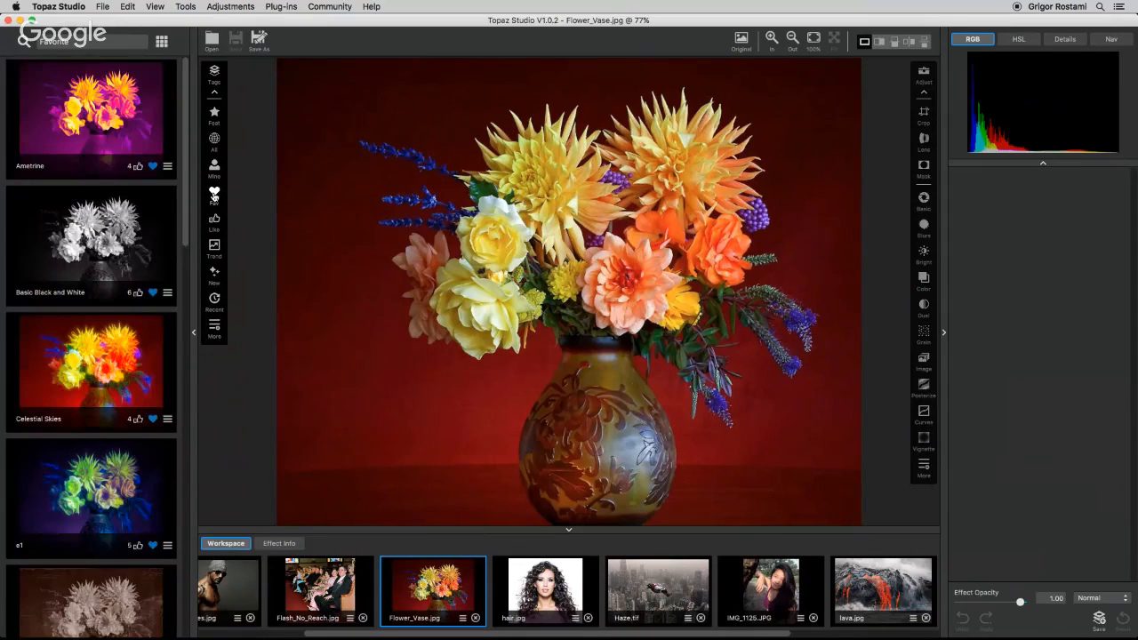
left_click(129, 378)
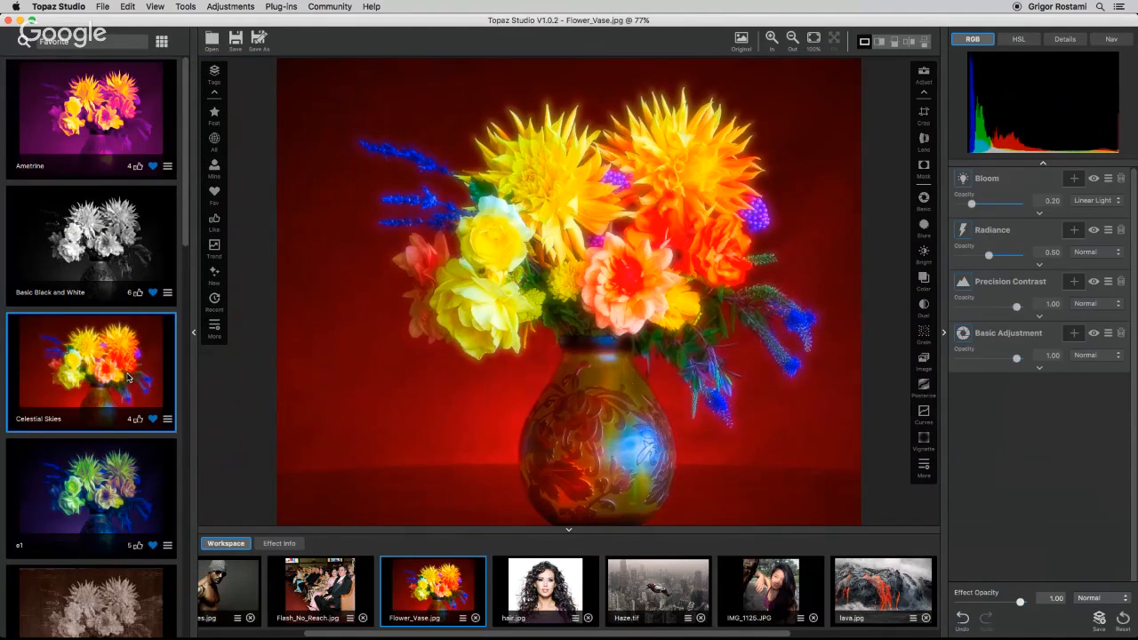
key("Down")
key("Down")
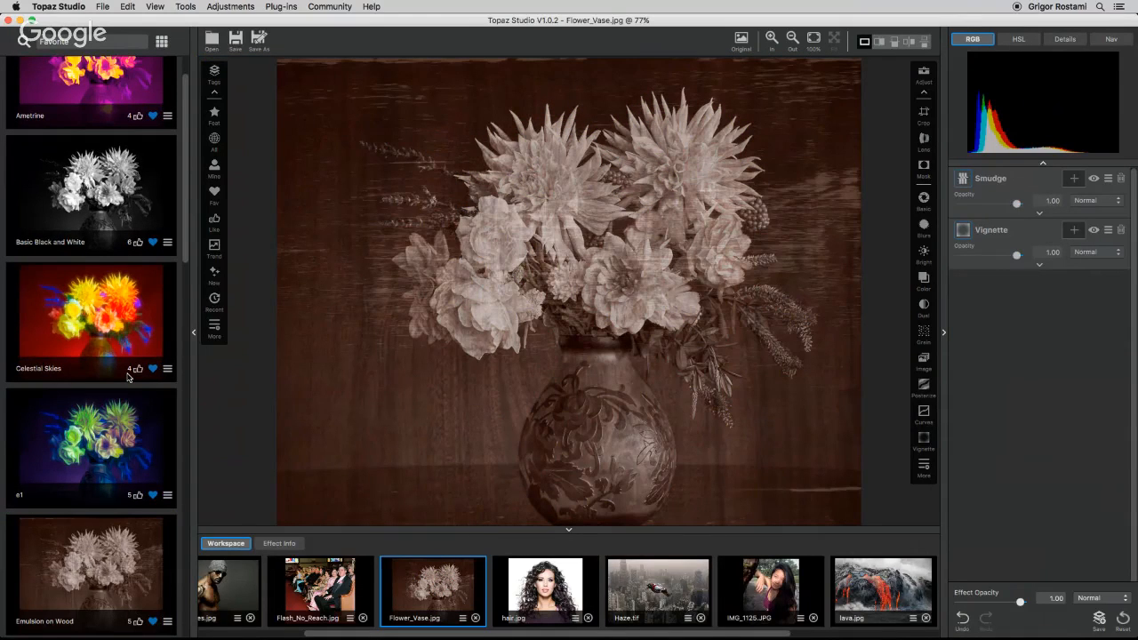
key("Down")
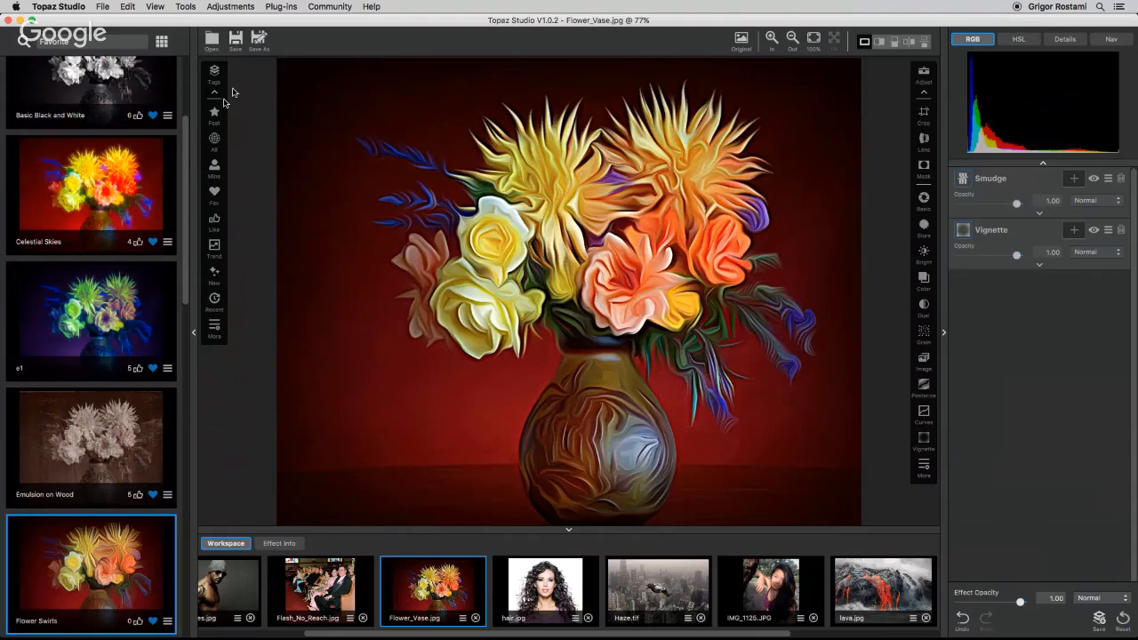
left_click(193, 333)
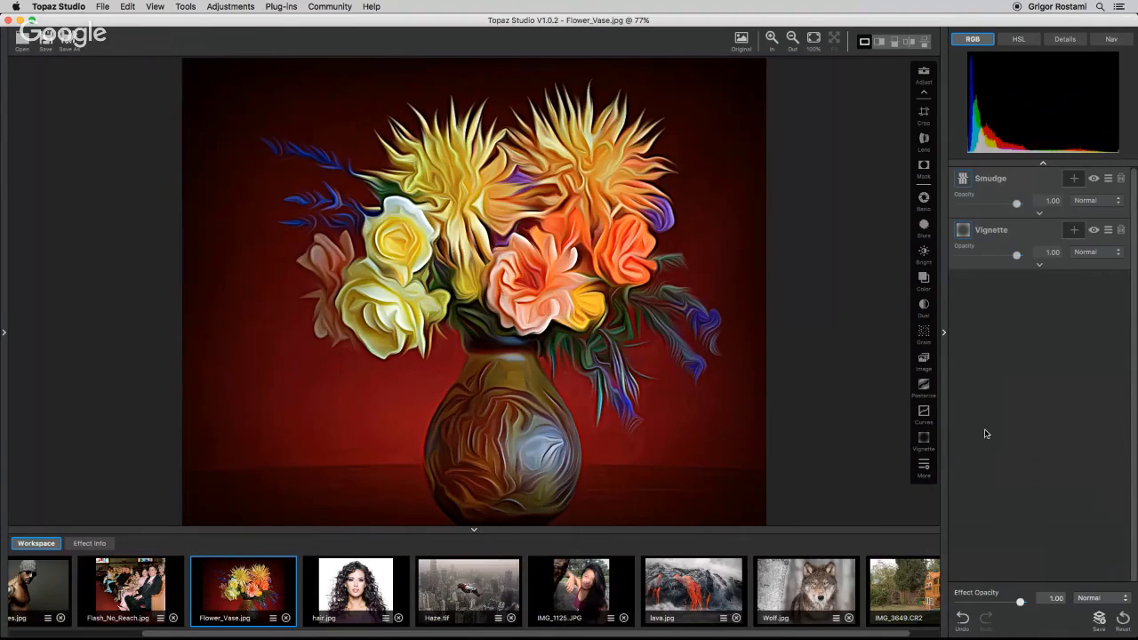
Compare with the original, then add Film Grain with Size 3.30 and Strength 0.94, viewing at 100%.
key("space")
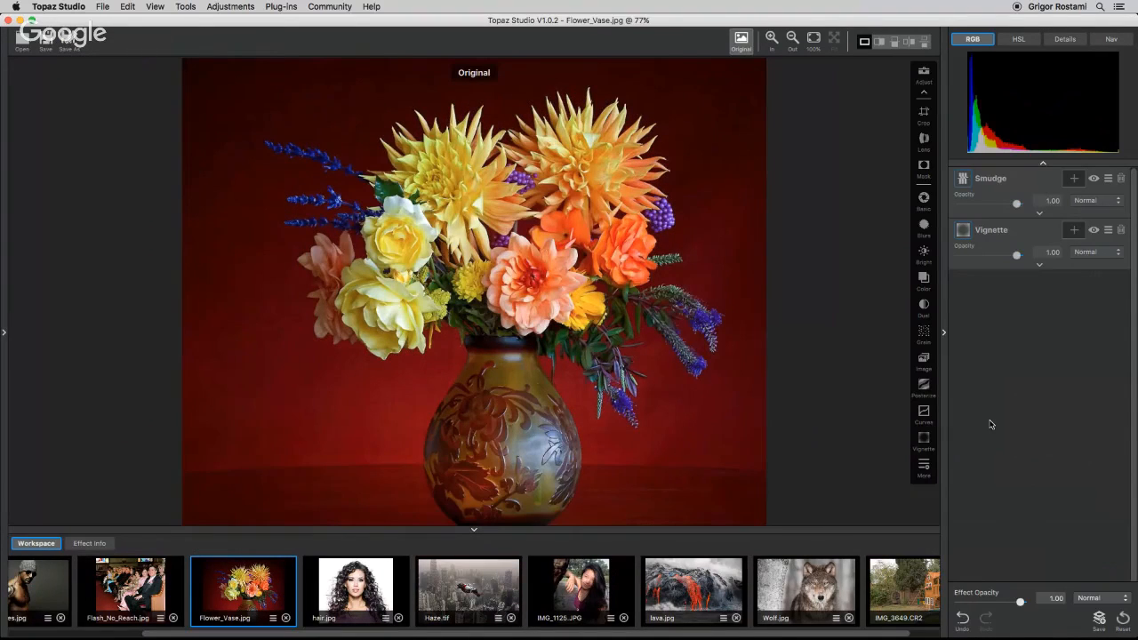
key("space")
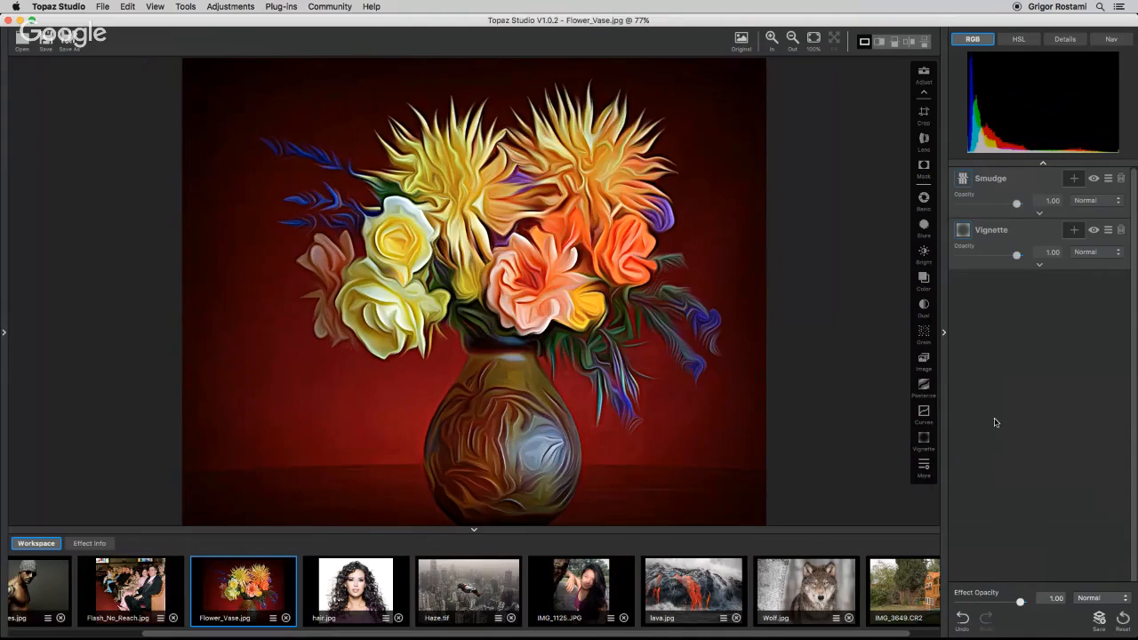
left_click(923, 334)
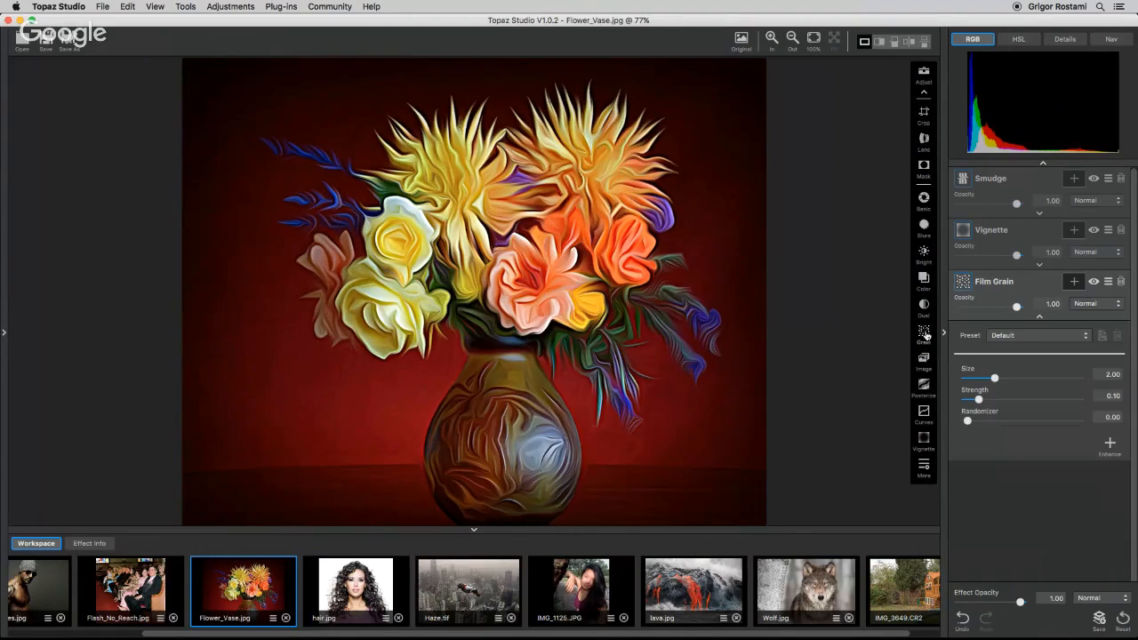
left_click_drag(995, 378, 1049, 401)
left_click(813, 39)
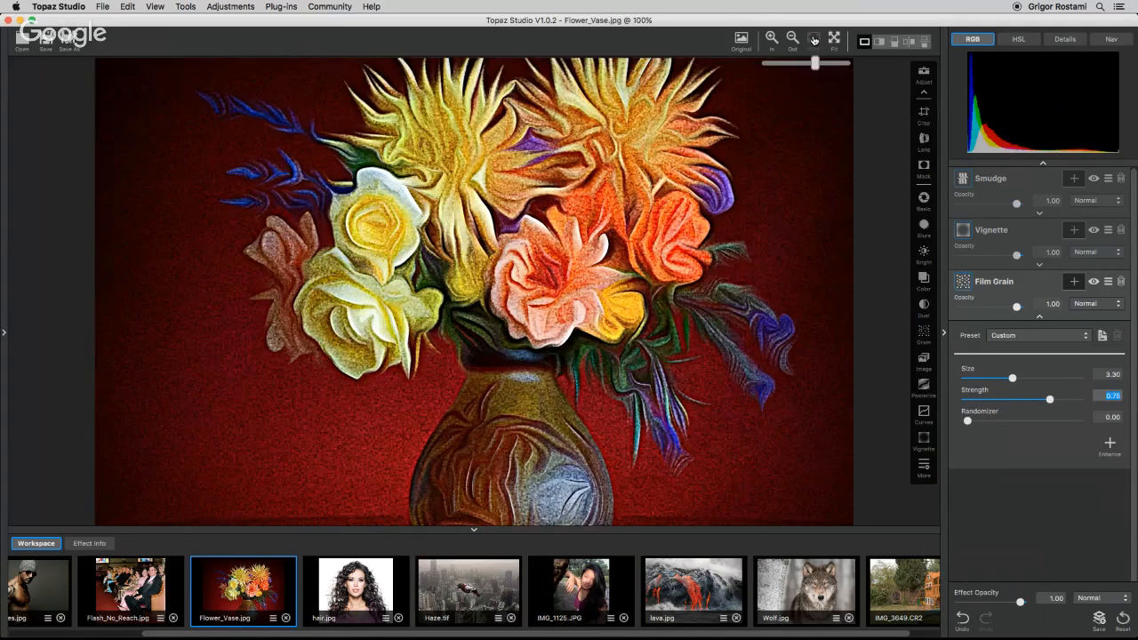
left_click_drag(1049, 399, 1071, 402)
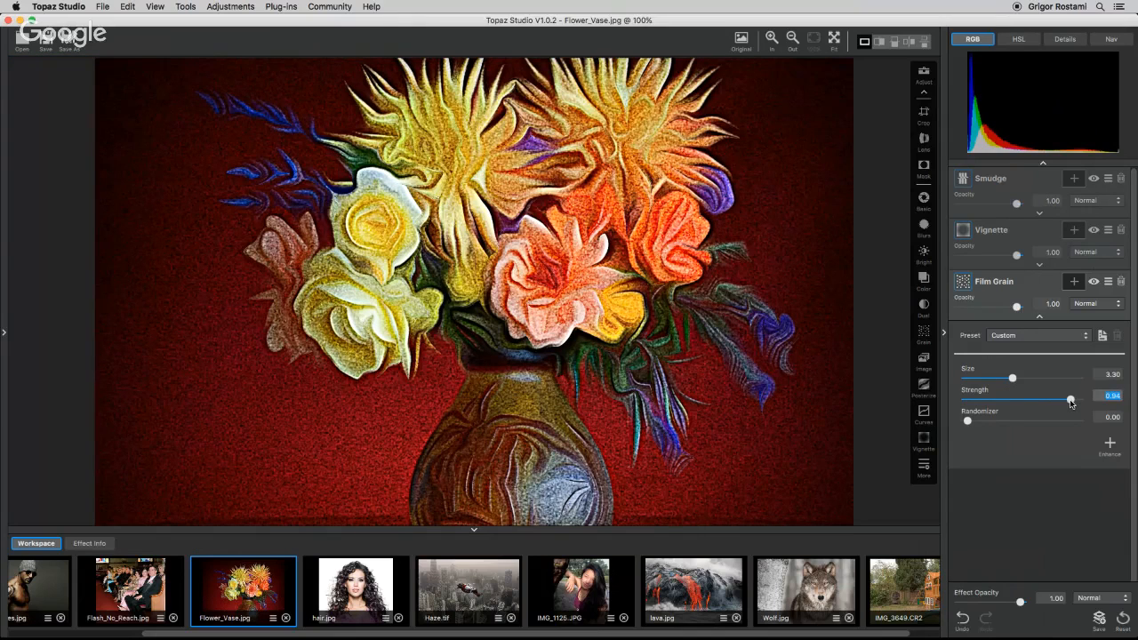
left_click(1039, 318)
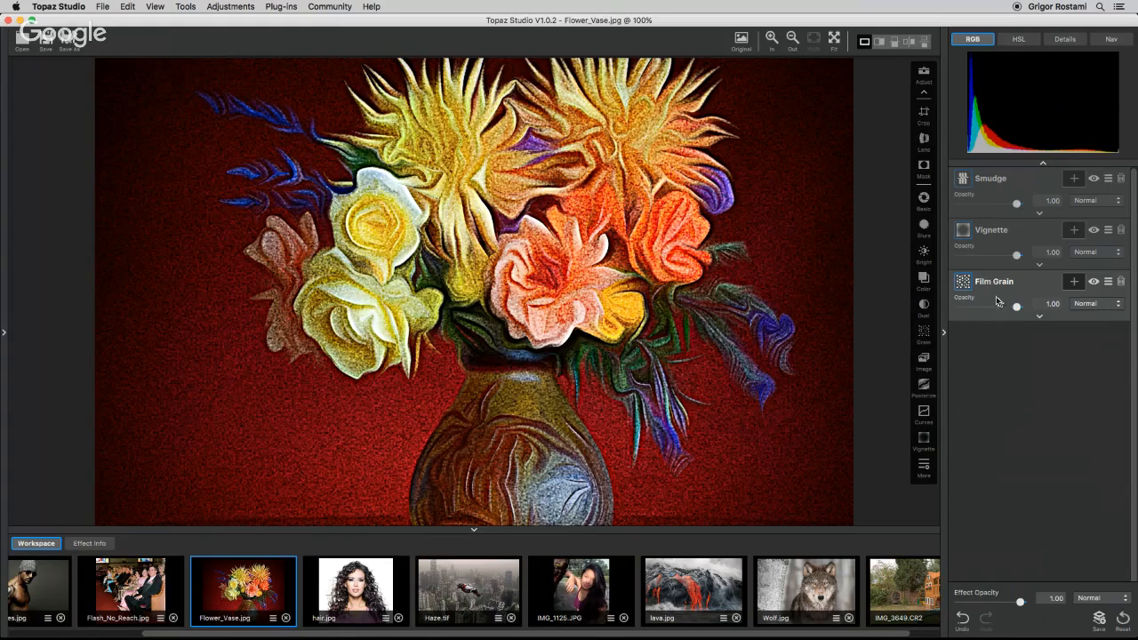
Move Film Grain to the top of the adjustment stack and toggle each adjustment's visibility to compare effects.
left_click_drag(1023, 289, 1034, 178)
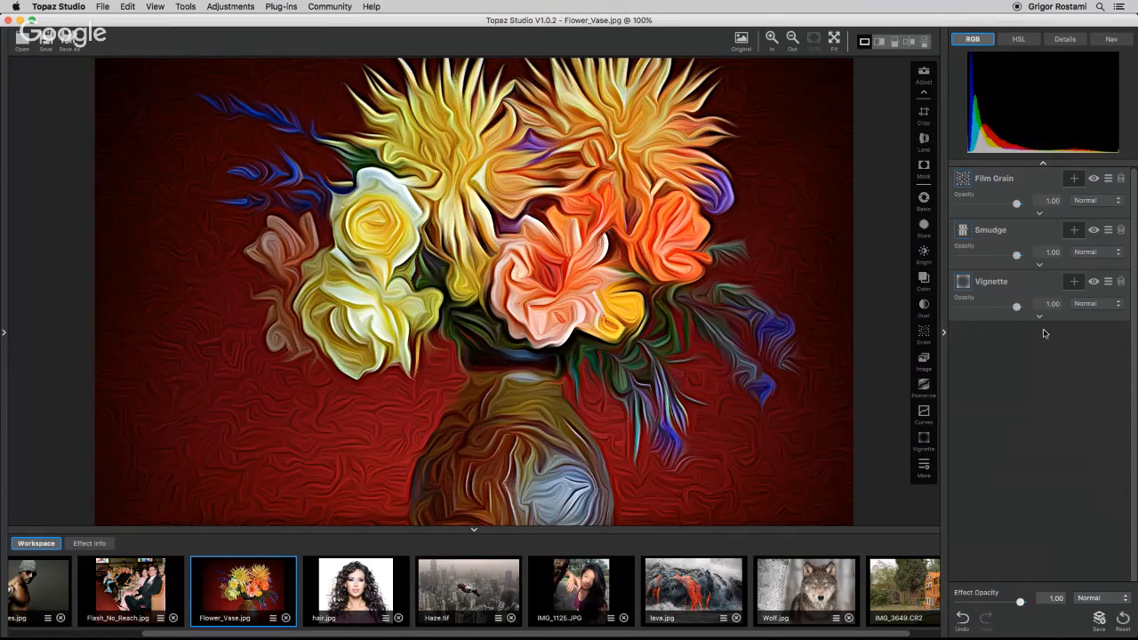
left_click(1093, 281)
left_click(1095, 230)
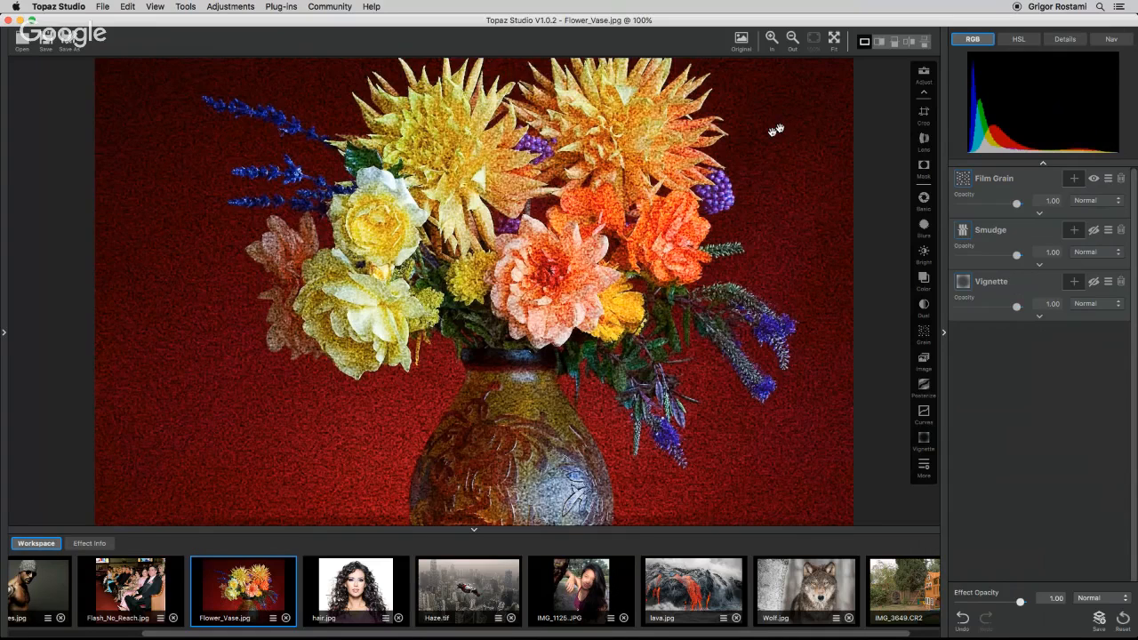
left_click(1094, 231)
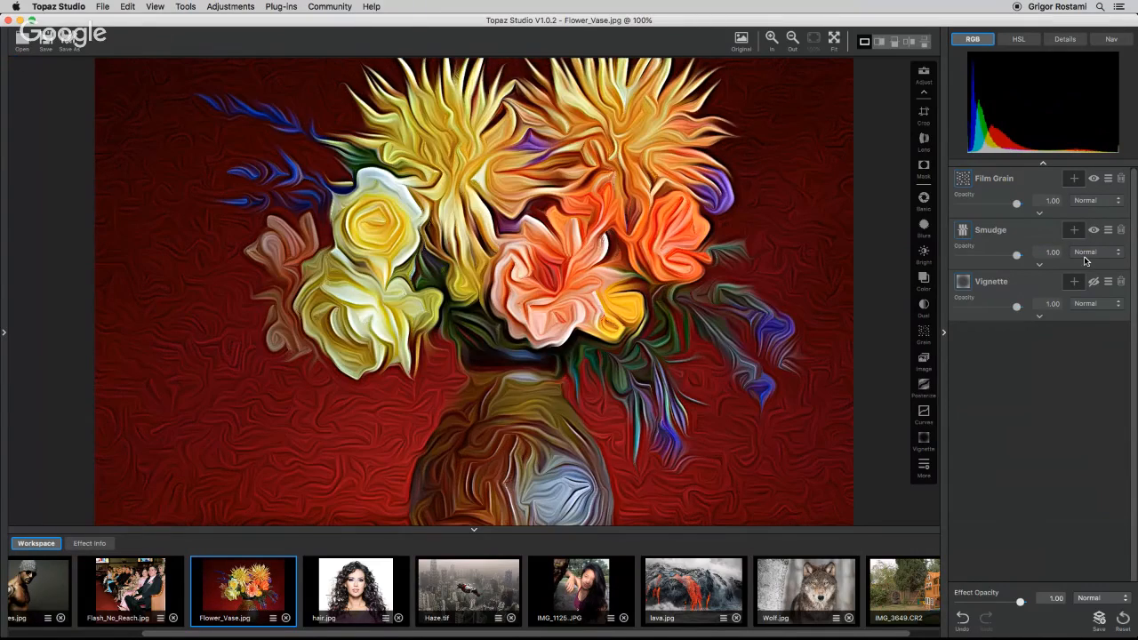
left_click(1094, 280)
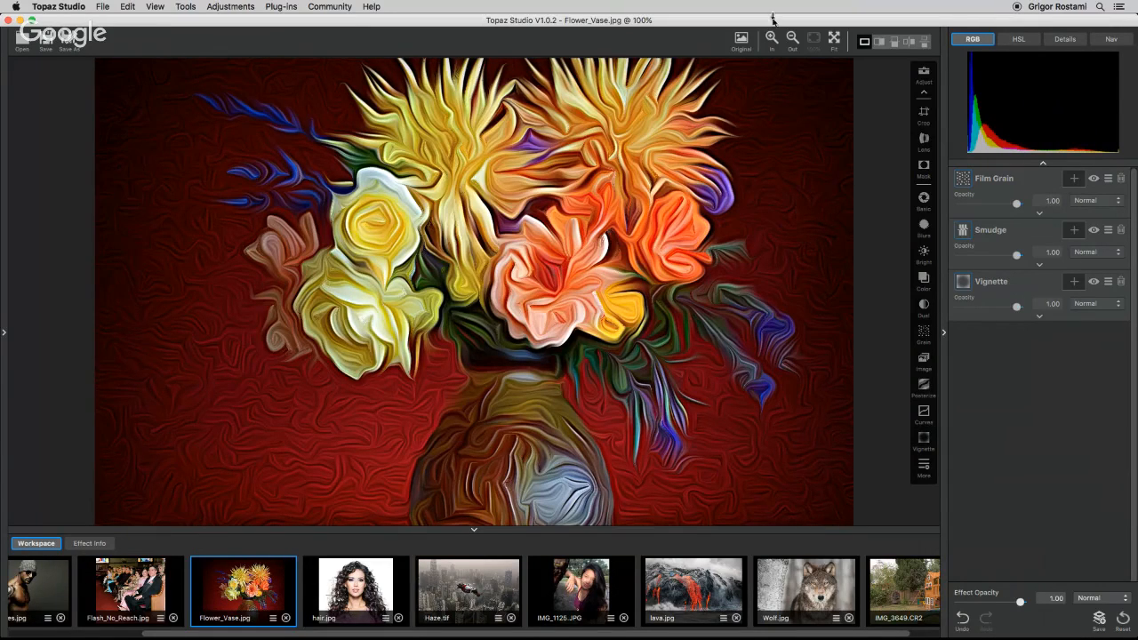
left_click(833, 40)
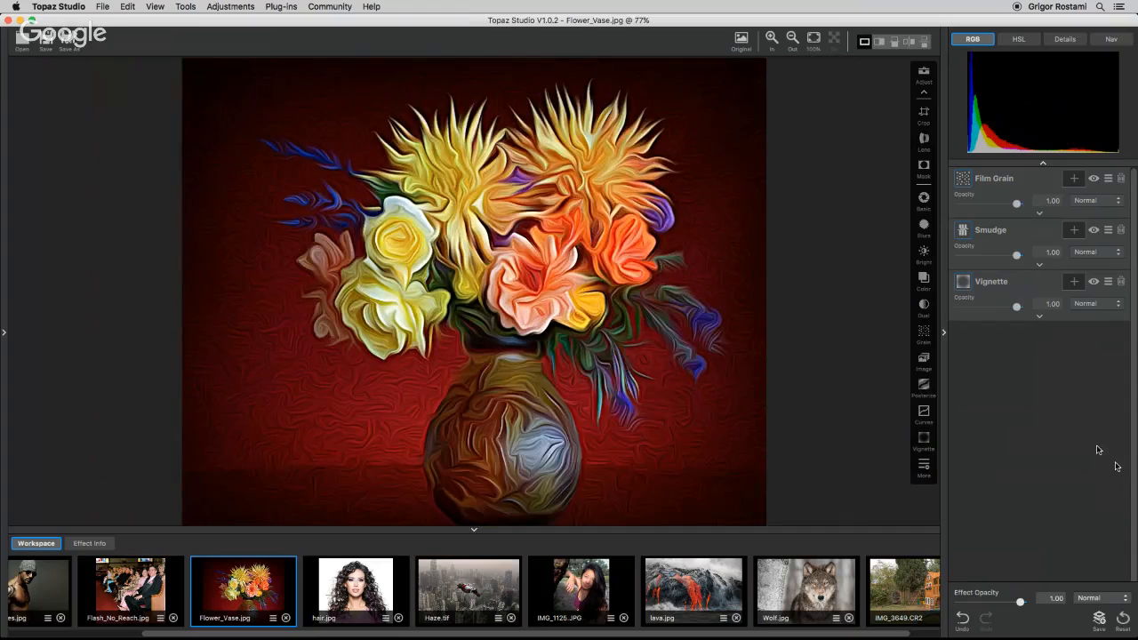
left_click(1094, 180)
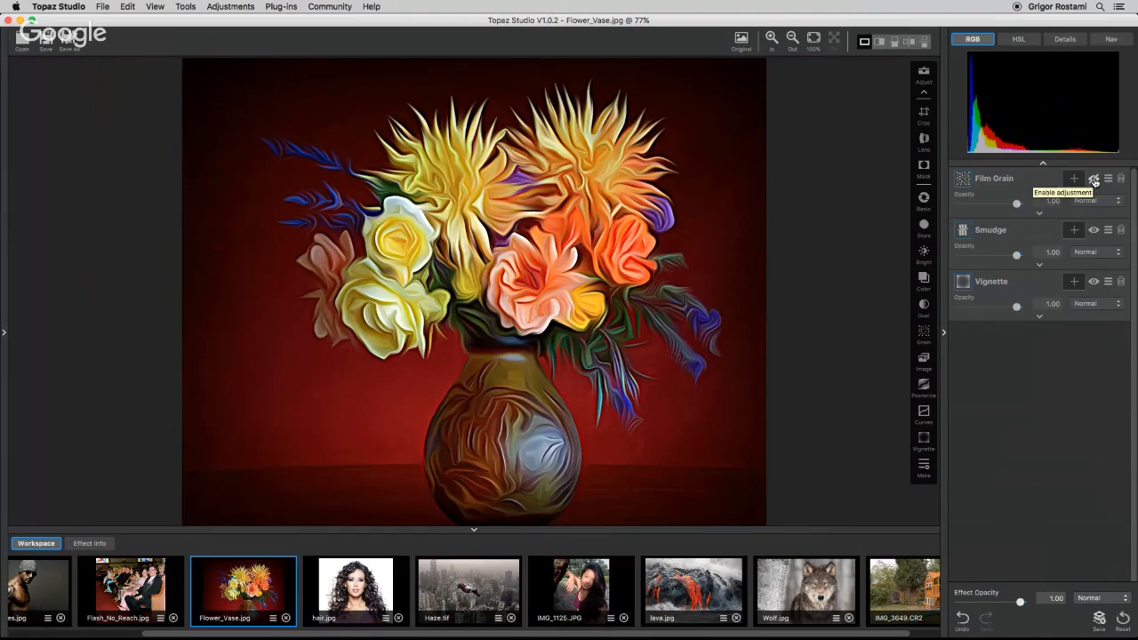
left_click(1094, 180)
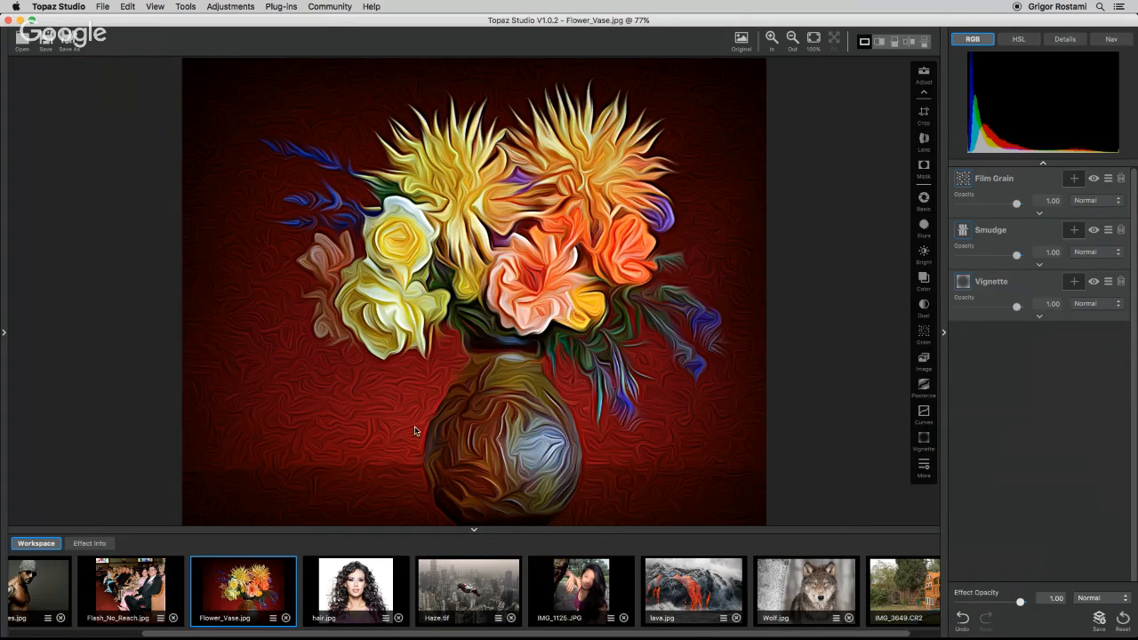
Duplicate Flower_Vase.jpg, open the copy Flower_Vase-0.jpg, and reset its adjustments.
left_click(273, 618)
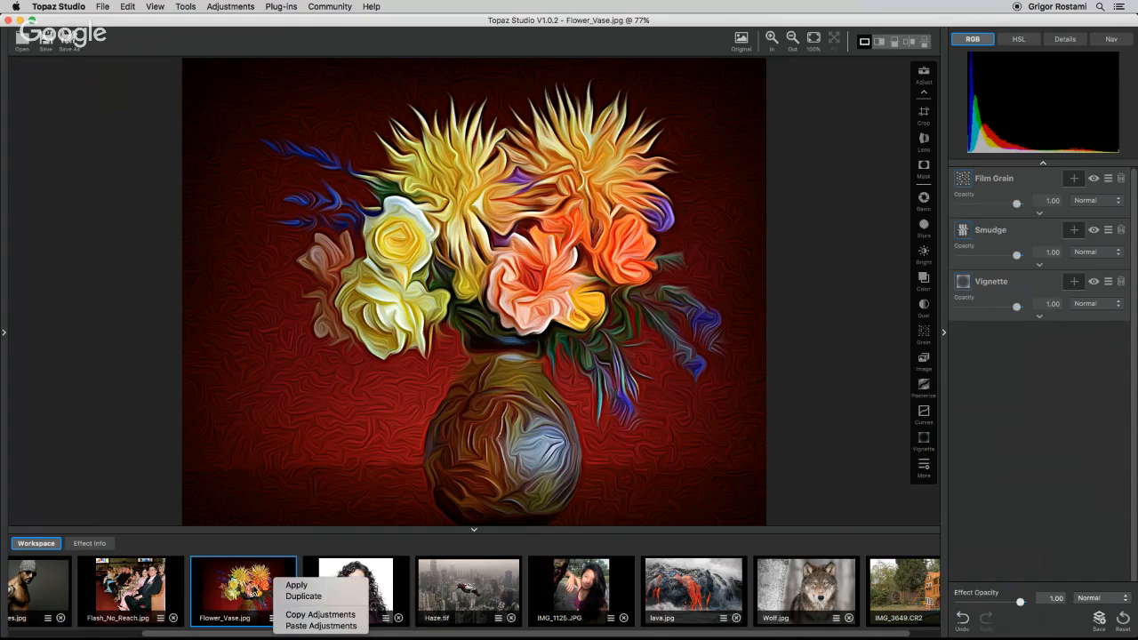
left_click(303, 596)
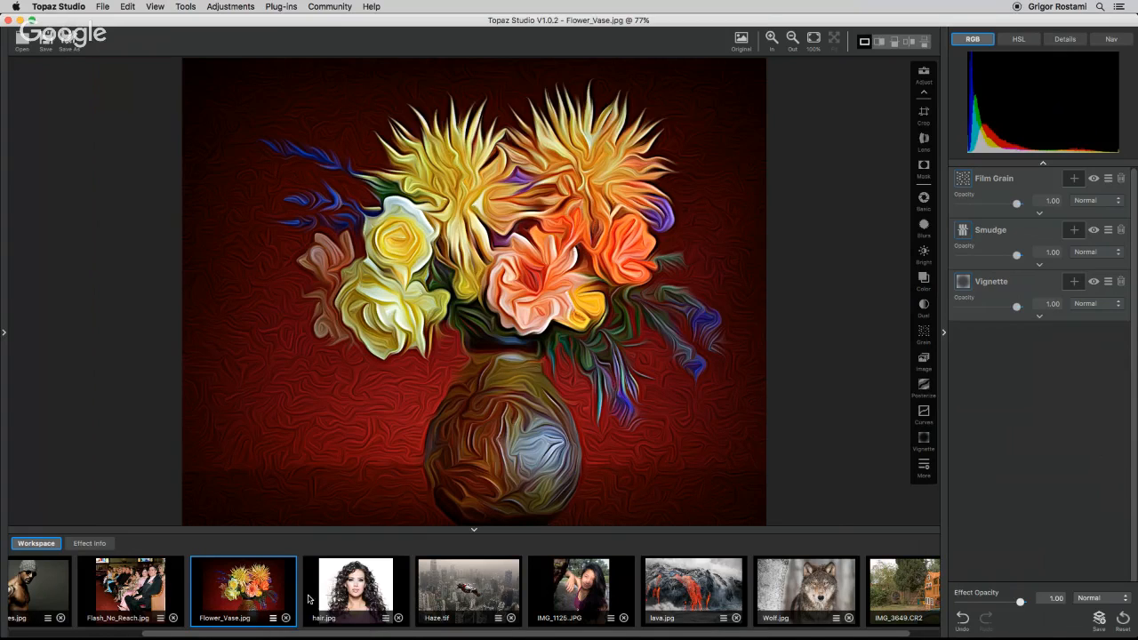
left_click(907, 634)
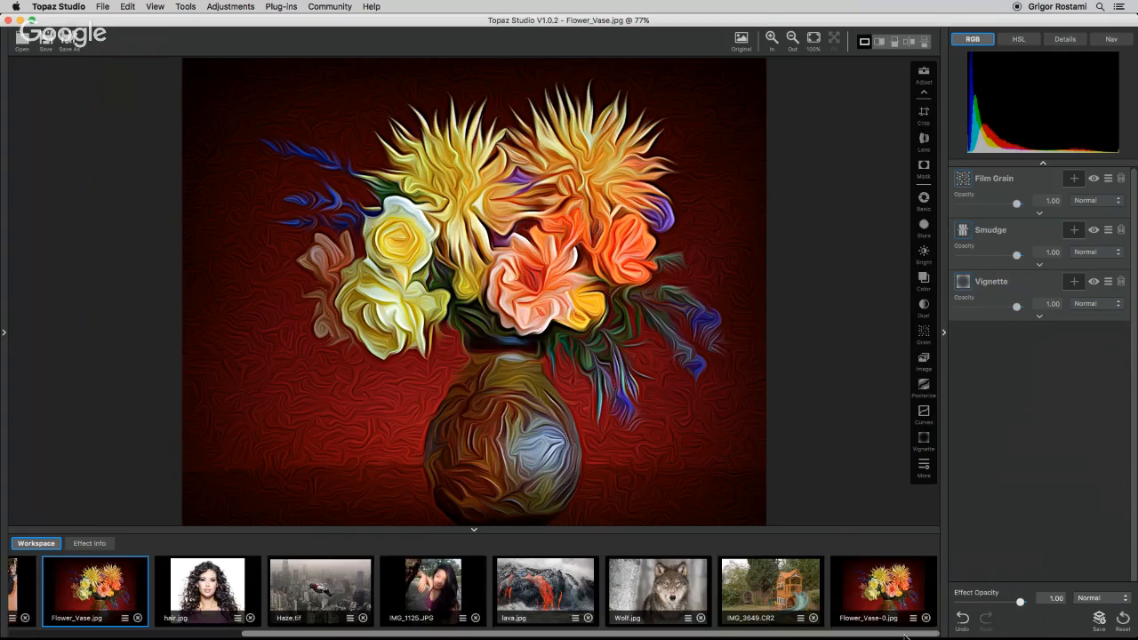
left_click(889, 589)
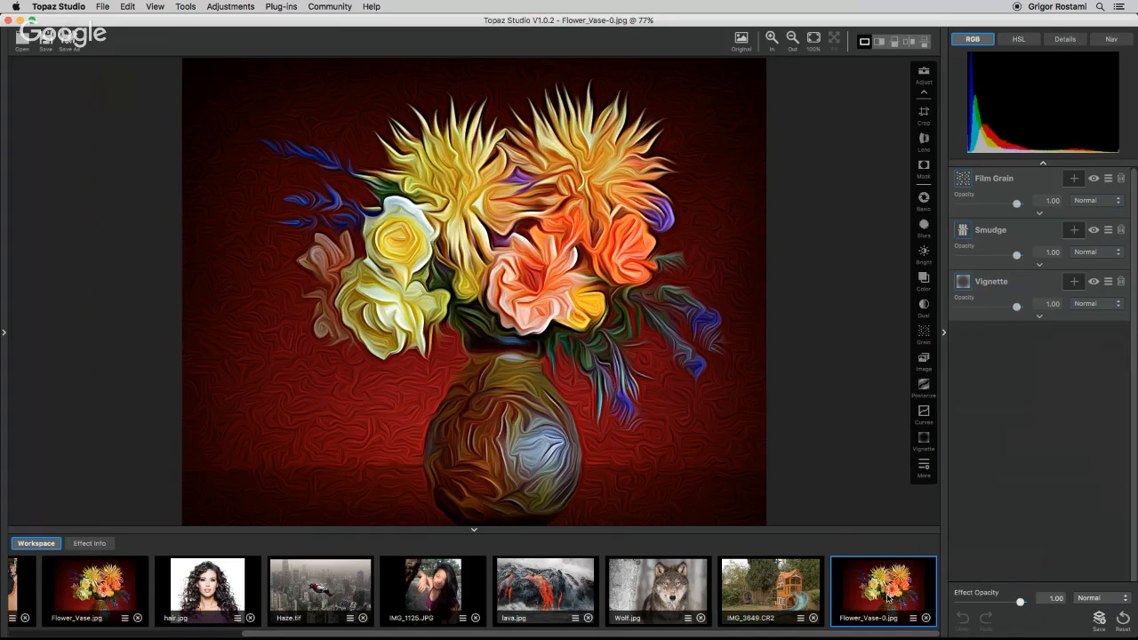
left_click(913, 617)
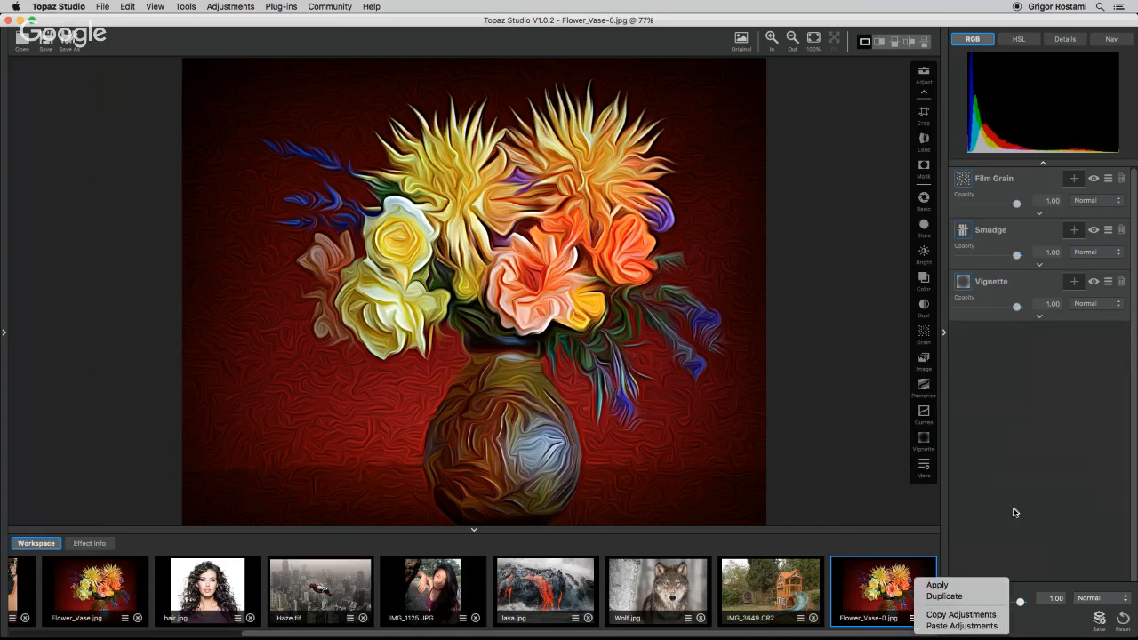
left_click(1122, 618)
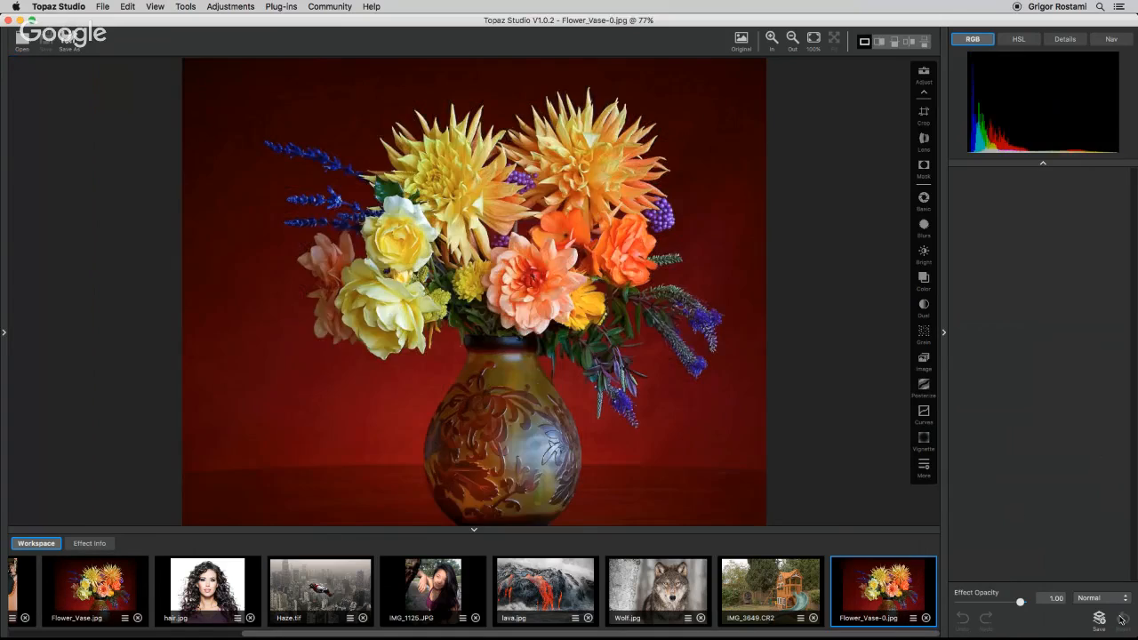
Apply the e1 favorite preset to the duplicated image and close the preset panel.
left_click(5, 332)
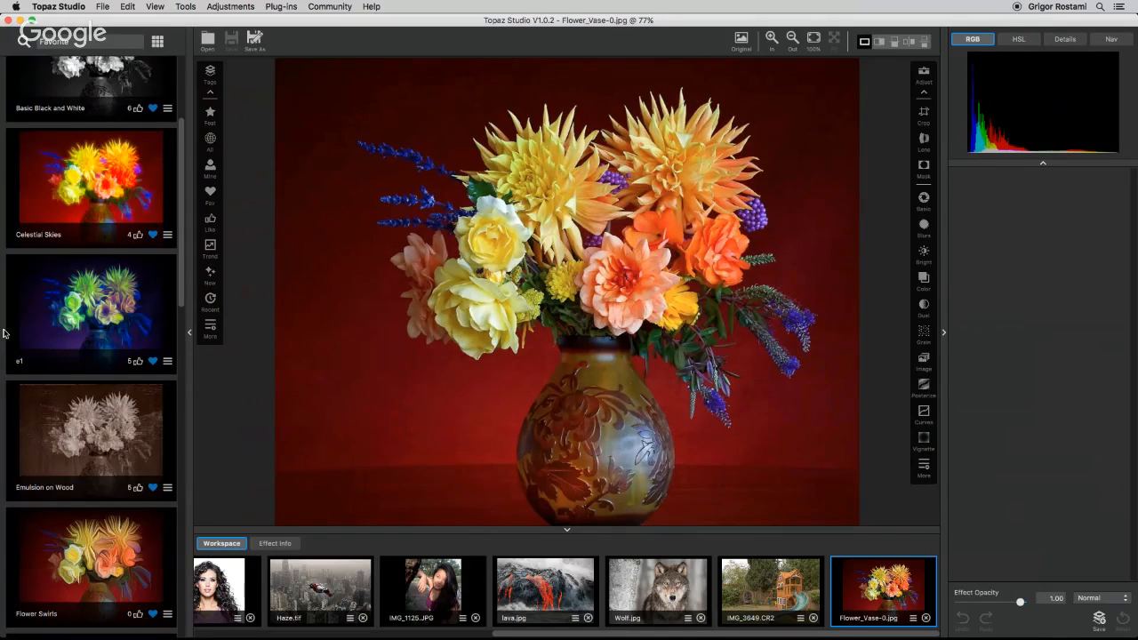
left_click(110, 319)
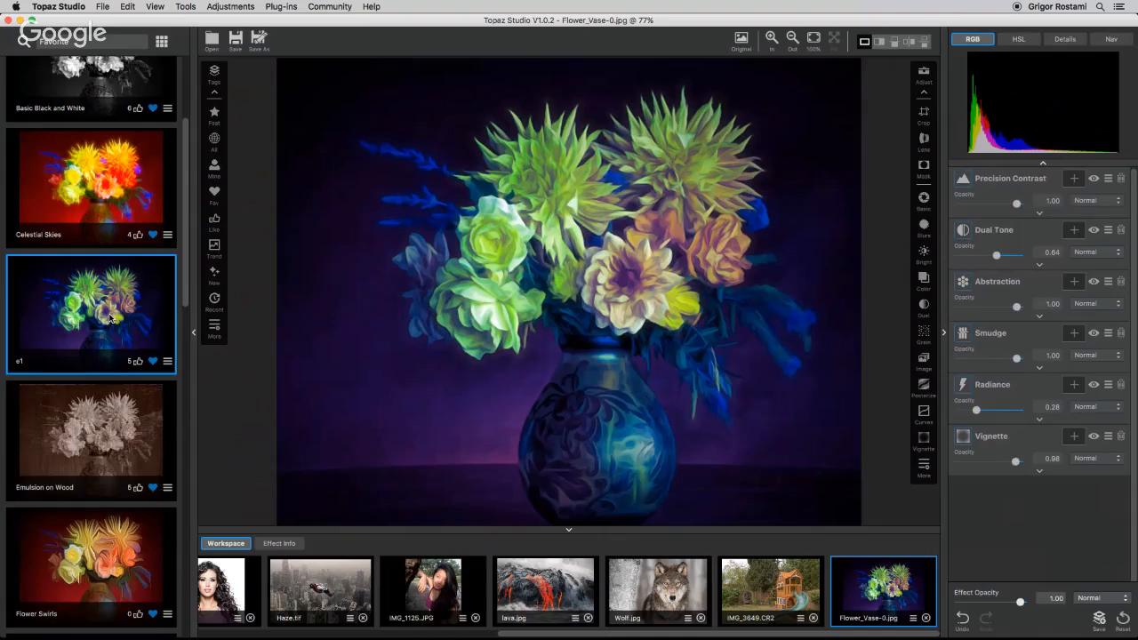
left_click(194, 332)
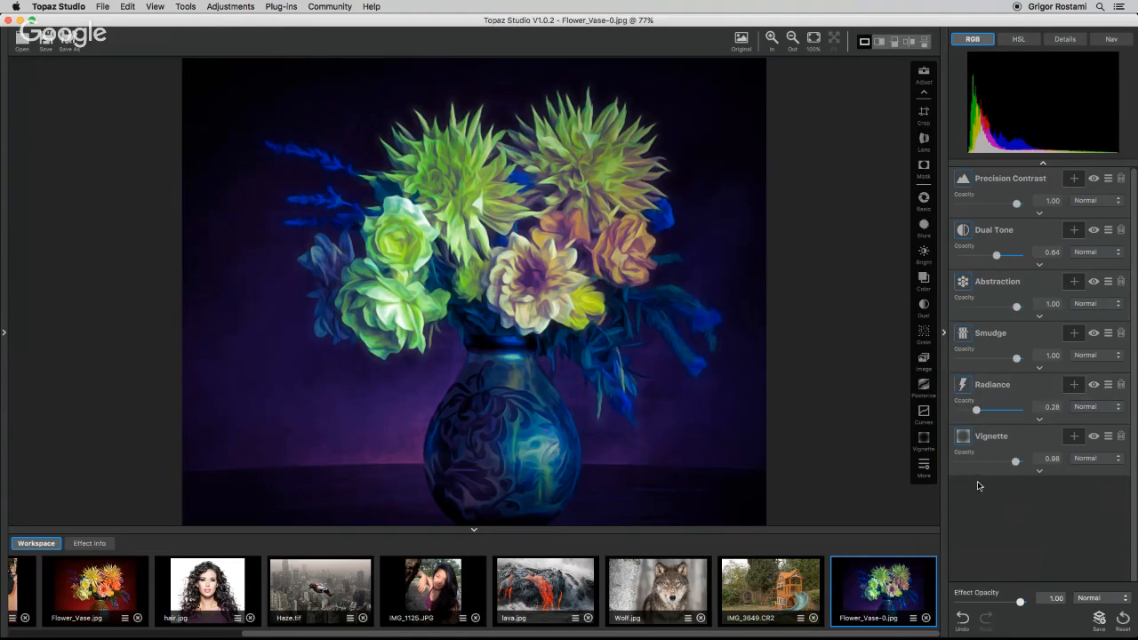
Switch to the Topaz Impression 2 plug-in and return to its preset browser.
left_click(287, 7)
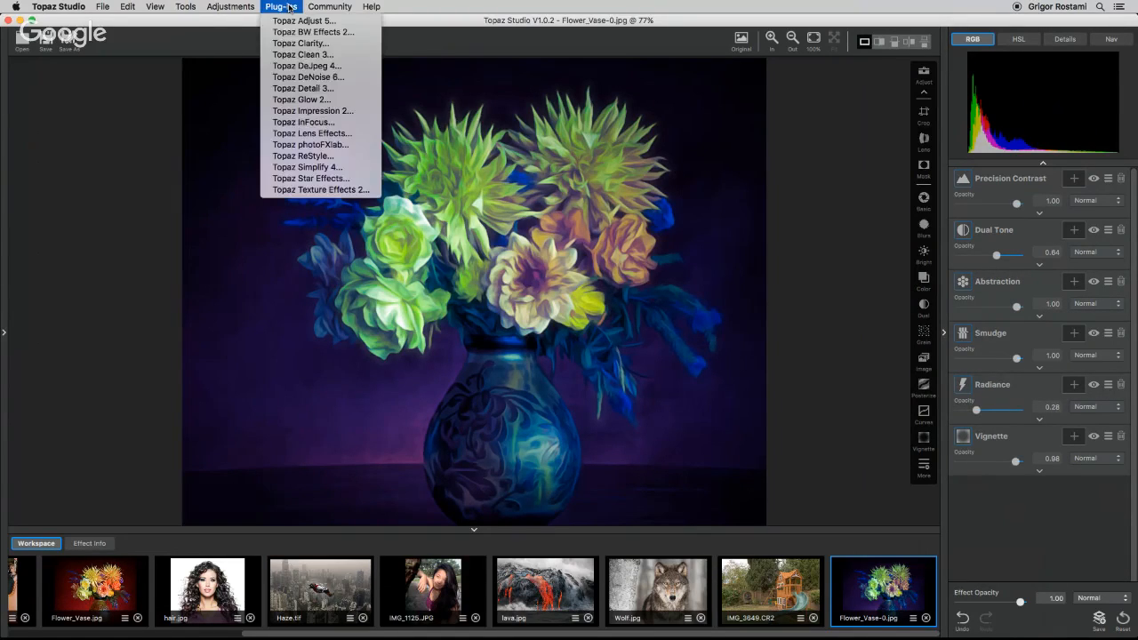
left_click(313, 112)
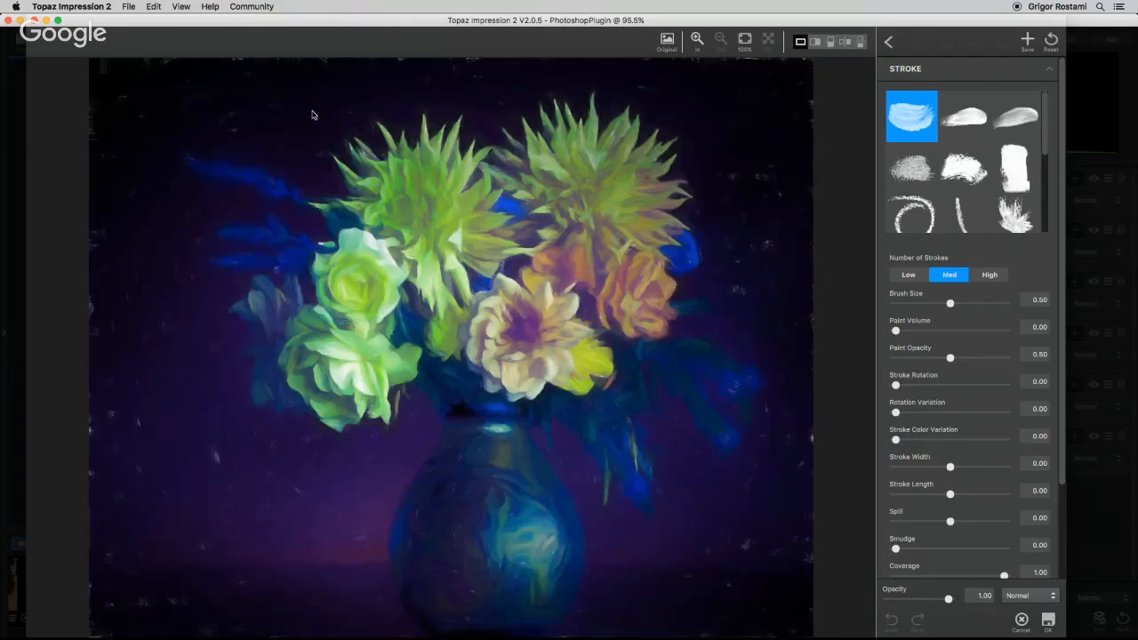
left_click(888, 41)
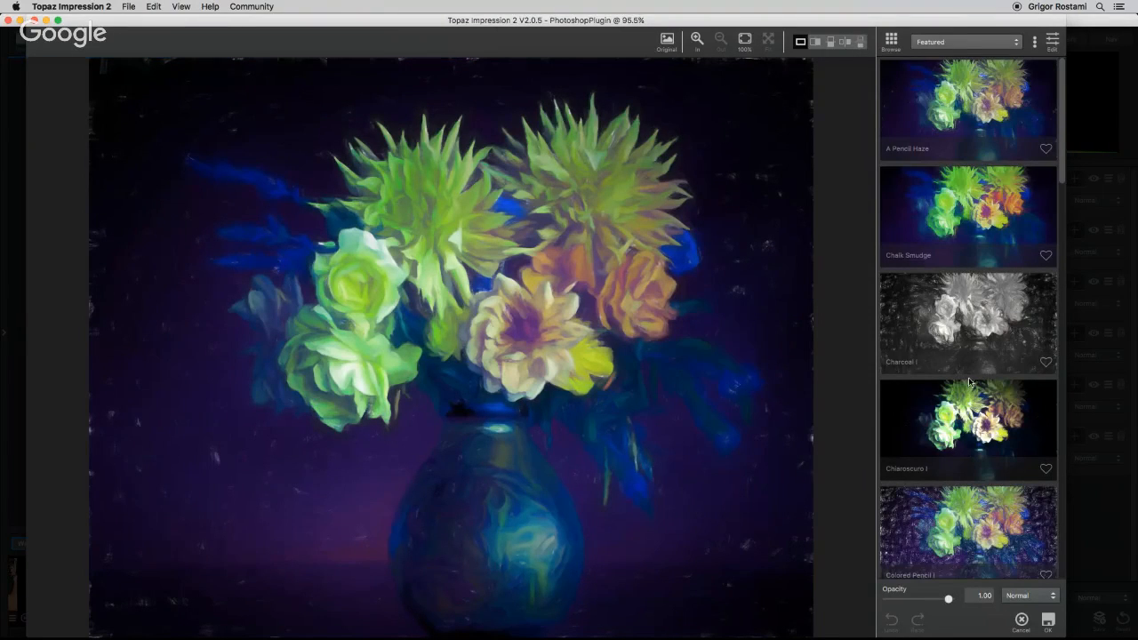
Apply the Crayon Scratch preset and open its stroke settings.
scroll(930, 360, "down", 3)
scroll(931, 360, "down", 2)
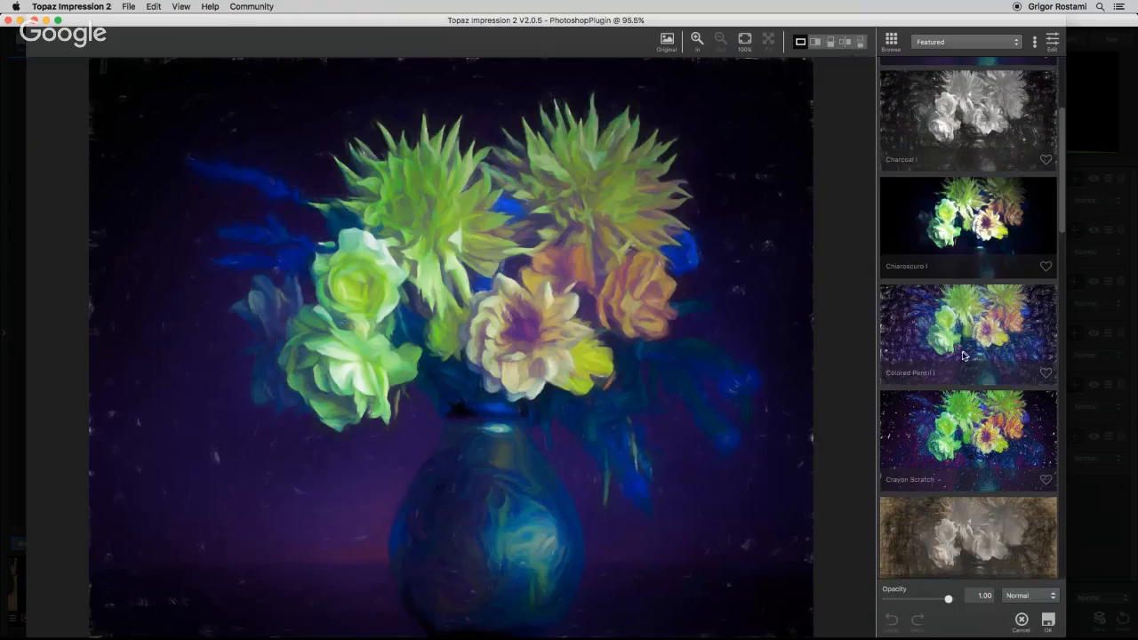
left_click(1009, 415)
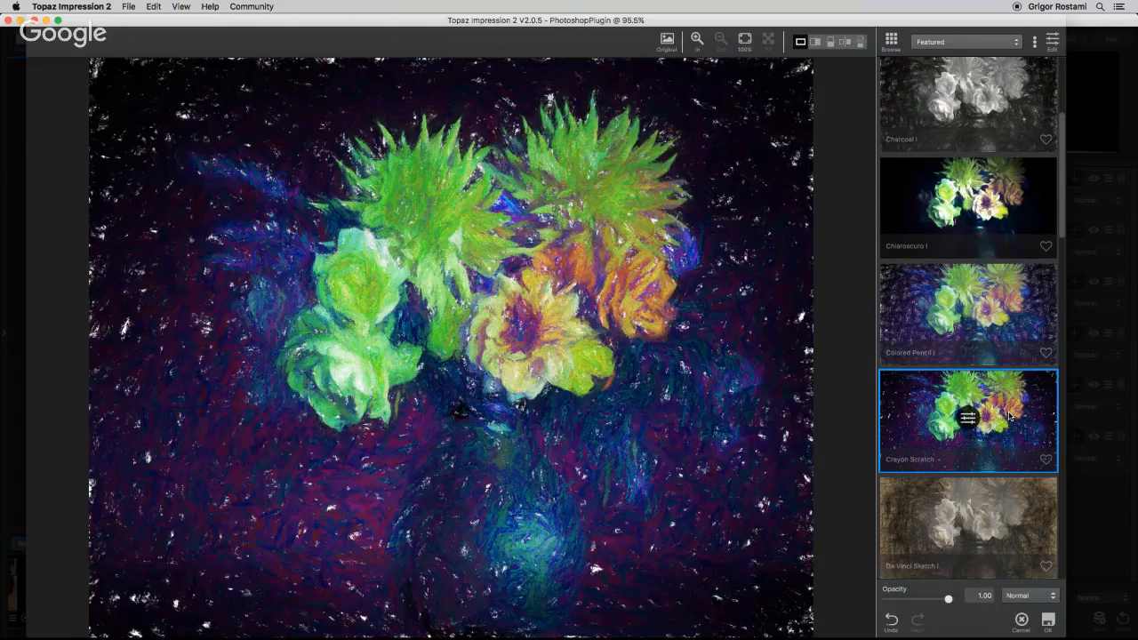
left_click(967, 417)
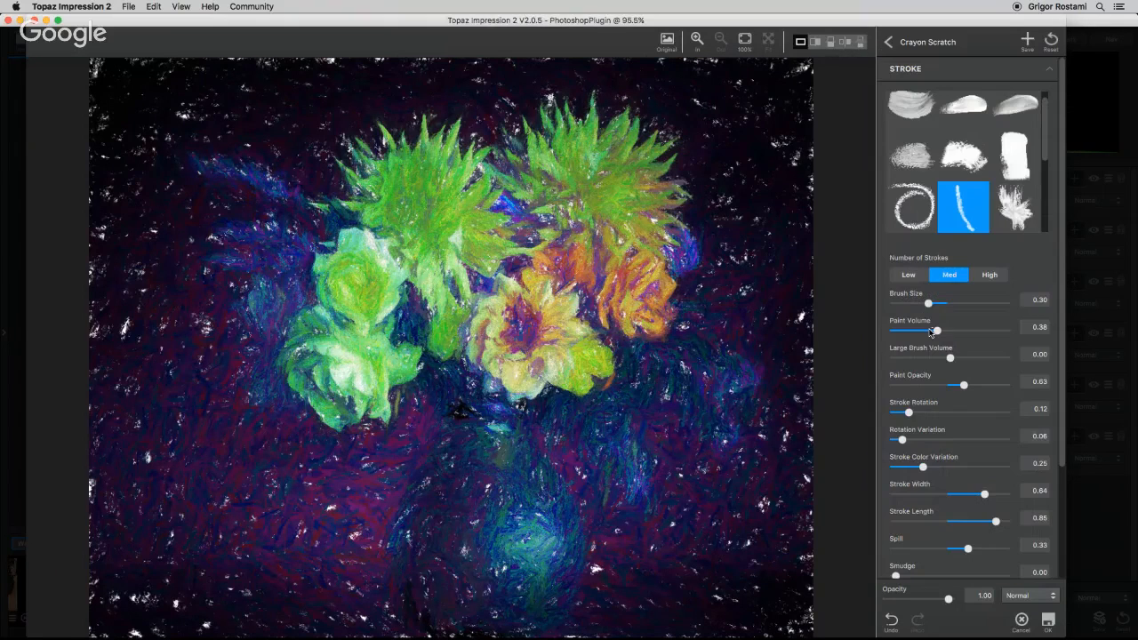
Reduce the Brush Size to 0.23 and apply the Impression result back to the image.
left_click_drag(928, 303, 920, 304)
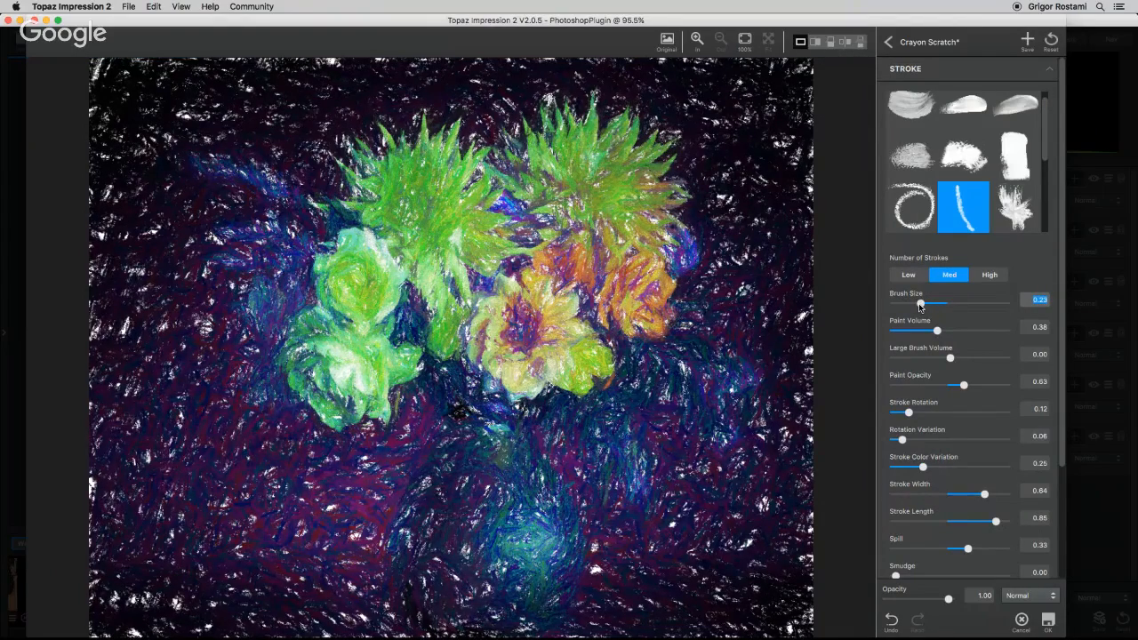
left_click(1048, 621)
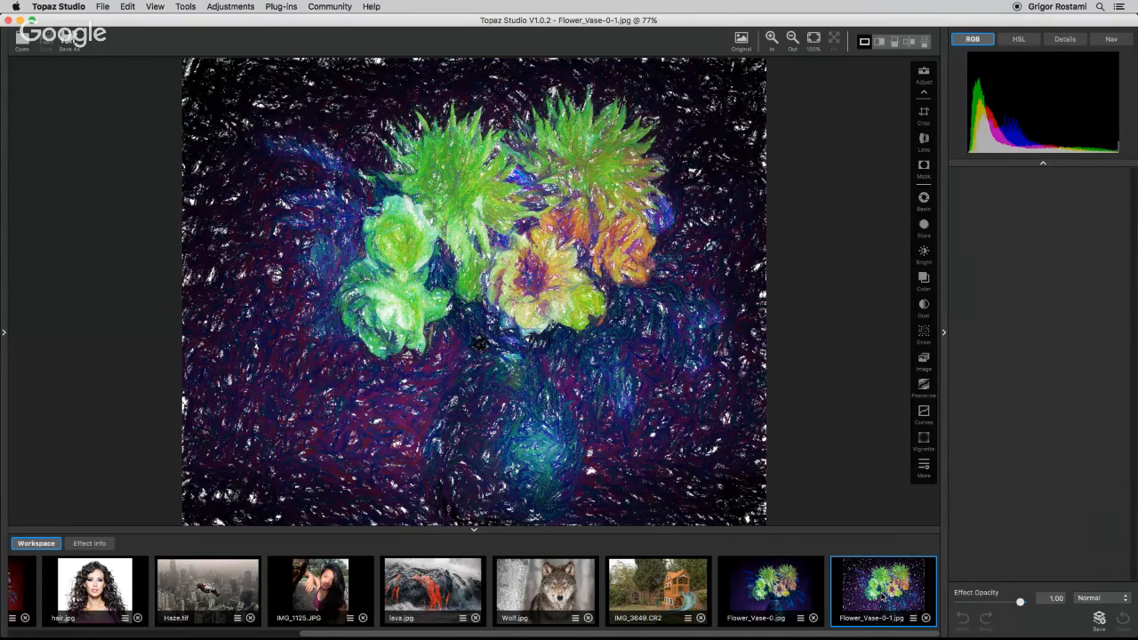
Scroll through the workspace filmstrip and open hair.jpg for editing.
scroll(522, 586, "left", 3)
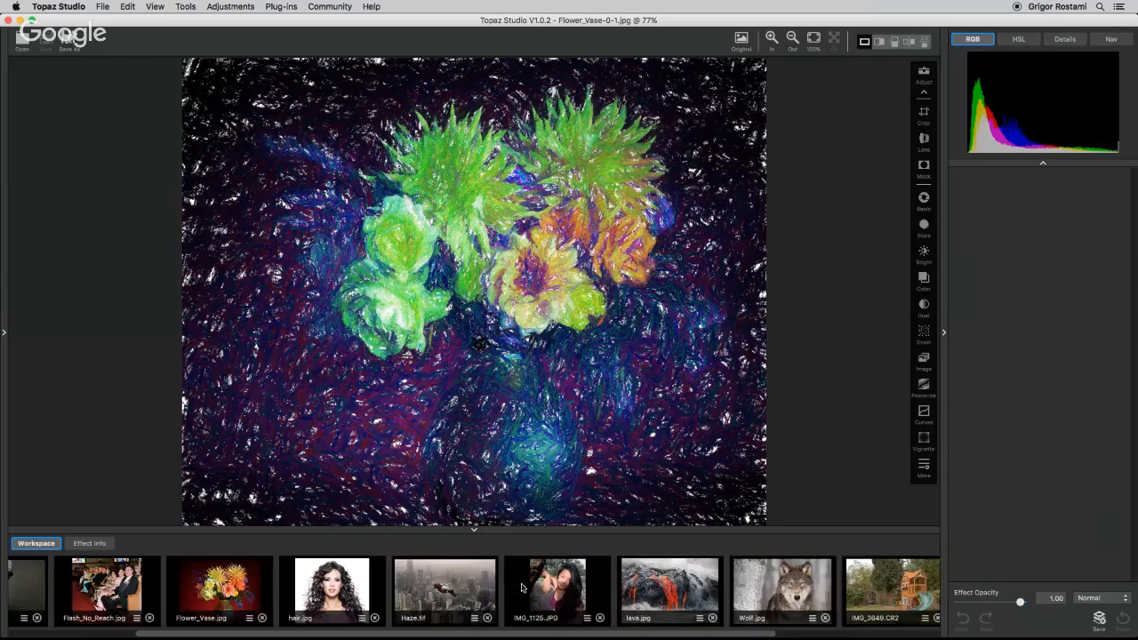
scroll(522, 587, "left", 4)
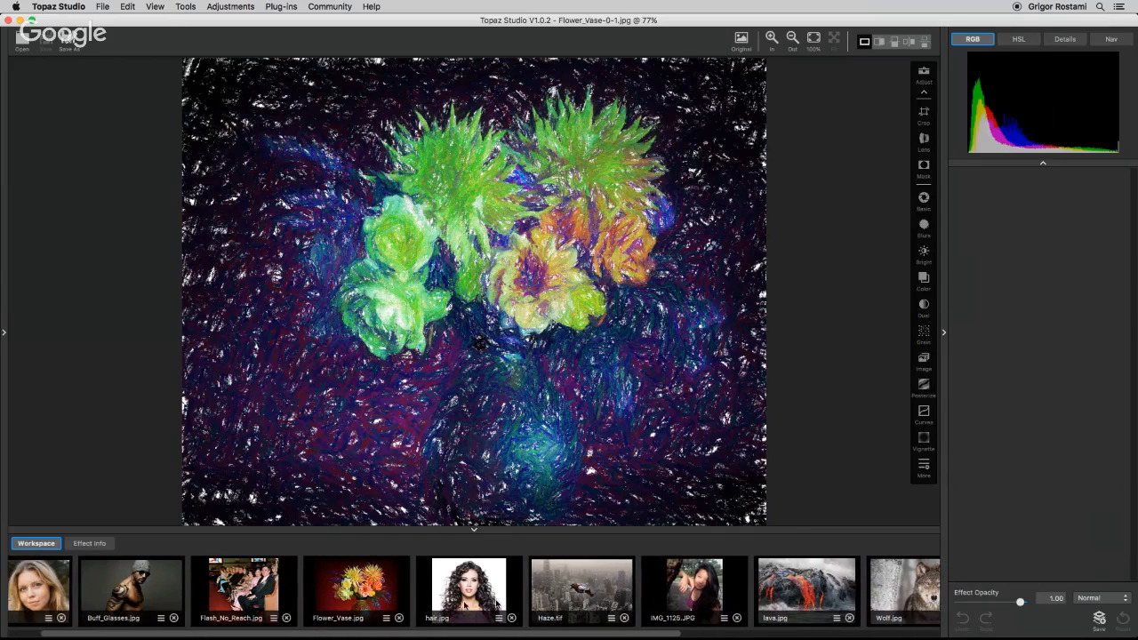
left_click(473, 601)
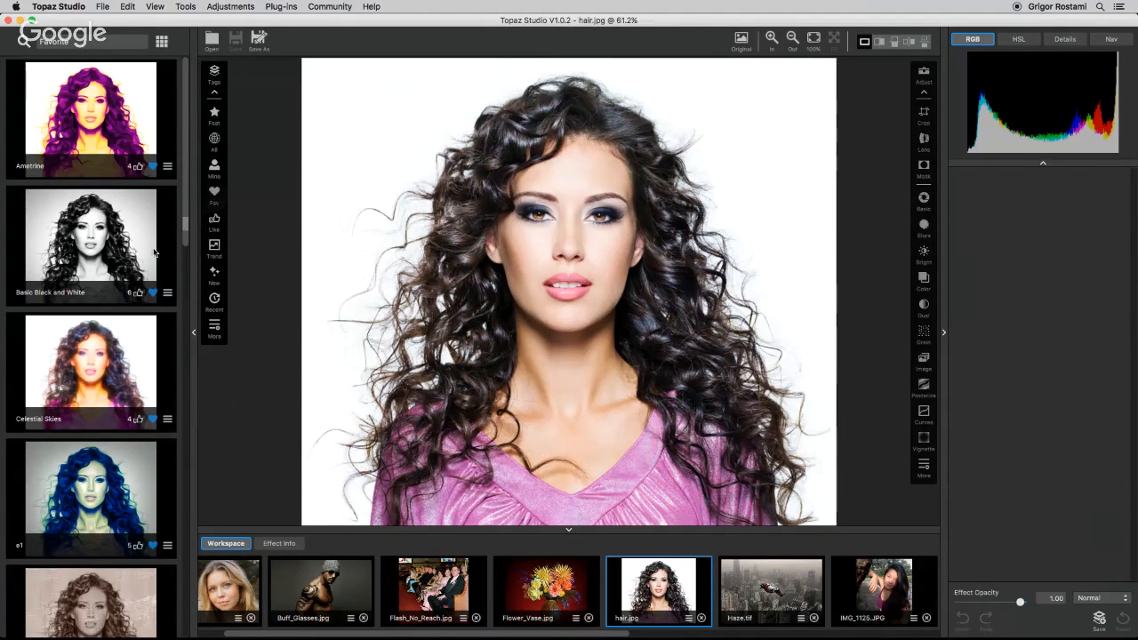
Browse through the favorite presets on hair.jpg and apply the Glowing Details preset.
left_click(98, 154)
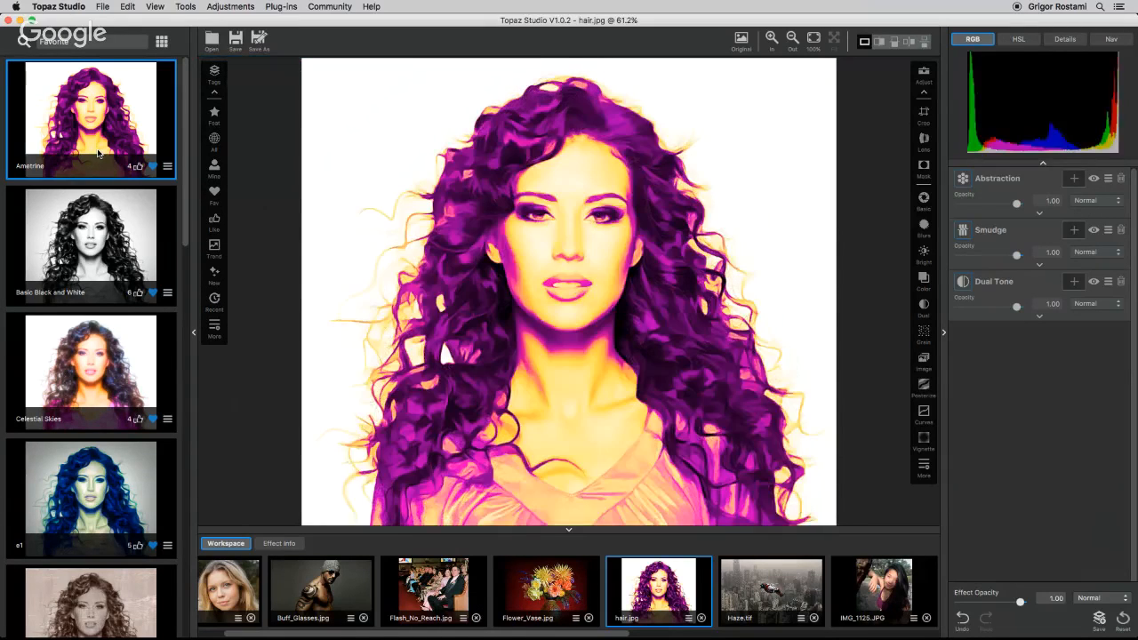
key("Down")
key("Down")
key("Down")
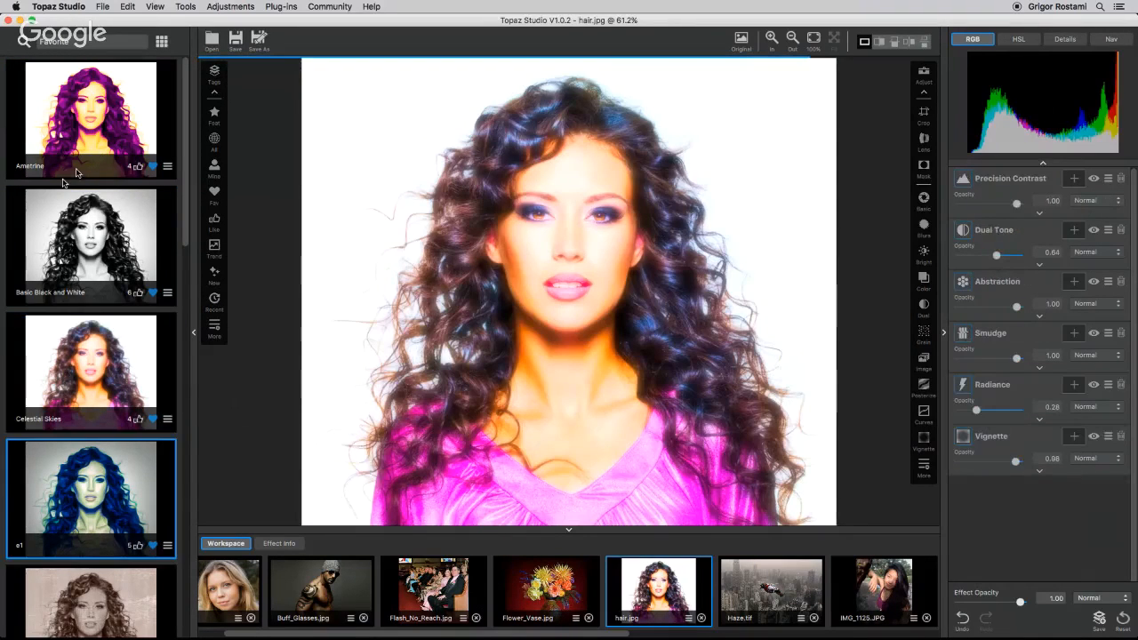
scroll(107, 355, "down", 3)
scroll(118, 385, "down", 10)
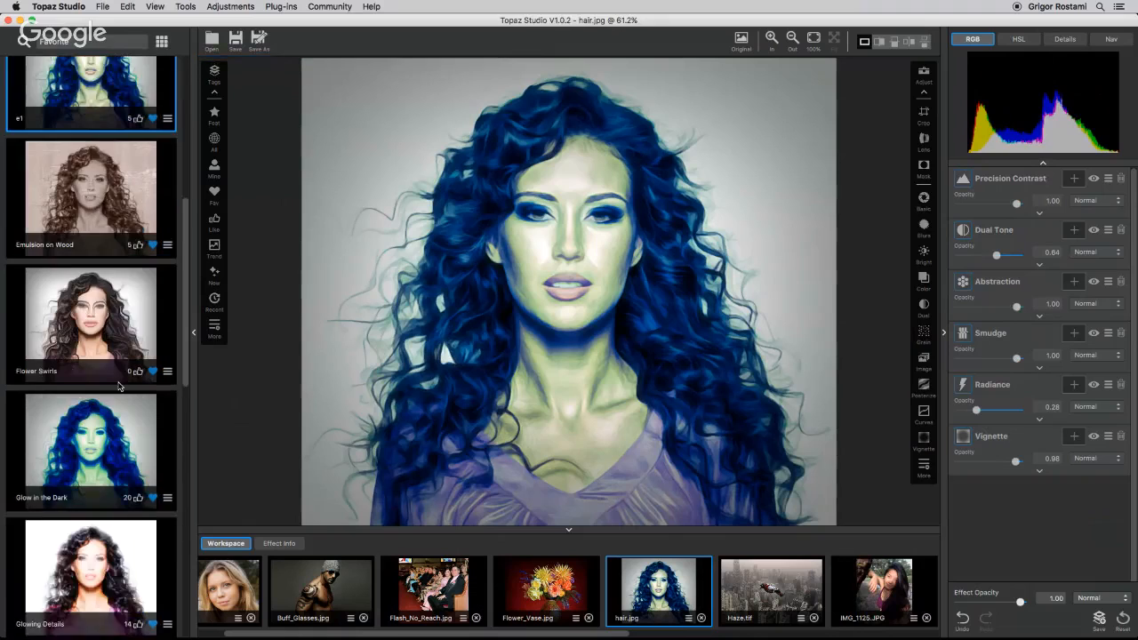
left_click(115, 374)
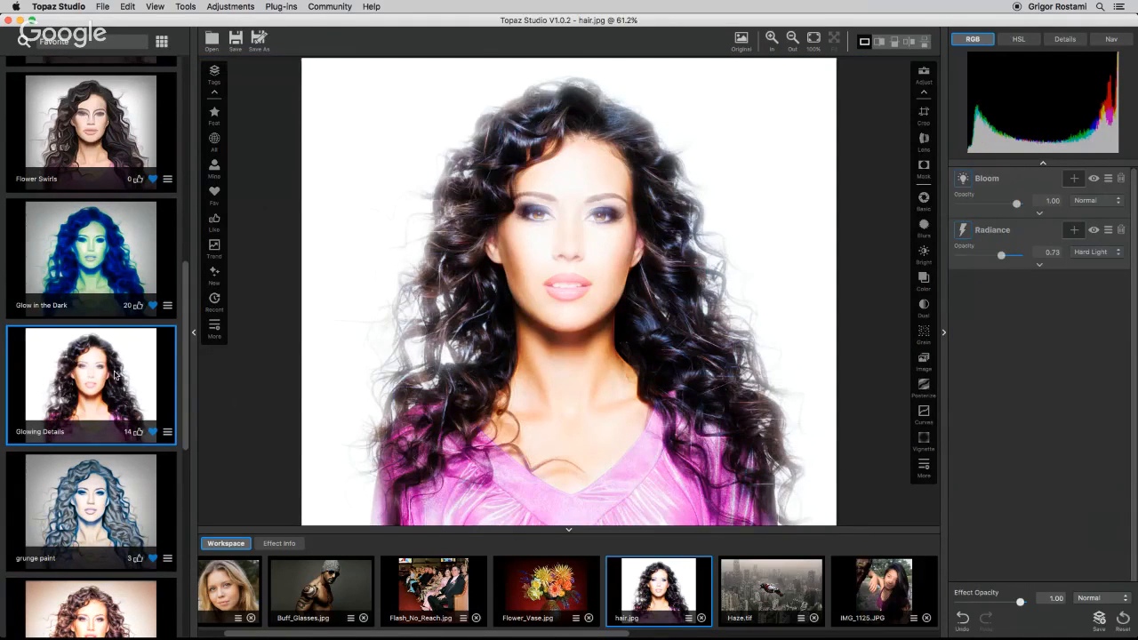
key("Down")
key("Down")
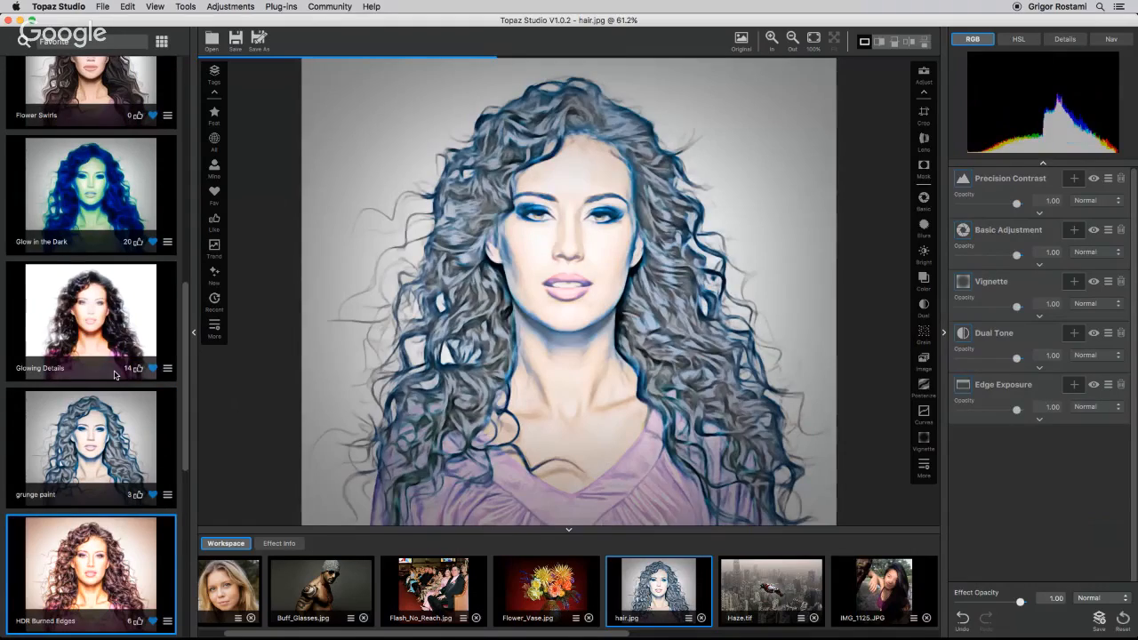
key("Down")
key("Down")
key("Down")
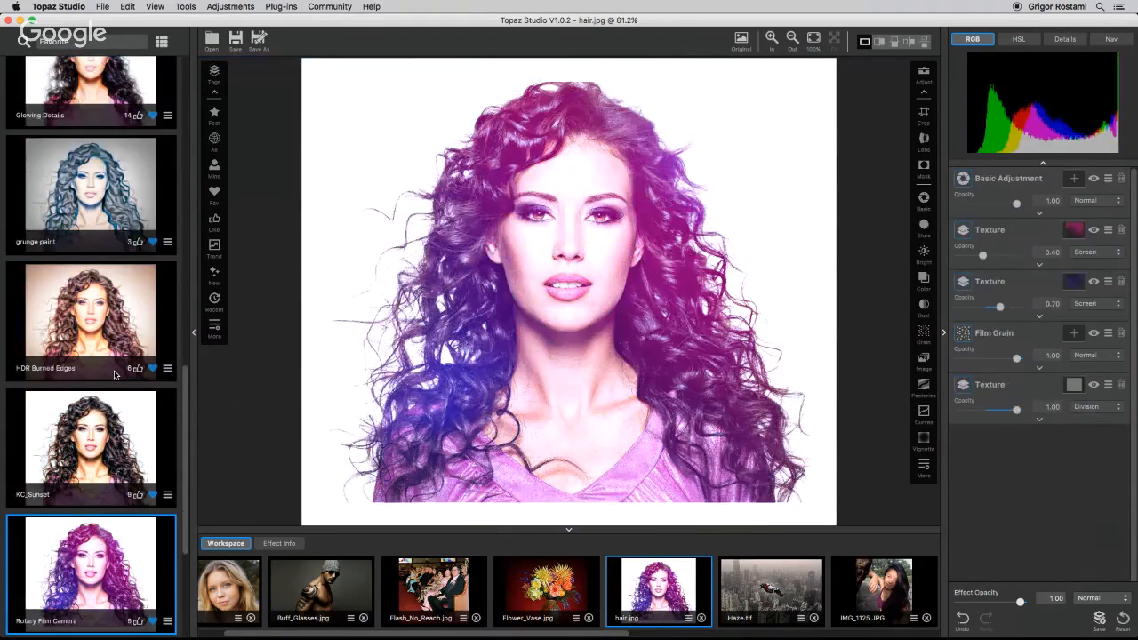
scroll(114, 355, "up", 5)
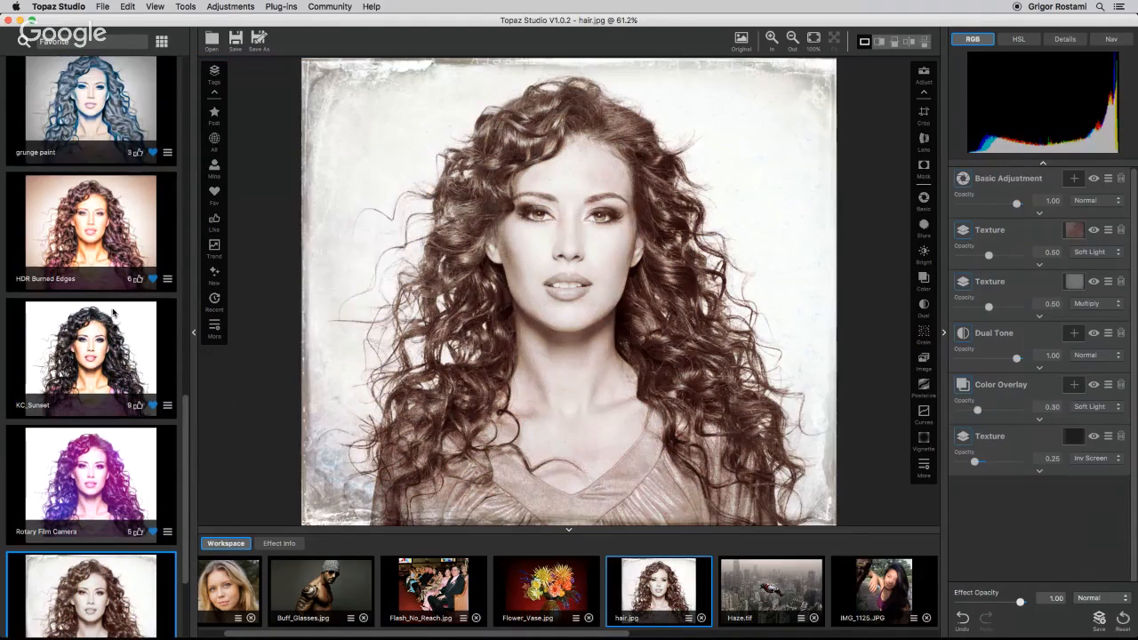
scroll(114, 312, "up", 1)
left_click(122, 226)
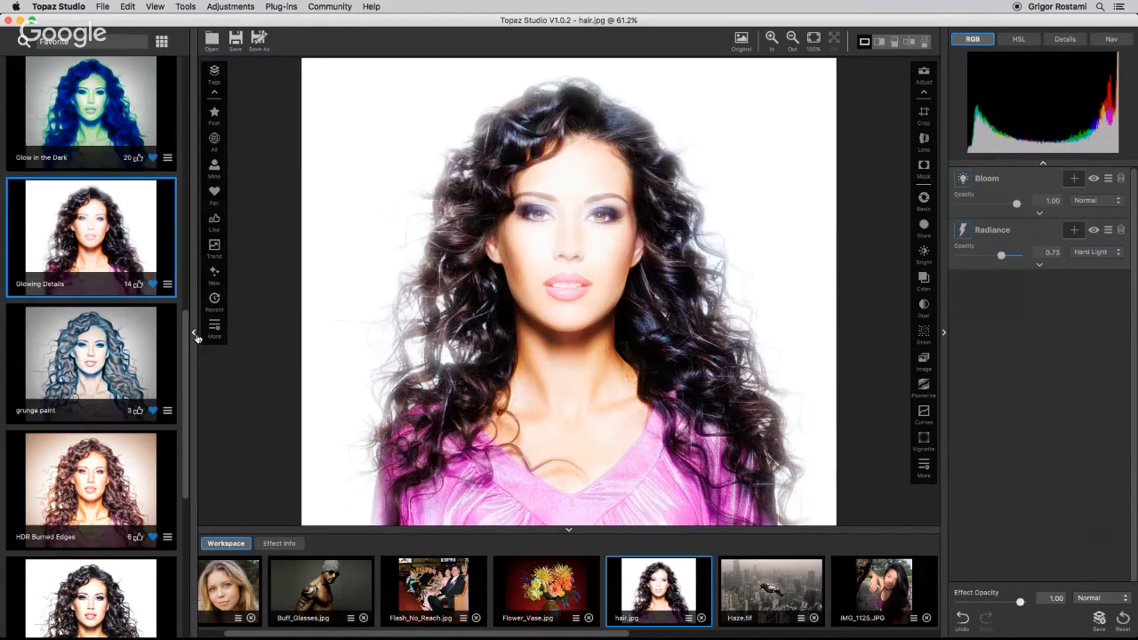
Close the preset panel and delete the Bloom adjustment from the stack.
left_click(195, 334)
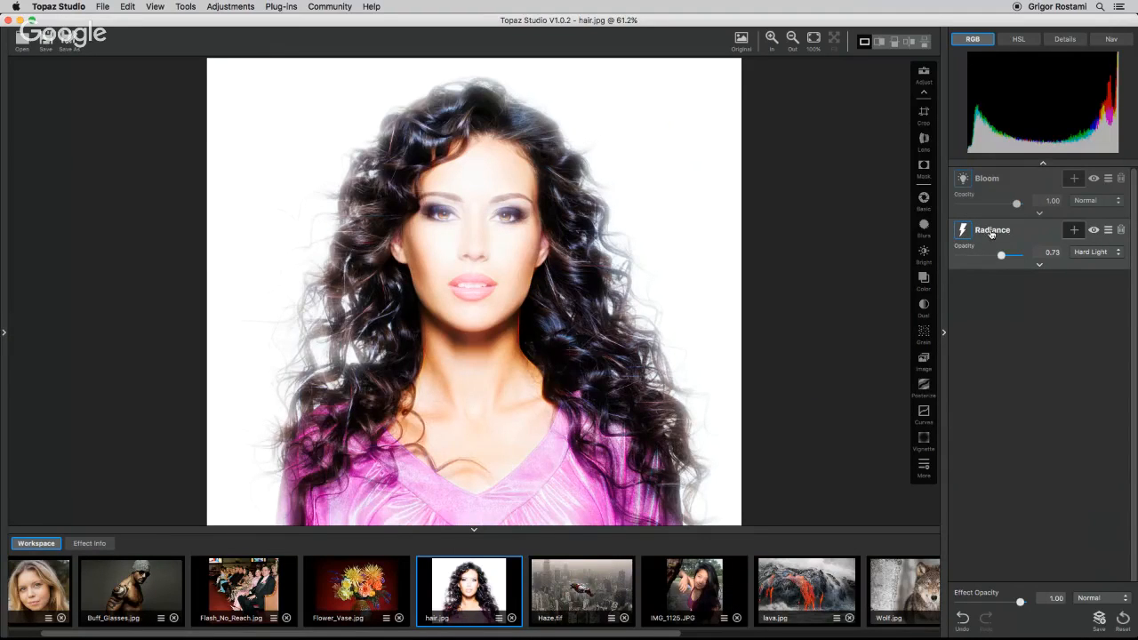
left_click(1121, 178)
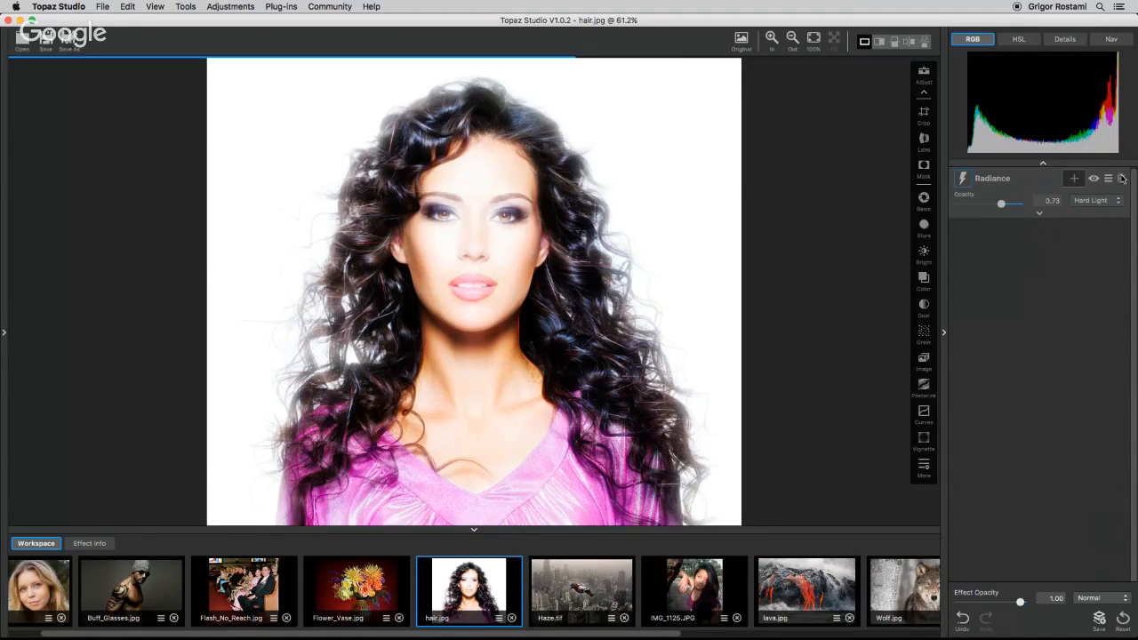
Expand the Radiance settings and set the finishing Fade to 1.00 and finishing Saturation to 0.34.
left_click(1040, 215)
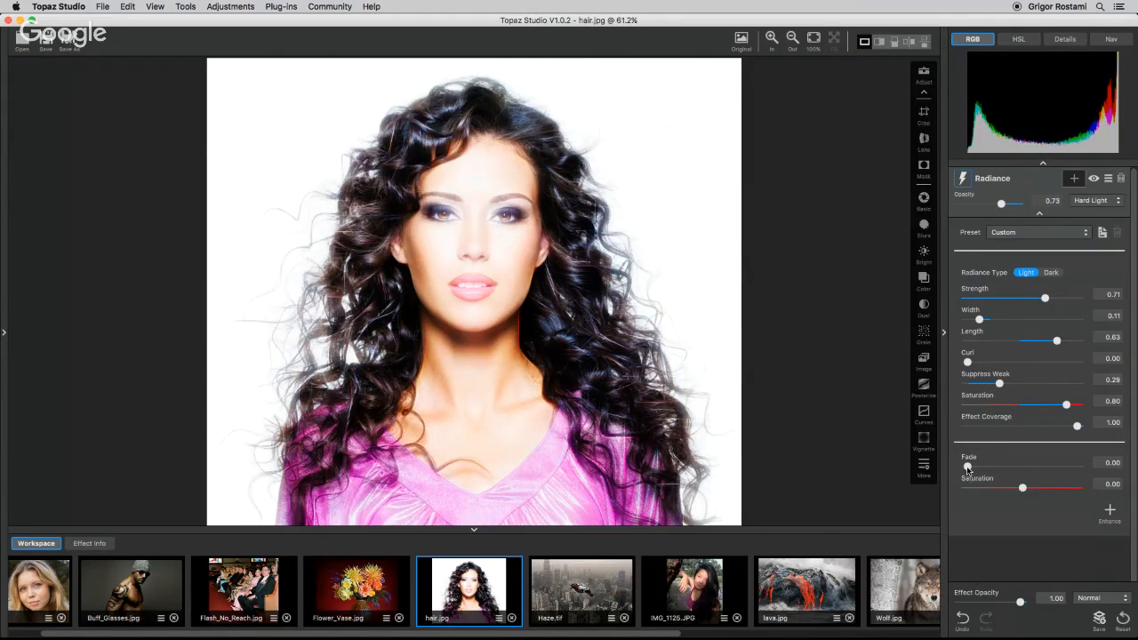
left_click_drag(968, 466, 1078, 466)
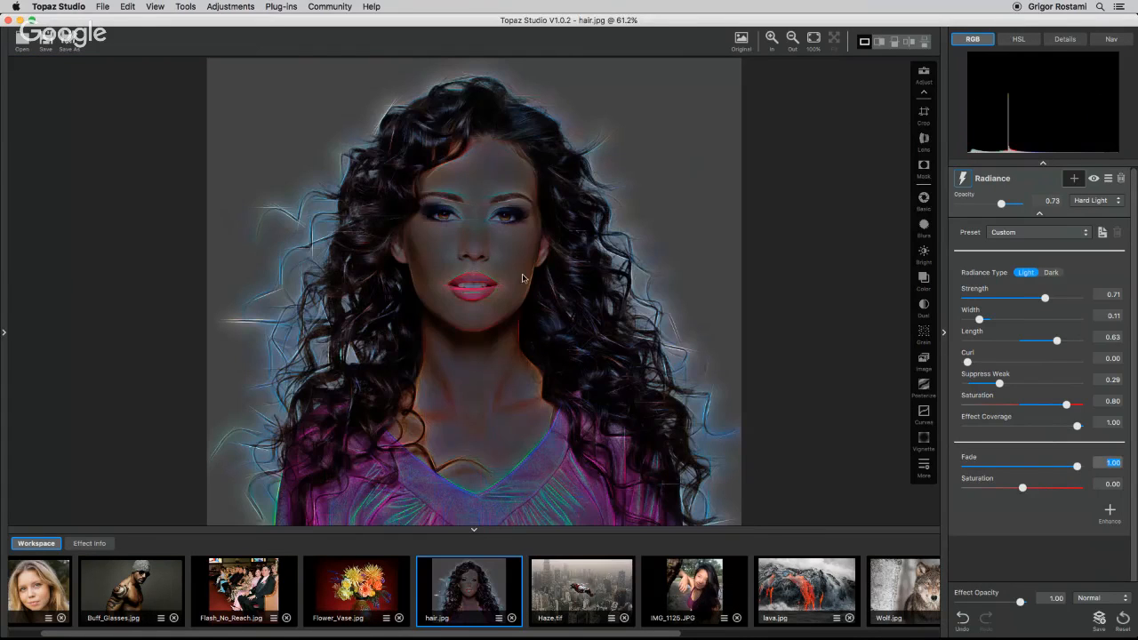
left_click_drag(1022, 488, 1041, 488)
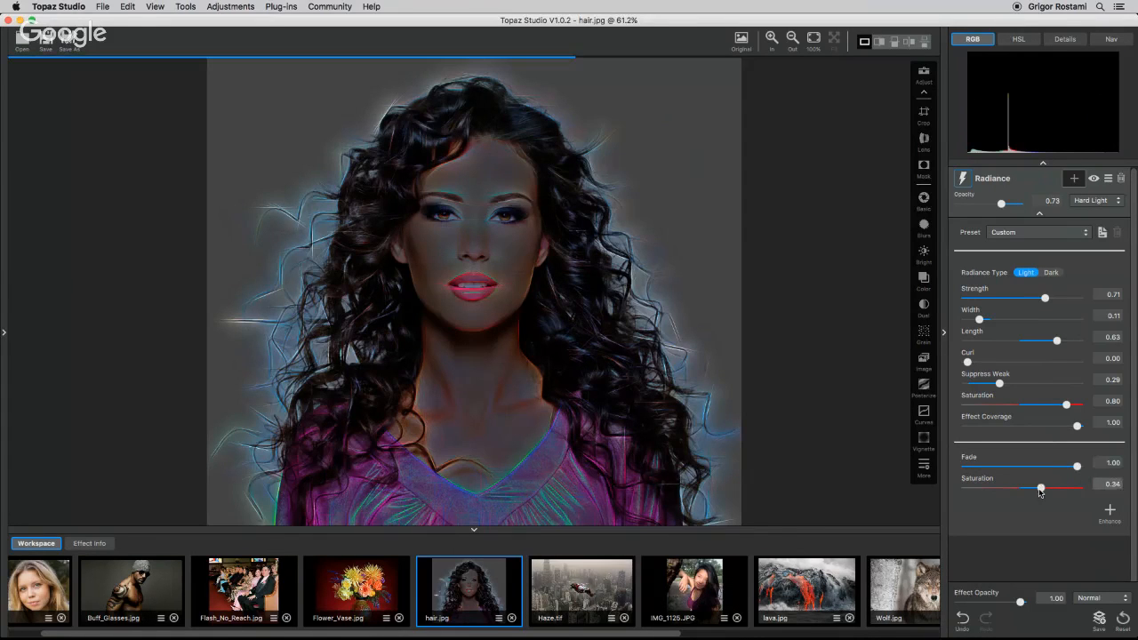
Switch the Radiance blend mode to Normal and adjust the finishing Fade to 0.83 and Saturation to 0.12.
left_click(1106, 200)
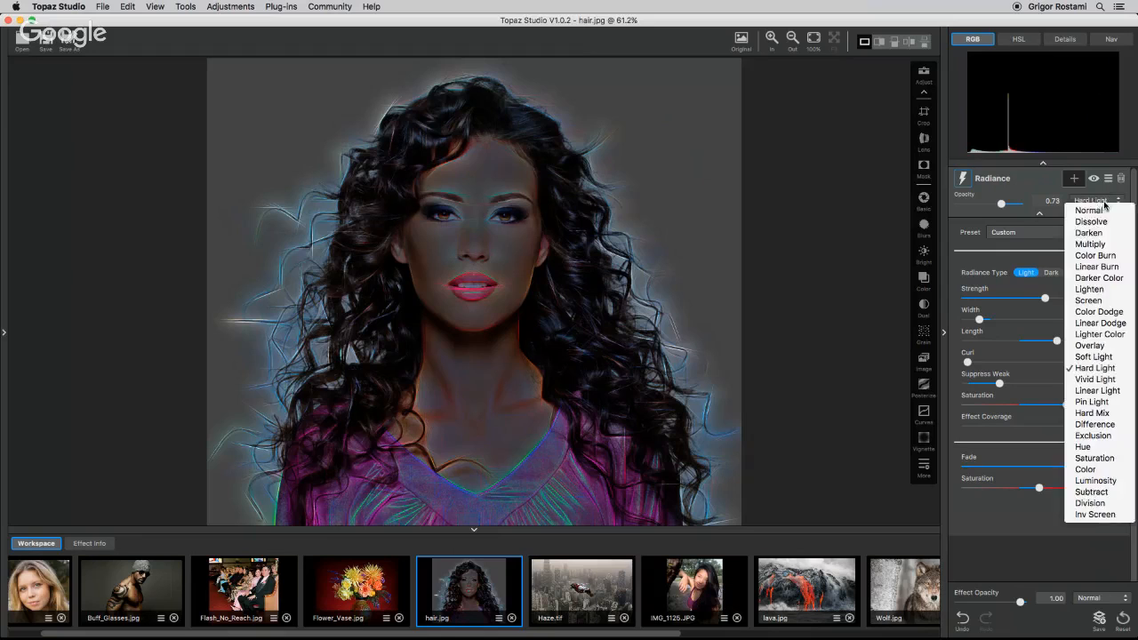
left_click(1091, 212)
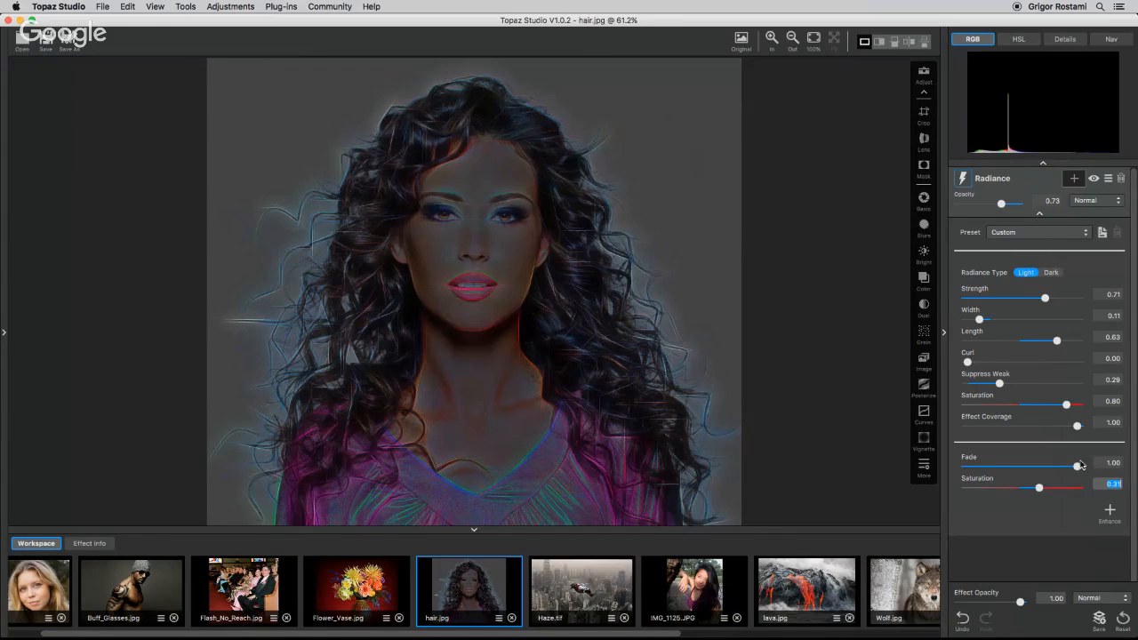
left_click_drag(1077, 466, 1030, 490)
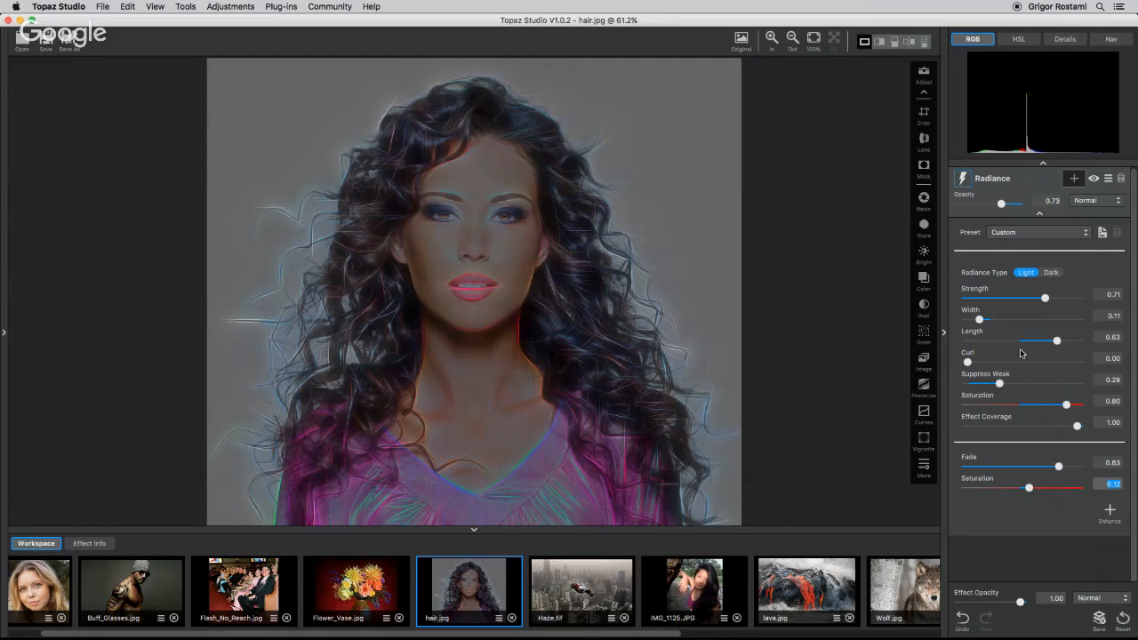
Raise the Radiance Strength to 0.93, its opacity to 1.00, and the finishing Fade to 1.00.
left_click_drag(1043, 299, 1068, 301)
left_click_drag(1001, 203, 1024, 204)
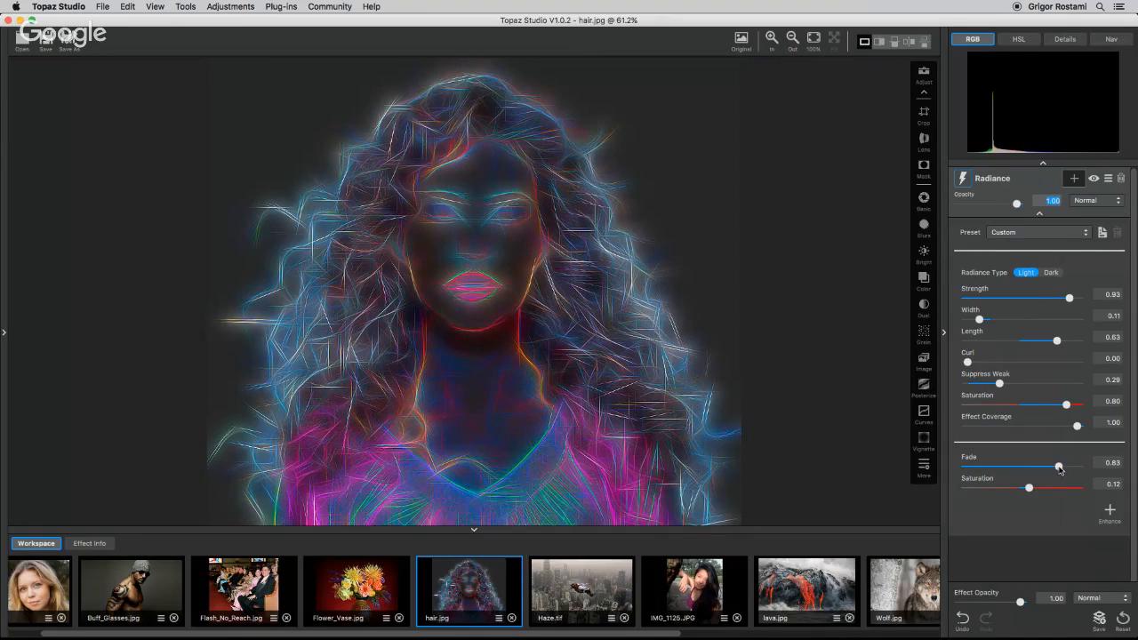
mouse_move(1058, 466)
left_mouse_down()
mouse_move(1015, 467)
mouse_move(1077, 467)
left_mouse_up()
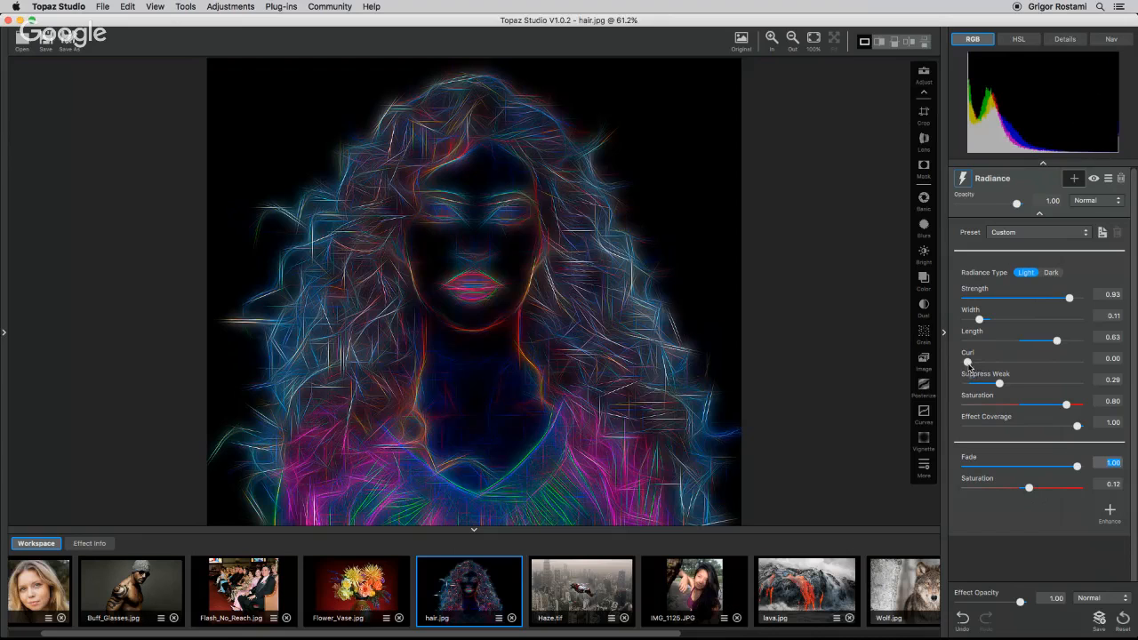
Set Radiance Curl to 0.21, Length to 0.21, main Saturation to 1.00, and finishing Saturation to 0.51.
left_click_drag(968, 362, 991, 362)
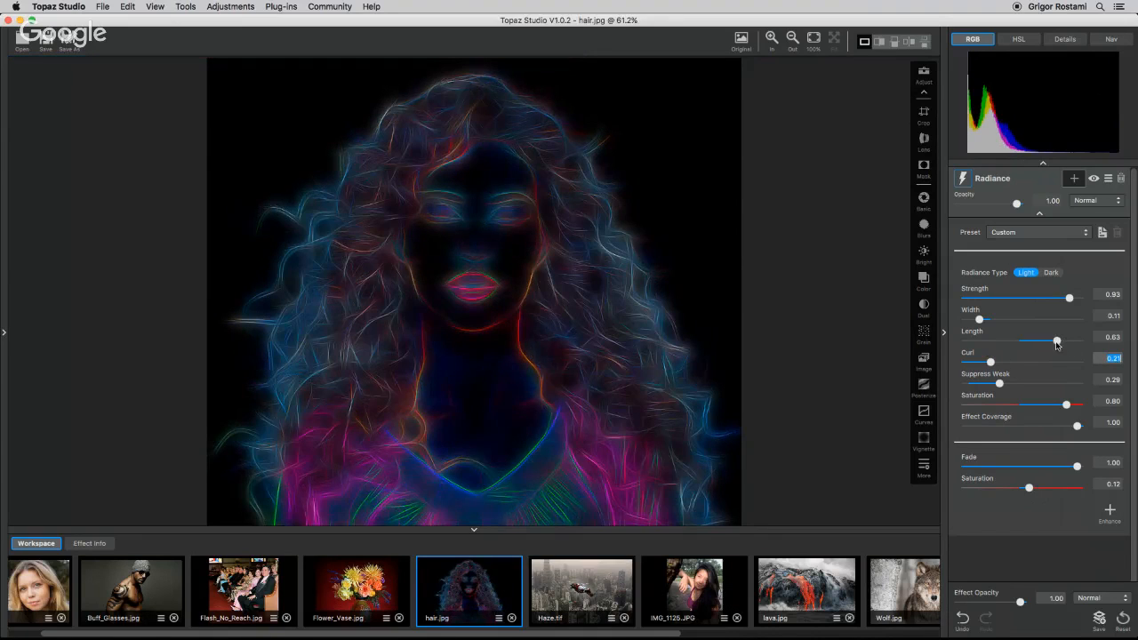
left_click_drag(1057, 343, 1050, 342)
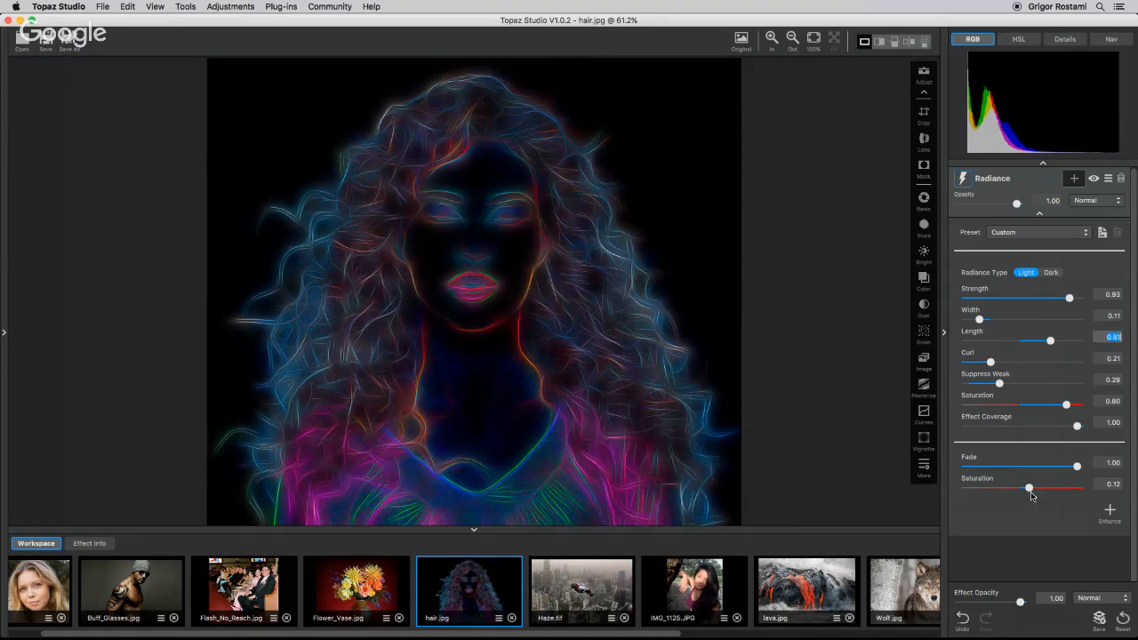
left_click_drag(1028, 489, 1050, 489)
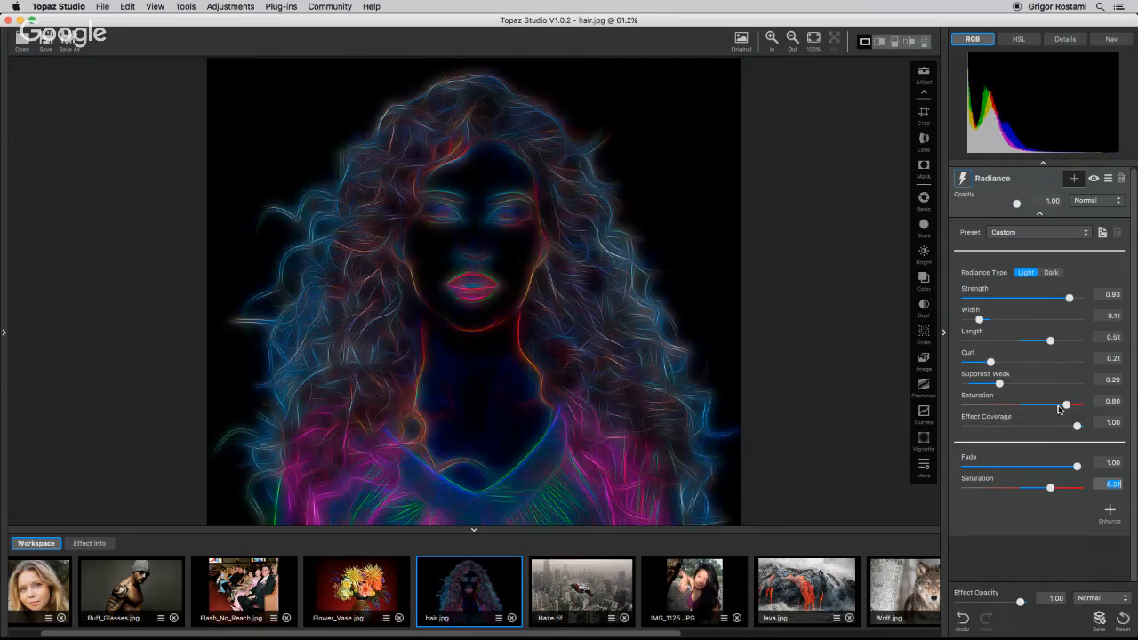
left_click_drag(1067, 406, 1077, 405)
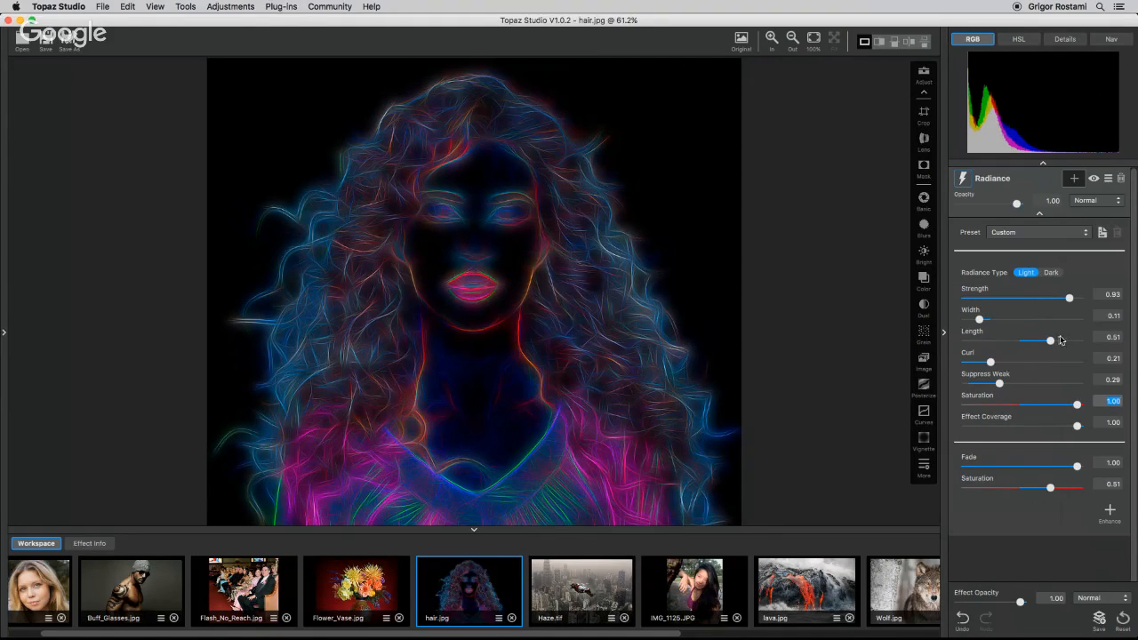
left_click_drag(1051, 345, 1033, 341)
Change the Radiance blend mode to Screen and increase the Width to 0.19.
left_click(1092, 203)
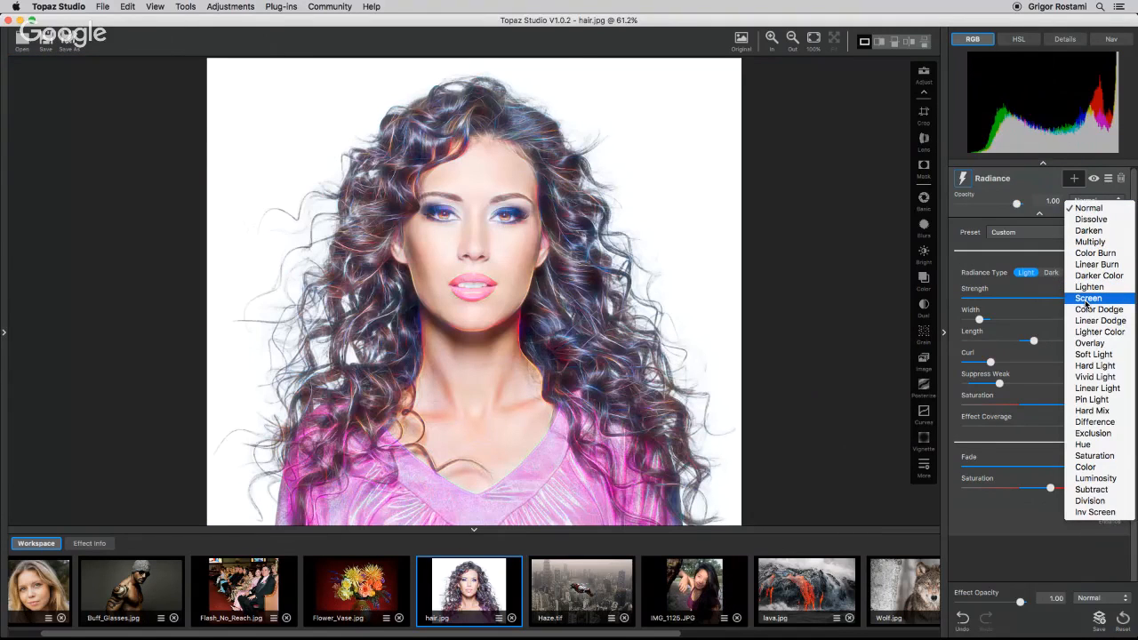
left_click(1086, 299)
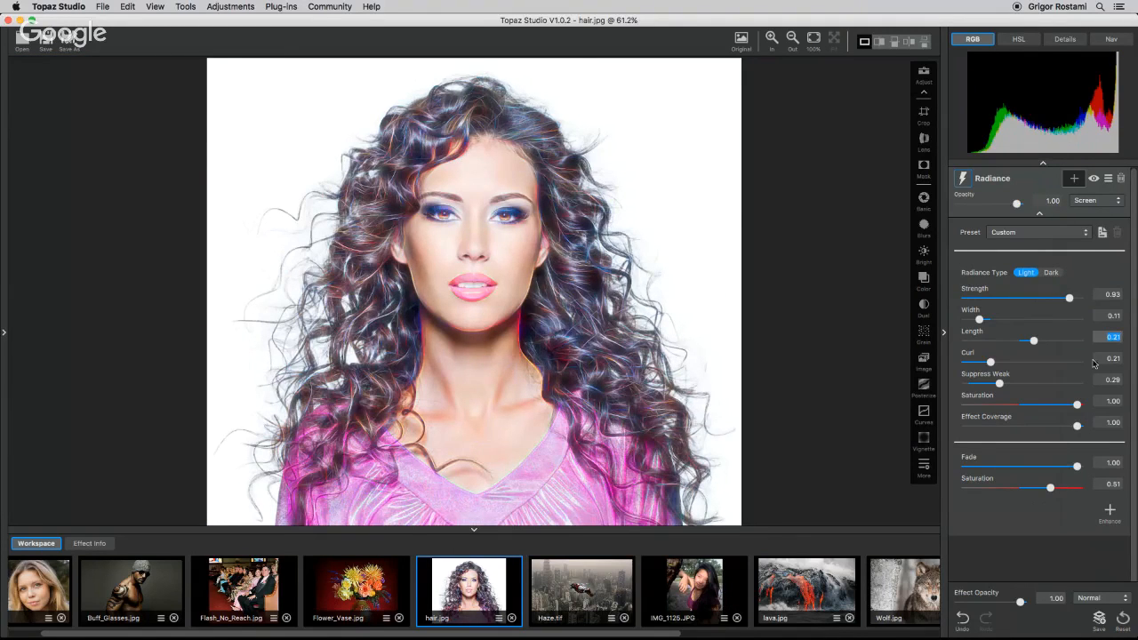
left_click_drag(979, 319, 988, 321)
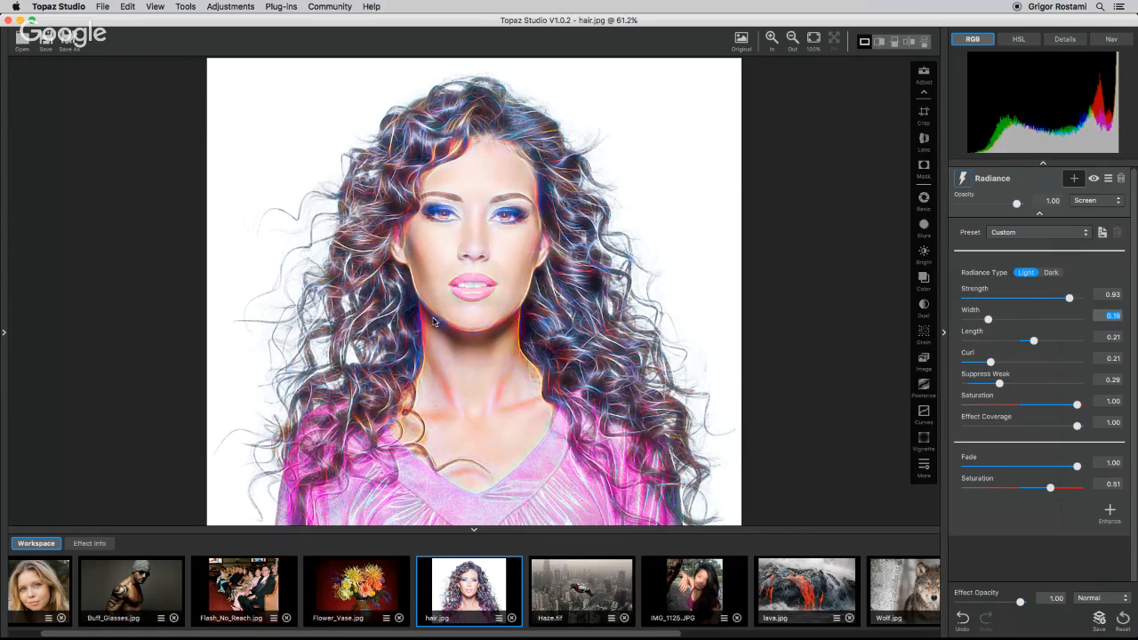
Add a mask to Radiance and brush it over the face with a 0.46 radius mask brush.
left_click(1076, 180)
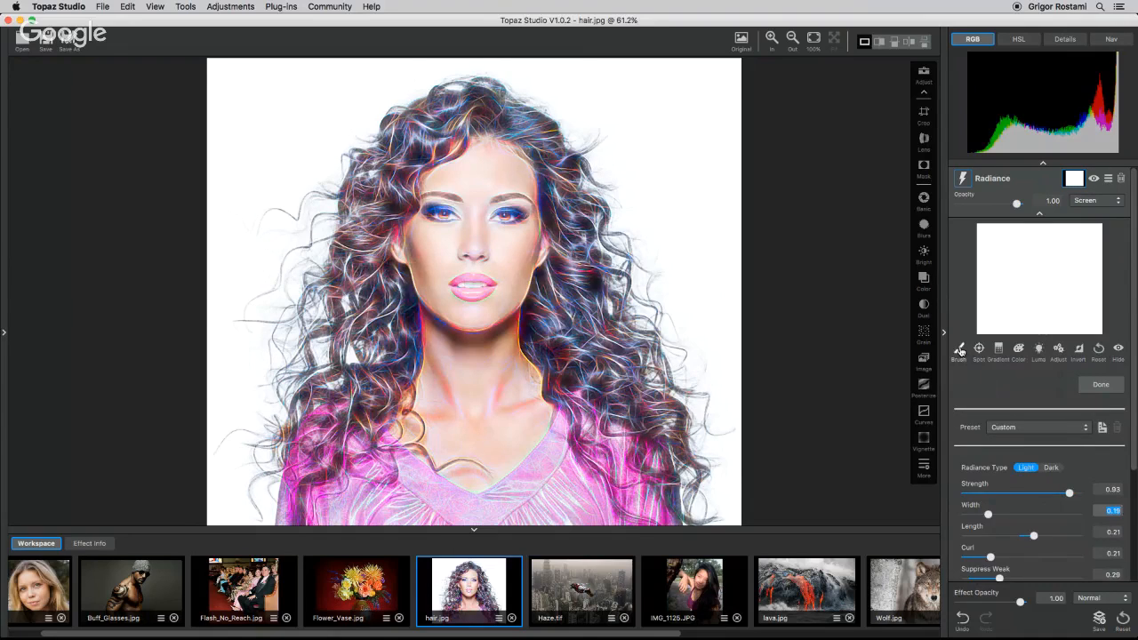
left_click(959, 350)
left_click_drag(992, 444, 1017, 445)
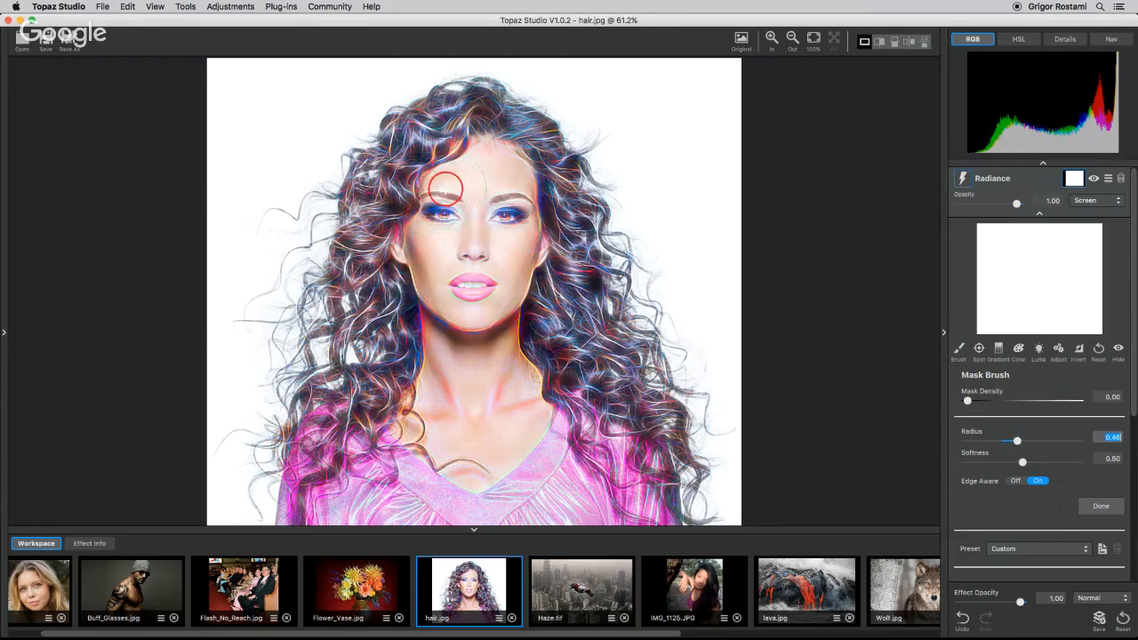
mouse_move(447, 188)
left_mouse_down()
mouse_move(438, 267)
mouse_move(454, 388)
mouse_move(475, 304)
mouse_move(505, 277)
mouse_move(501, 173)
mouse_move(476, 205)
mouse_move(481, 191)
mouse_move(478, 311)
left_mouse_up()
mouse_move(481, 251)
left_mouse_down()
mouse_move(465, 356)
mouse_move(504, 401)
mouse_move(432, 437)
left_mouse_up()
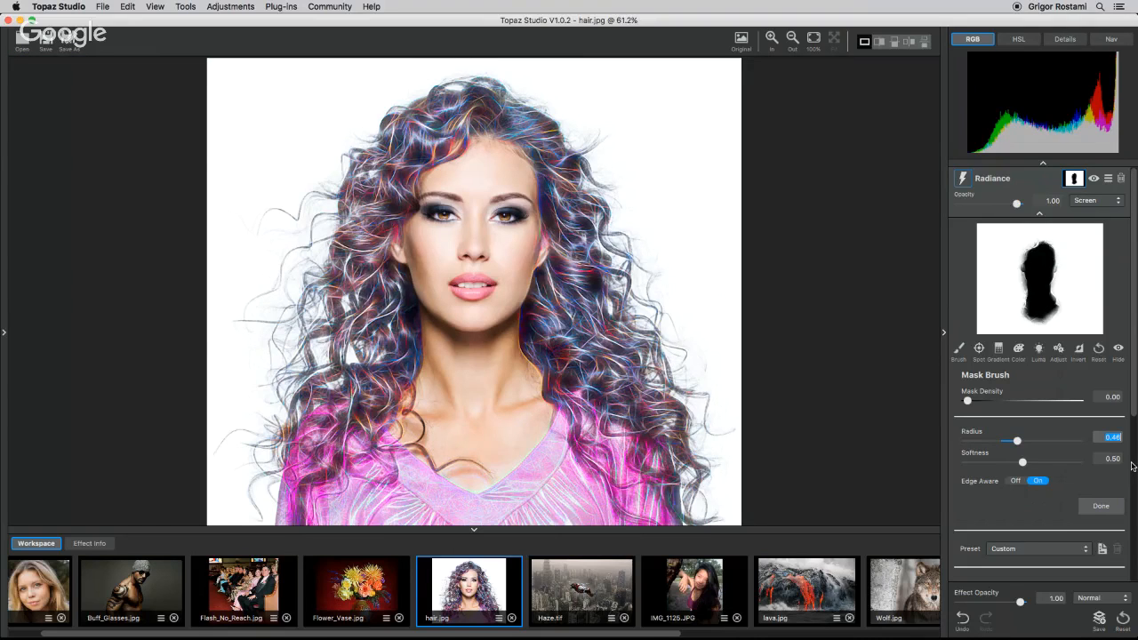
Extend the Radiance mask by brushing over the lower face and chin at 100% zoom.
key("space")
key("space")
left_click(814, 40)
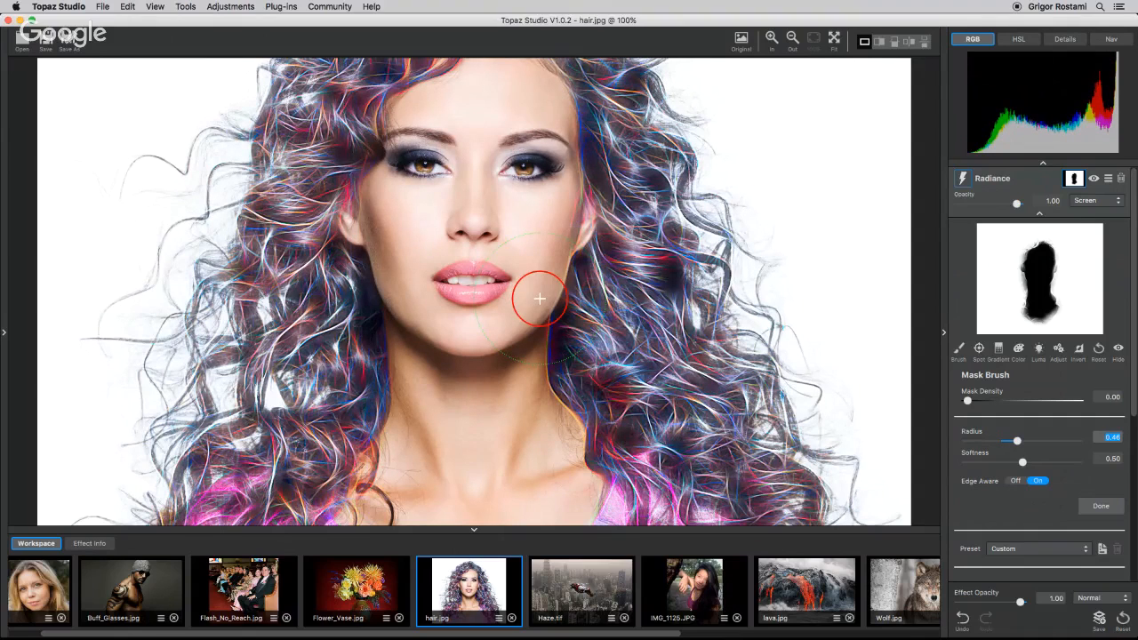
left_click_drag(540, 299, 542, 391)
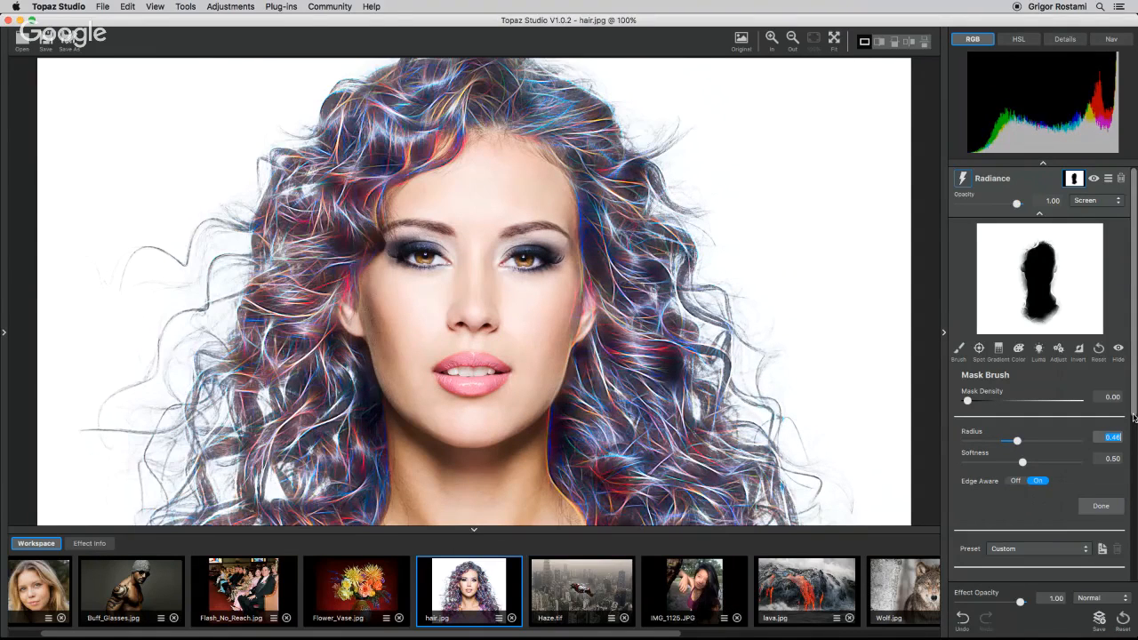
View the finished portrait fitted to the screen, hiding and then restoring the side panels and filmstrip.
left_click(473, 531)
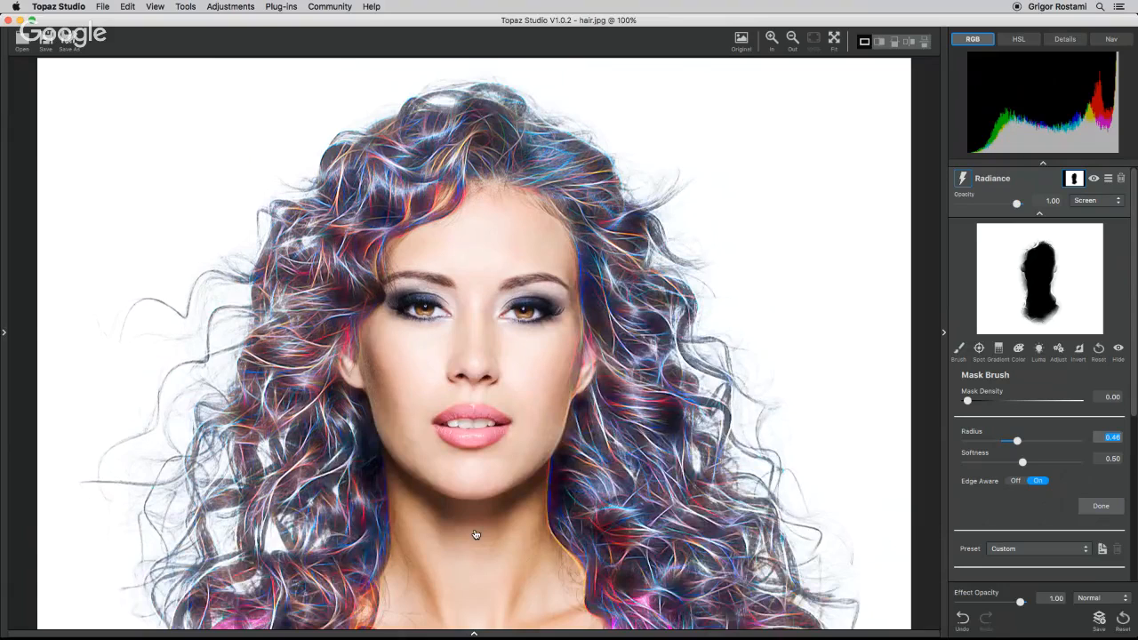
left_click(944, 333)
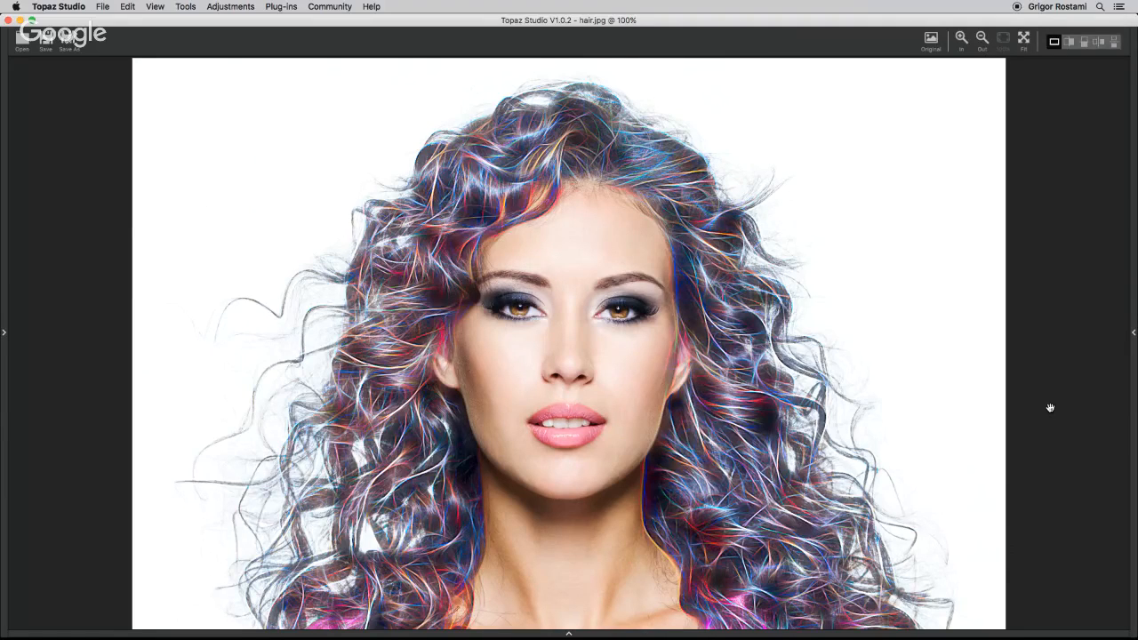
key("super+0")
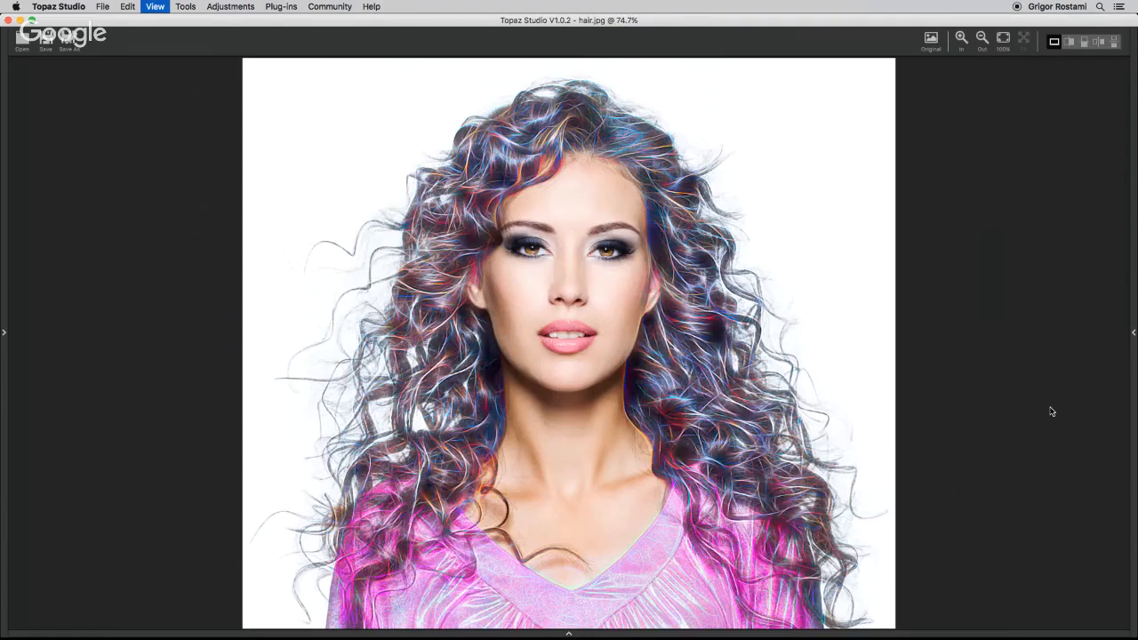
left_click(1132, 336)
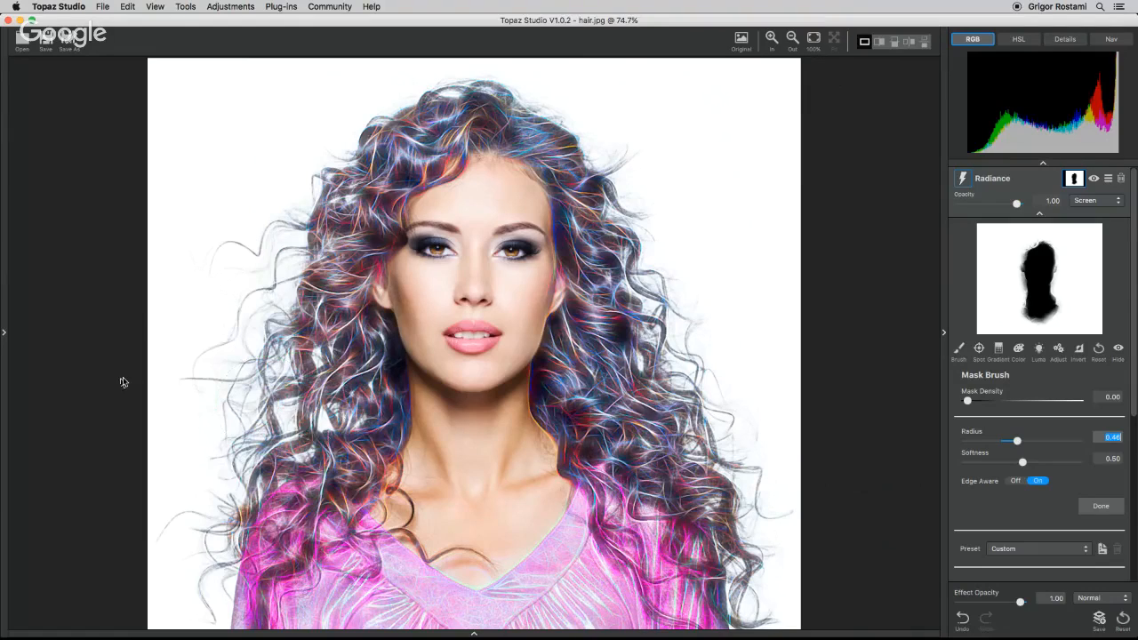
left_click(3, 333)
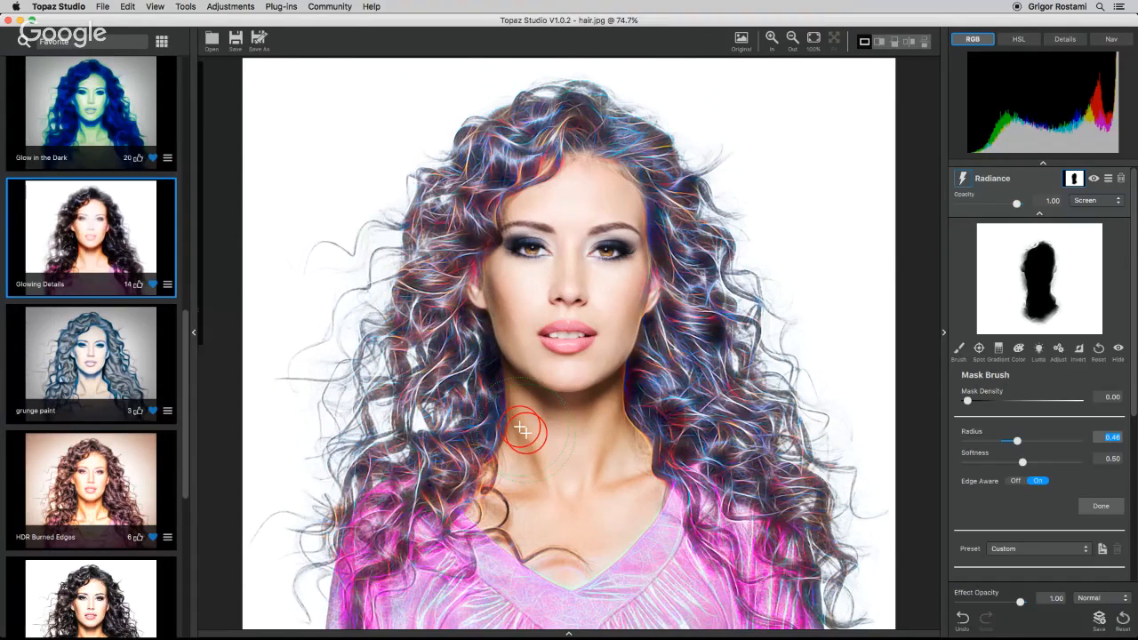
left_click(569, 633)
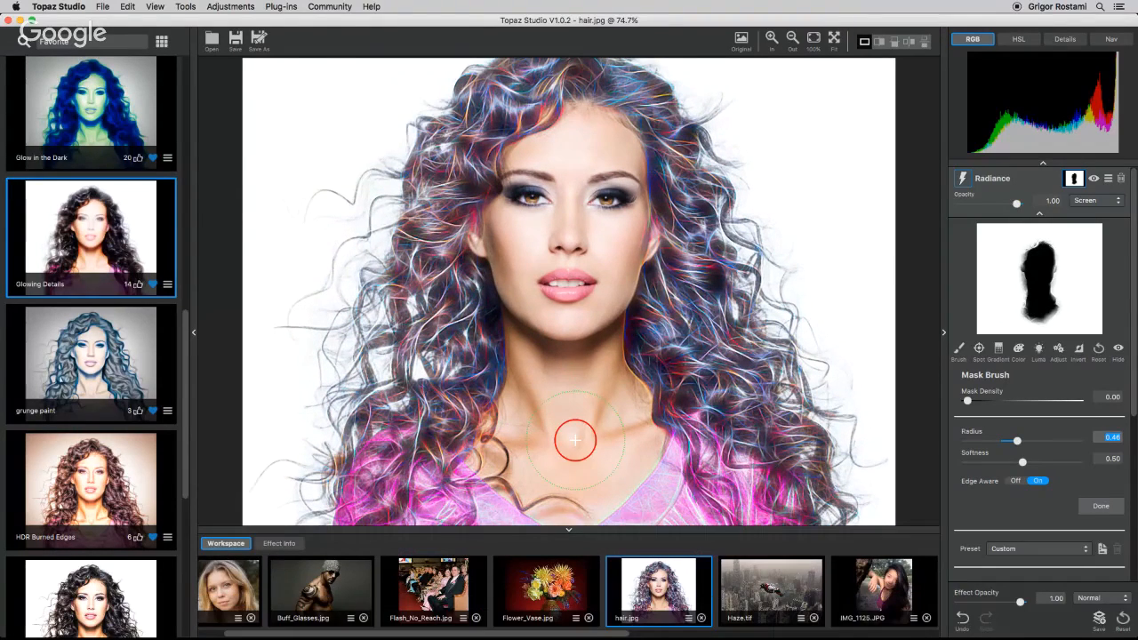
Open Buff_Glasses.jpg and step through the presets, ending on the grunge paint preset.
left_click(336, 594)
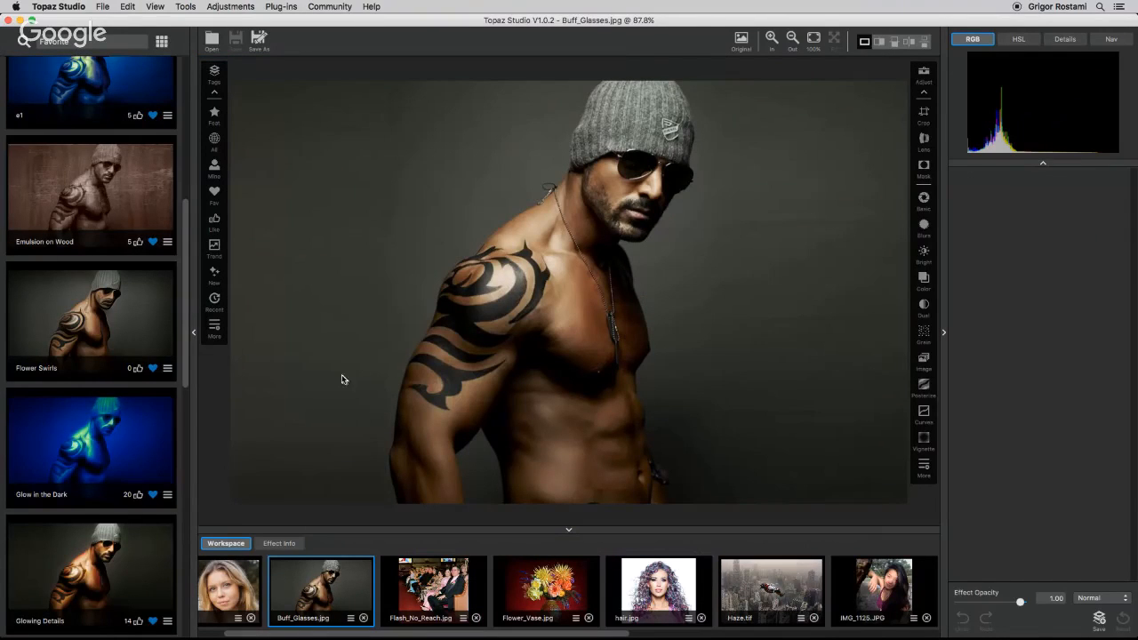
left_click(101, 173)
key("Down")
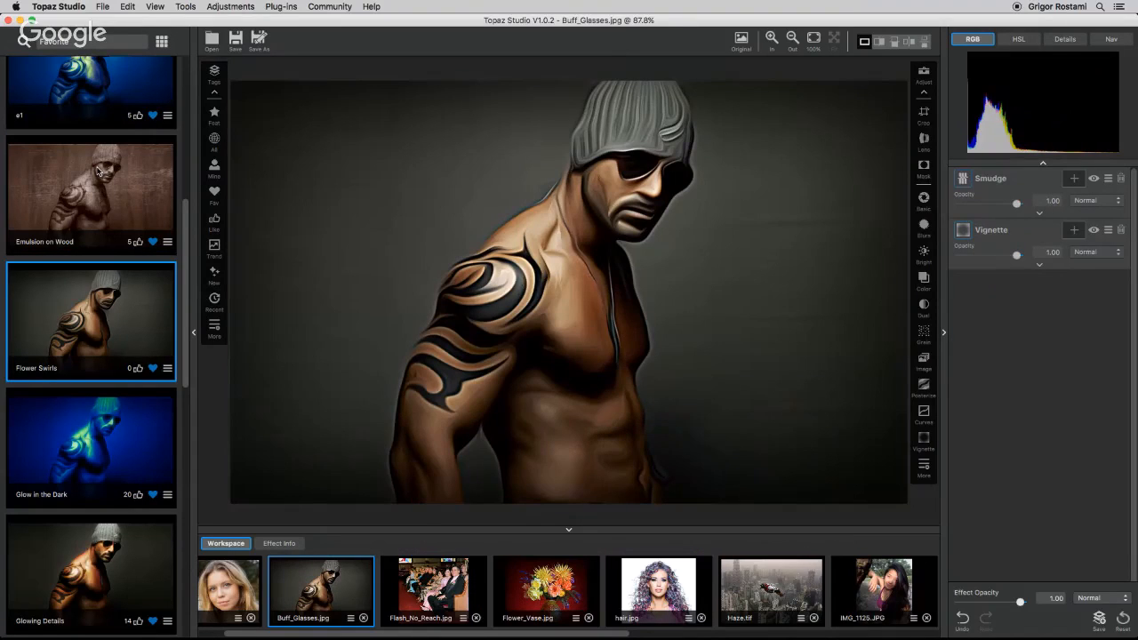
key("Down")
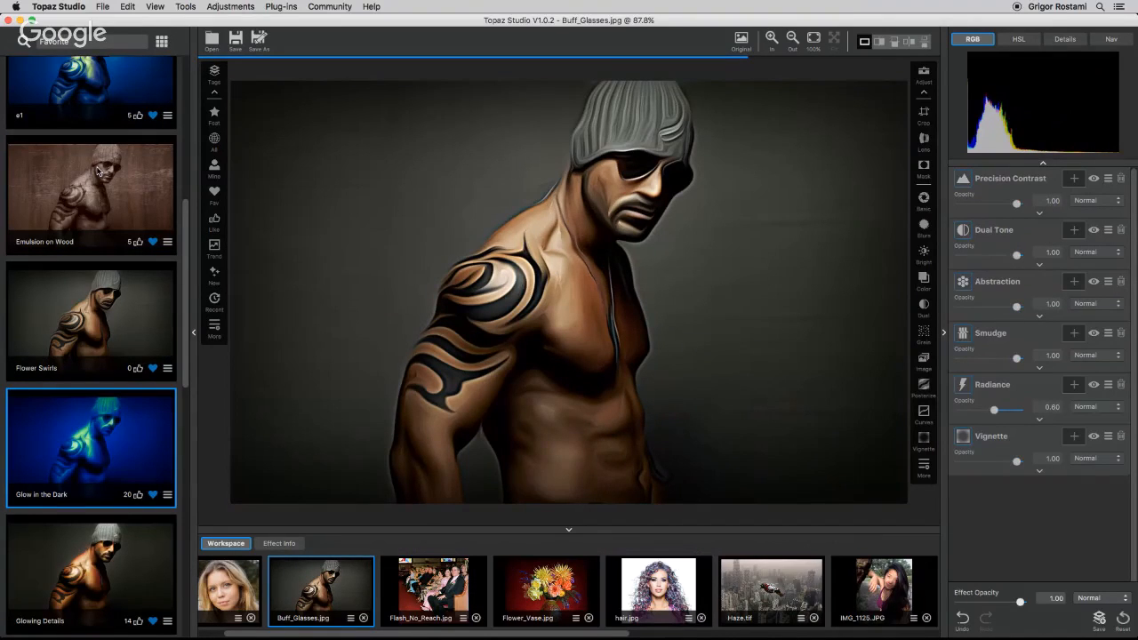
key("Down")
key("Down")
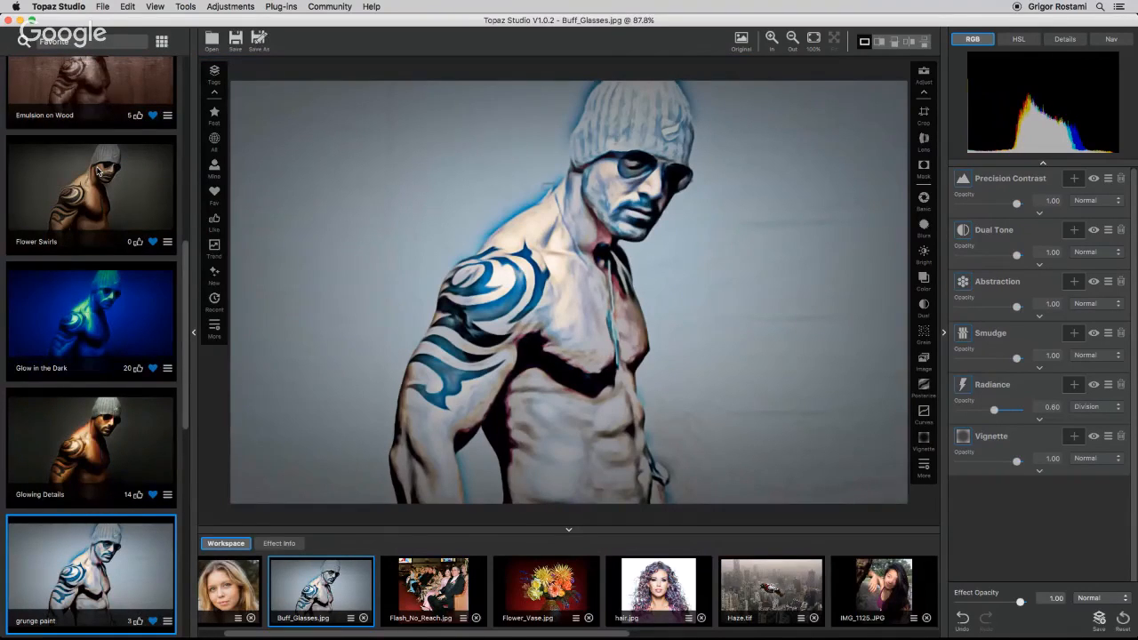
Hide the presets panel and compare the grunge paint result with the original image.
left_click(193, 332)
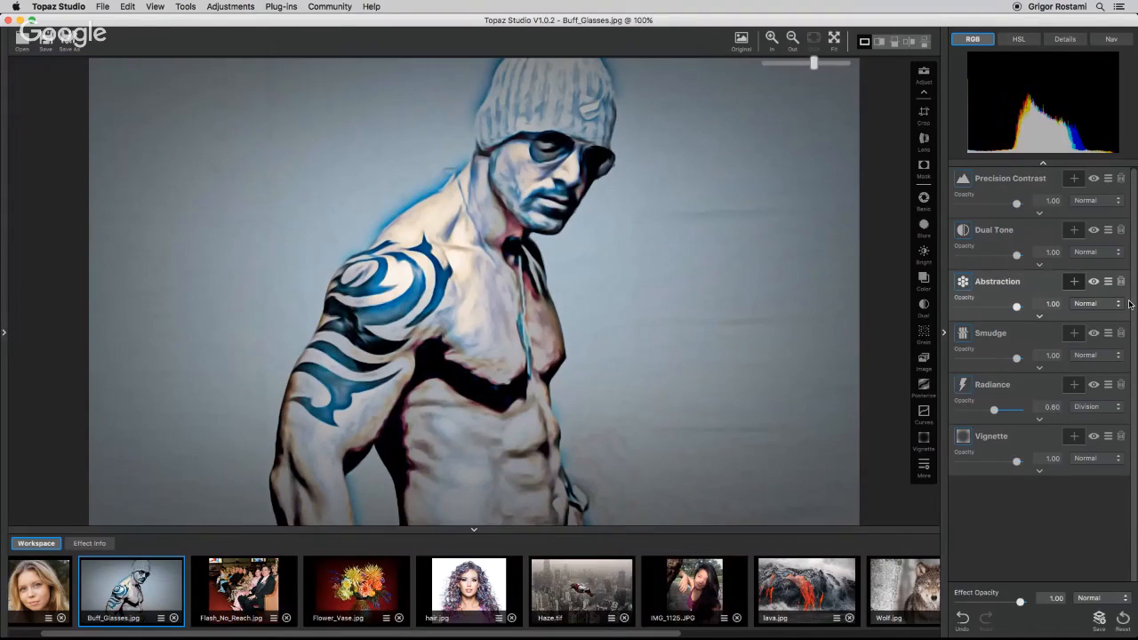
key("space")
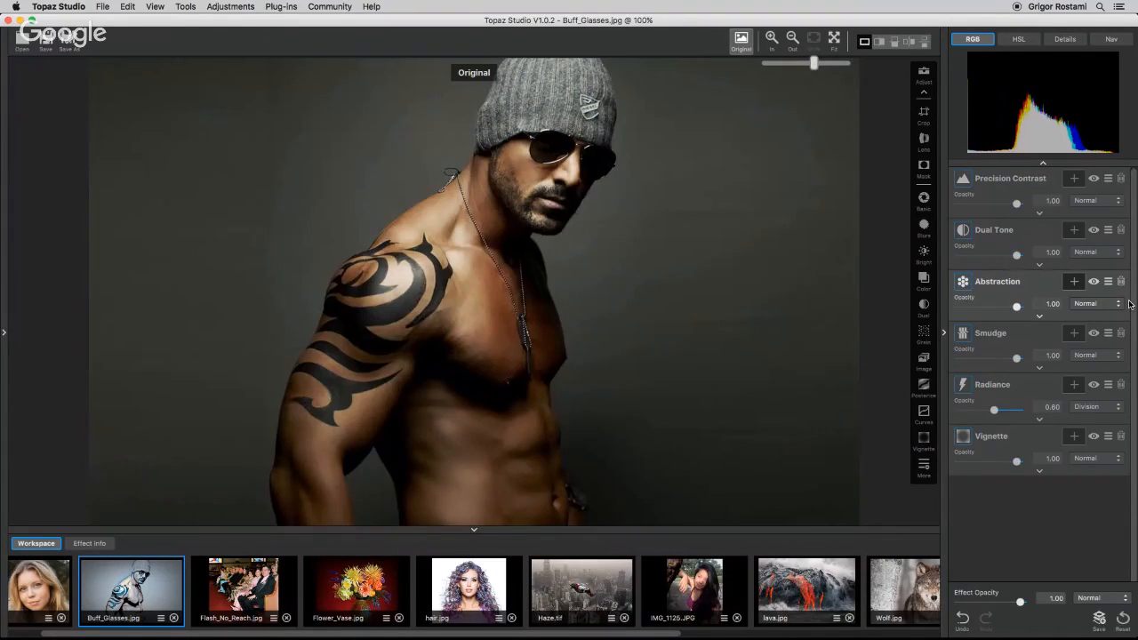
key("space")
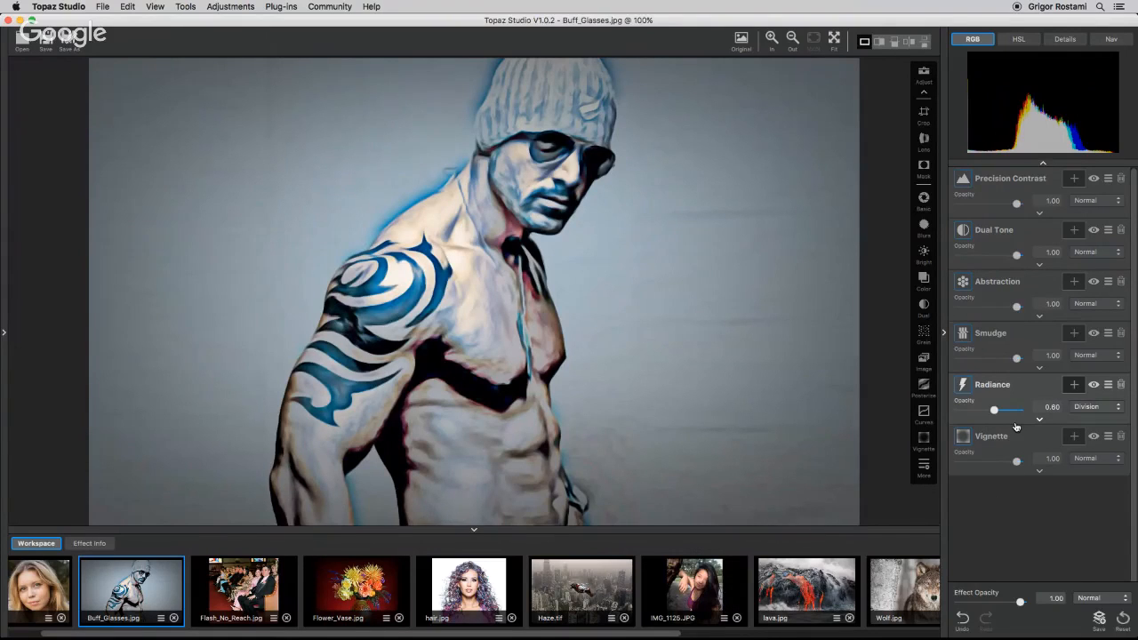
Add a Texture adjustment and set its texture group to Textures.
left_click(923, 465)
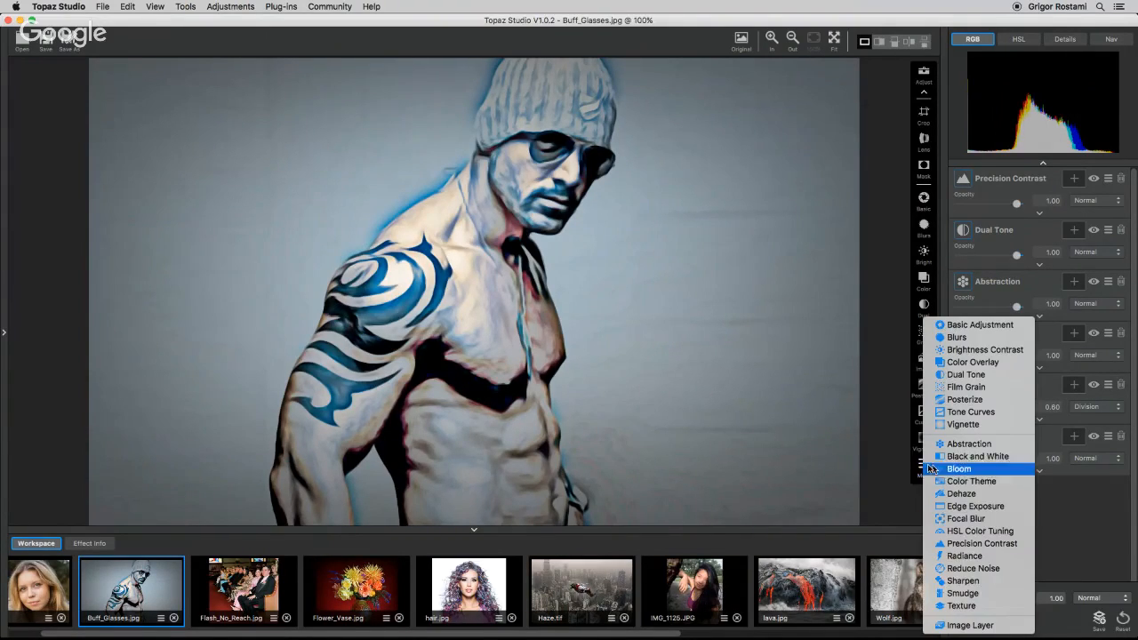
left_click(960, 607)
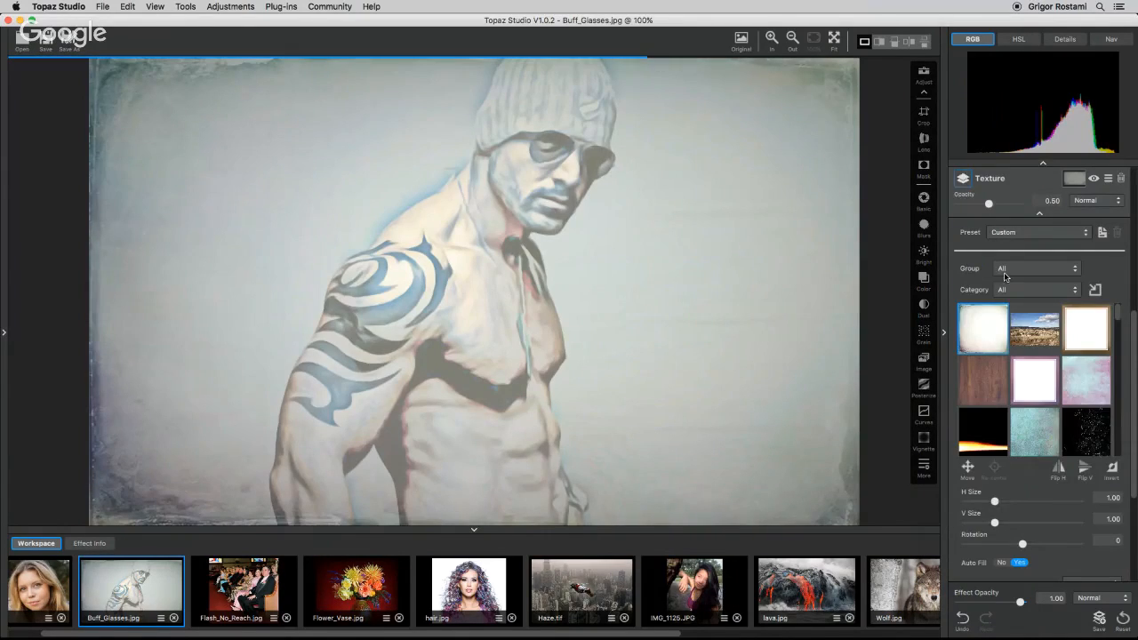
left_click(1012, 269)
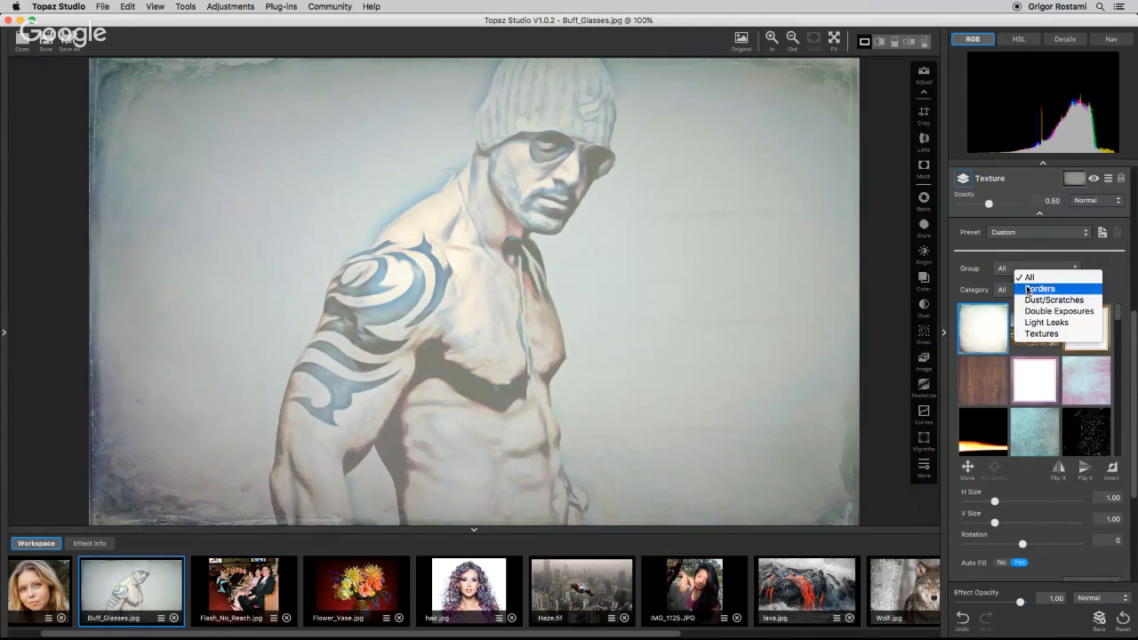
left_click(1036, 334)
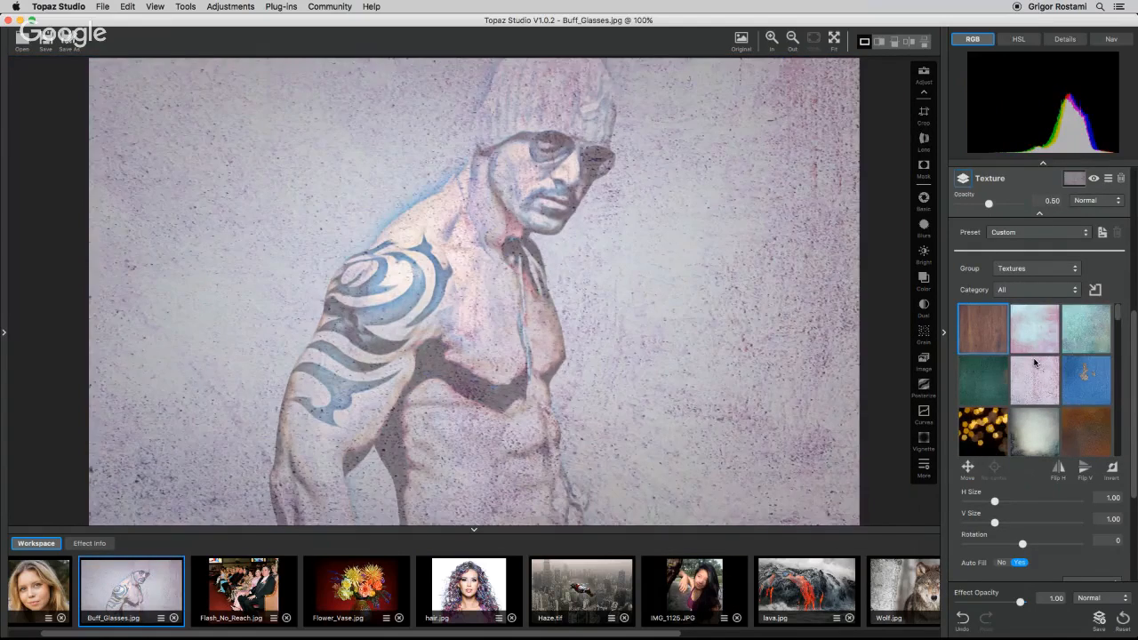
Browse the texture thumbnails and choose the blue scratched texture in the bottom row.
scroll(1034, 362, "down", 5)
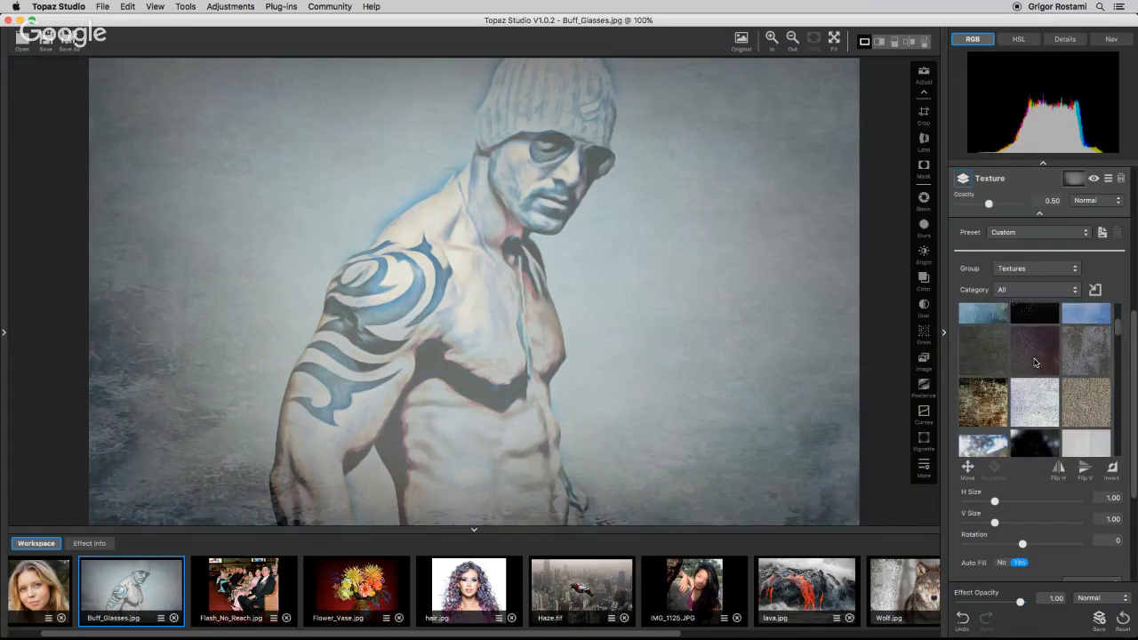
scroll(1034, 362, "down", 6)
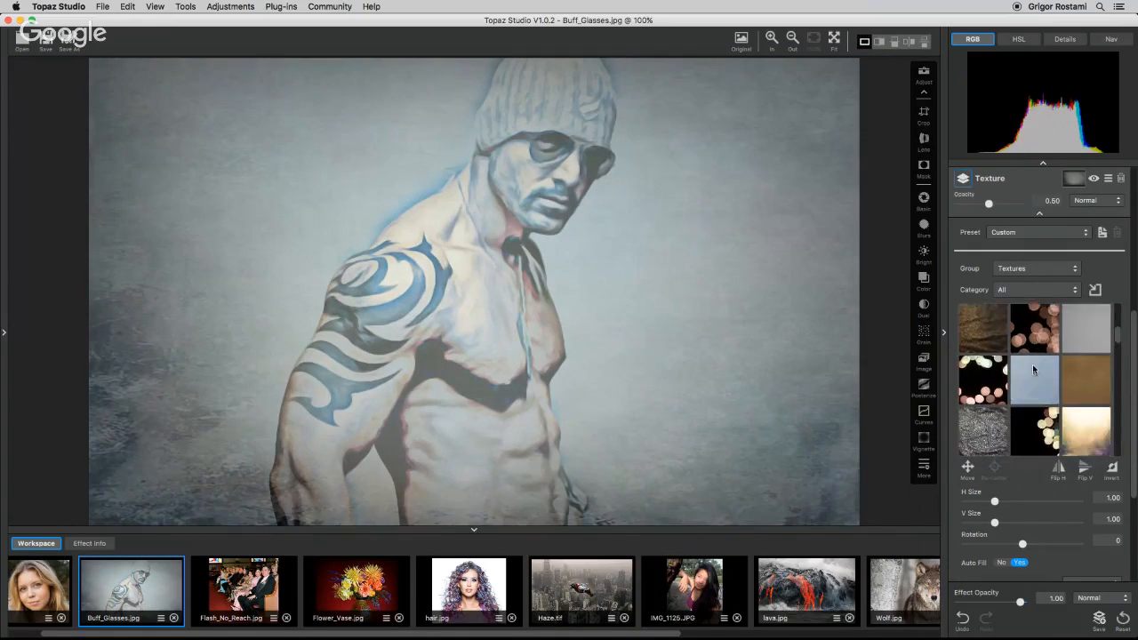
scroll(1032, 368, "down", 1)
left_click(1086, 422)
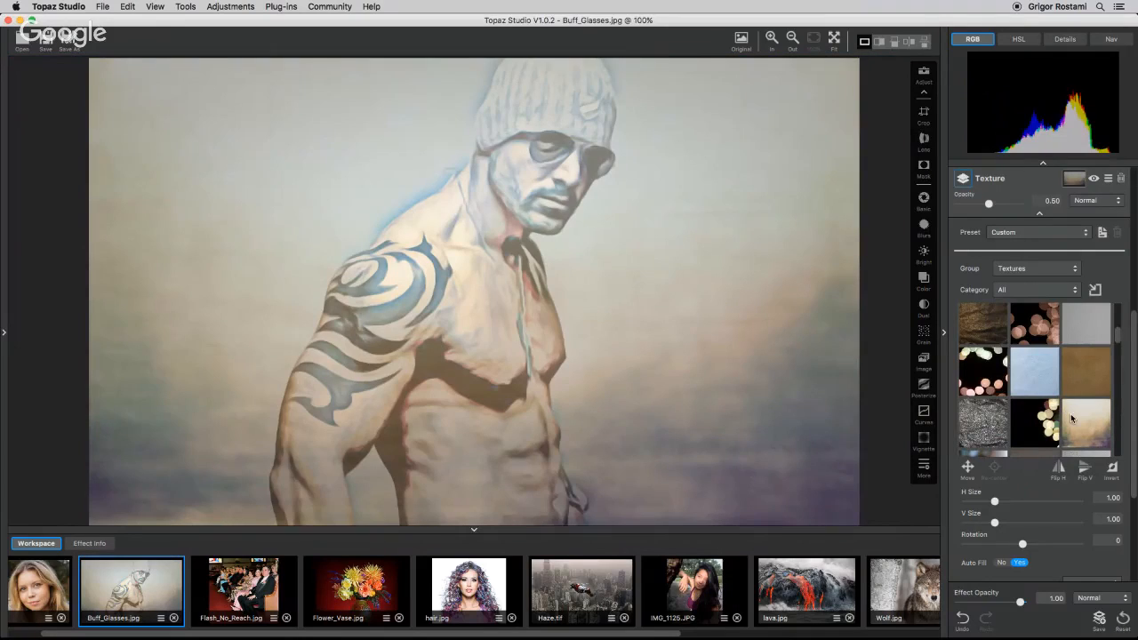
scroll(1077, 391, "down", 3)
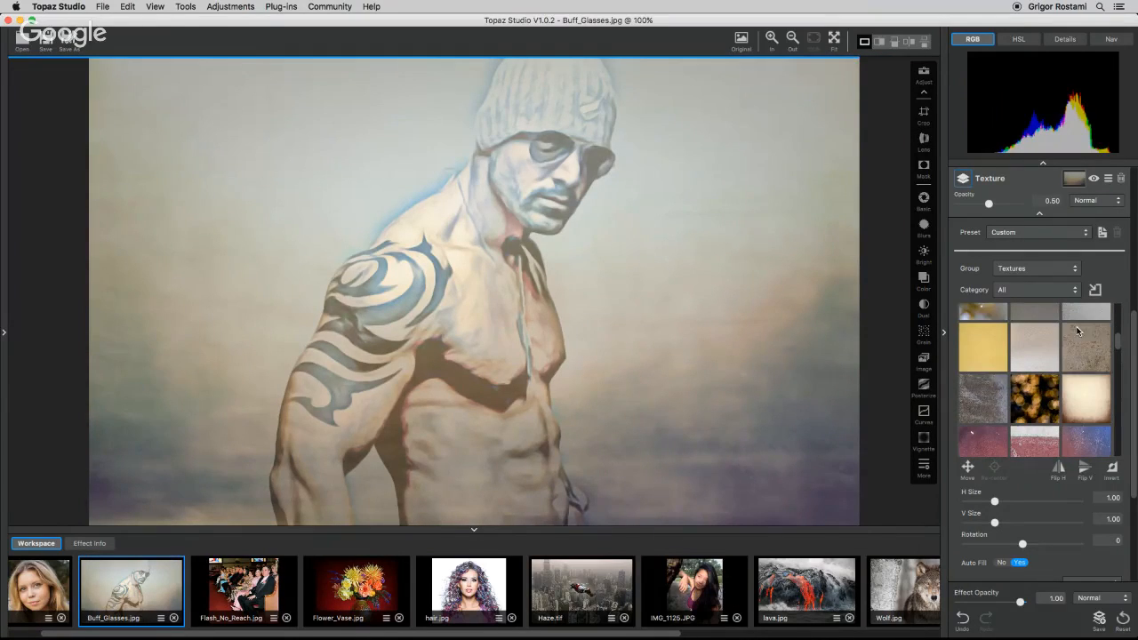
left_click(1075, 341)
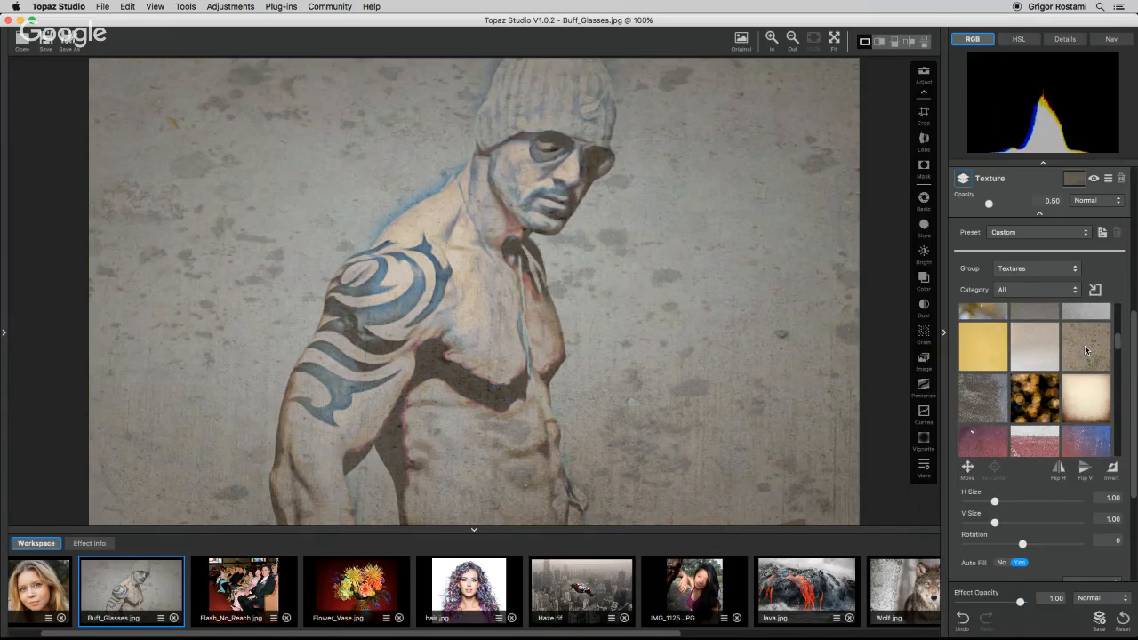
left_click(962, 394)
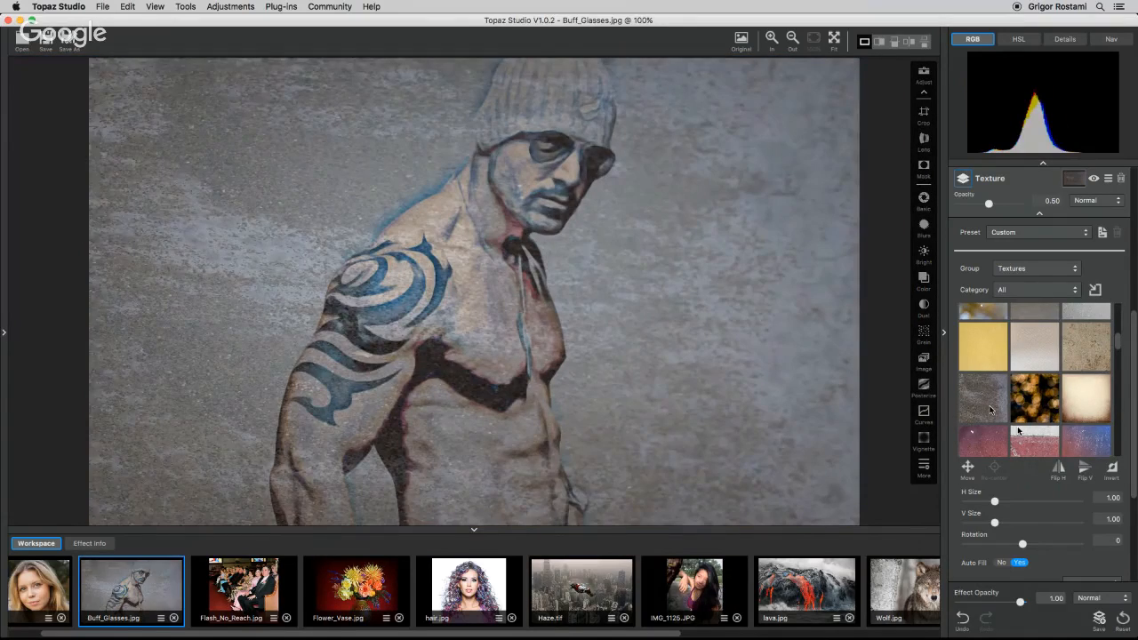
left_click(1037, 441)
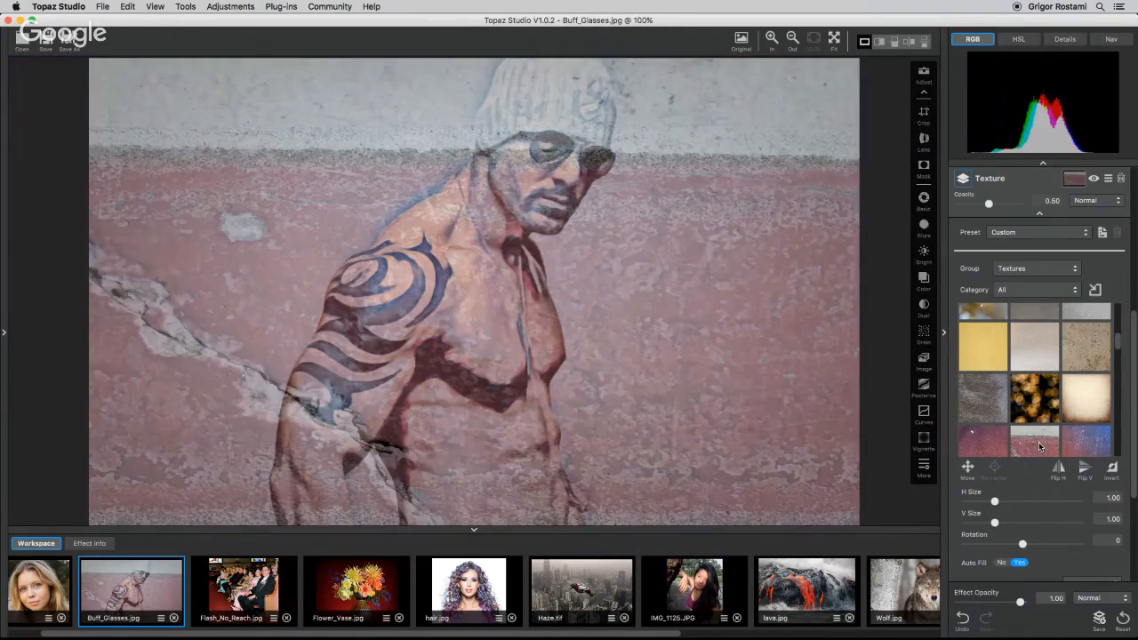
left_click(1077, 441)
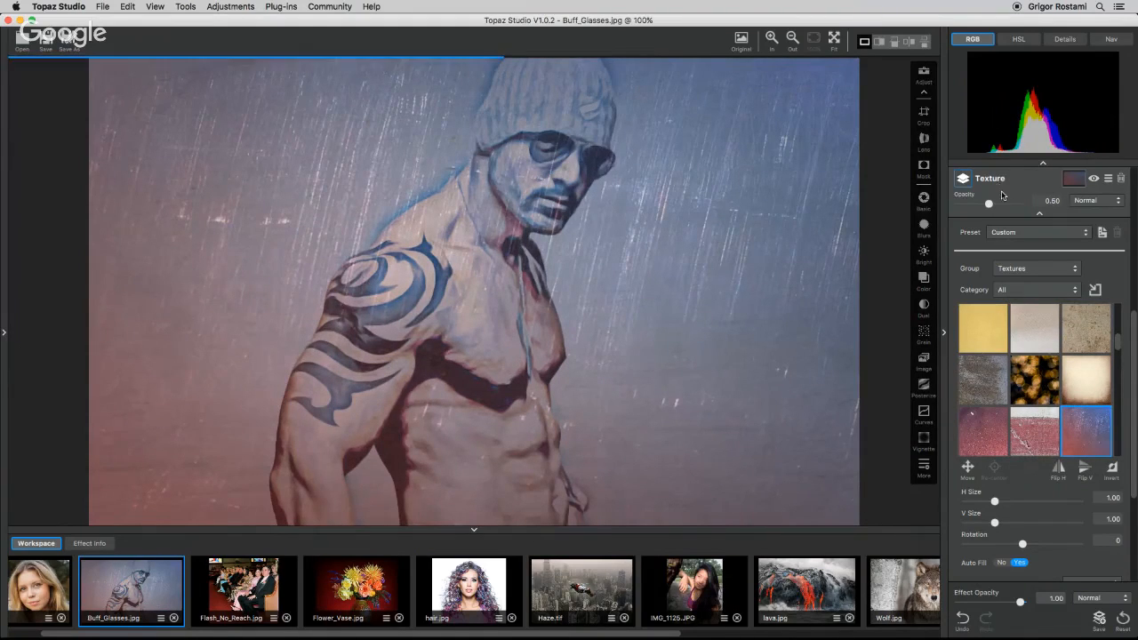
Set the Texture blend mode to Screen and its opacity to 0.76, then compare with the original.
left_click(1101, 203)
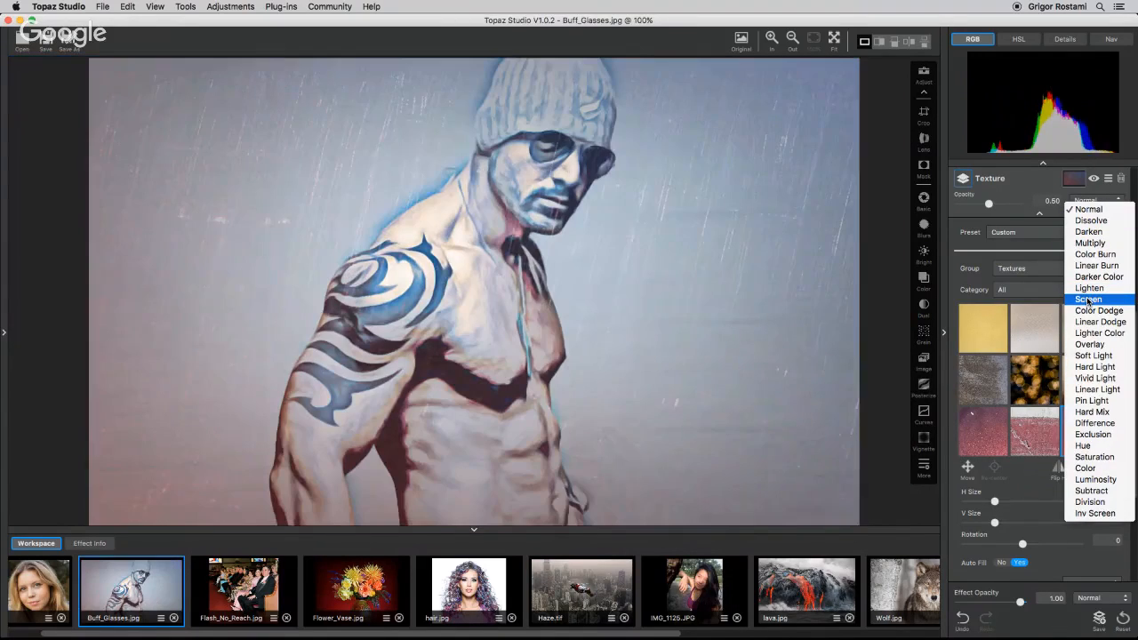
left_click(1087, 299)
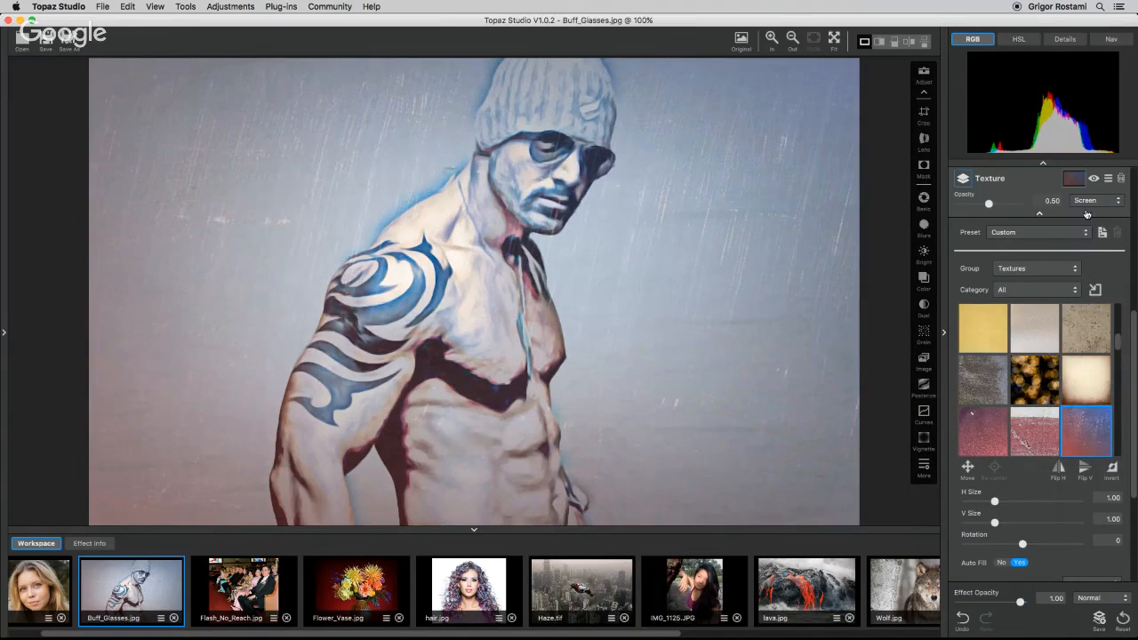
left_click_drag(988, 205, 1007, 206)
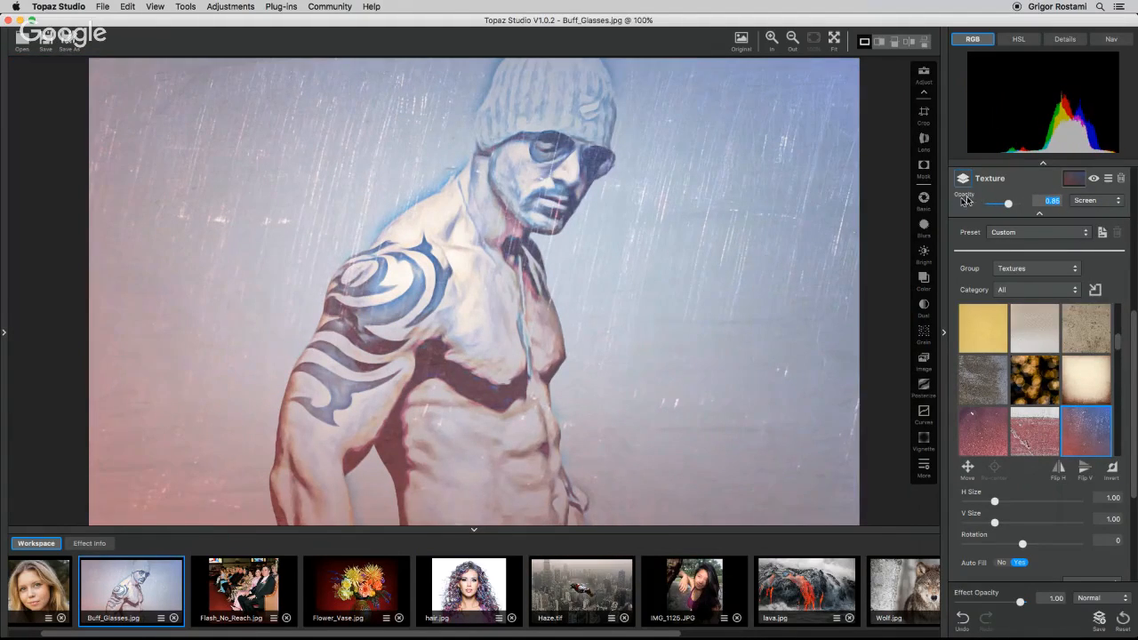
left_click_drag(1007, 206, 1003, 207)
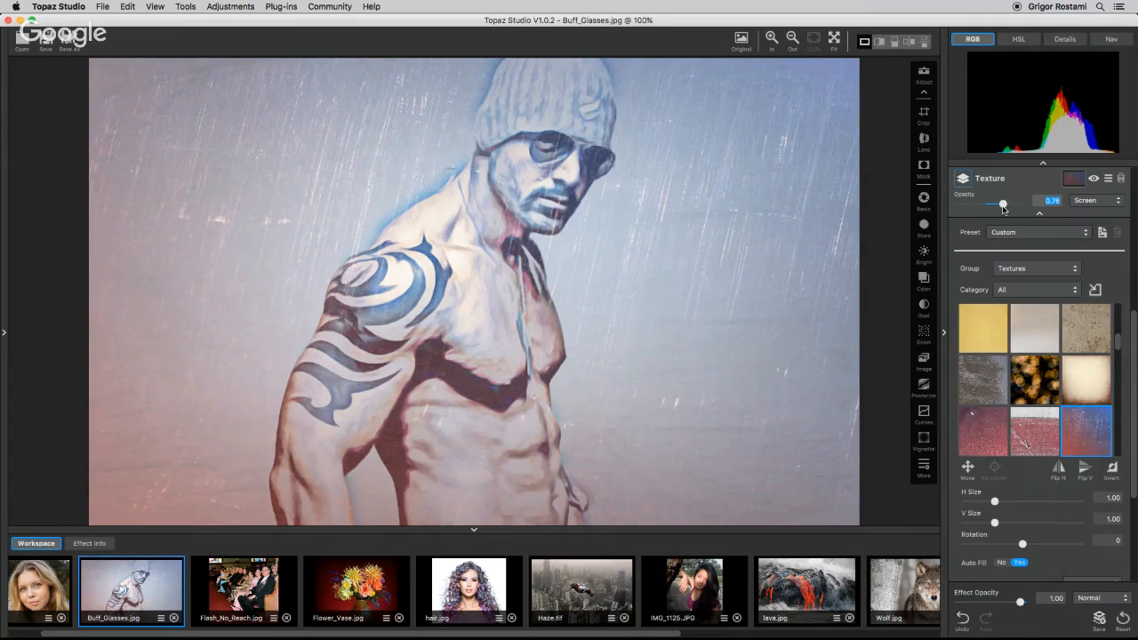
key("space")
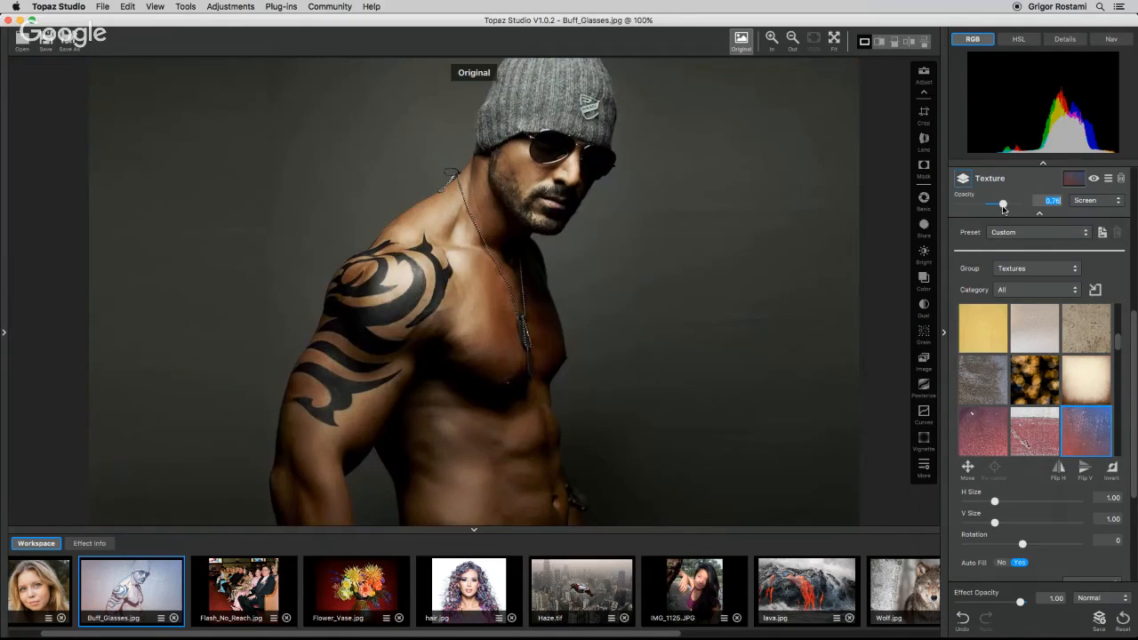
key("space")
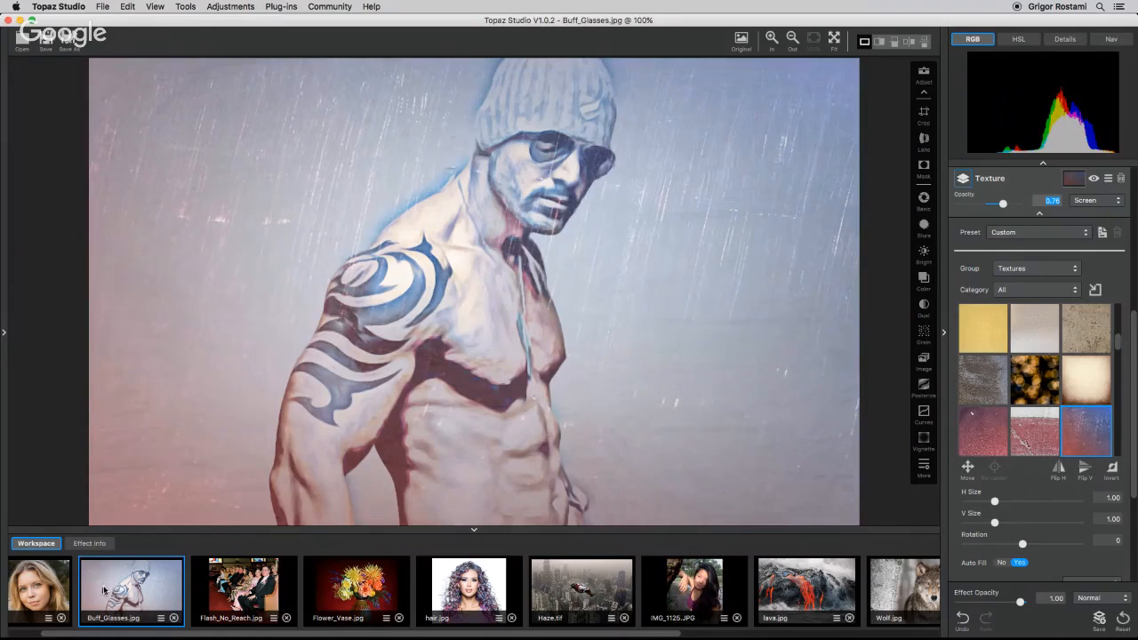
Duplicate the Buff_Glasses.jpg image in the workspace.
left_click(161, 620)
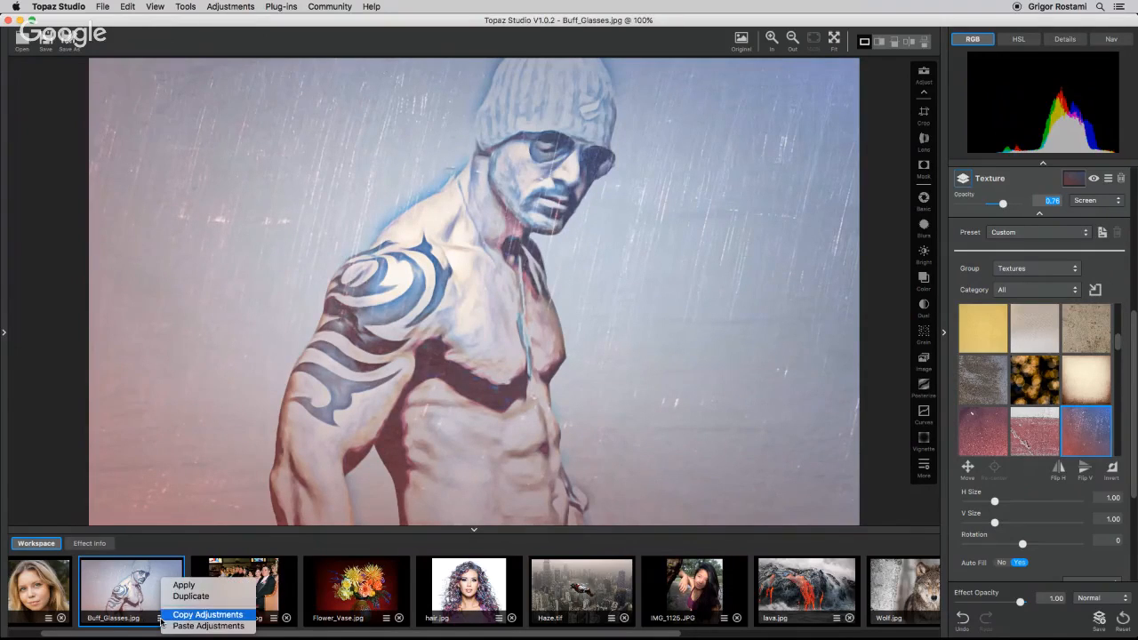
left_click(188, 596)
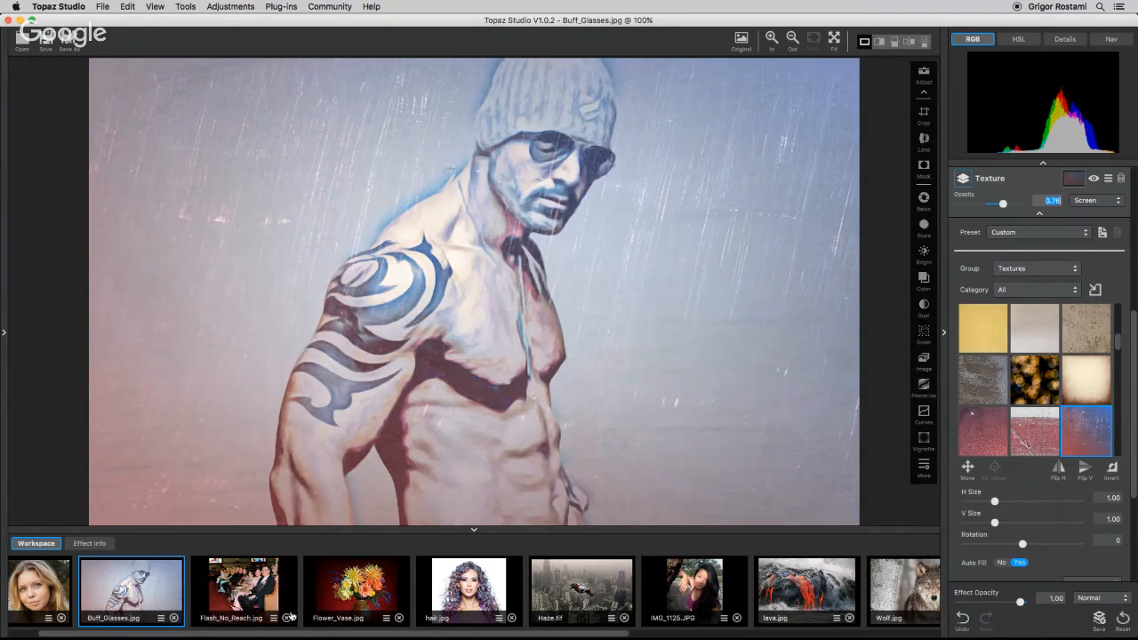
Open the duplicated Buff_Glasses-0.jpg and reset its adjustments.
left_click(708, 633)
left_click(891, 587)
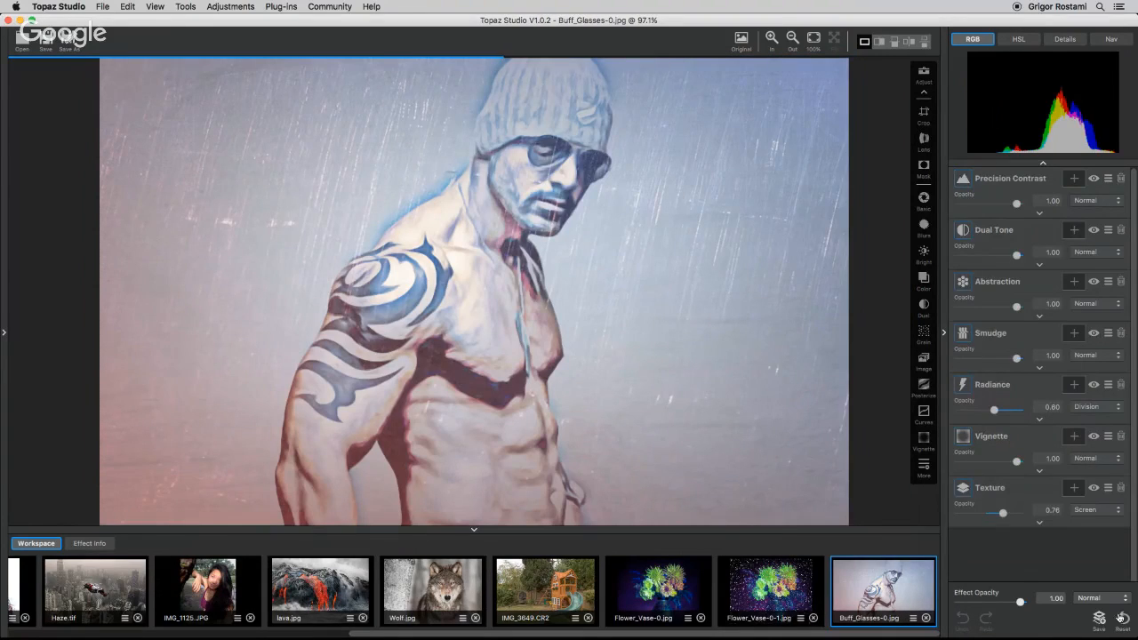
left_click(1123, 621)
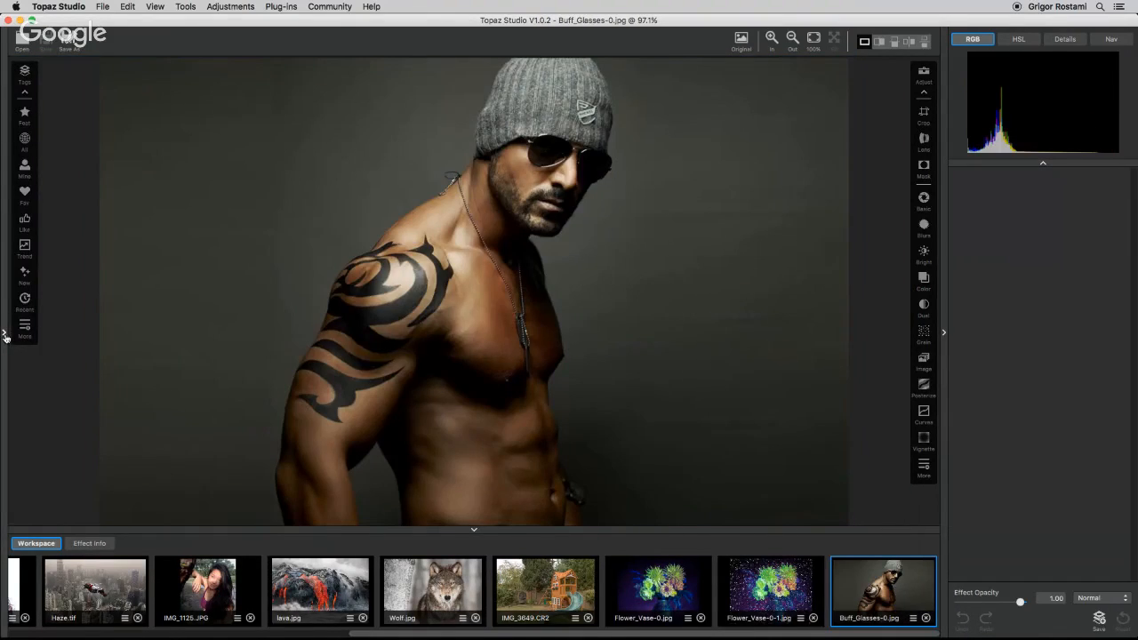
Open the effects browser, step through the presets and apply Vintage Photograph to the duplicate image.
left_click(4, 336)
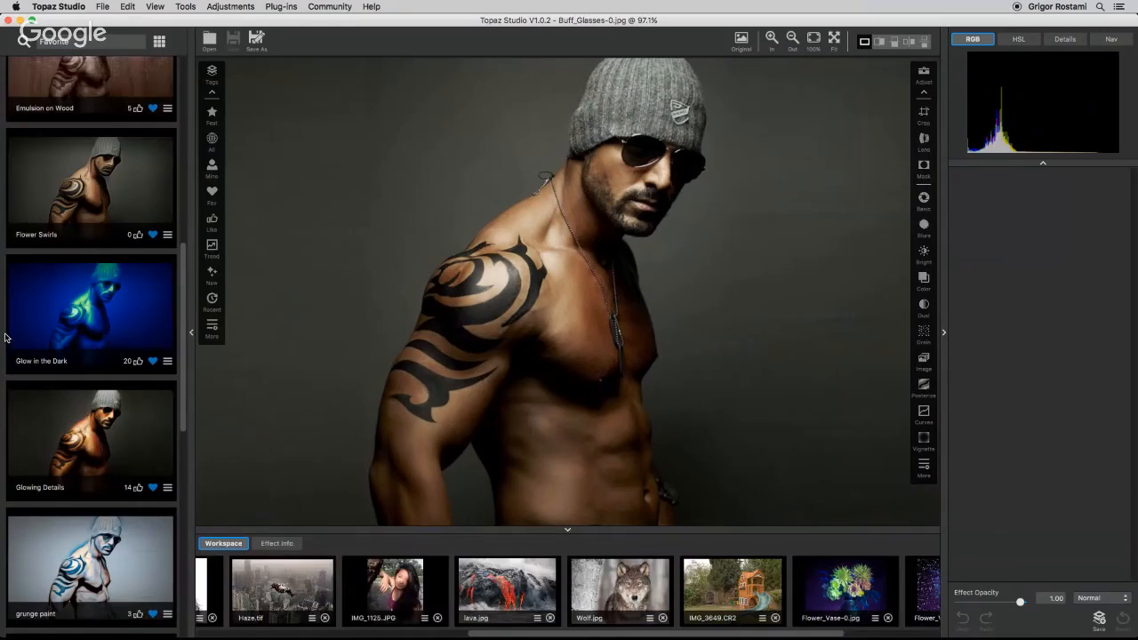
scroll(142, 471, "down", 5)
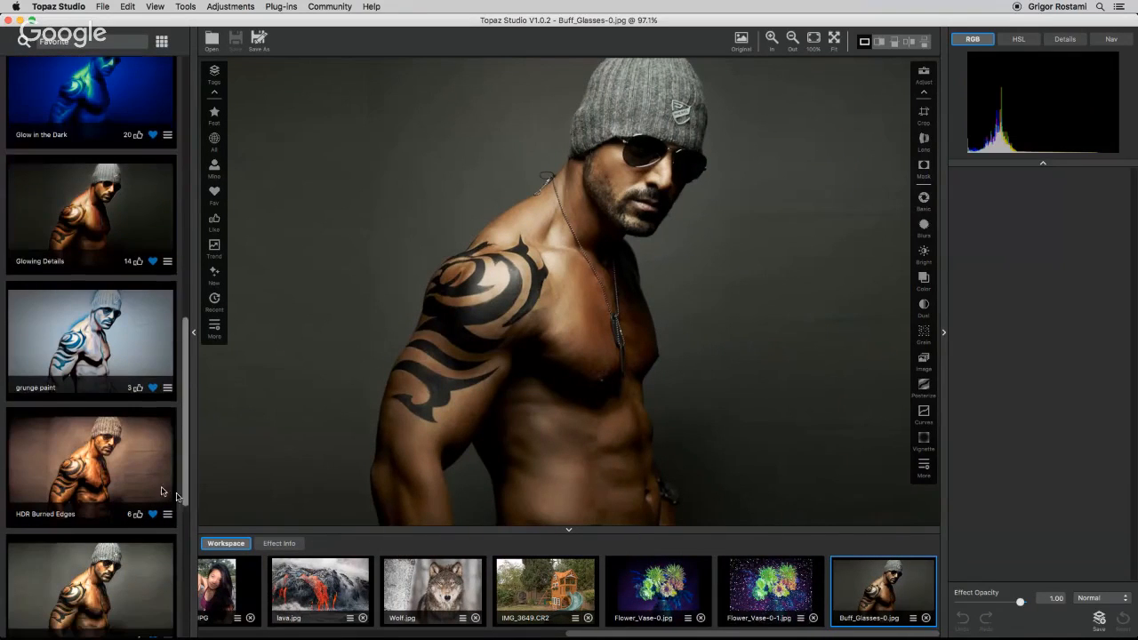
left_click(127, 462)
key("Down")
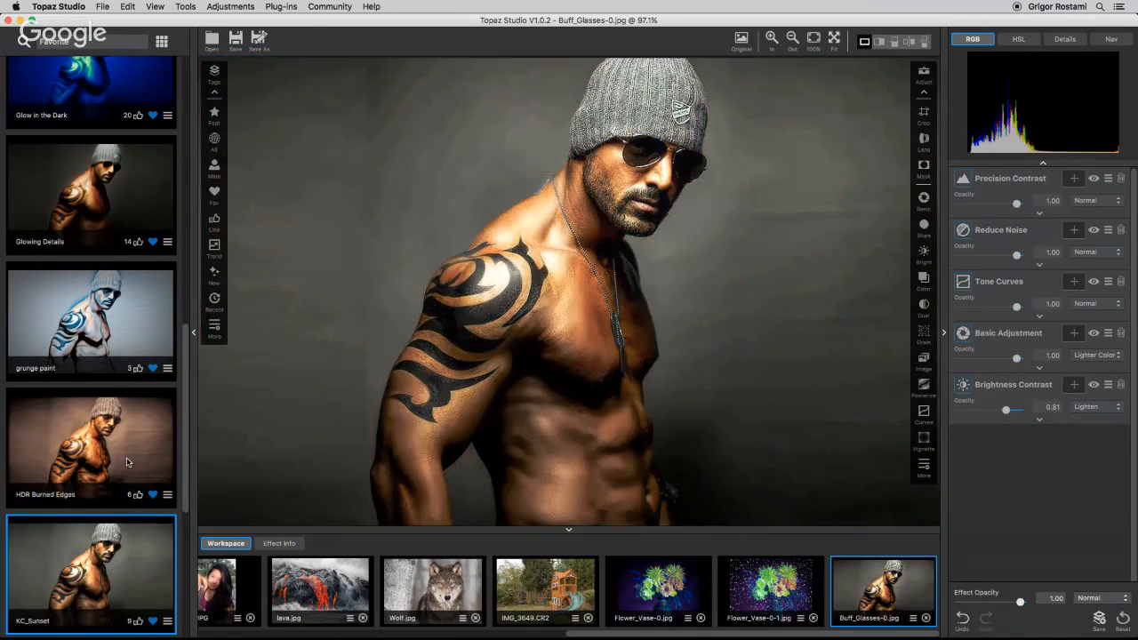
key("Down")
key("Down")
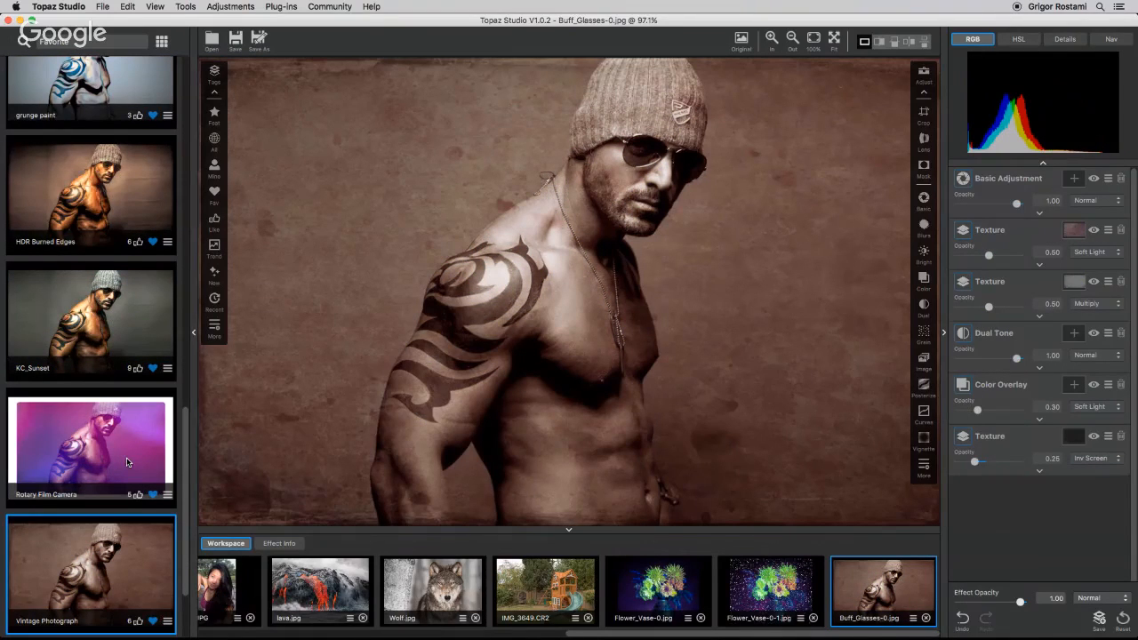
left_click(194, 333)
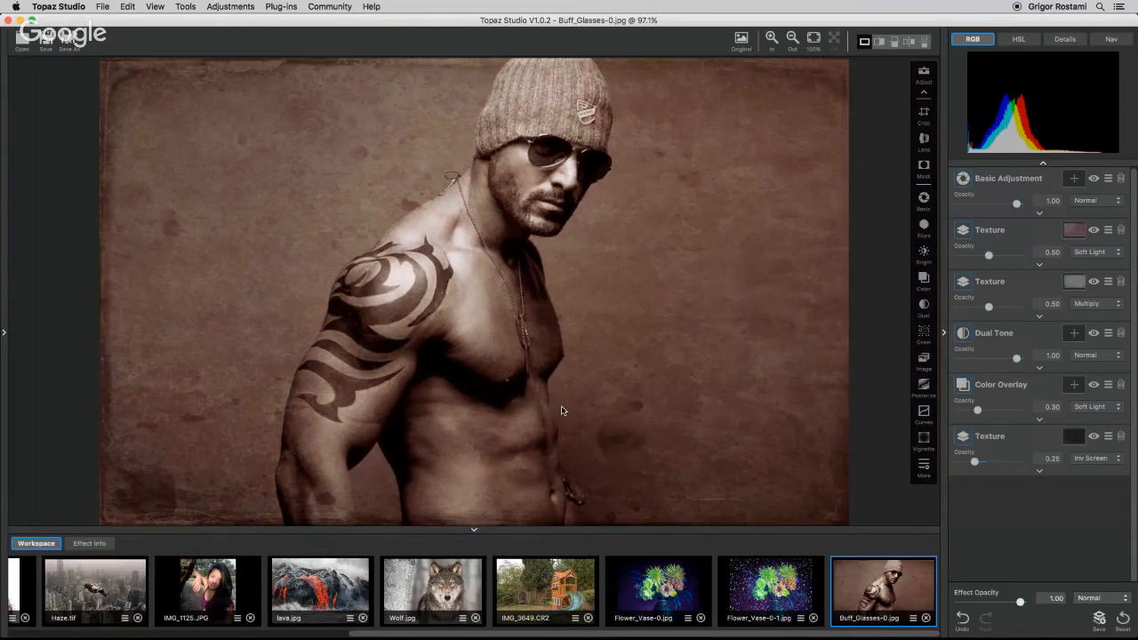
Remove the Color Overlay and Dual Tone adjustments from the stack after toggling each to compare.
left_click(1094, 385)
left_click(1093, 385)
left_click(1120, 385)
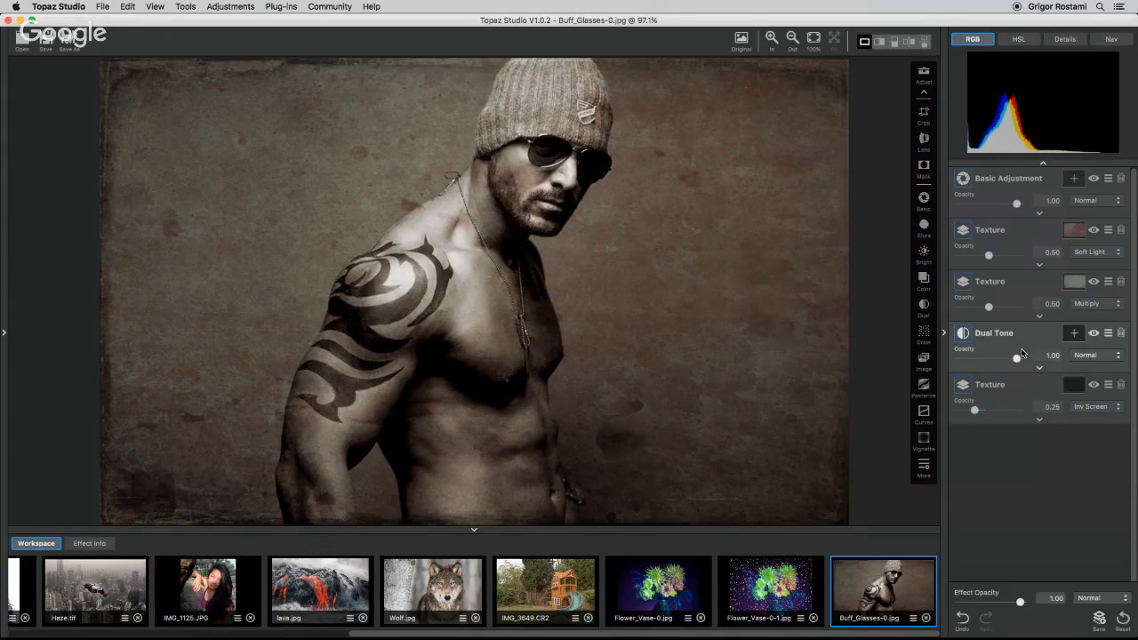
left_click(1094, 333)
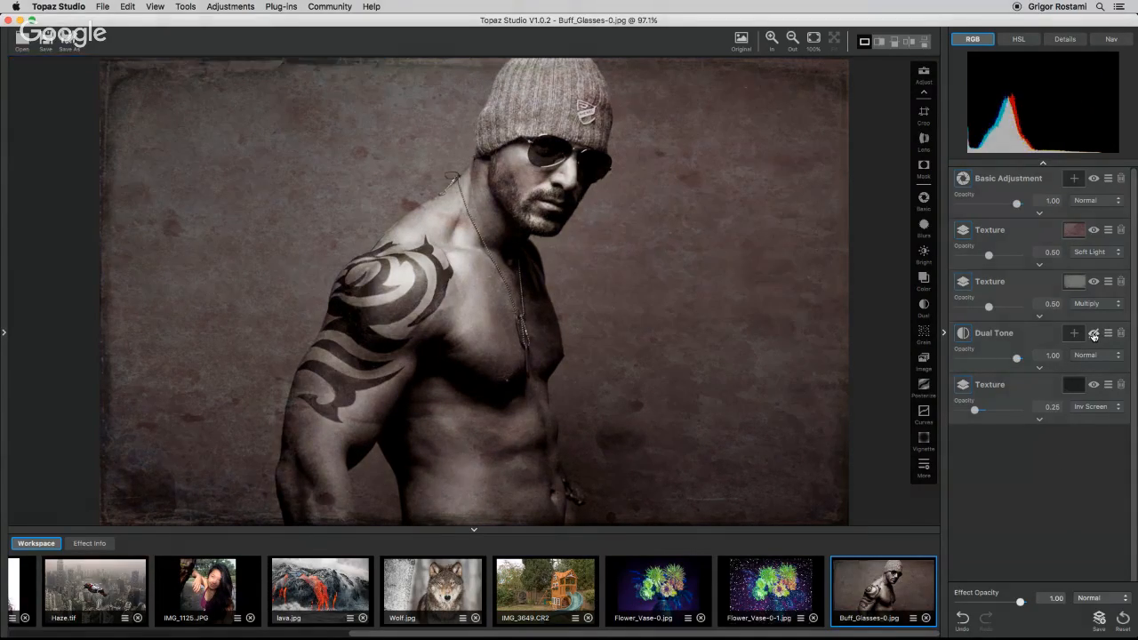
left_click(1119, 333)
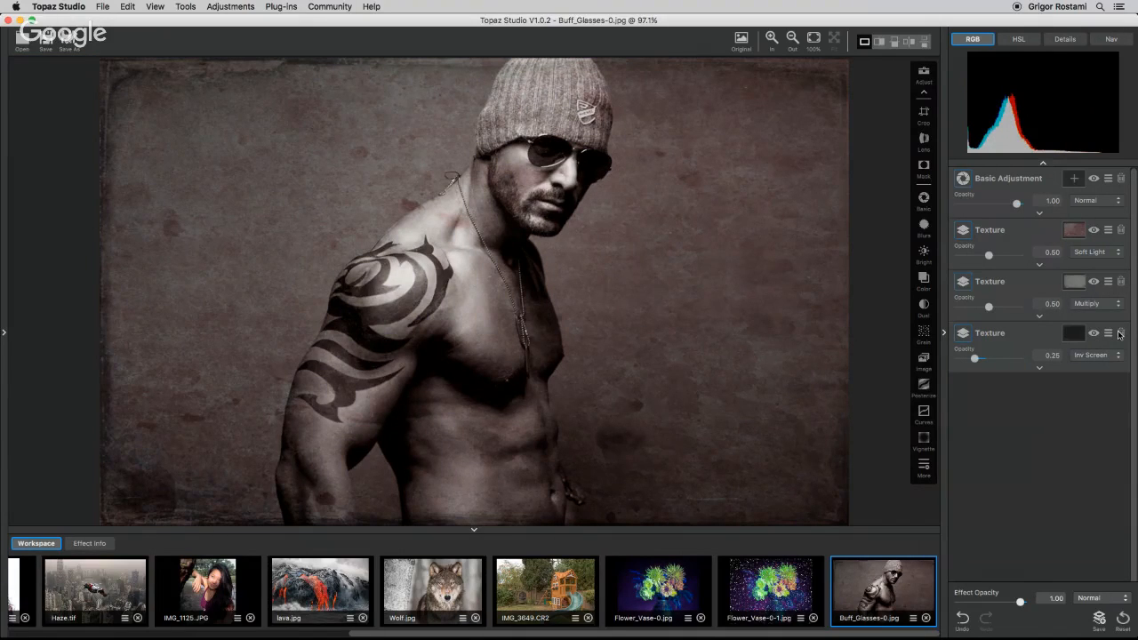
Toggle the visibility of the two upper Texture adjustments to compare their contribution.
left_click(1094, 282)
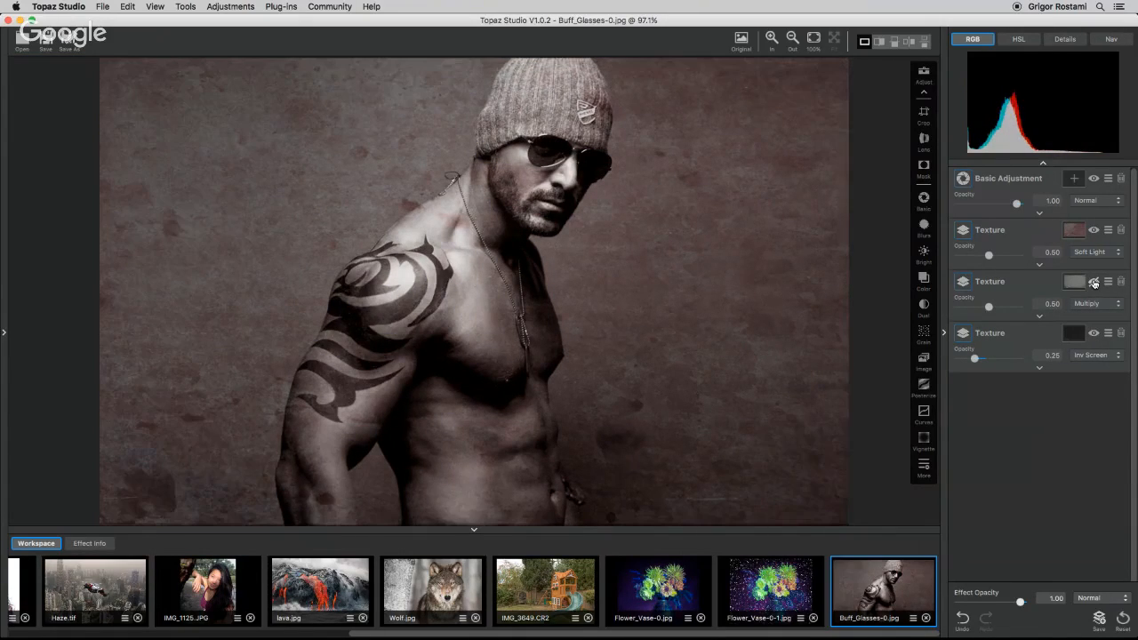
left_click(1093, 281)
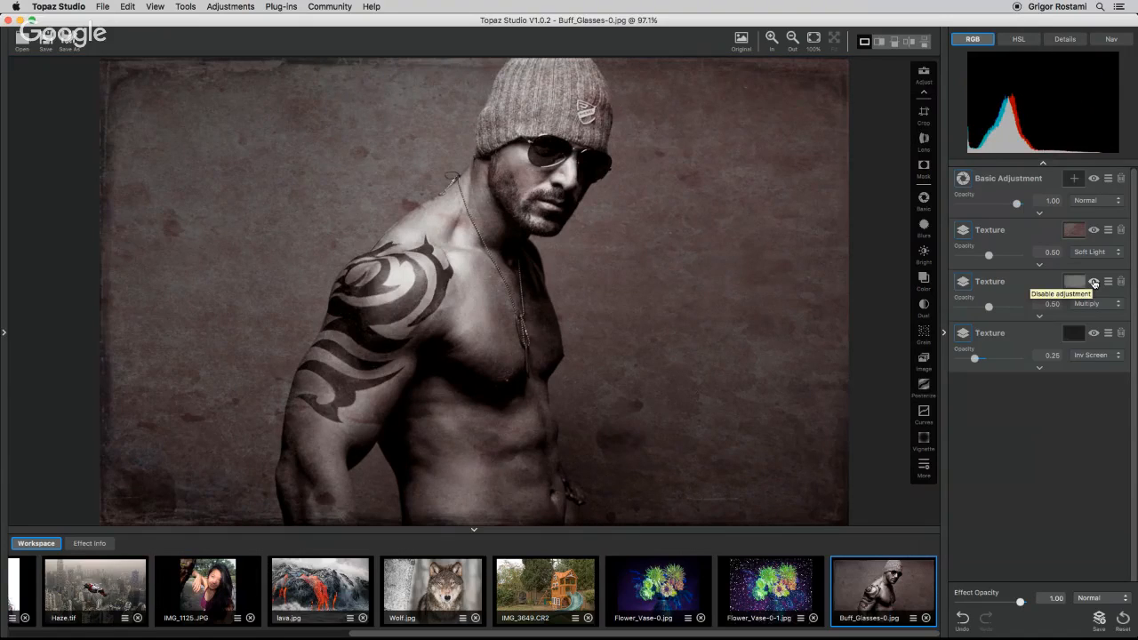
left_click(1094, 230)
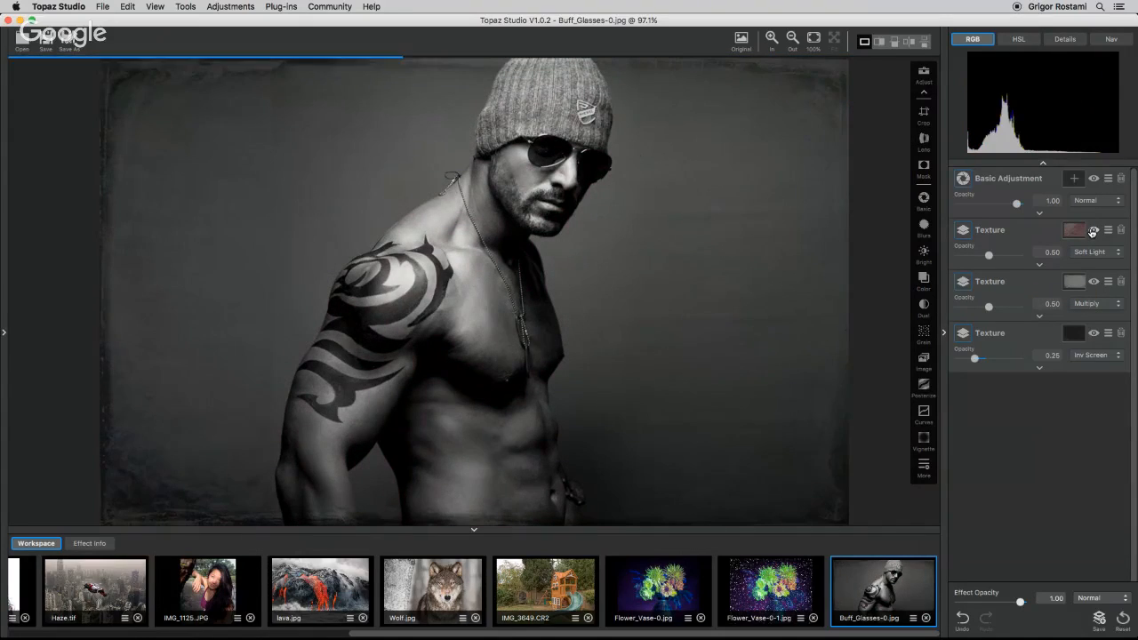
left_click(1093, 231)
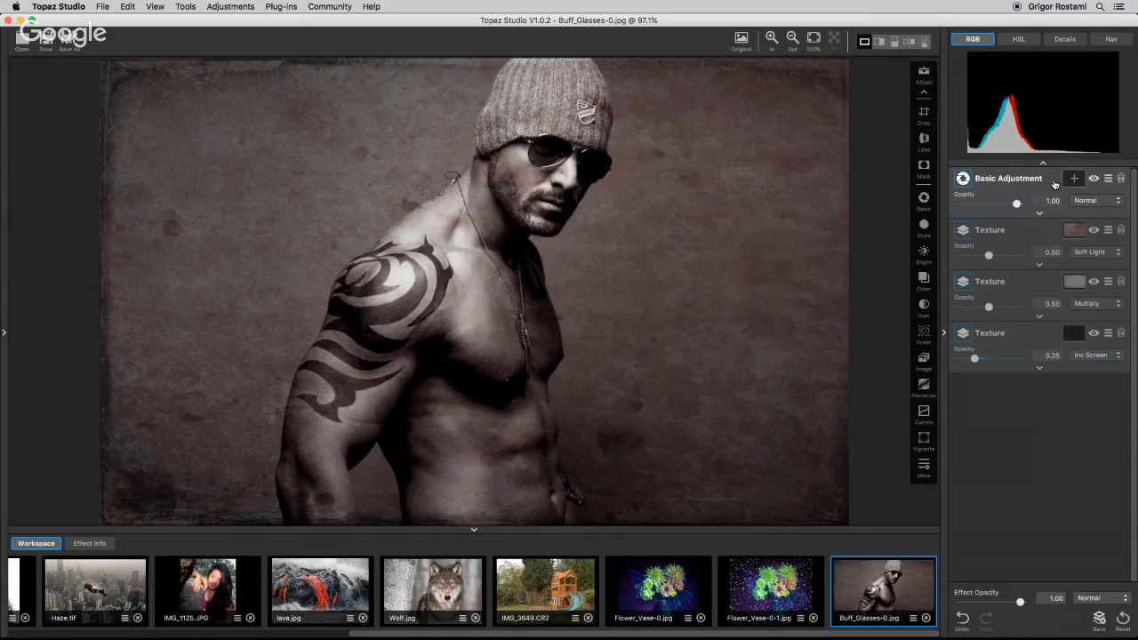
In Basic Adjustment, set Saturation to -0.69 and Clarity to 0.34.
left_click(1040, 213)
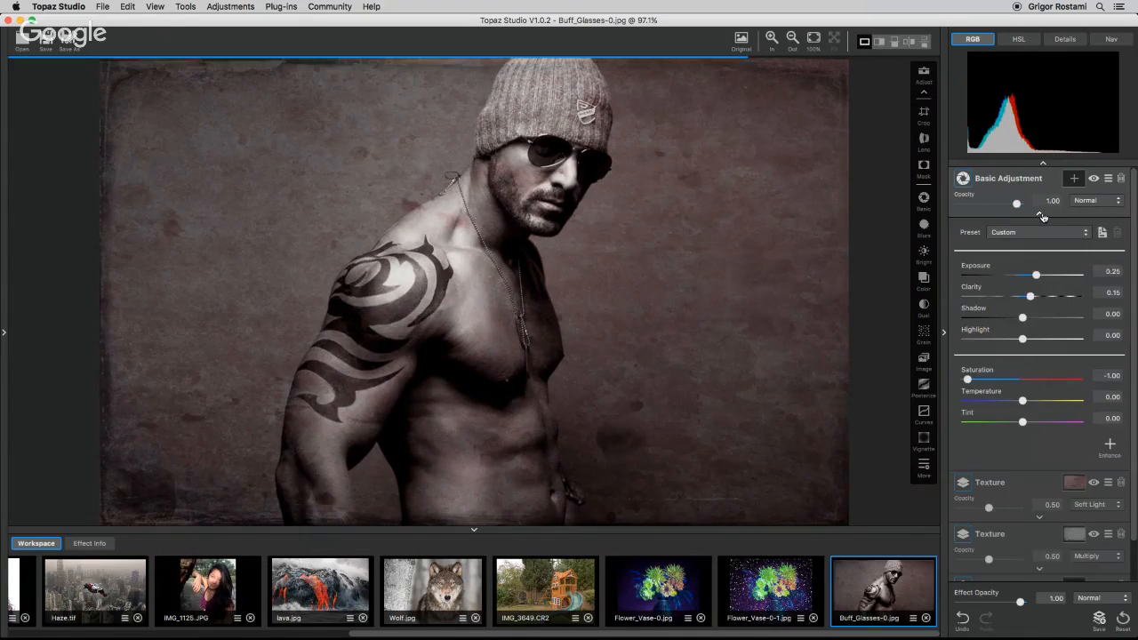
left_click_drag(967, 379, 984, 383)
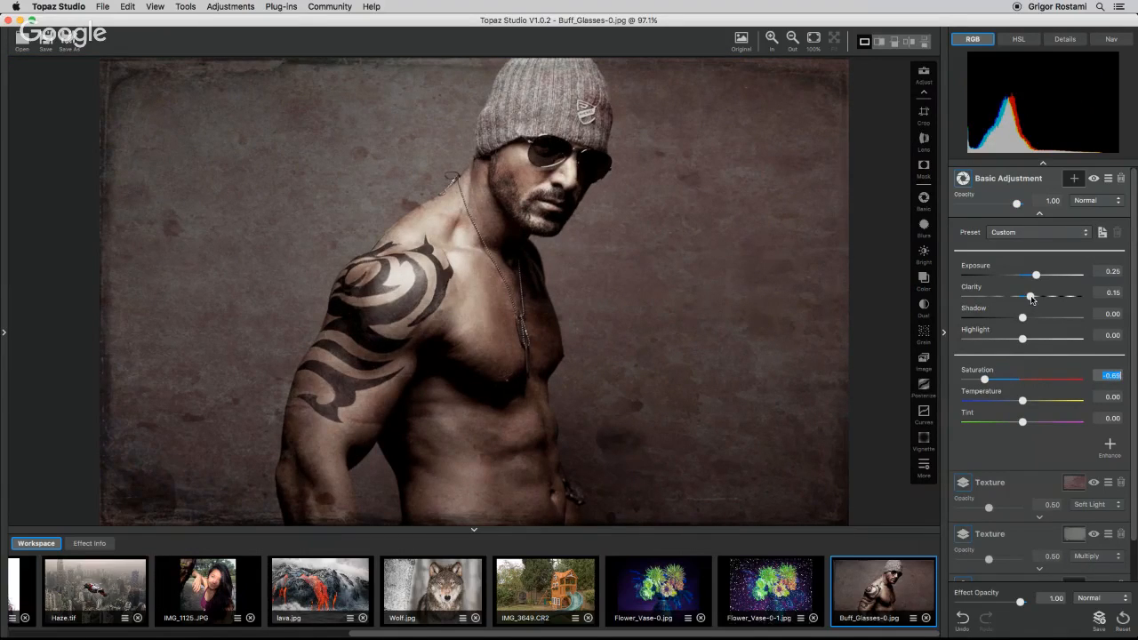
left_click_drag(1032, 301, 1041, 302)
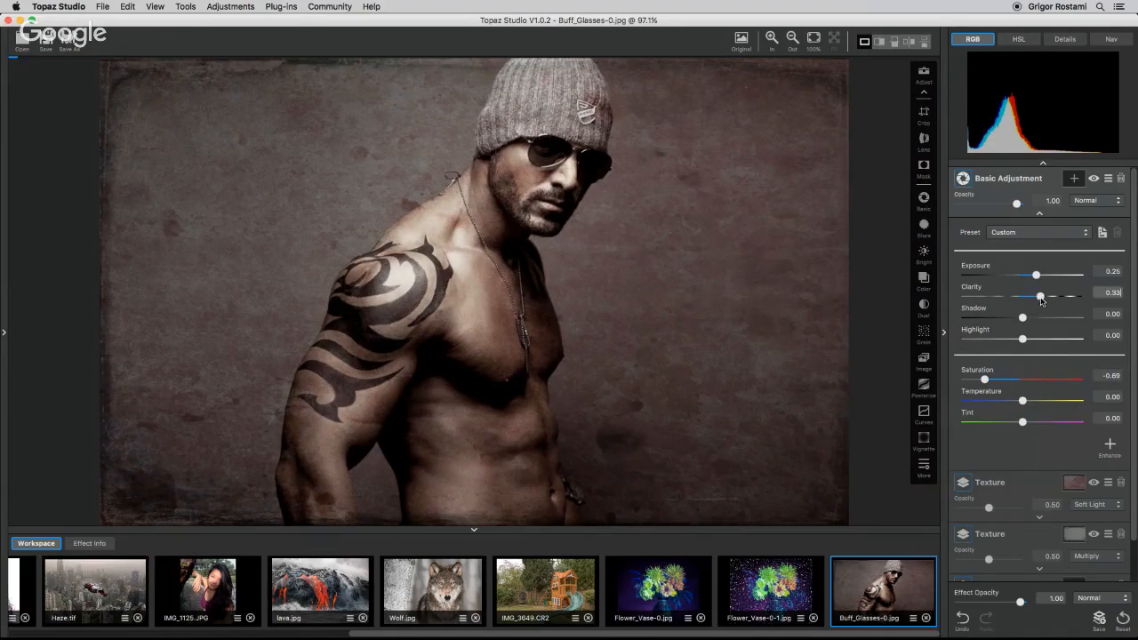
left_click(1039, 214)
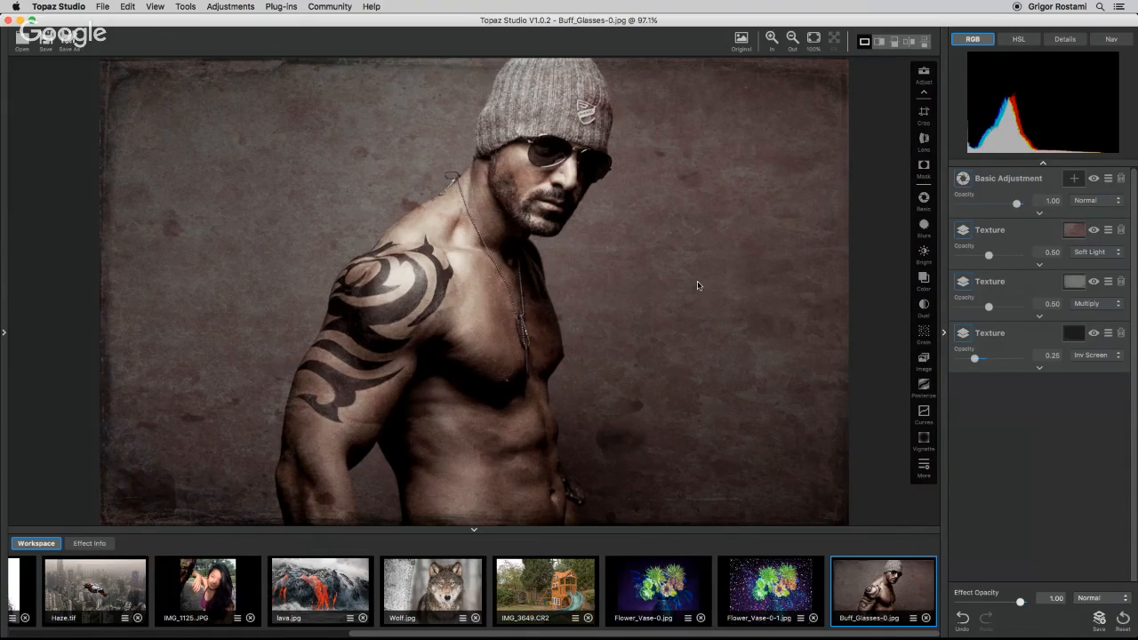
Add a Precision Contrast adjustment and move it to the top of the stack.
left_click(924, 466)
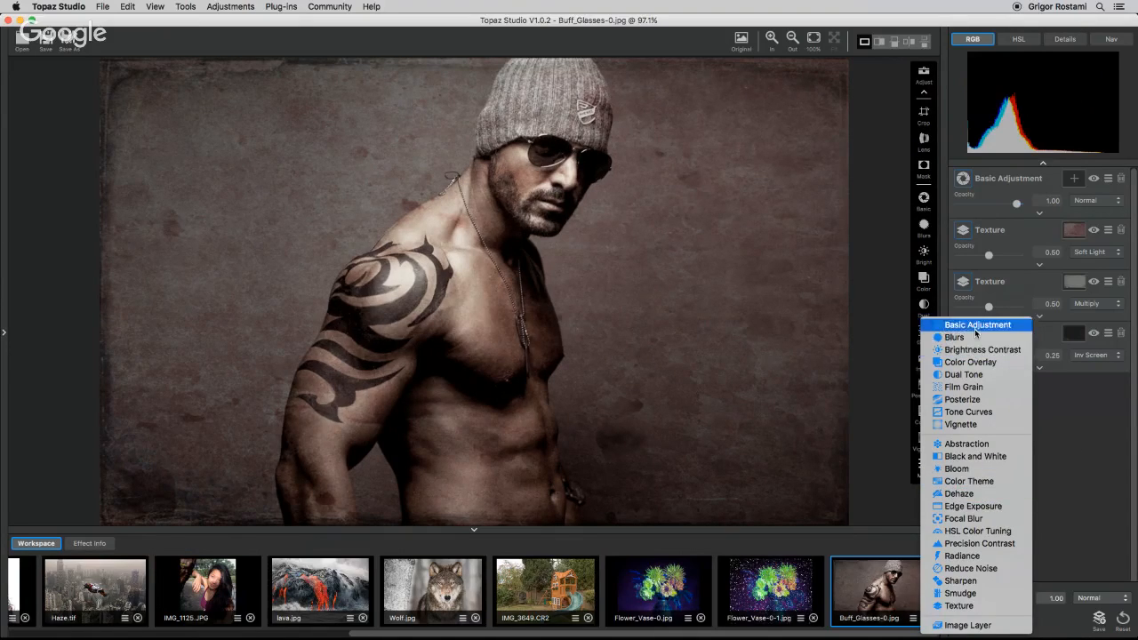
left_click(974, 543)
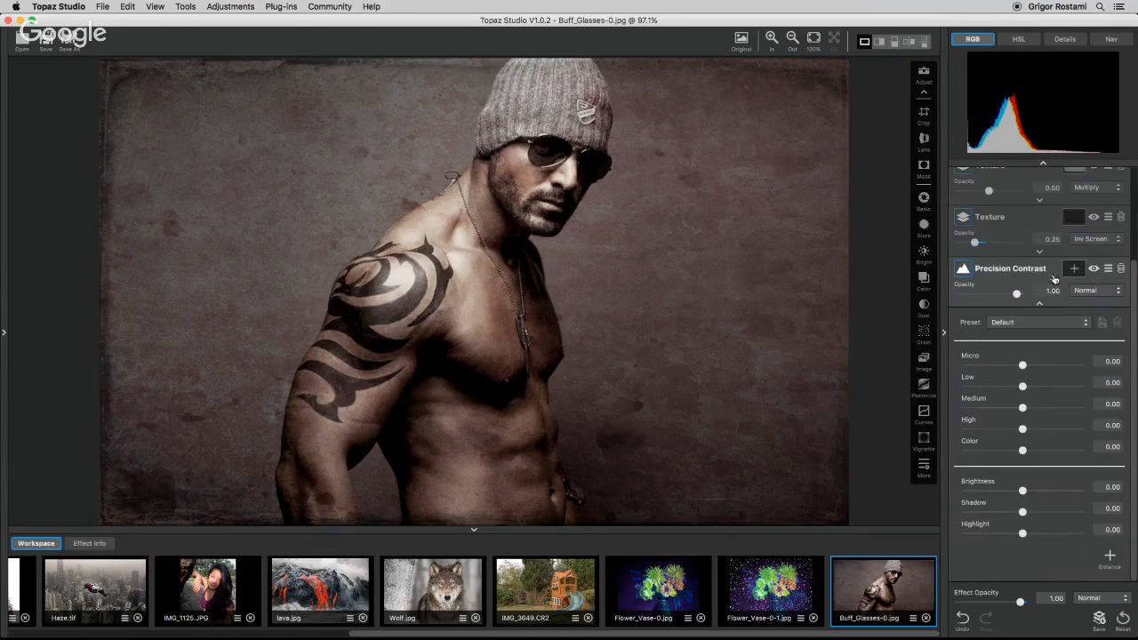
left_click_drag(1049, 271, 1051, 165)
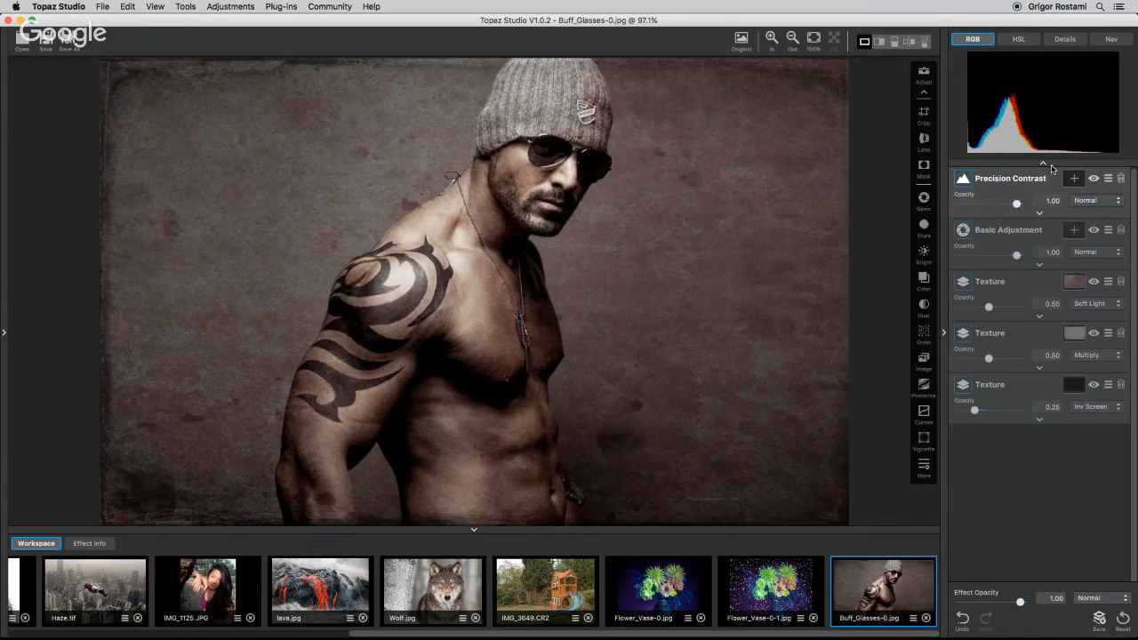
Set Precision Contrast Micro to 0.87 and the bottom Texture's opacity to 0.55.
left_click(1039, 214)
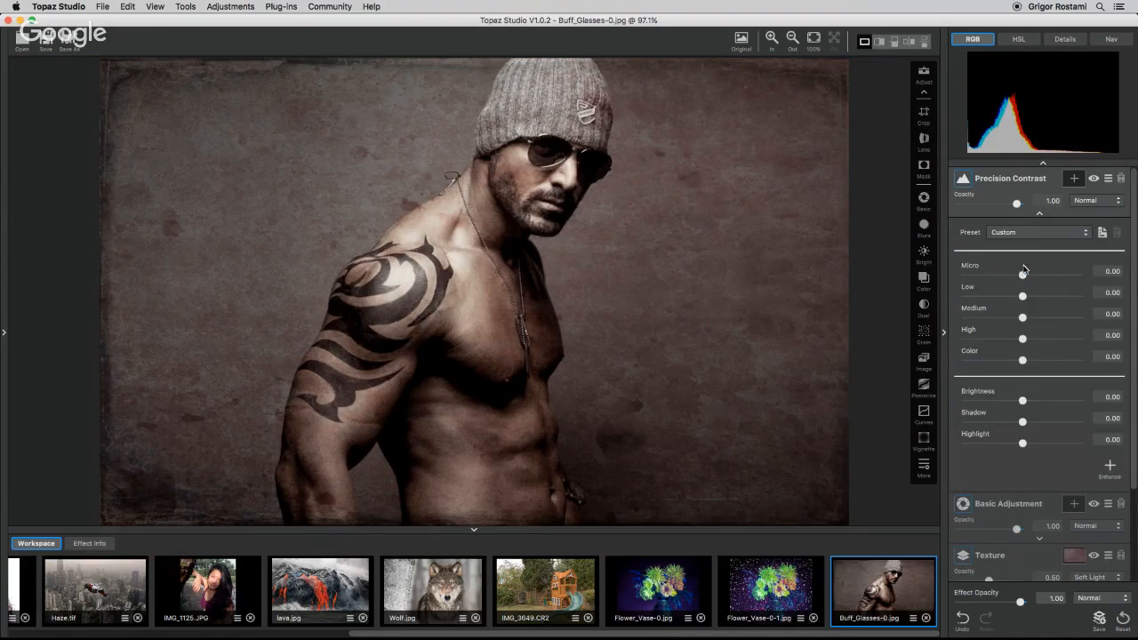
left_click_drag(1023, 274, 1071, 278)
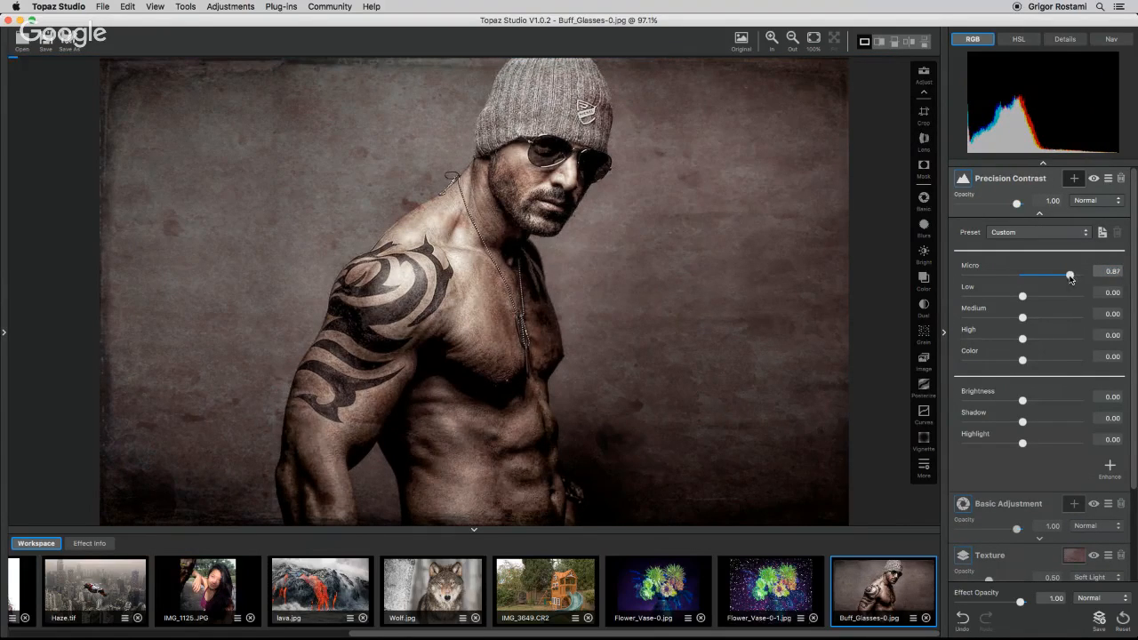
left_click(1040, 216)
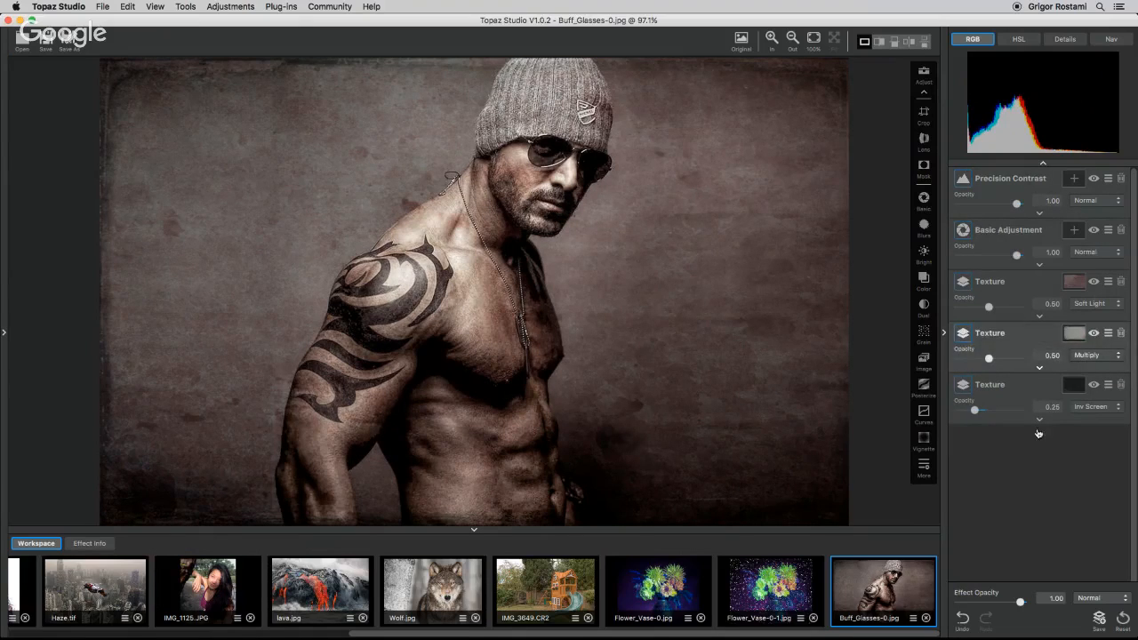
left_click_drag(974, 409, 991, 412)
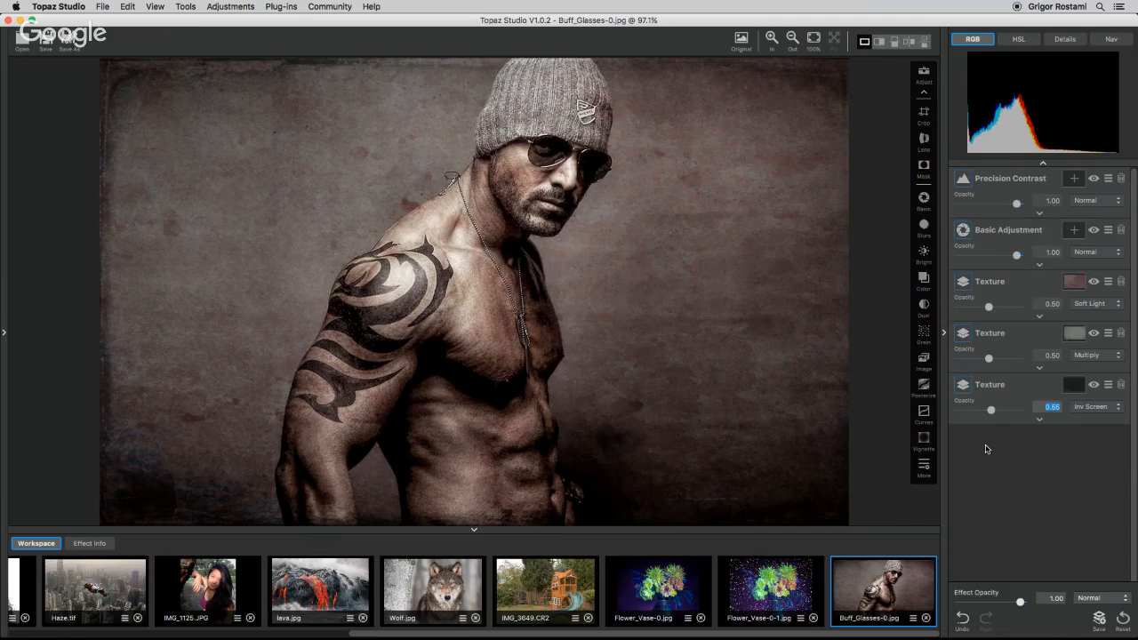
Add an Edge Exposure adjustment with Left Exposure 0.33 and Left Size 0.89.
left_click(925, 468)
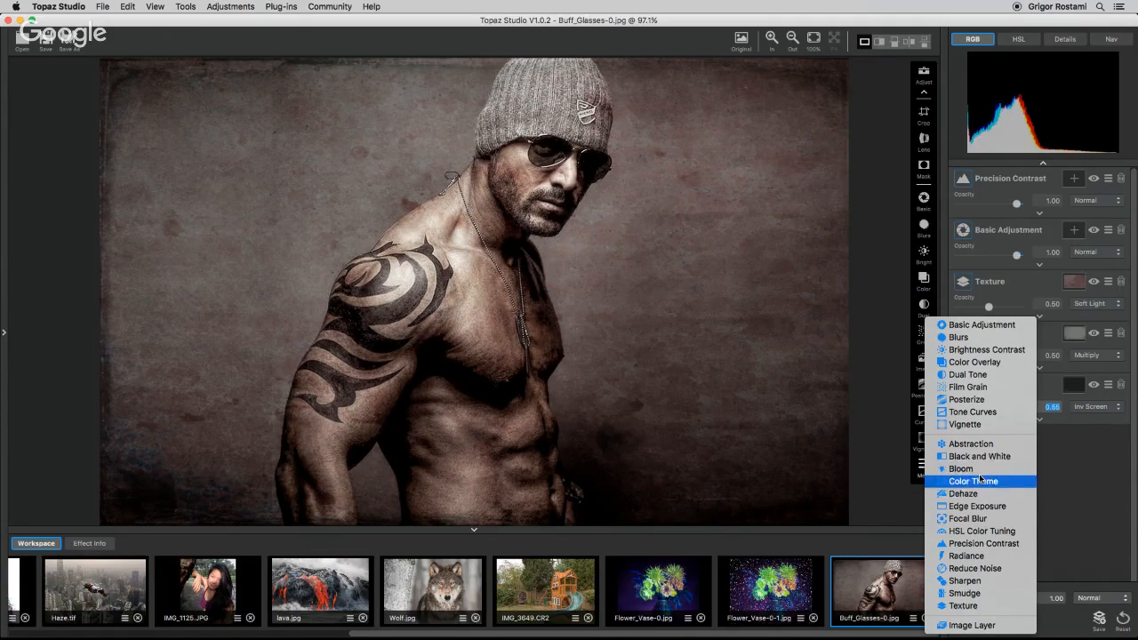
left_click(975, 506)
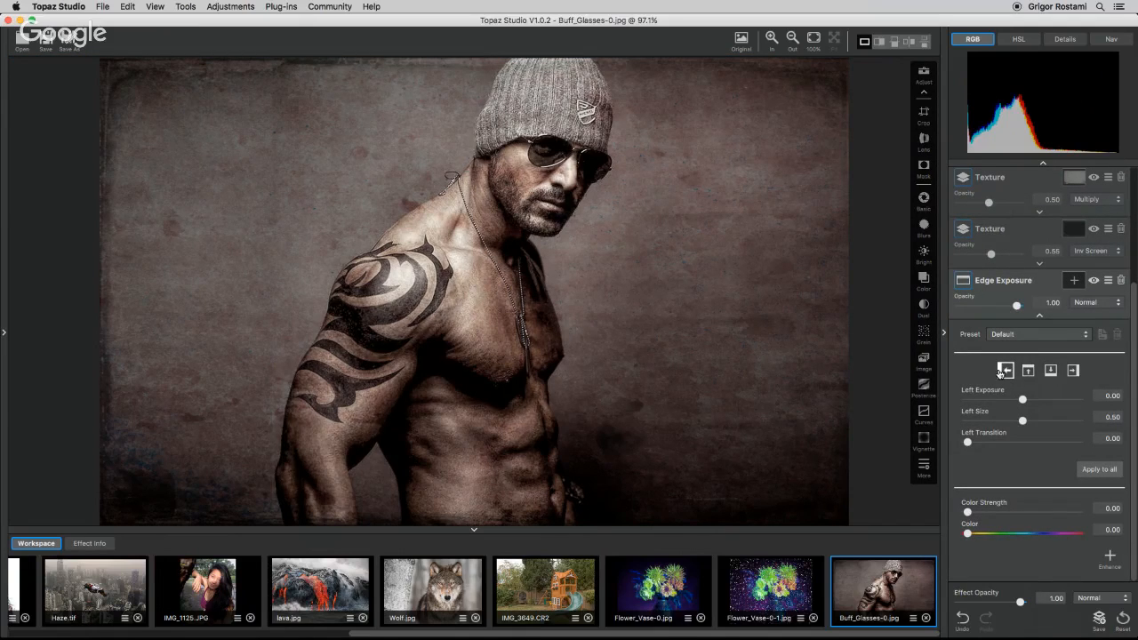
left_click_drag(1022, 400, 1064, 424)
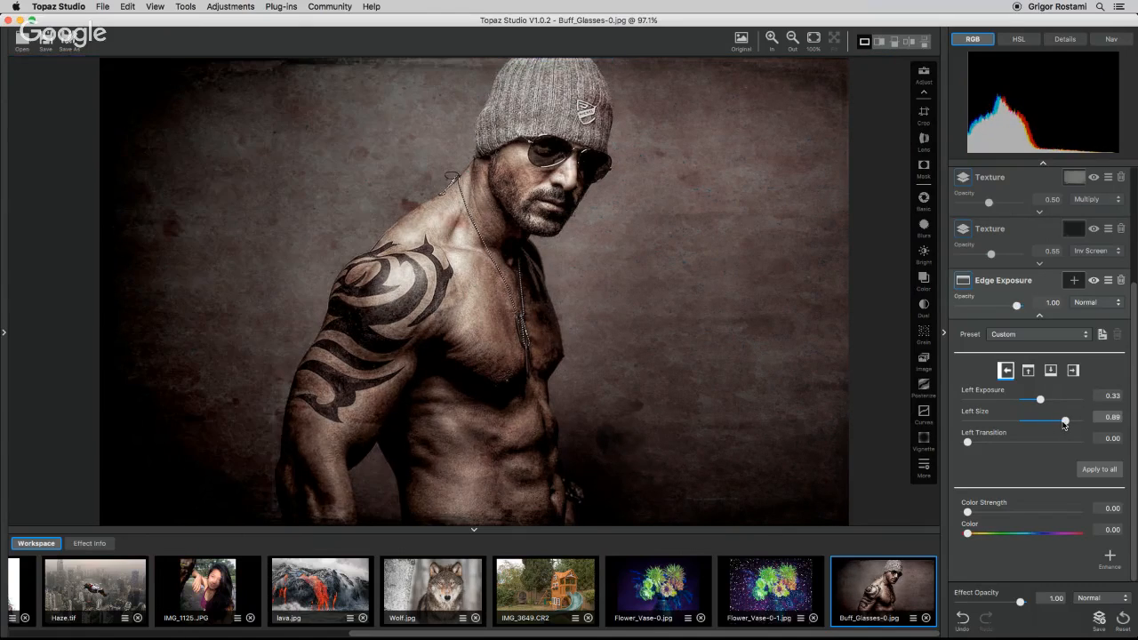
Set Edge Exposure's right edge to Right Exposure 0.27 and Right Size 0.68.
left_click(1072, 370)
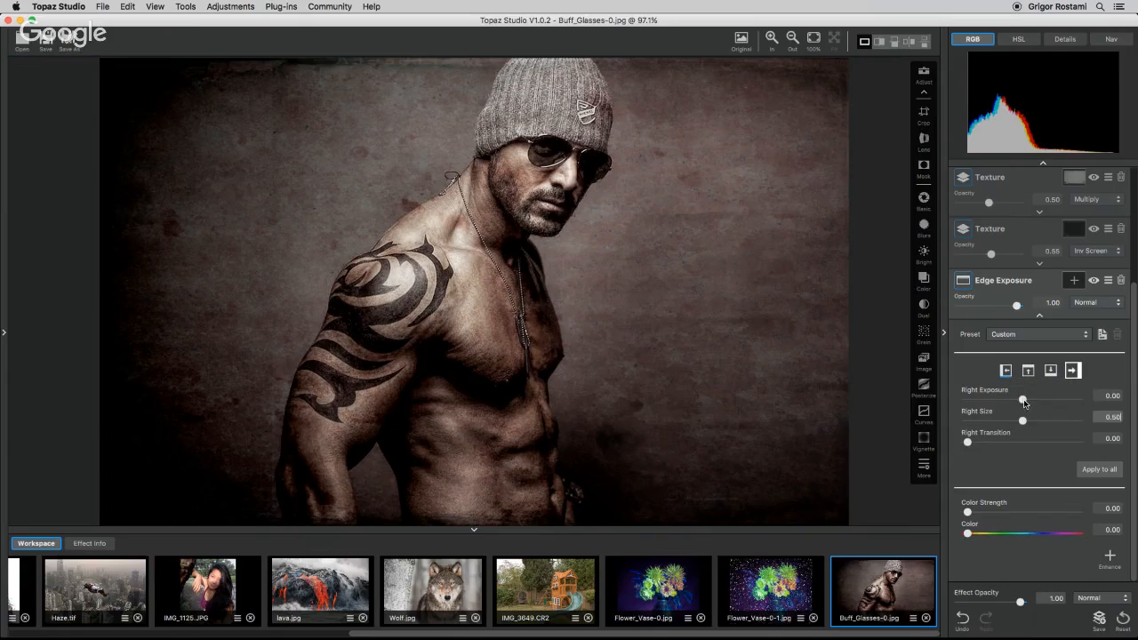
mouse_move(1022, 399)
left_mouse_down()
mouse_move(991, 403)
mouse_move(1069, 401)
mouse_move(1041, 423)
mouse_move(1069, 400)
mouse_move(1036, 402)
left_mouse_up()
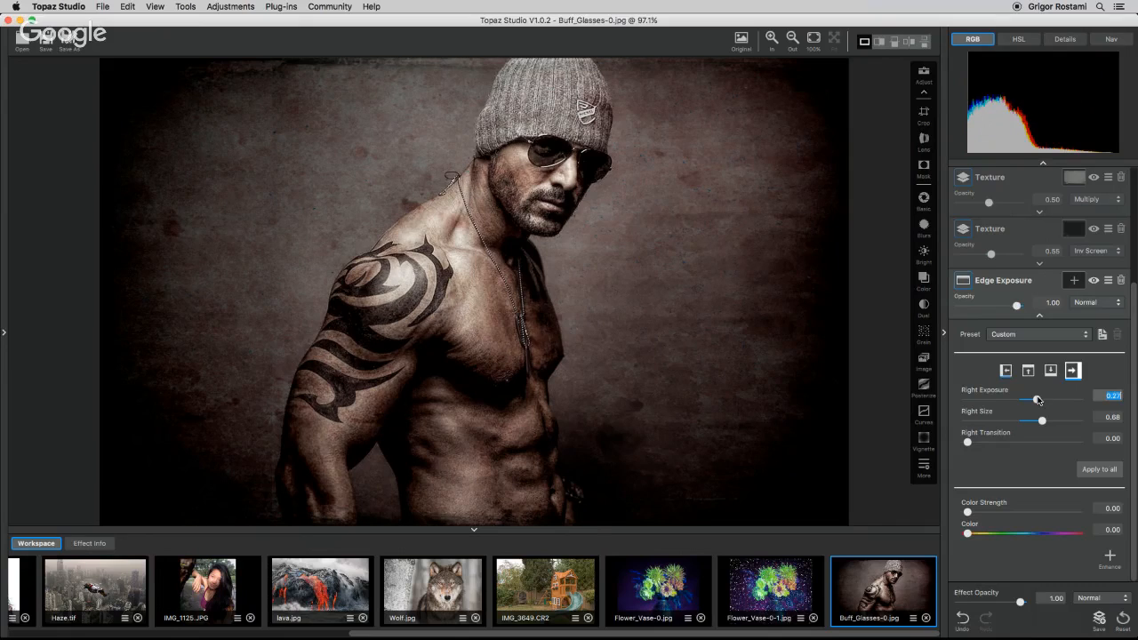
Save the current adjustment stack as a new effect named Crazy Grunge.
left_click(813, 38)
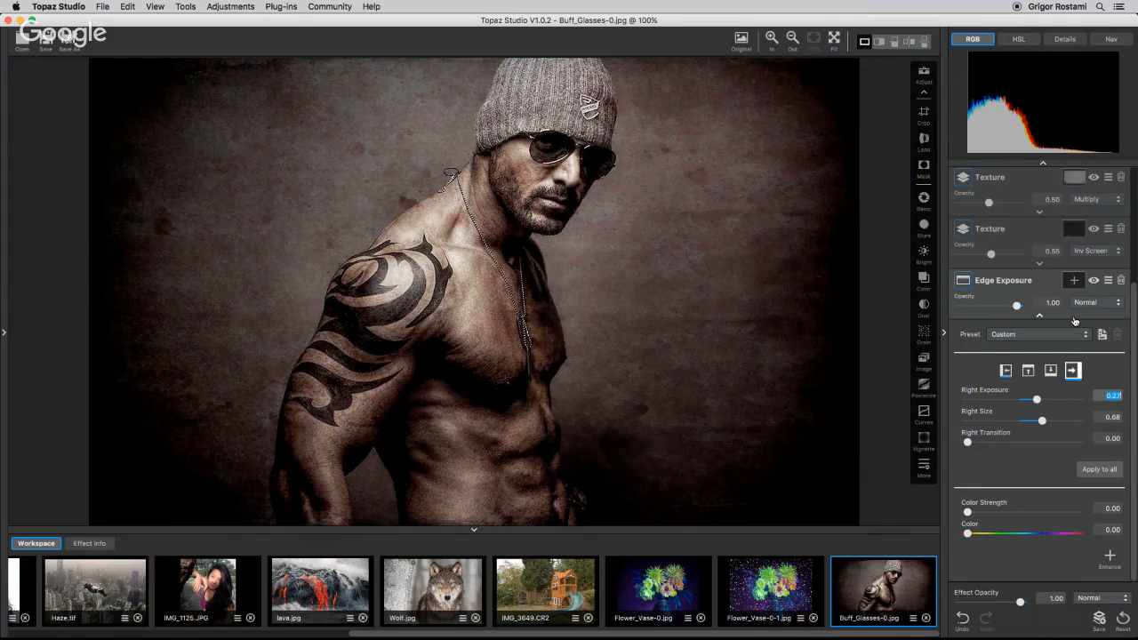
left_click(474, 531)
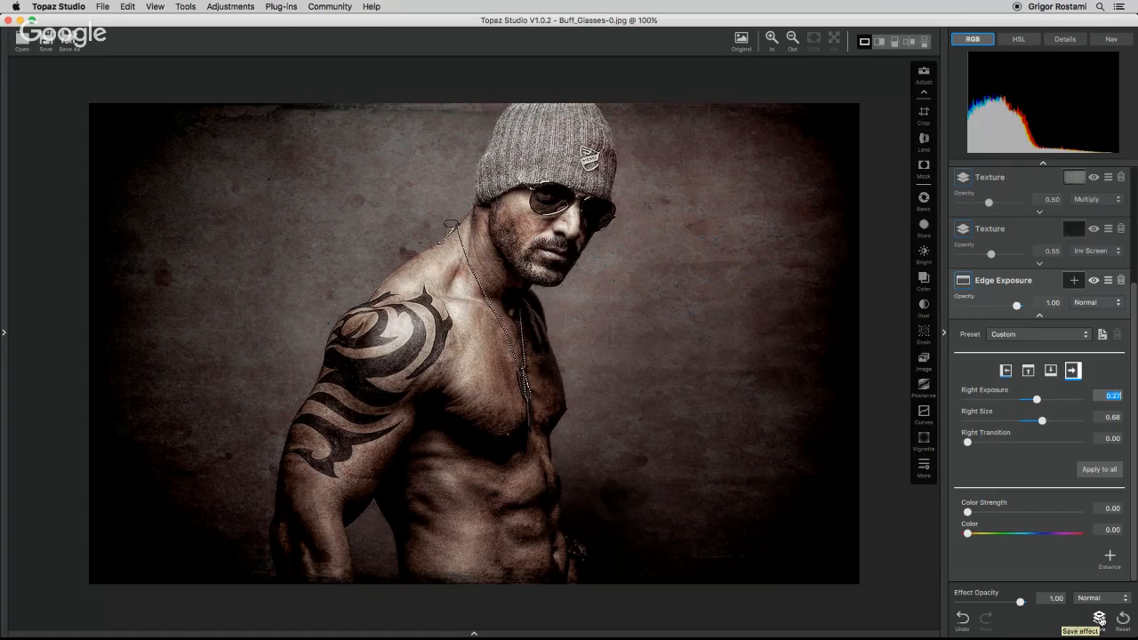
left_click(1099, 619)
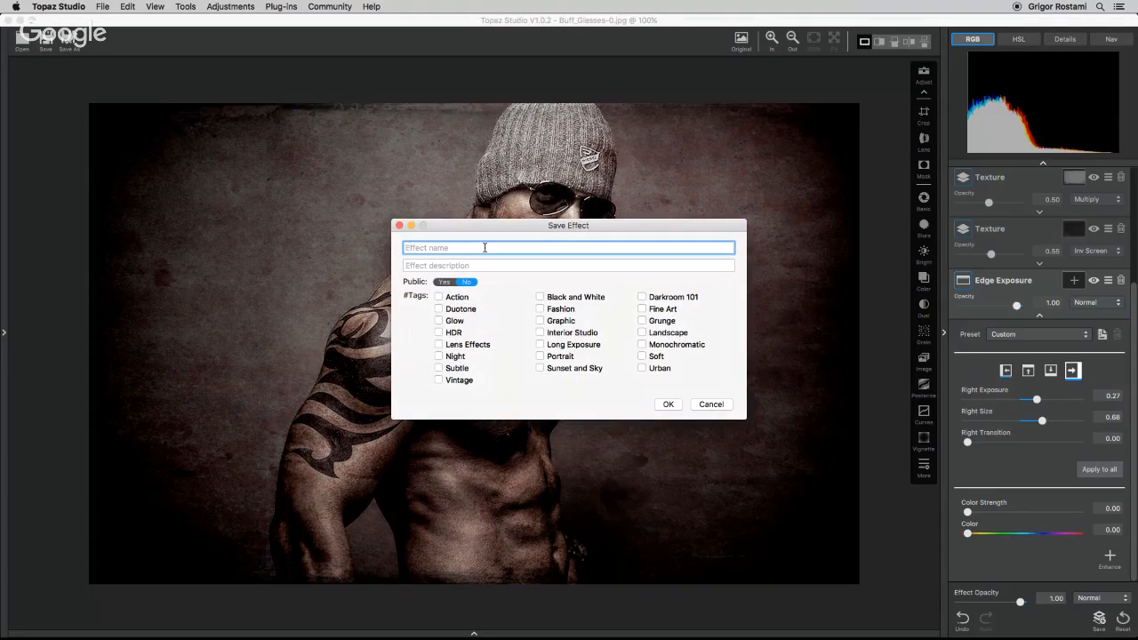
type("Crazy Grunger")
left_click(668, 404)
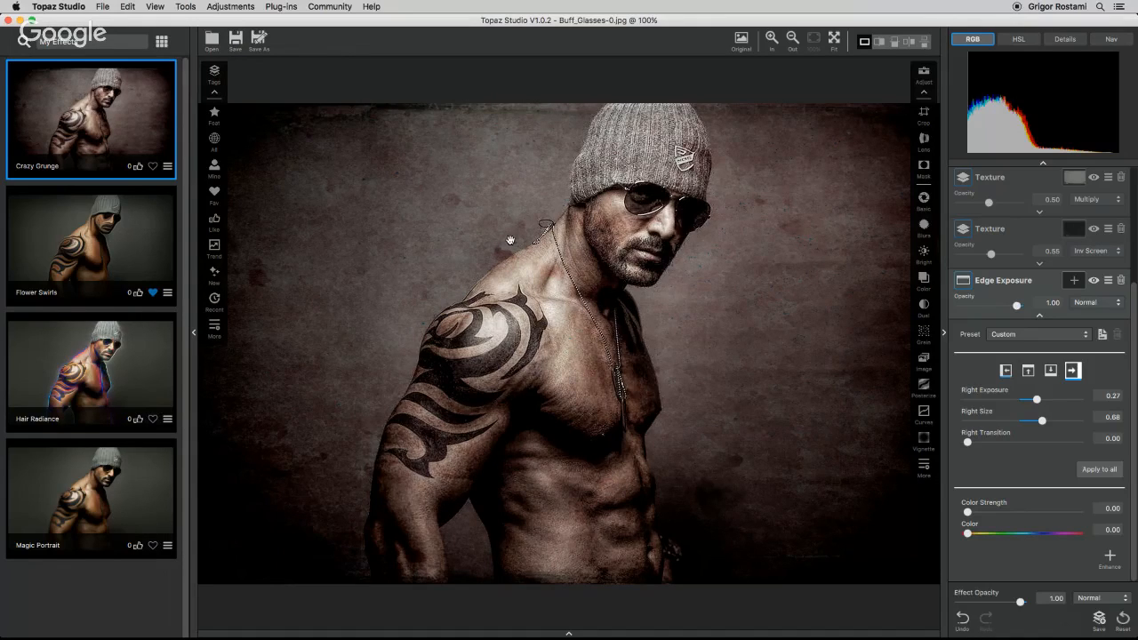
Export the edited image as a JPEG named Buff_Glasses_Grunge to the Desktop and preview the saved file.
left_click(258, 40)
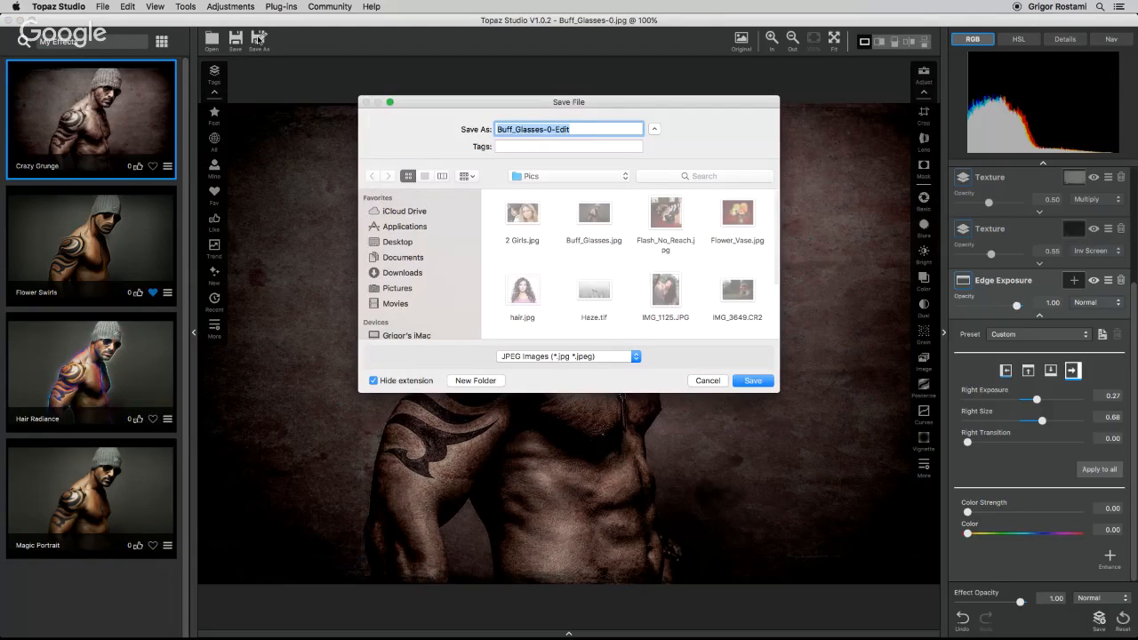
left_click(594, 357)
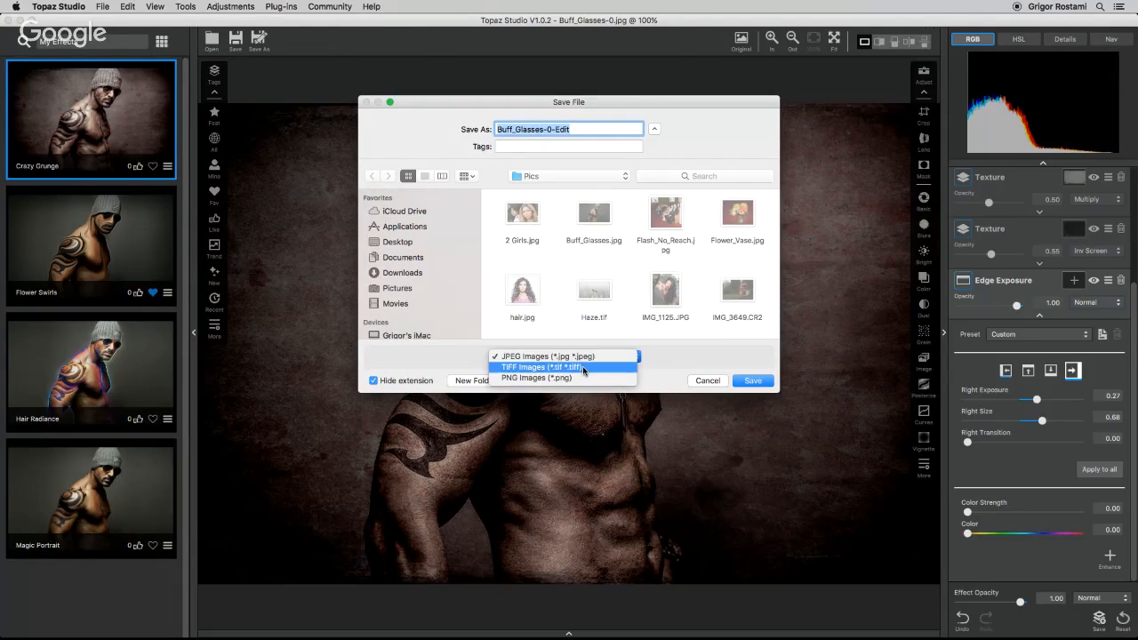
left_click(577, 356)
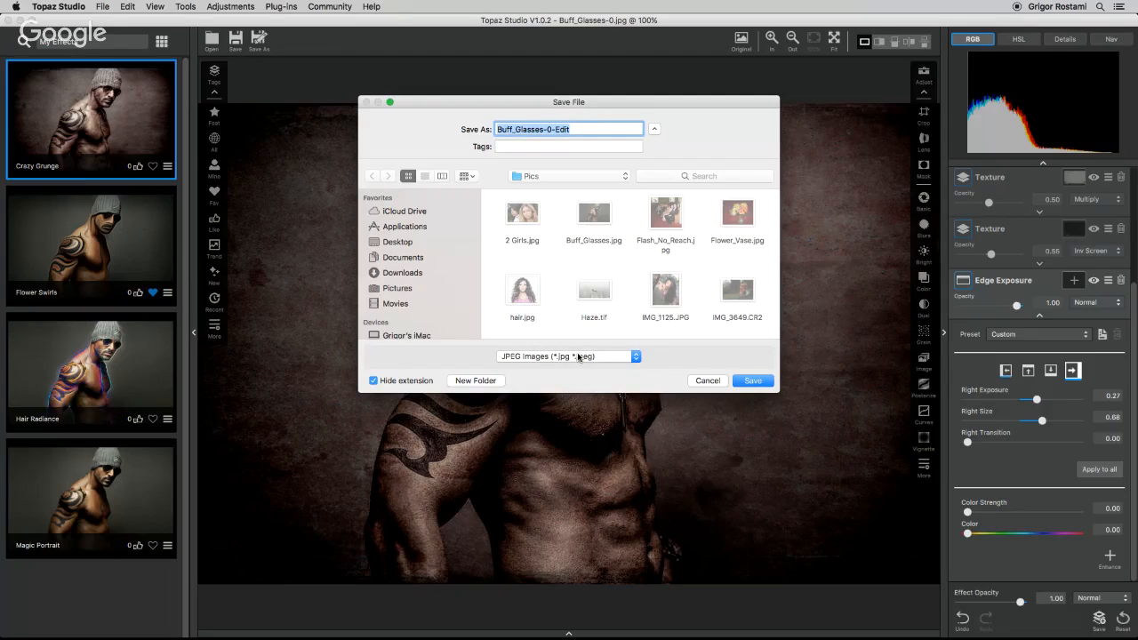
left_click(373, 241)
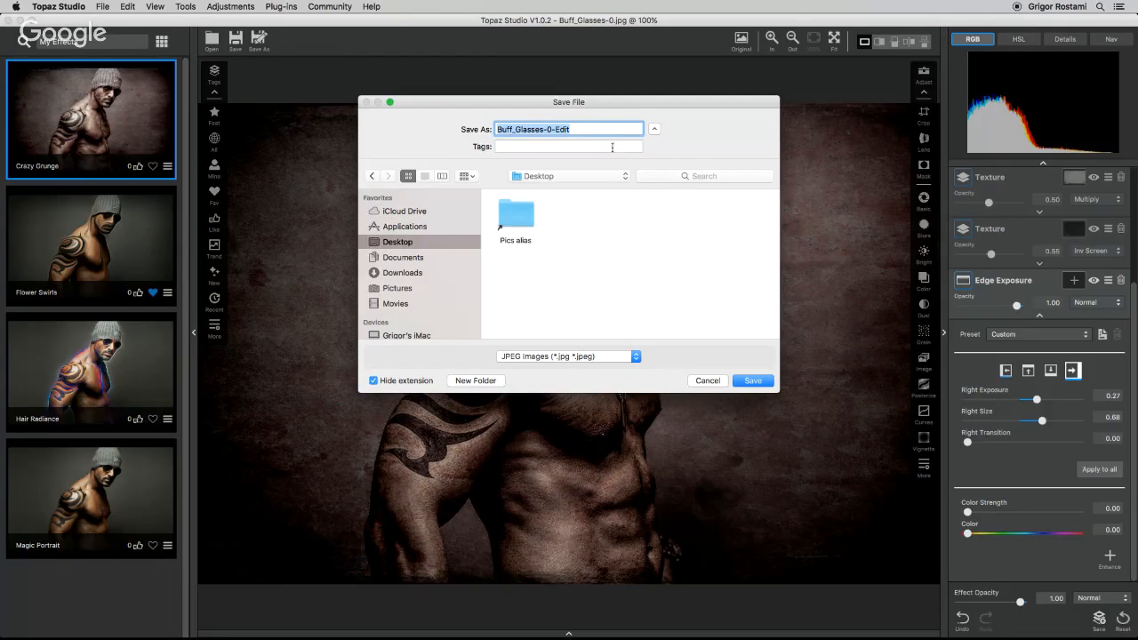
left_click(596, 130)
key("BackSpace")
key("BackSpace")
key("BackSpace")
key("BackSpace")
key("BackSpace")
key("BackSpace")
key("BackSpace")
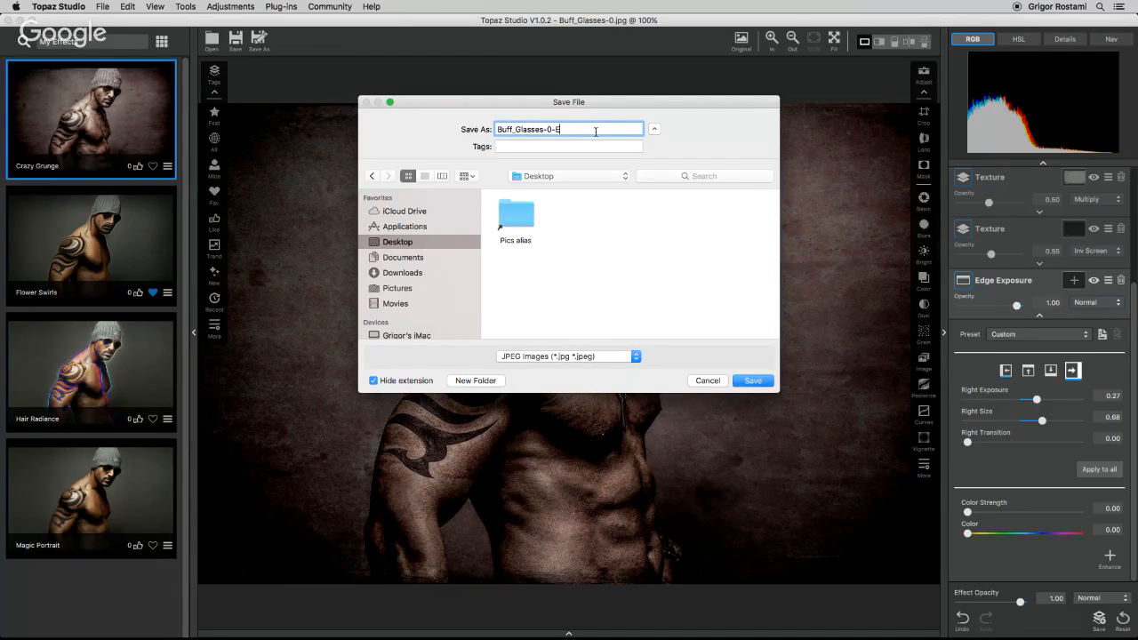
type("_Grunge")
left_click(745, 382)
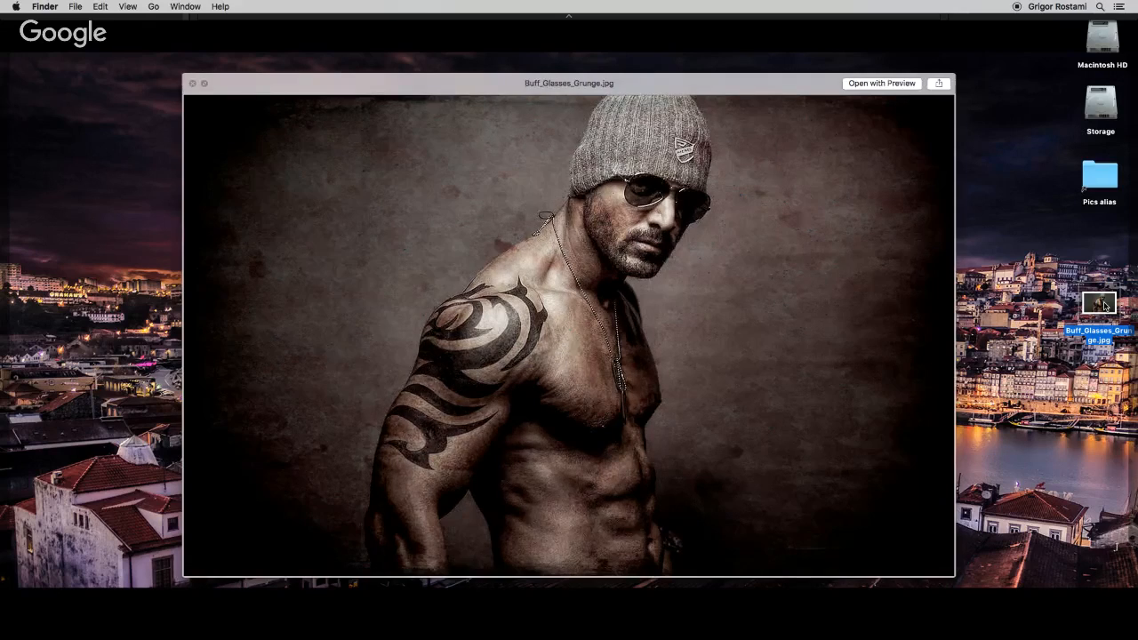
key("space")
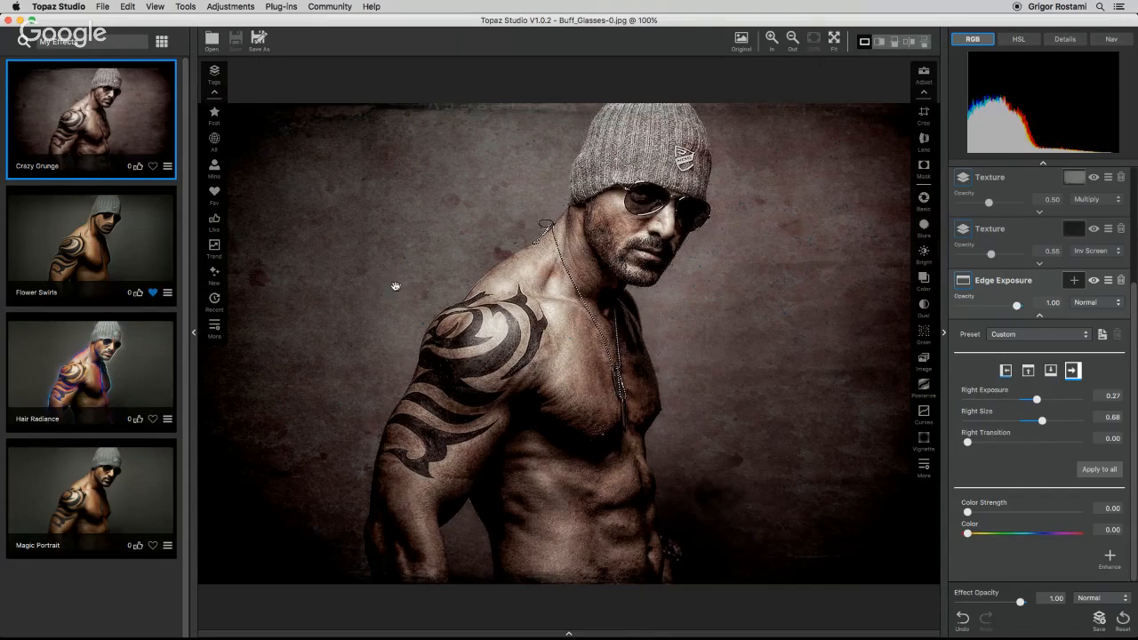
Open the lava.jpg image from the workspace strip.
left_click(569, 633)
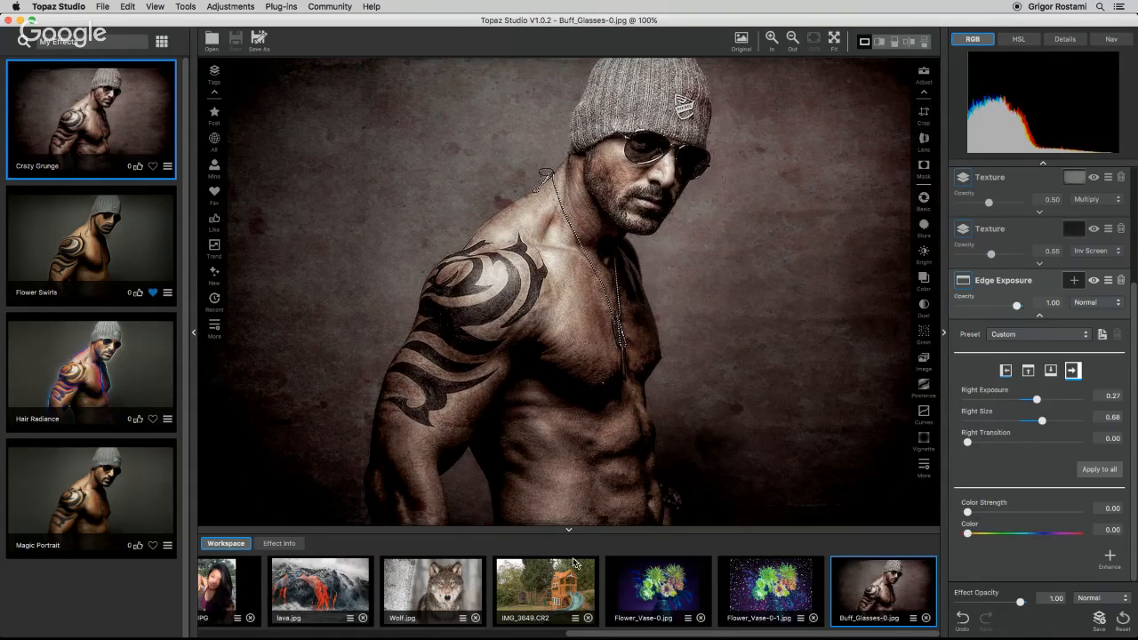
left_click_drag(609, 635, 323, 634)
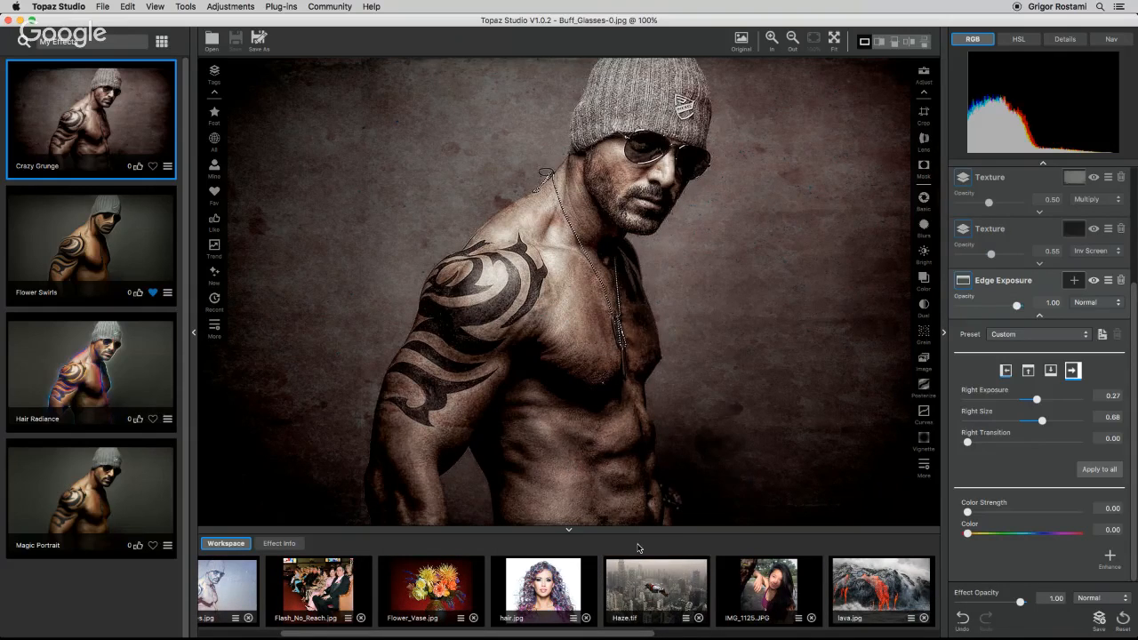
left_click_drag(582, 635, 710, 635)
left_click(648, 586)
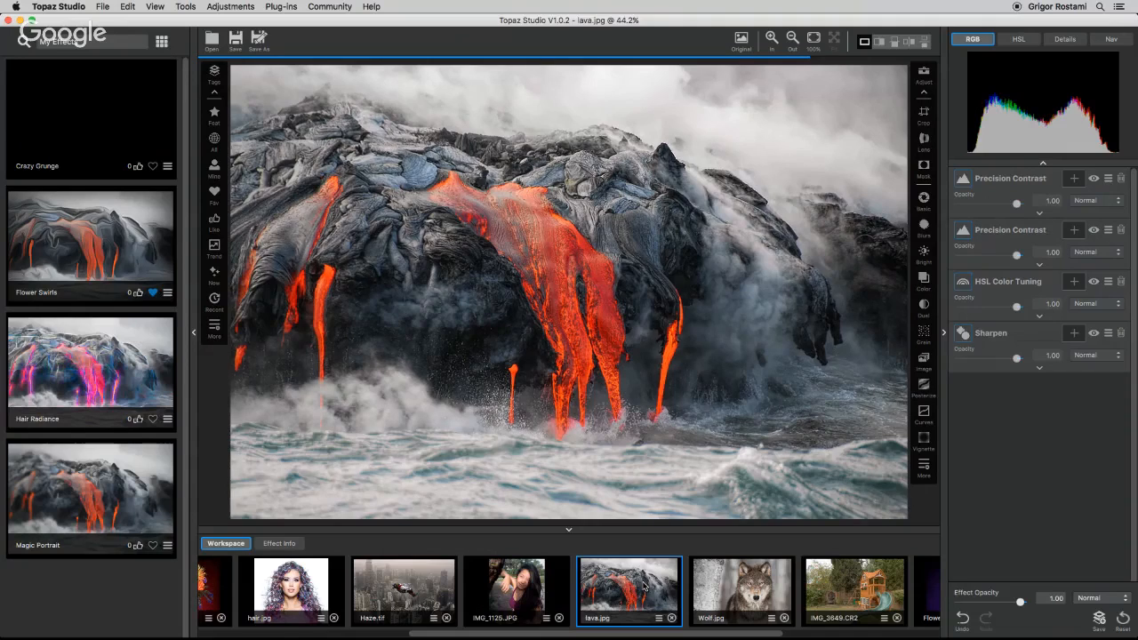
Add an Image Layer adjustment and load the Wolf.jpg image into it.
left_click(923, 467)
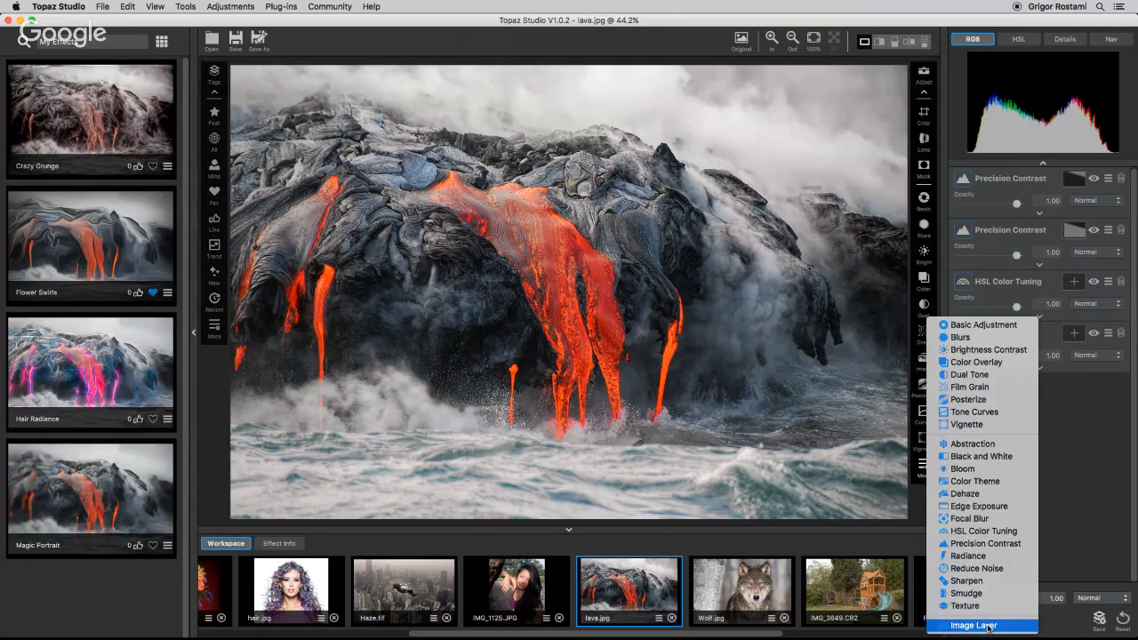
left_click(988, 626)
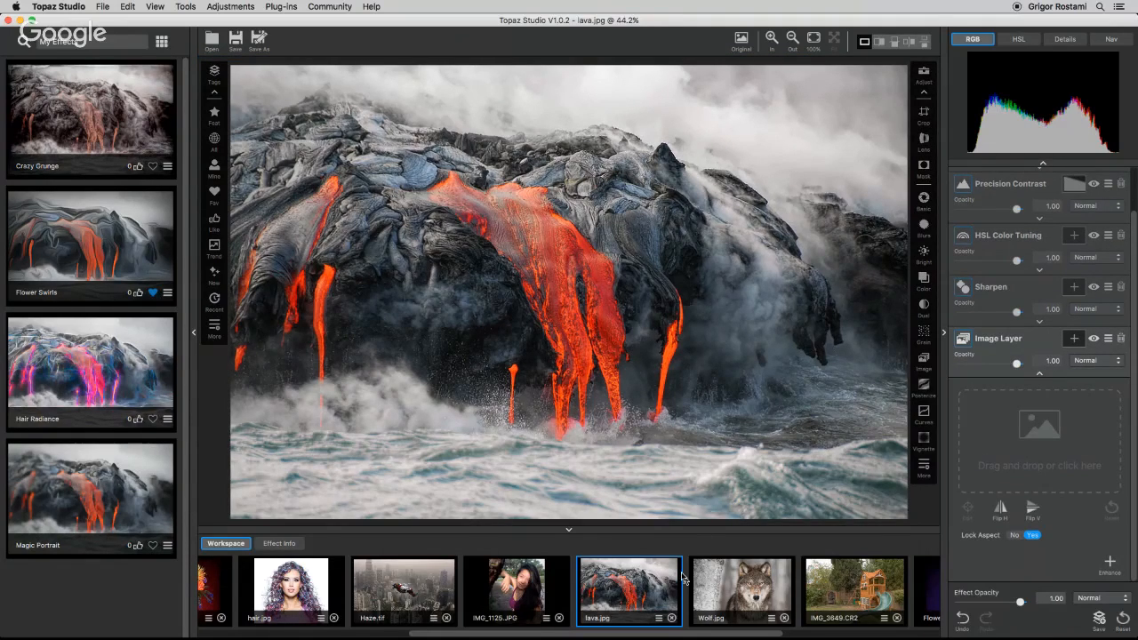
left_click_drag(695, 578, 1046, 449)
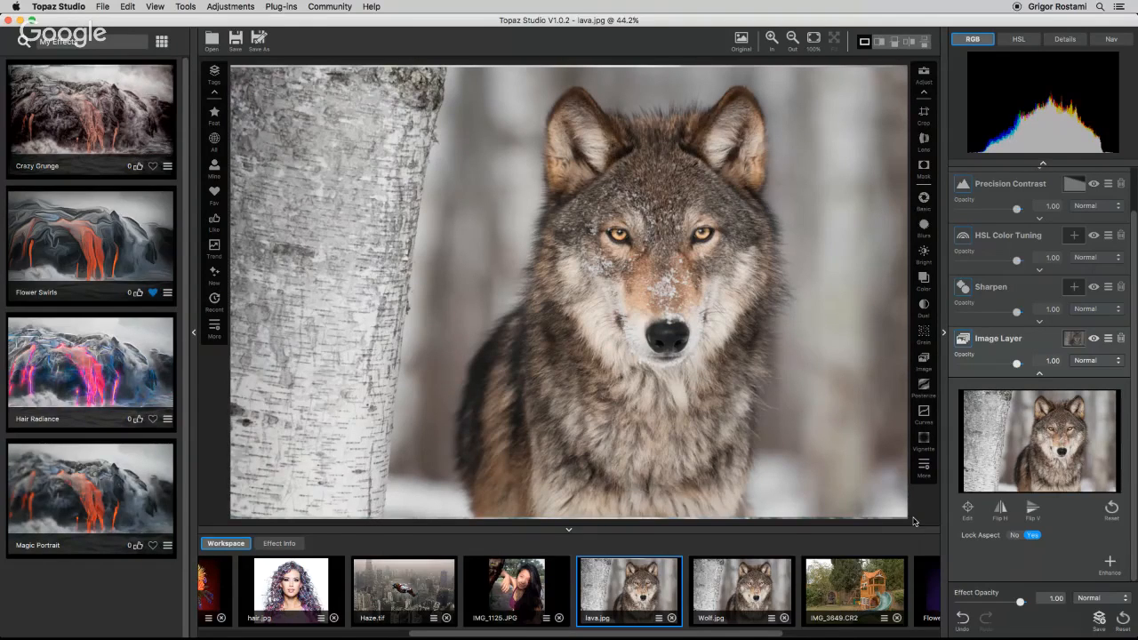
Scale the wolf layer down and reposition it over the centre of the lava photo.
left_click(193, 331)
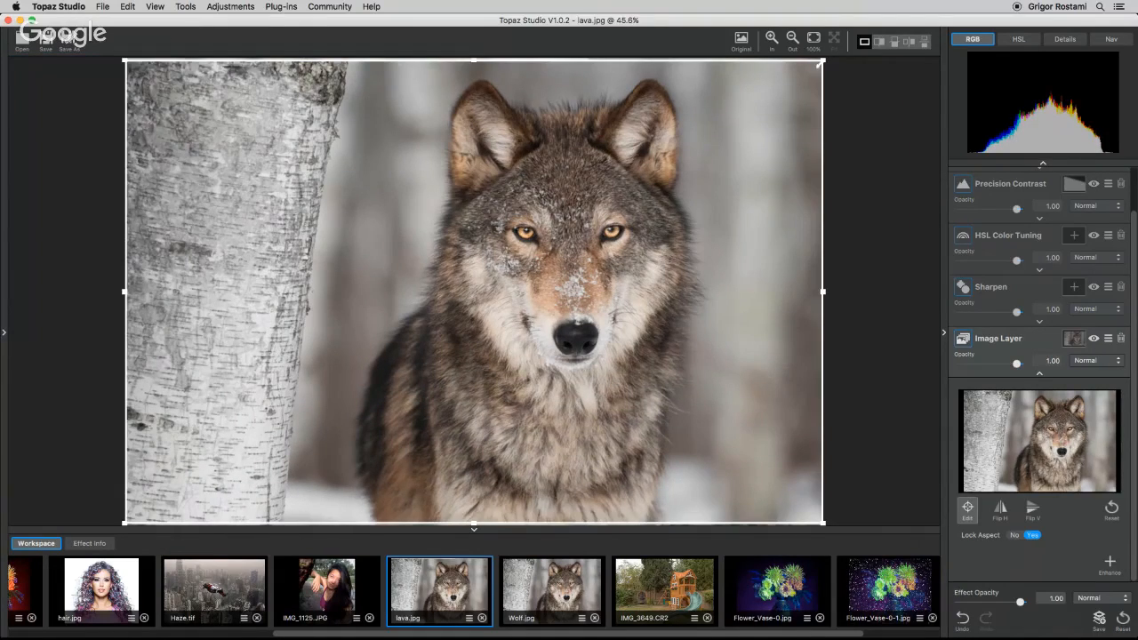
left_click_drag(821, 61, 546, 242)
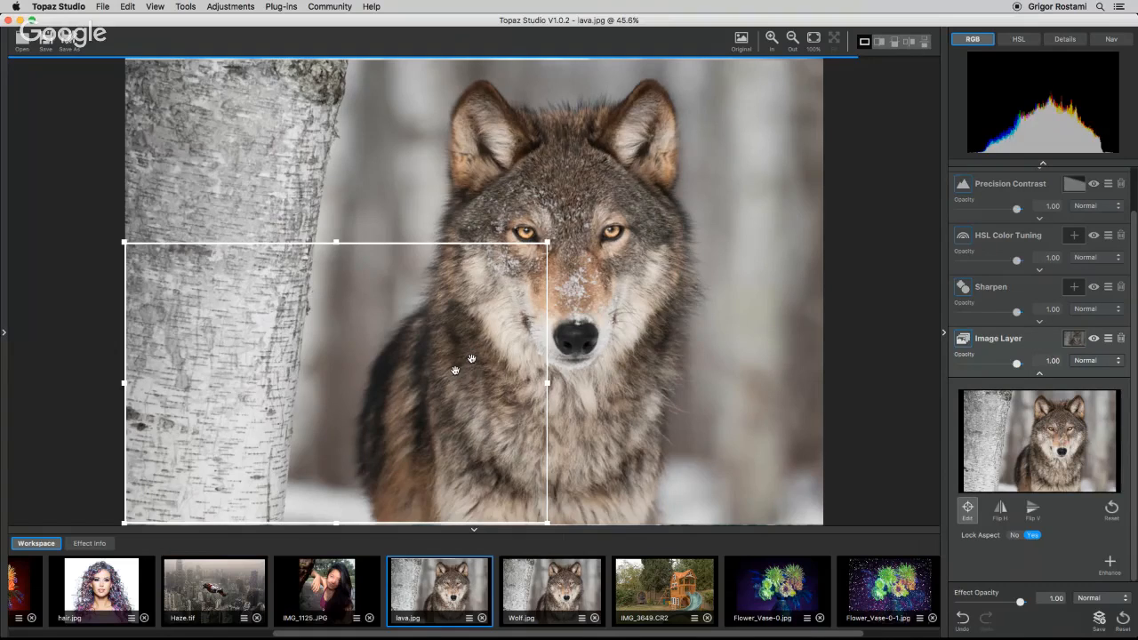
left_click_drag(471, 358, 551, 400)
mouse_move(635, 290)
left_mouse_down()
mouse_move(656, 243)
mouse_move(613, 285)
mouse_move(655, 294)
left_mouse_up()
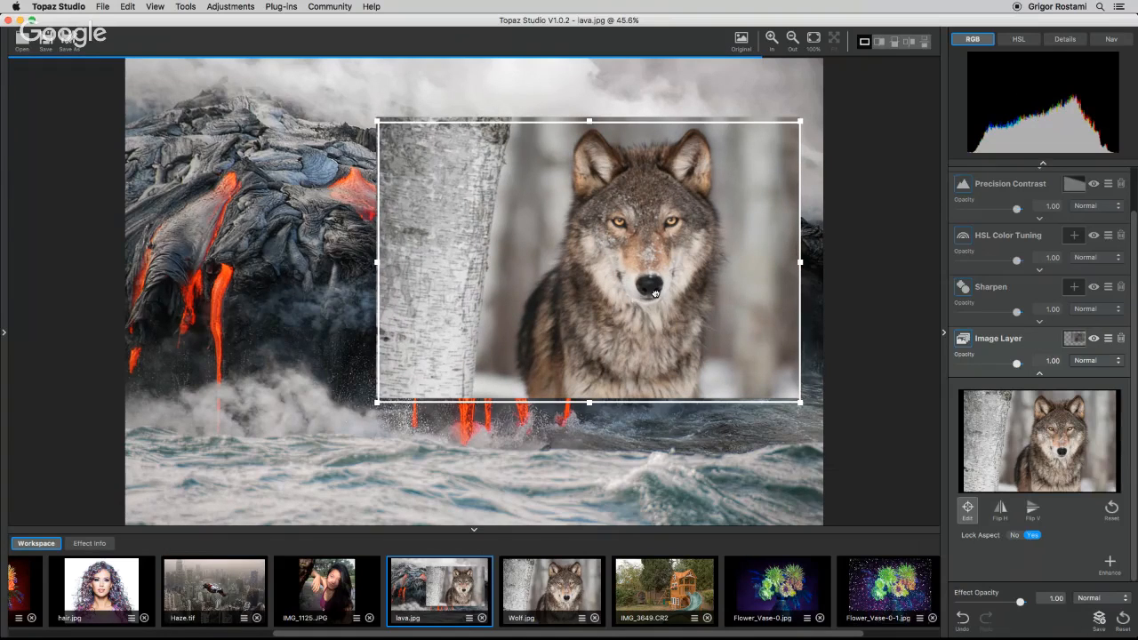
left_click_drag(379, 116, 312, 78)
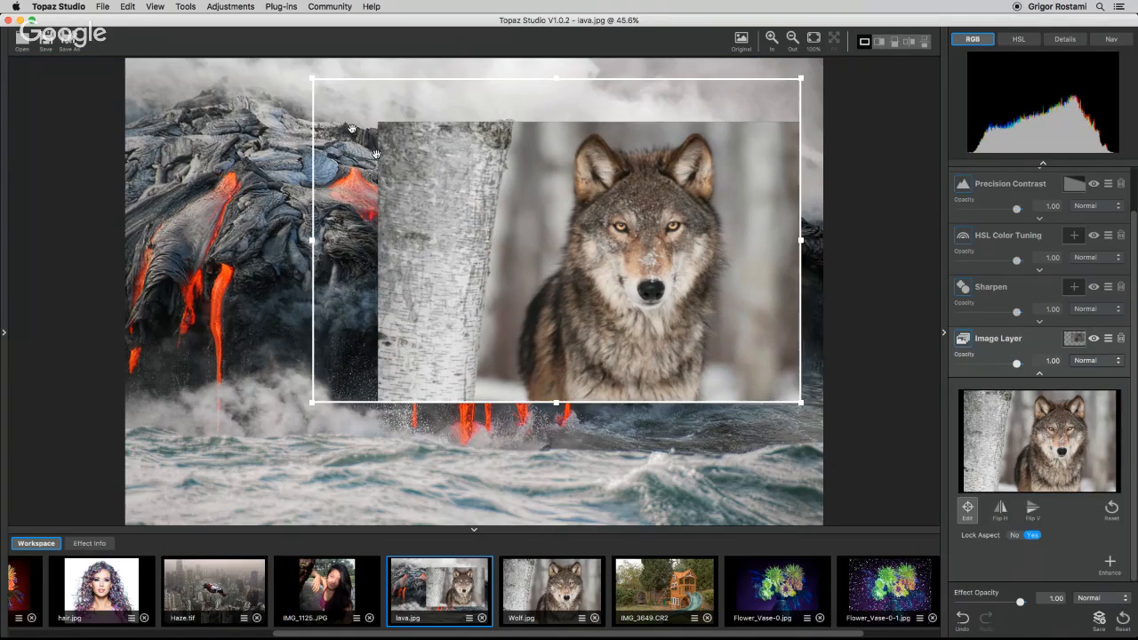
left_click_drag(596, 282, 588, 307)
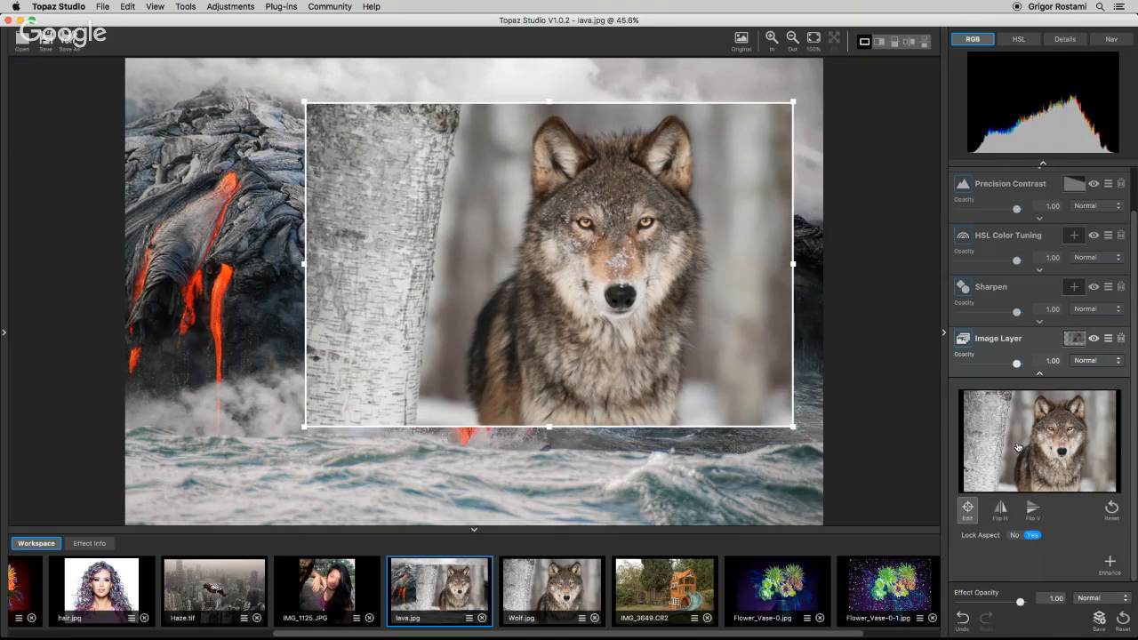
Paint the wolf layer's mask with the Mask Brush at radius 0.37 along the wolf's left side.
left_click(1073, 338)
left_click(960, 349)
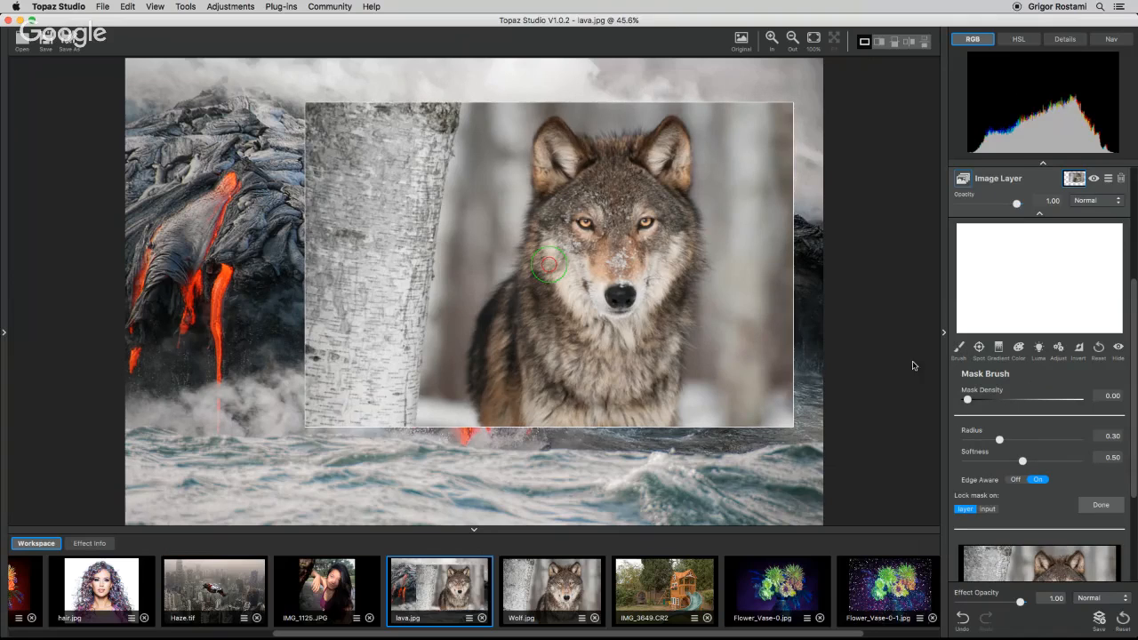
mouse_move(538, 192)
left_mouse_down()
mouse_move(521, 280)
mouse_move(485, 321)
left_mouse_up()
left_click_drag(1000, 440, 1007, 440)
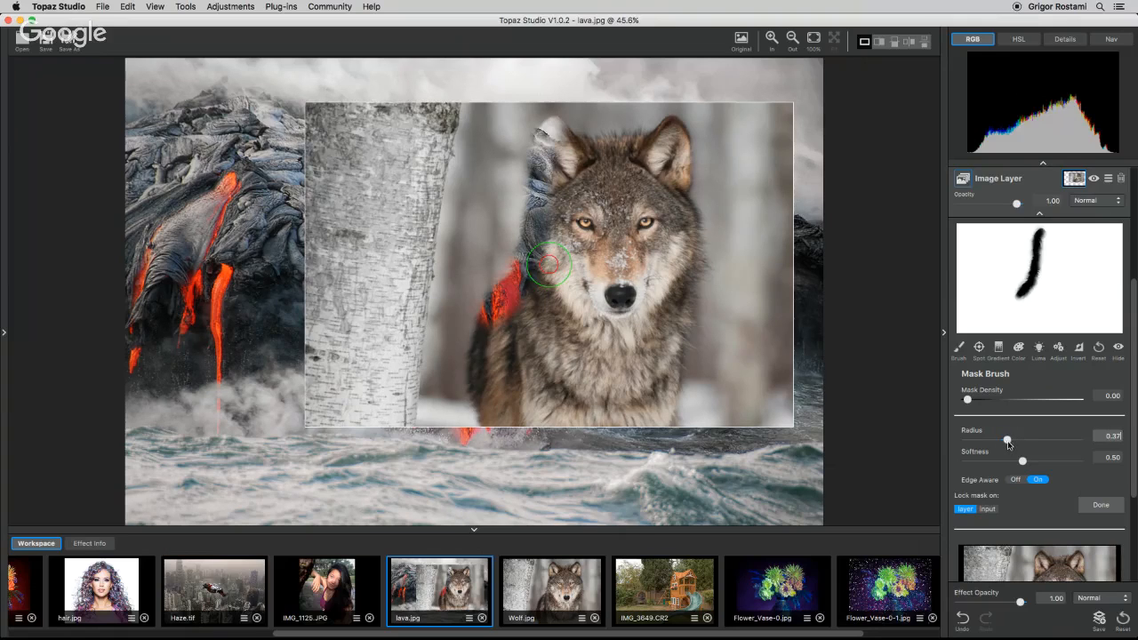
left_click(497, 322)
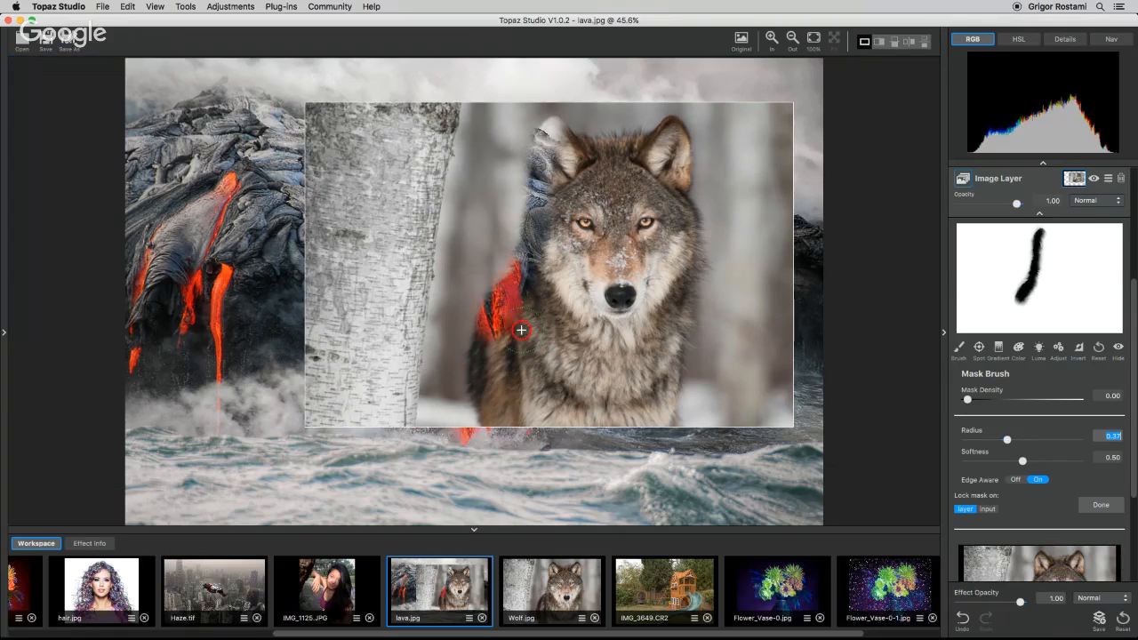
left_click_drag(497, 318, 476, 351)
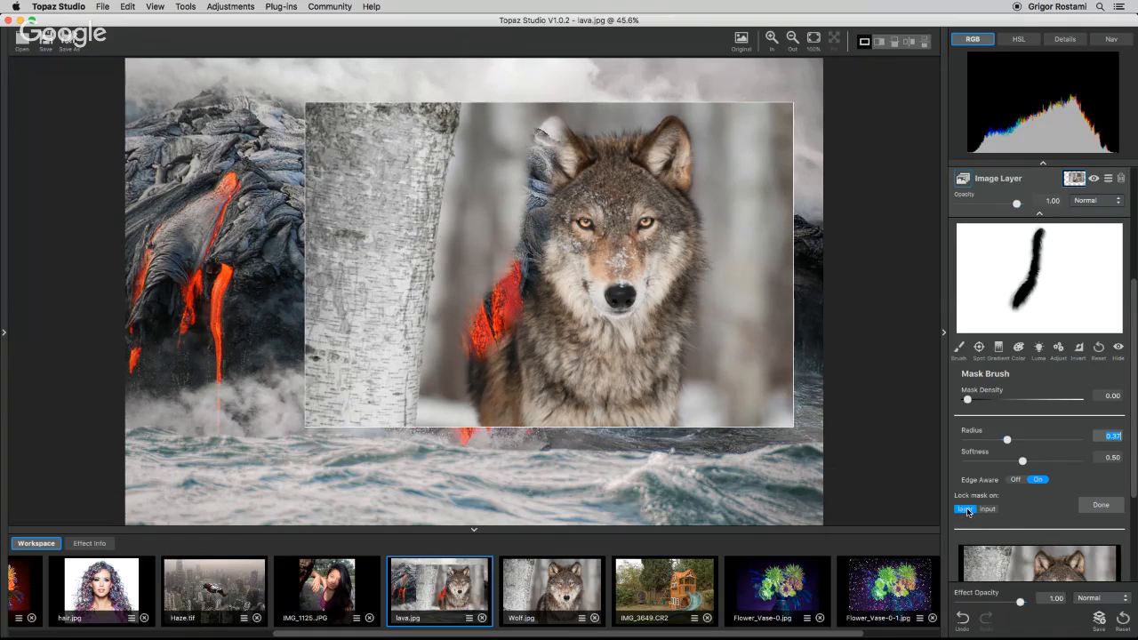
left_click_drag(496, 322, 563, 156)
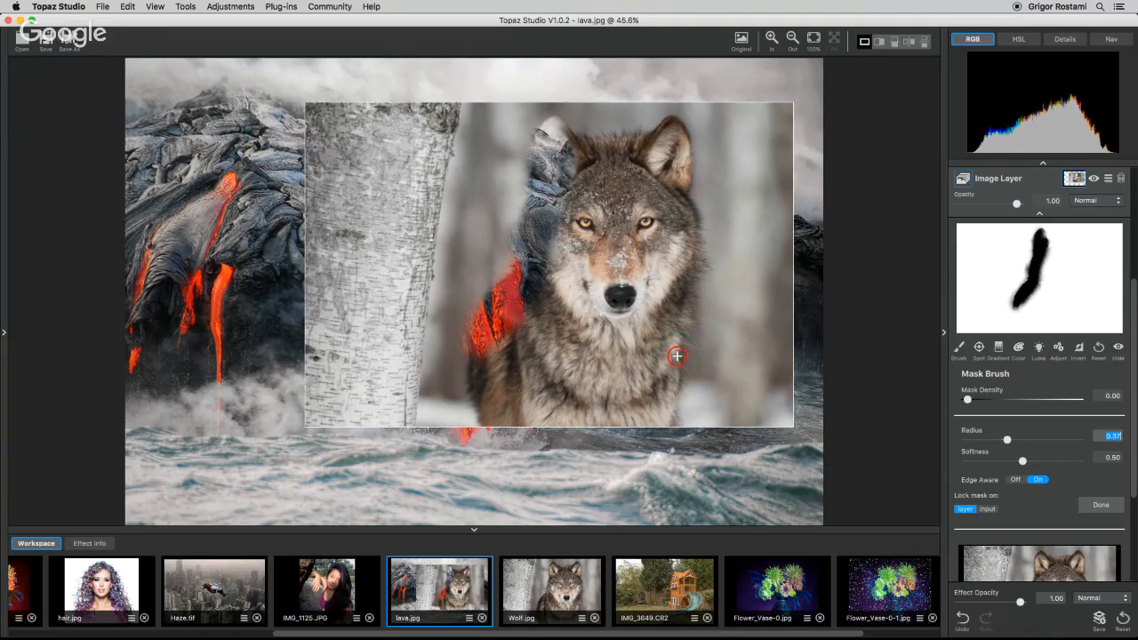
Undo all the mask brush strokes.
key("super+z")
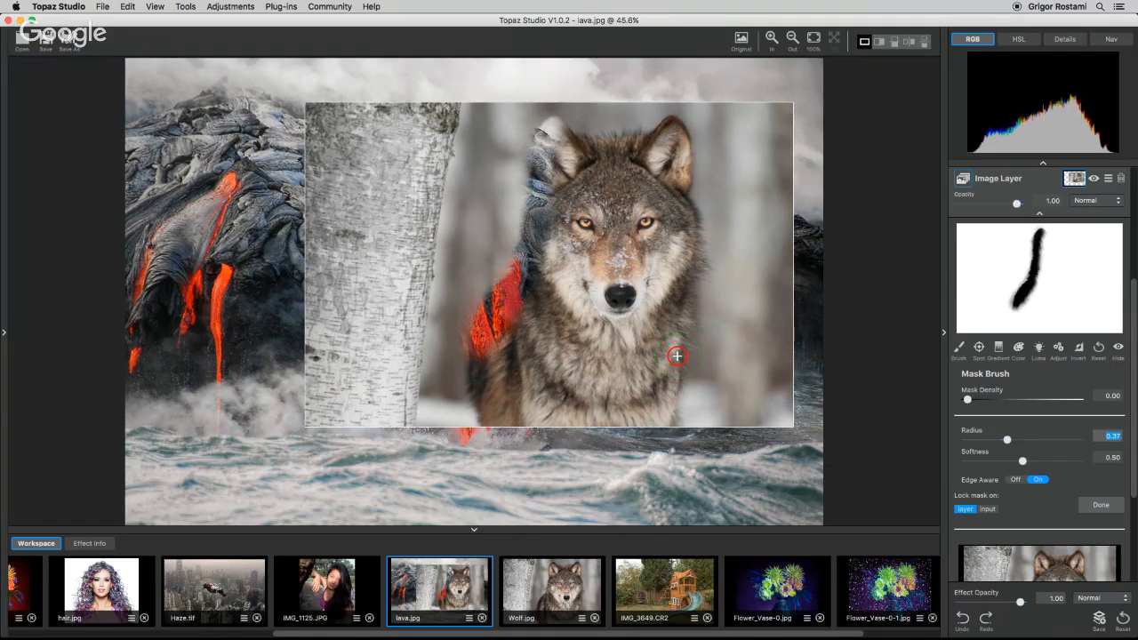
key("super+z")
key("super+z")
key("super+z")
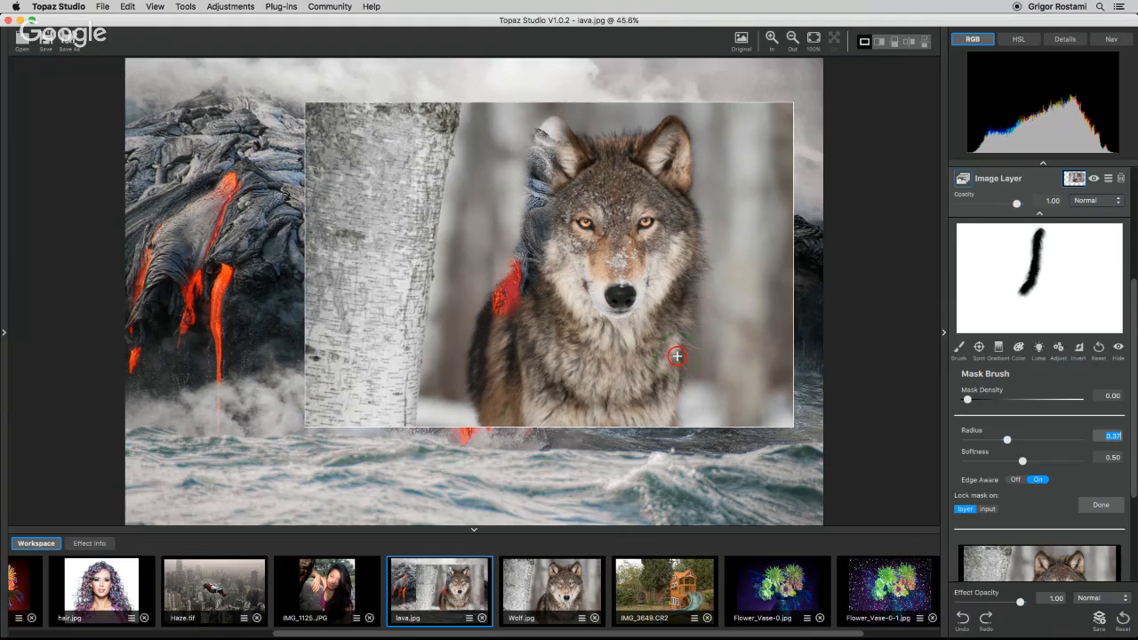
key("super+z")
key("super+z")
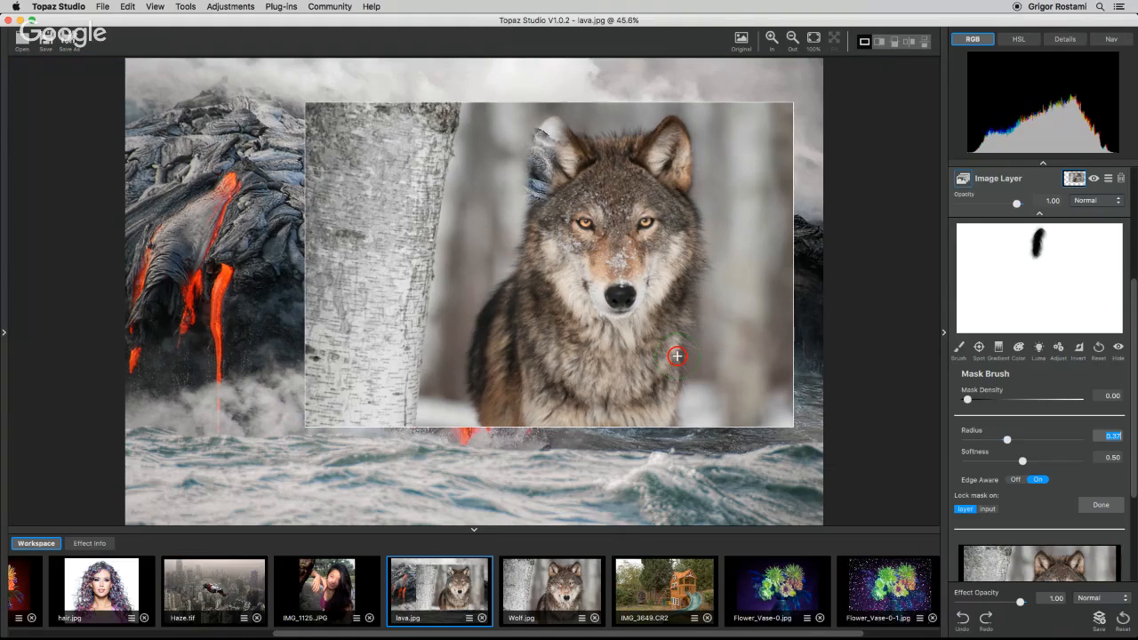
key("super+z")
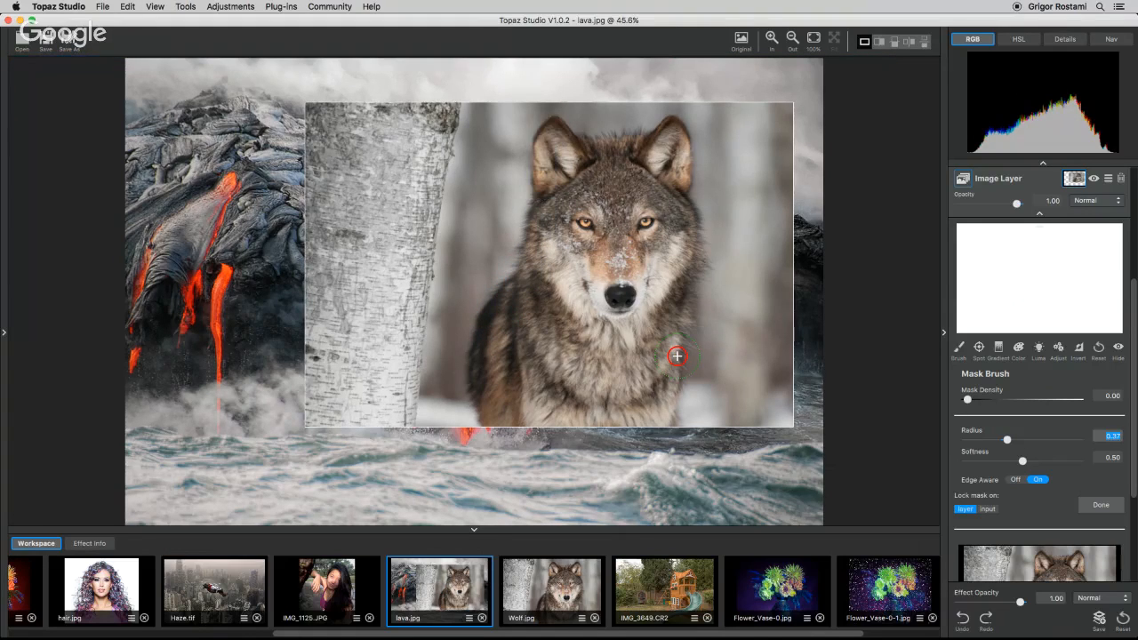
Lock the mask on input and invert the mask twice.
left_click(987, 509)
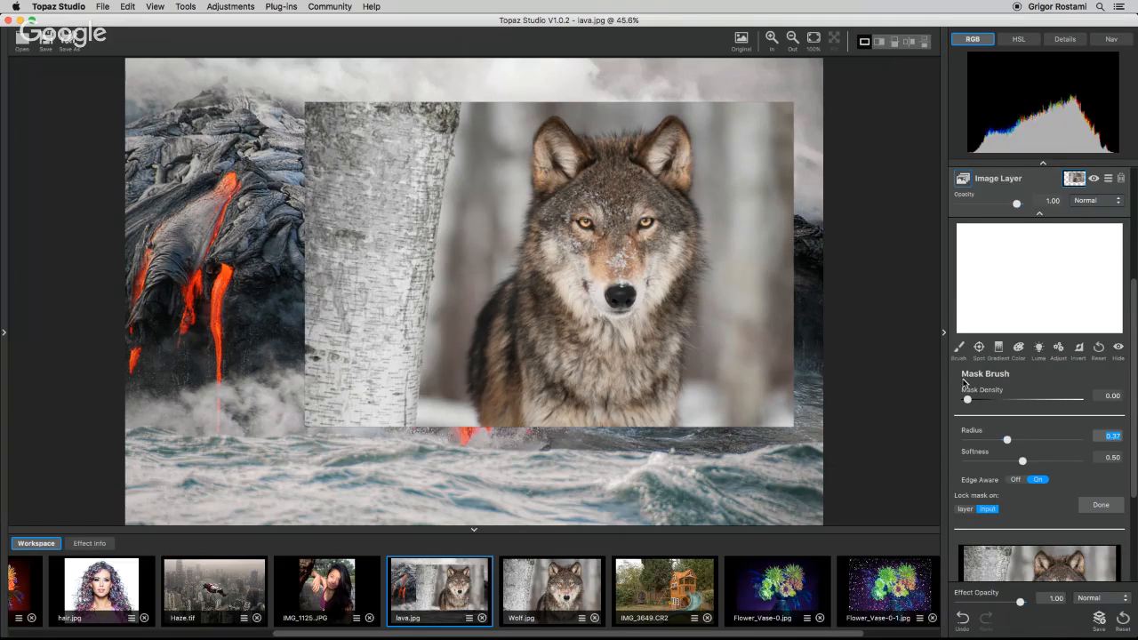
left_click(1080, 350)
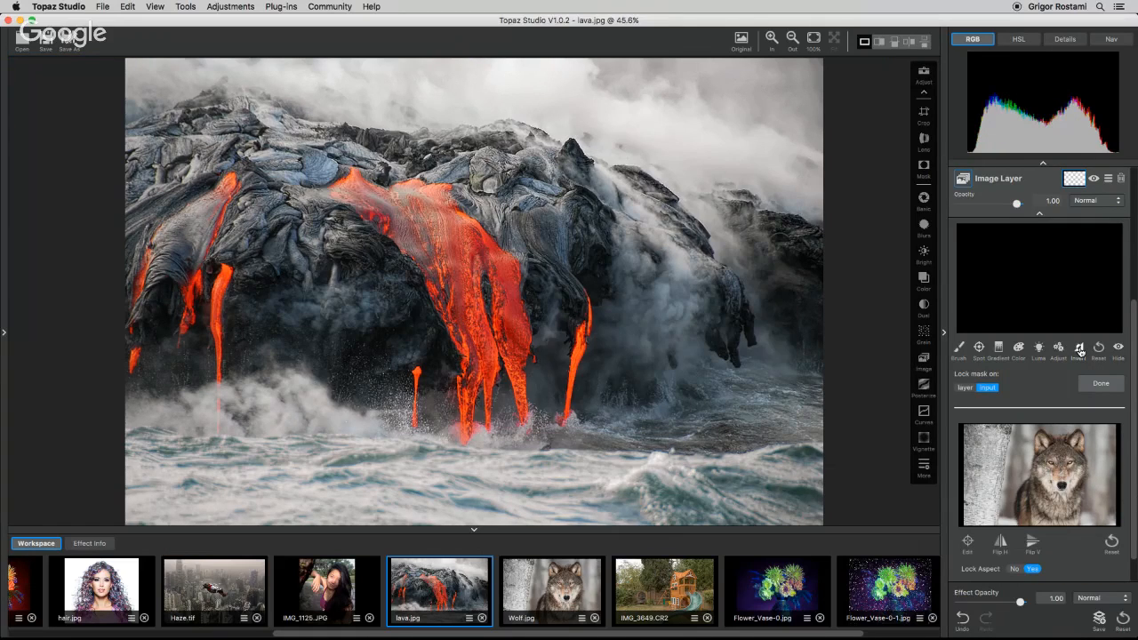
left_click(1079, 350)
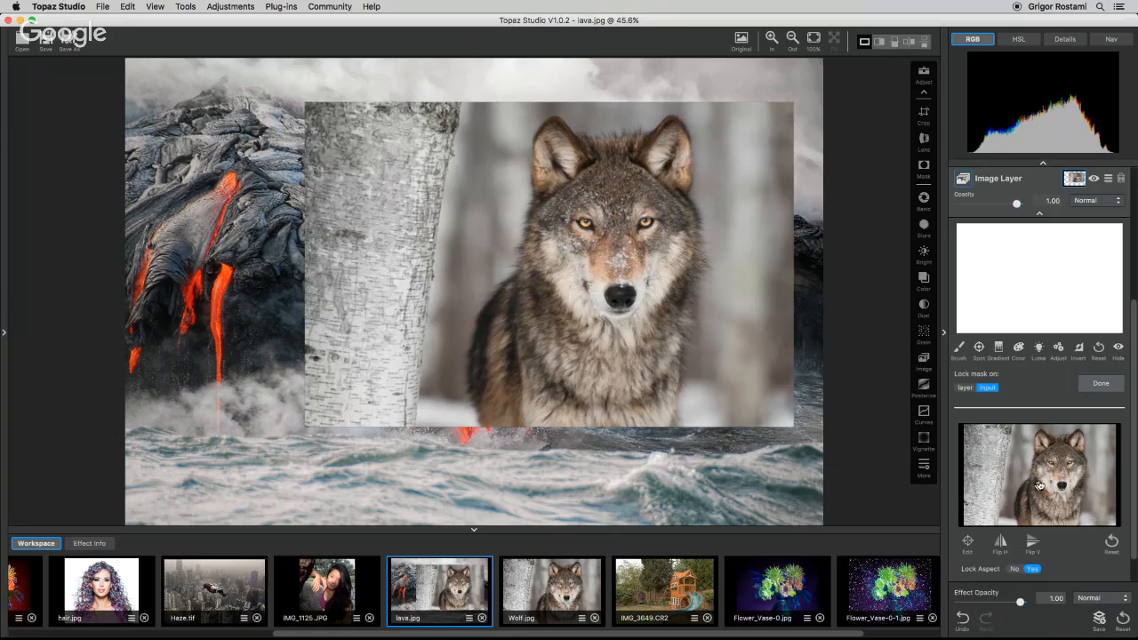
Paint a mask stroke over the wolf's left ear, then reset the mask.
left_click(962, 354)
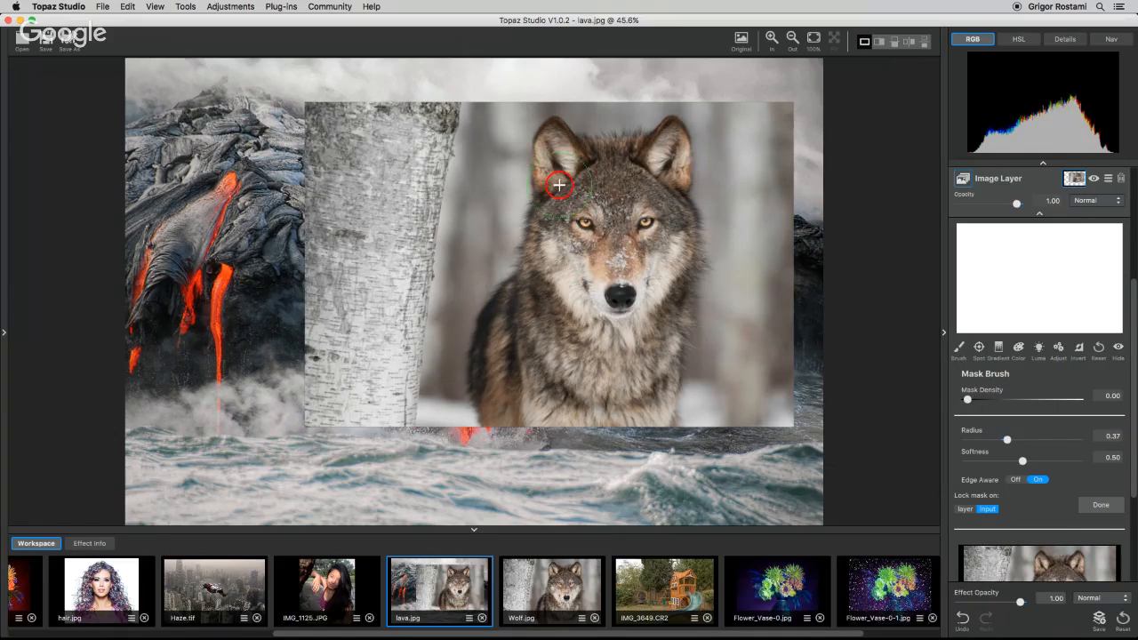
left_click_drag(551, 133, 551, 222)
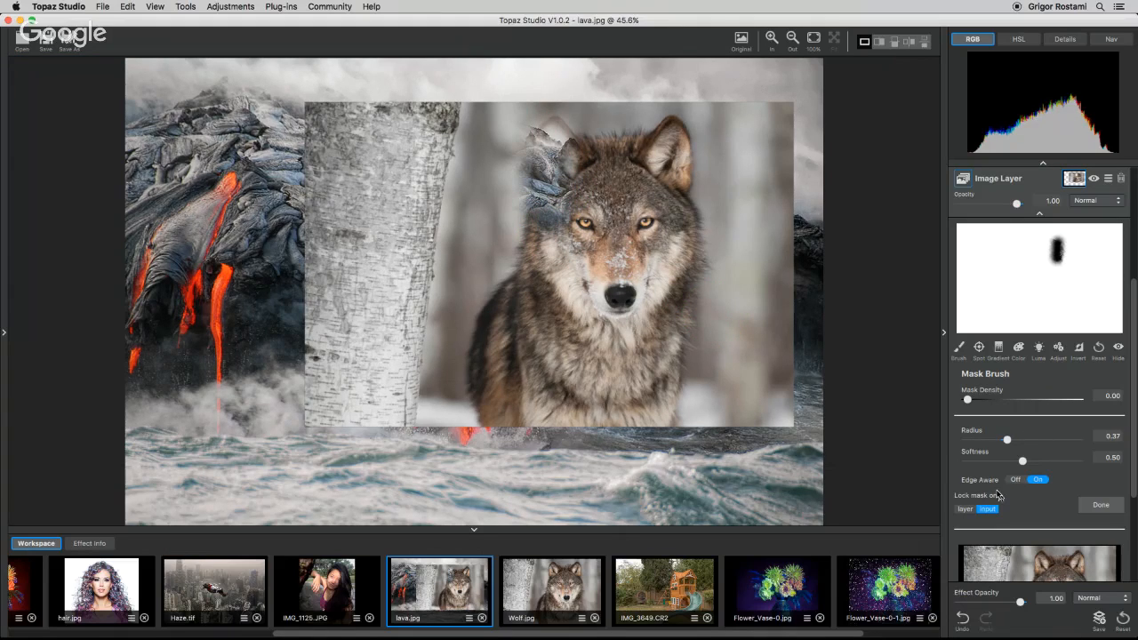
left_click(1099, 349)
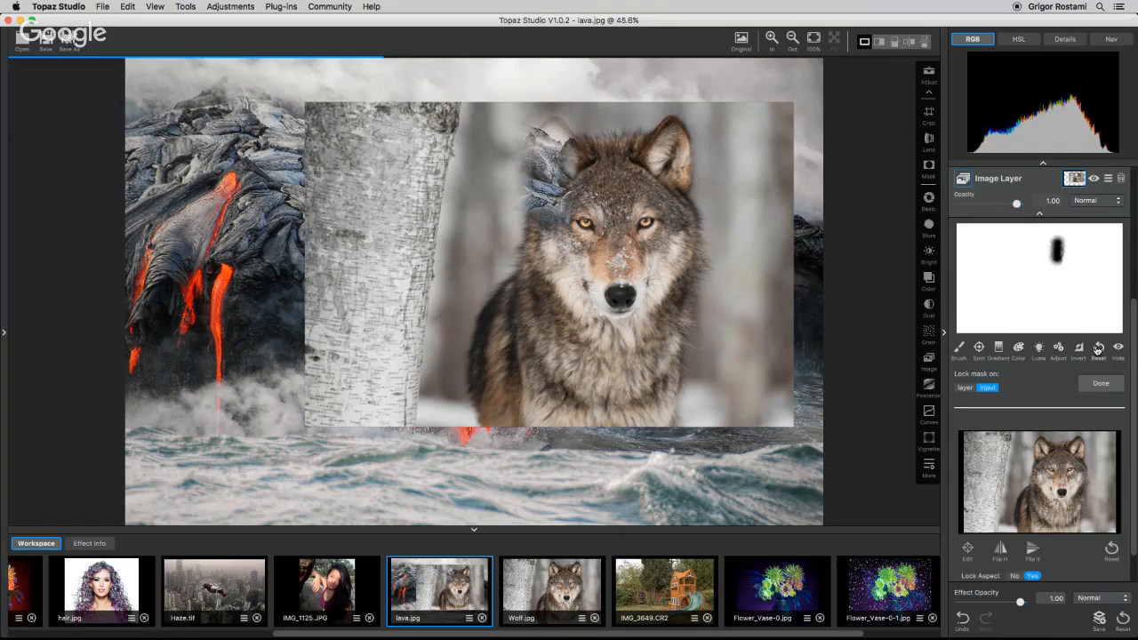
Lock the mask on the layer, set the Mask Brush radius to 0.53, and paint around the wolf's outline.
left_click(965, 389)
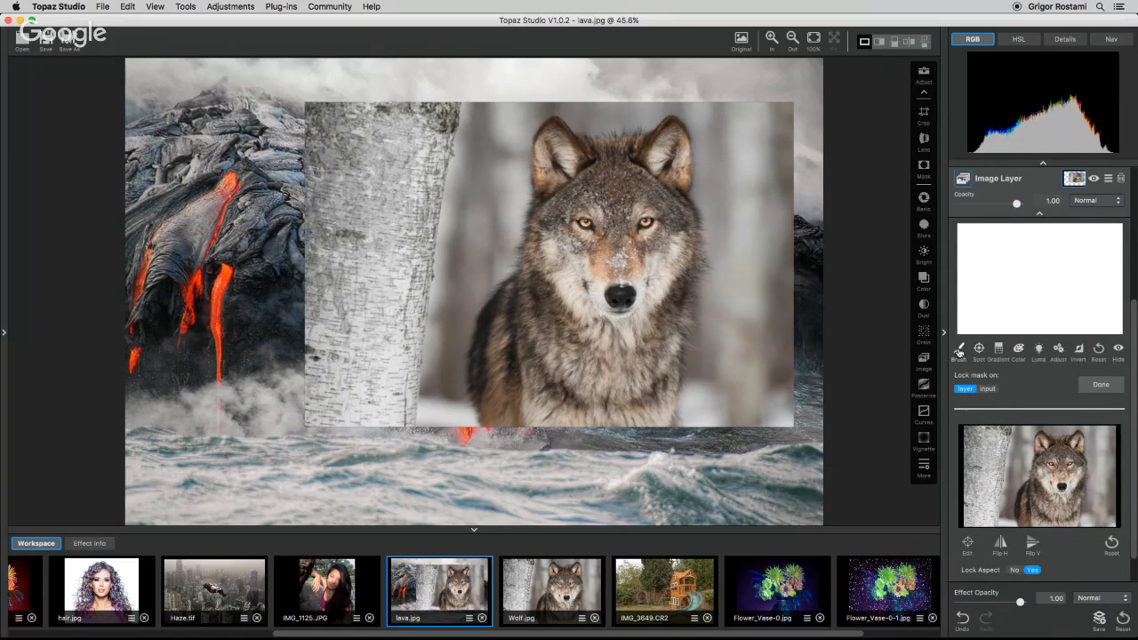
left_click(958, 350)
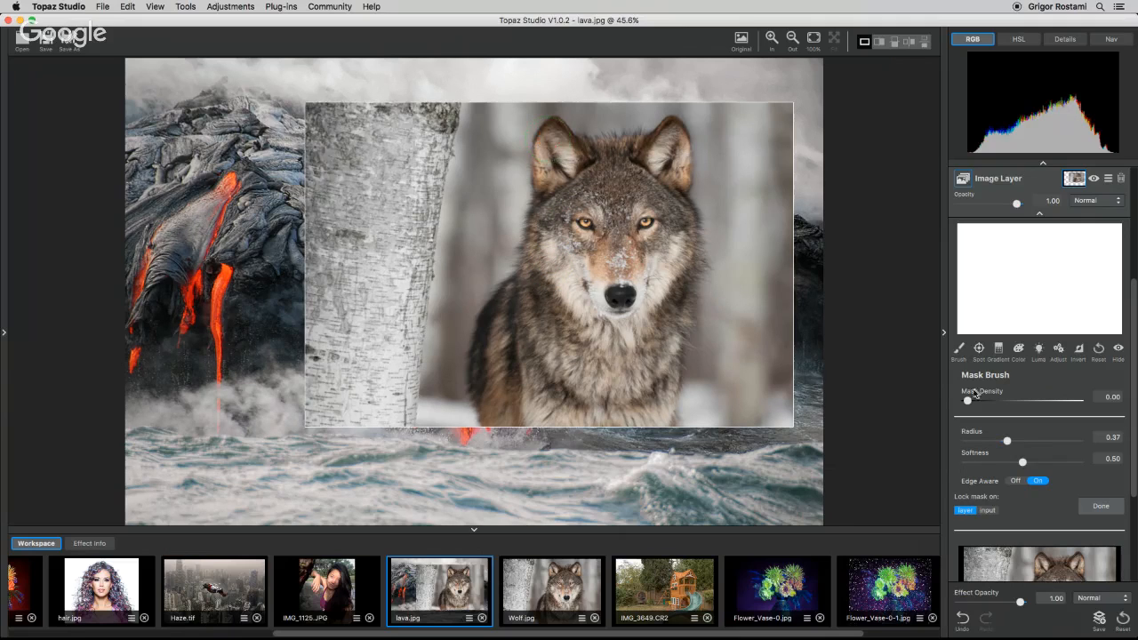
left_click_drag(1007, 442, 1024, 442)
mouse_move(531, 209)
left_mouse_down()
mouse_move(551, 282)
mouse_move(518, 294)
mouse_move(508, 329)
mouse_move(507, 302)
mouse_move(489, 364)
left_mouse_up()
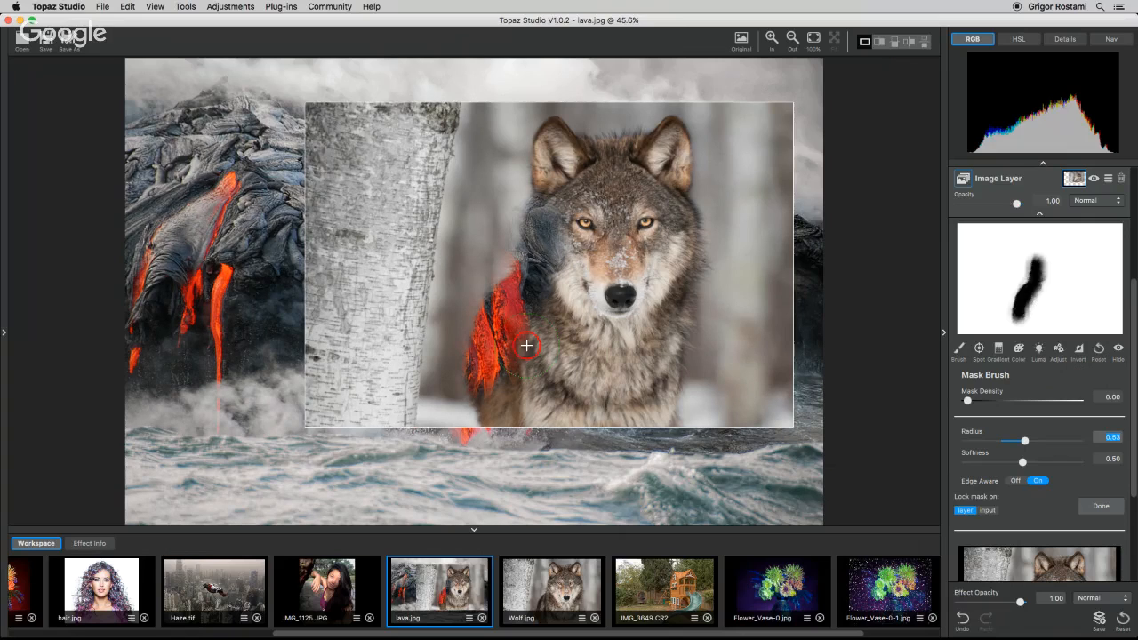
left_click_drag(488, 370, 510, 411)
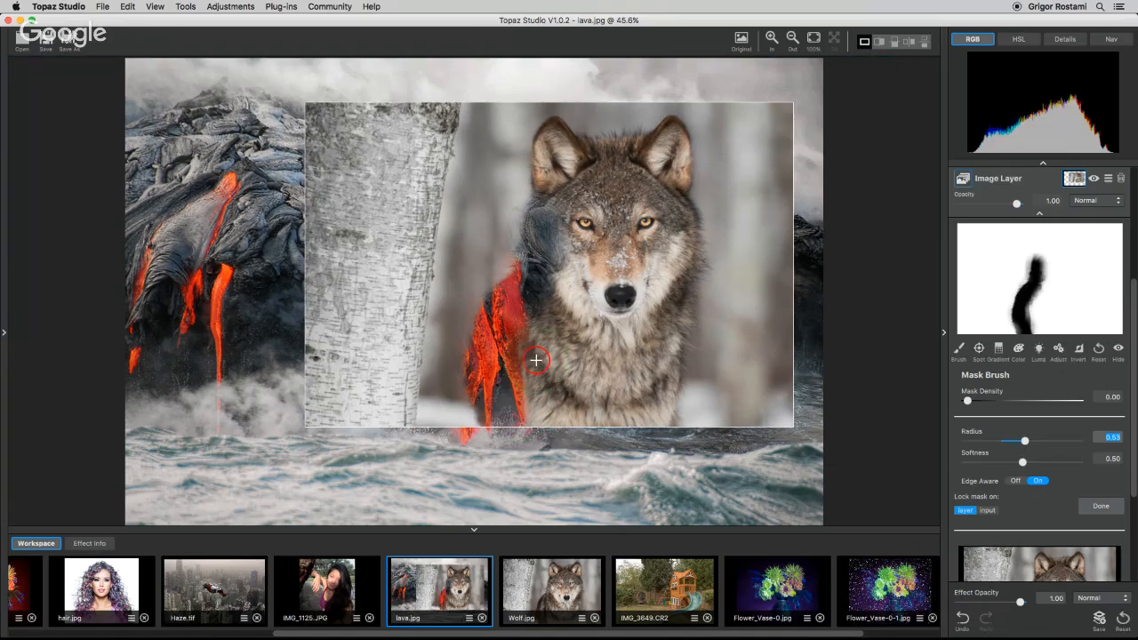
mouse_move(541, 288)
left_mouse_down()
mouse_move(554, 242)
mouse_move(534, 270)
mouse_move(562, 161)
mouse_move(555, 177)
mouse_move(553, 142)
mouse_move(584, 174)
mouse_move(604, 155)
mouse_move(655, 161)
mouse_move(671, 136)
mouse_move(661, 203)
mouse_move(674, 230)
mouse_move(675, 219)
mouse_move(675, 275)
mouse_move(686, 258)
mouse_move(655, 409)
left_mouse_up()
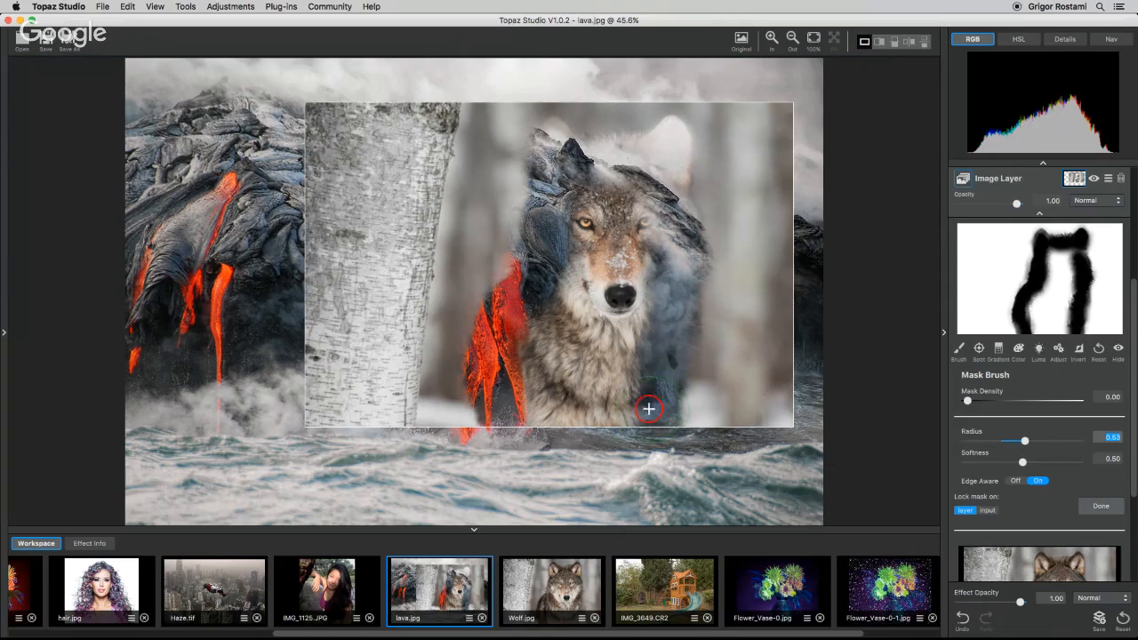
Turn Edge Aware off, paint over the rest of the wolf's silhouette, and invert the mask.
left_click(1015, 480)
mouse_move(635, 212)
left_mouse_down()
mouse_move(583, 220)
mouse_move(625, 278)
mouse_move(644, 251)
mouse_move(632, 307)
left_mouse_up()
mouse_move(639, 369)
left_mouse_down()
mouse_move(619, 406)
mouse_move(603, 269)
mouse_move(583, 287)
mouse_move(595, 290)
mouse_move(608, 395)
mouse_move(631, 353)
mouse_move(588, 368)
mouse_move(554, 328)
mouse_move(535, 392)
mouse_move(535, 362)
mouse_move(582, 418)
left_mouse_up()
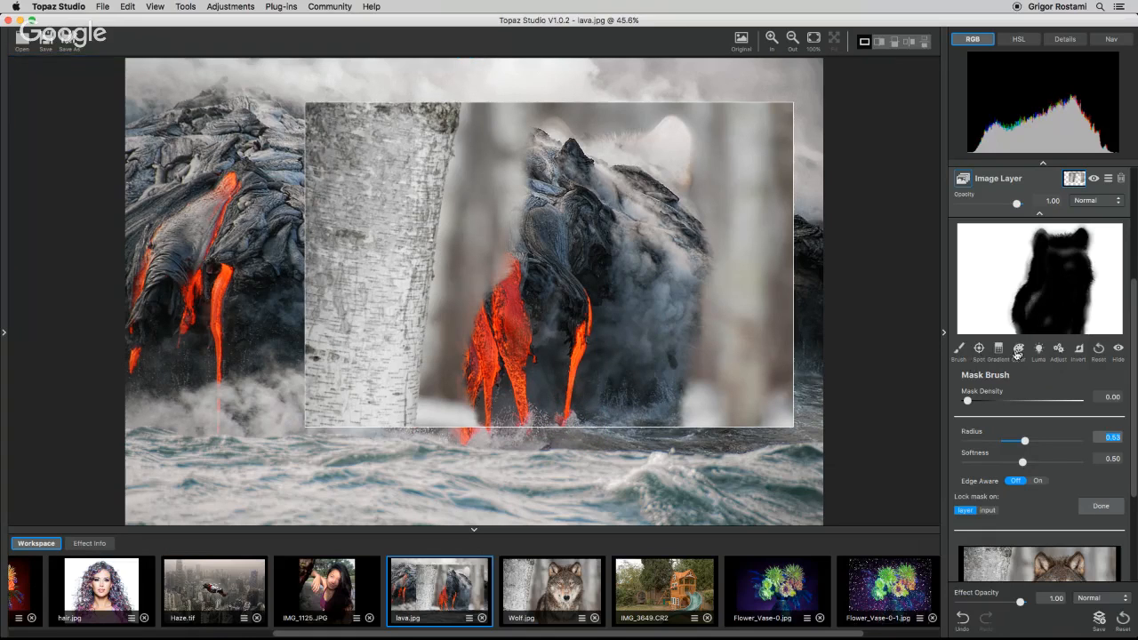
left_click(1078, 352)
left_click(1079, 352)
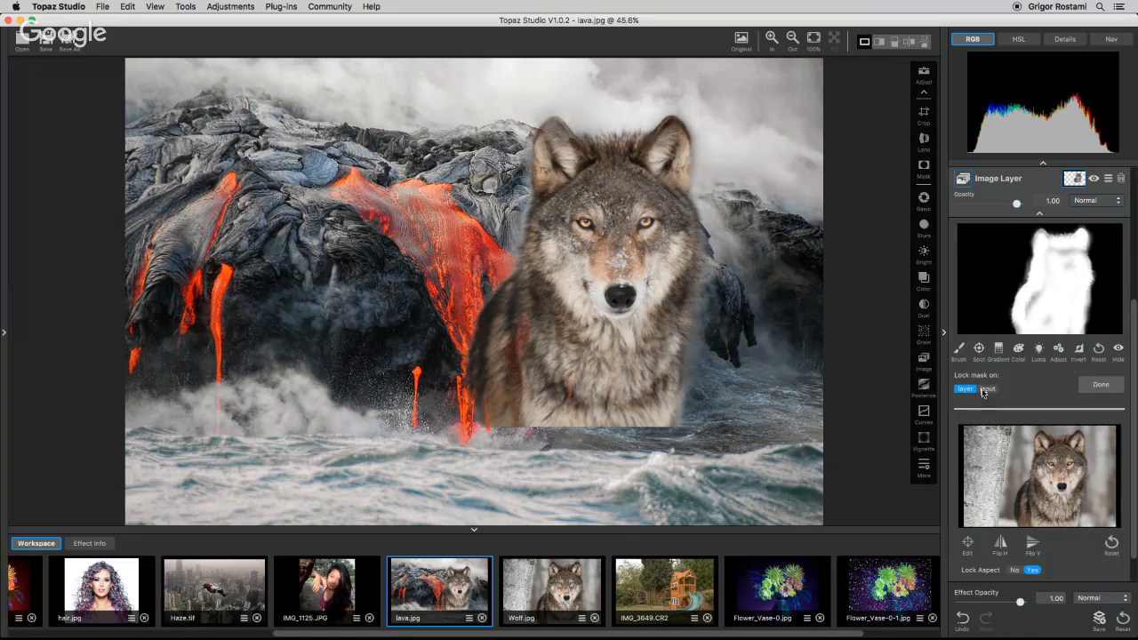
Set the Mask Brush density to 1.00 and paint back the missing areas of the wolf's chest.
left_click(958, 350)
left_click_drag(967, 401, 1077, 401)
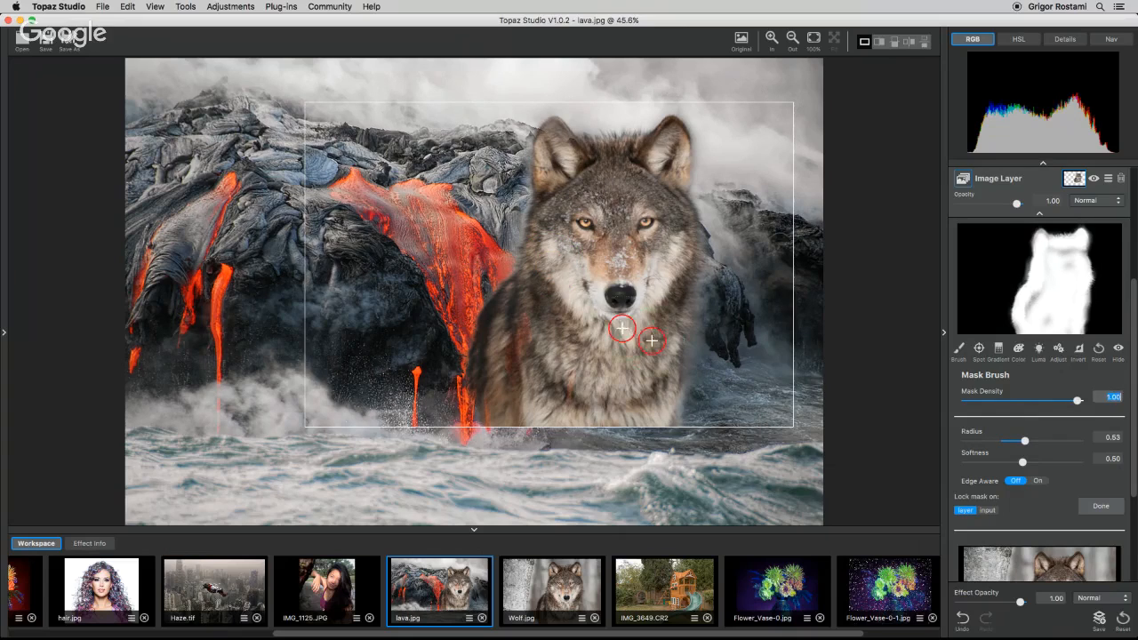
mouse_move(591, 298)
left_mouse_down()
mouse_move(588, 234)
mouse_move(507, 399)
left_mouse_up()
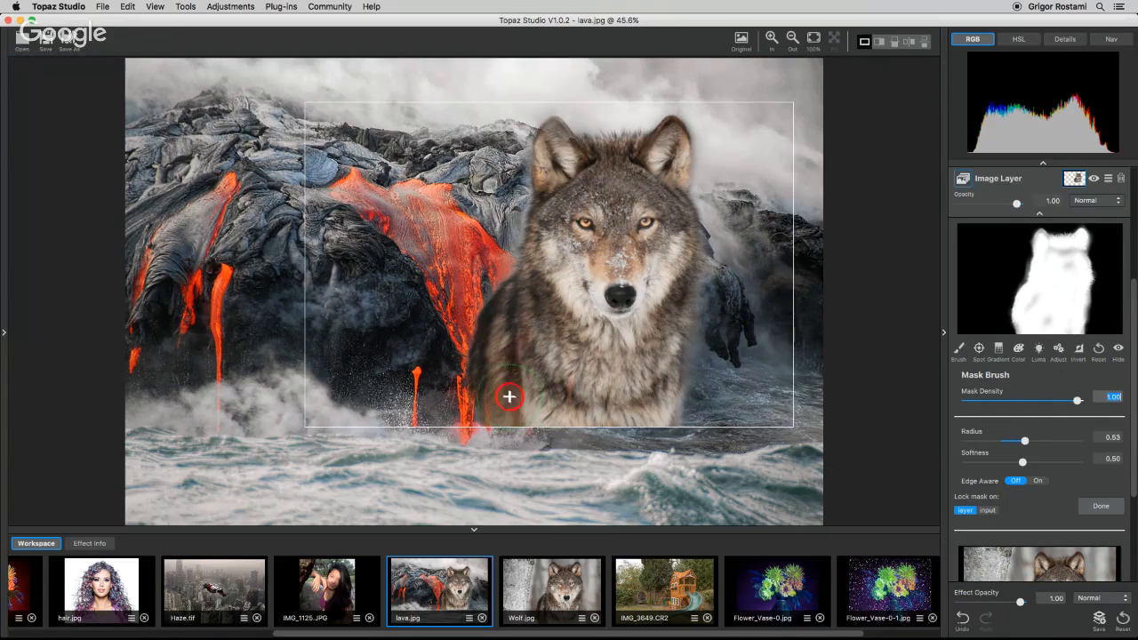
left_click(626, 366)
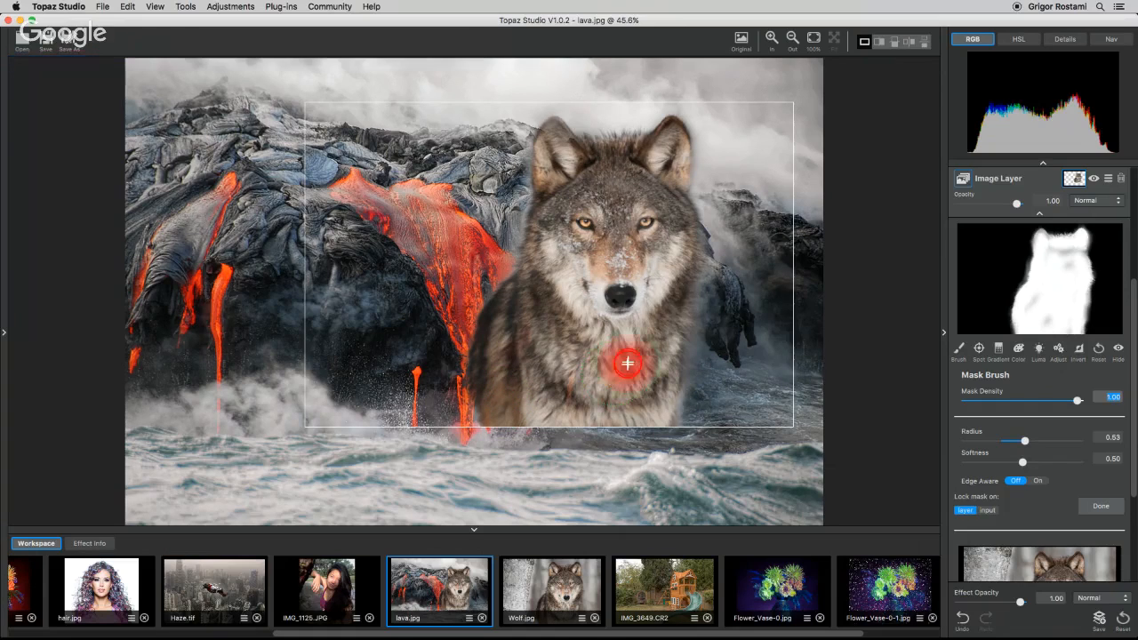
left_click(649, 270)
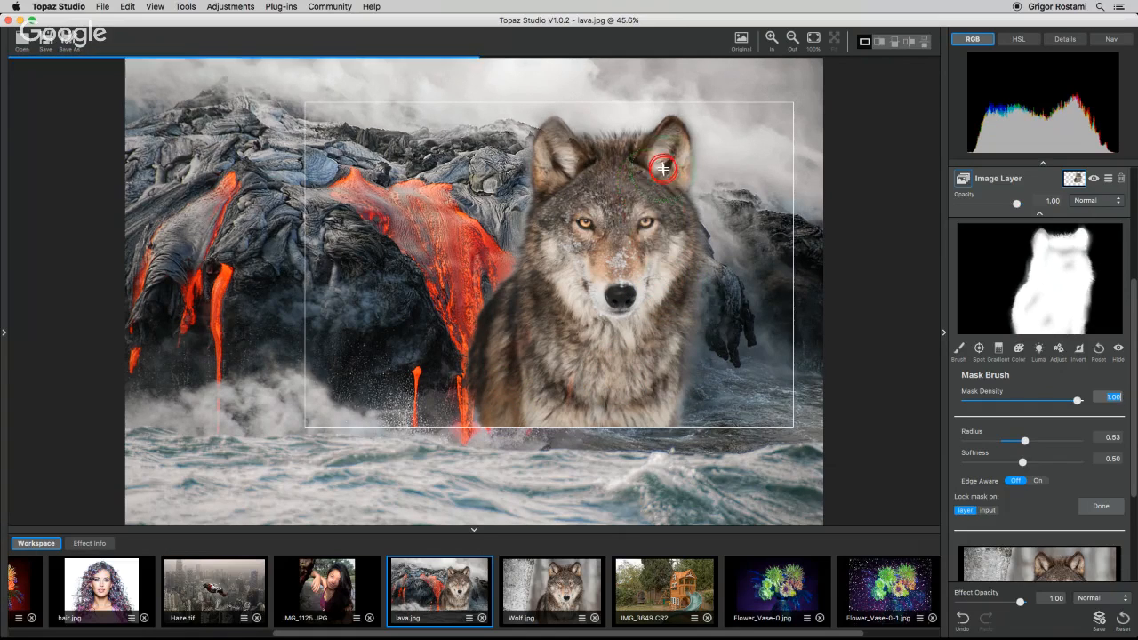
Paint back both of the wolf's ears on the mask and finish the mask edit.
mouse_move(665, 169)
left_mouse_down()
mouse_move(663, 153)
mouse_move(676, 164)
mouse_move(670, 150)
left_mouse_up()
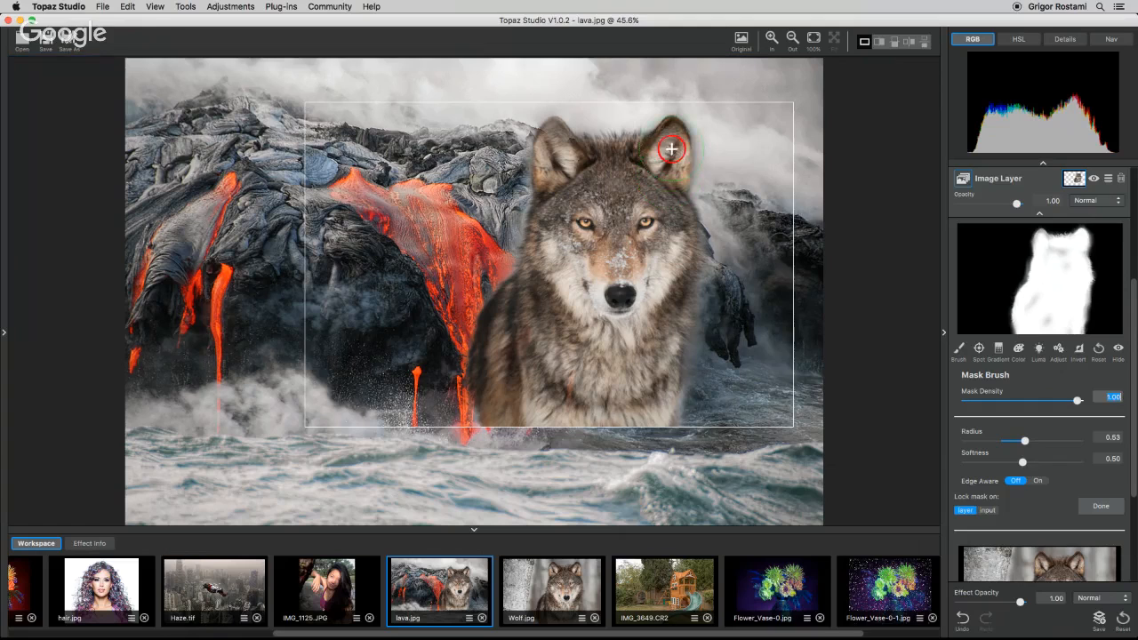
left_click(554, 142)
left_click(552, 150)
left_click_drag(548, 158, 562, 182)
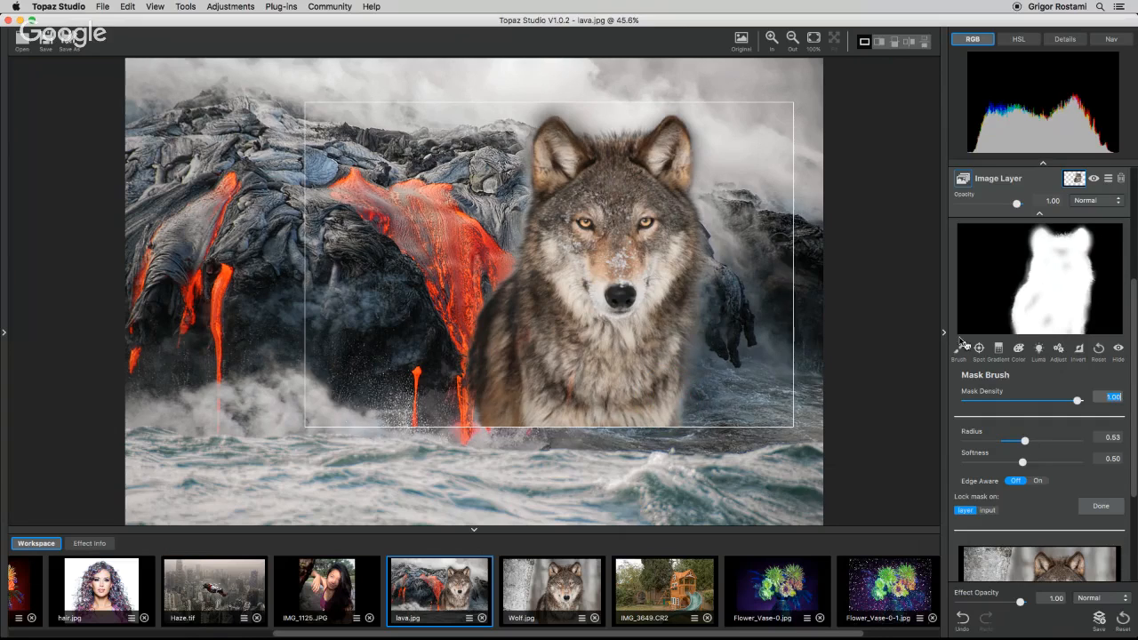
left_click(1098, 506)
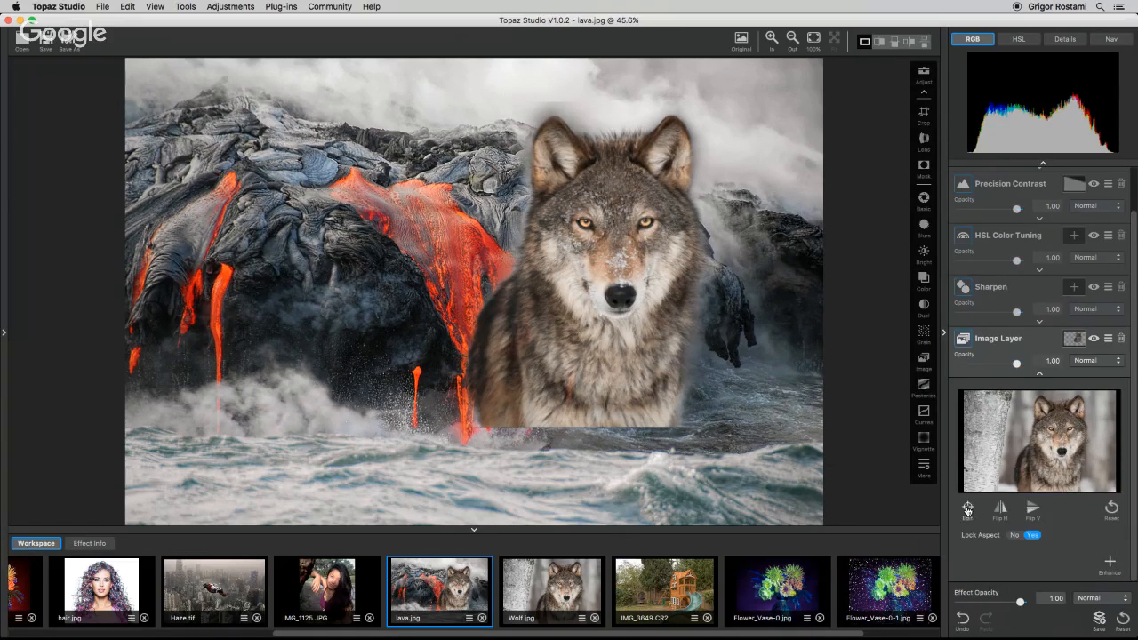
Move the wolf image layer to the lower left of the lava photo and scale it down.
left_click(968, 509)
left_click_drag(670, 295, 399, 398)
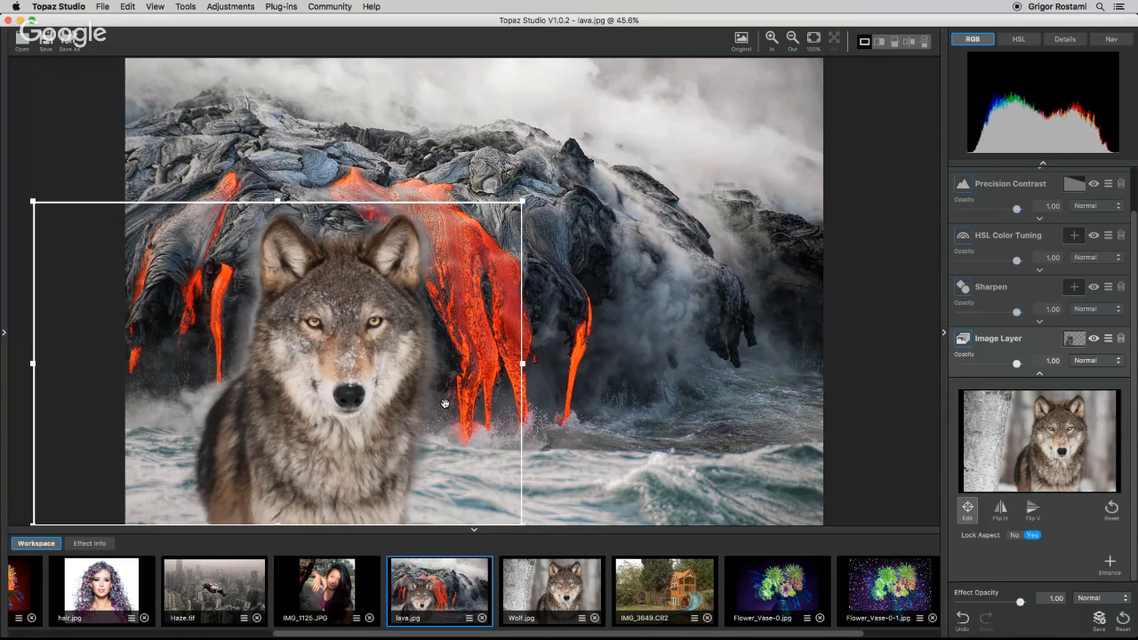
left_click_drag(445, 404, 375, 398)
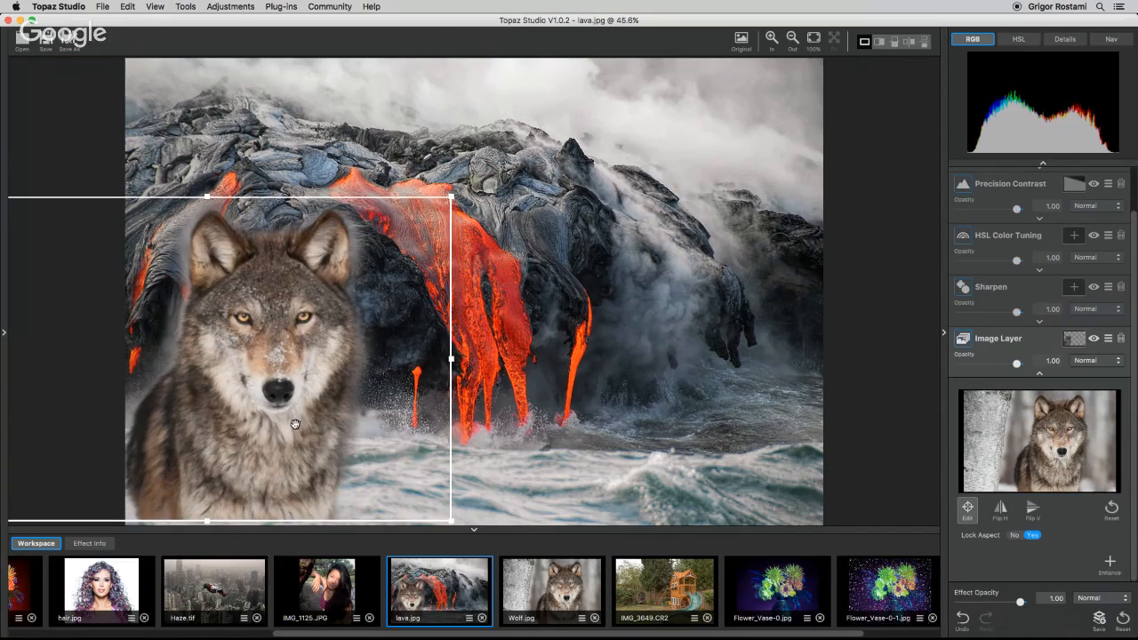
left_click_drag(451, 196, 399, 228)
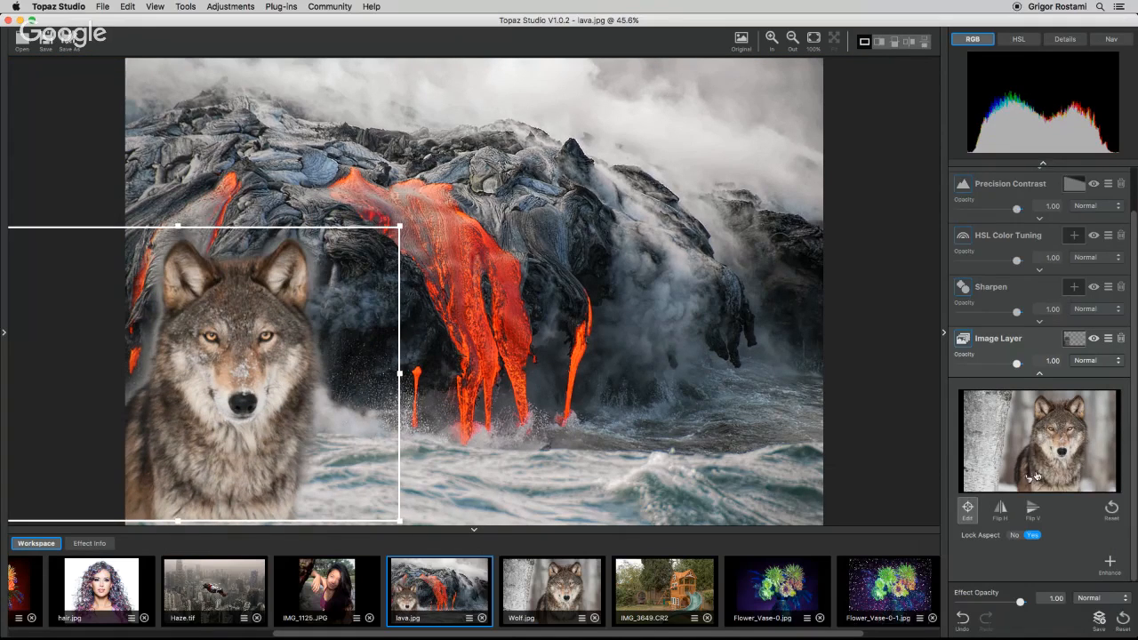
left_click(1040, 373)
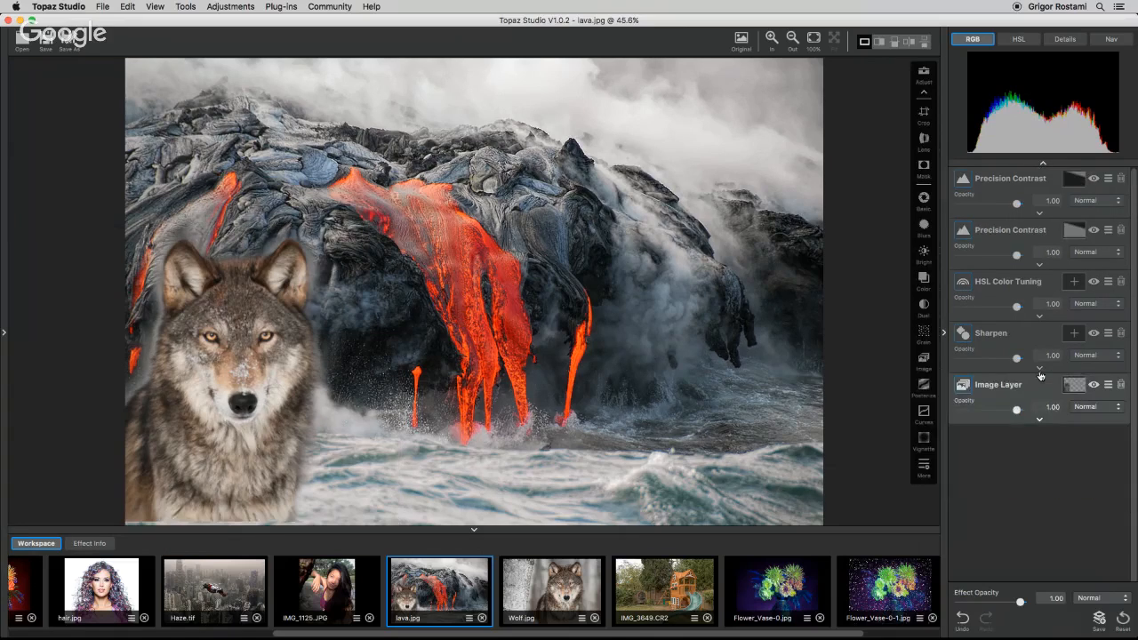
Nudge the wolf image layer slightly lower in the composition.
left_click(1039, 418)
left_click(967, 508)
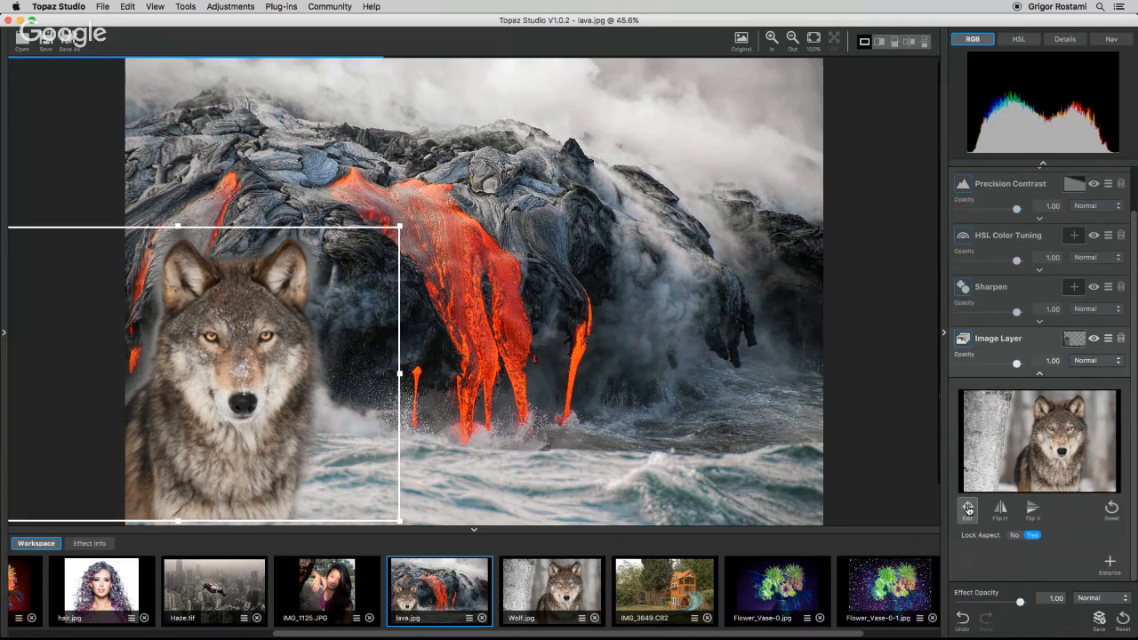
left_click_drag(256, 429, 252, 438)
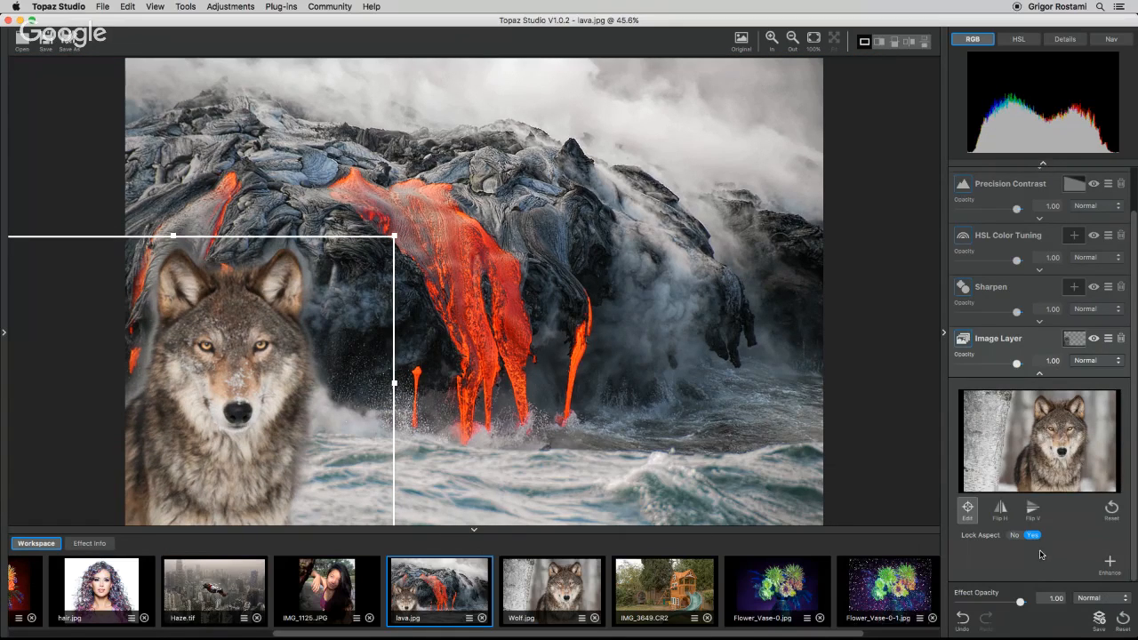
left_click(1040, 372)
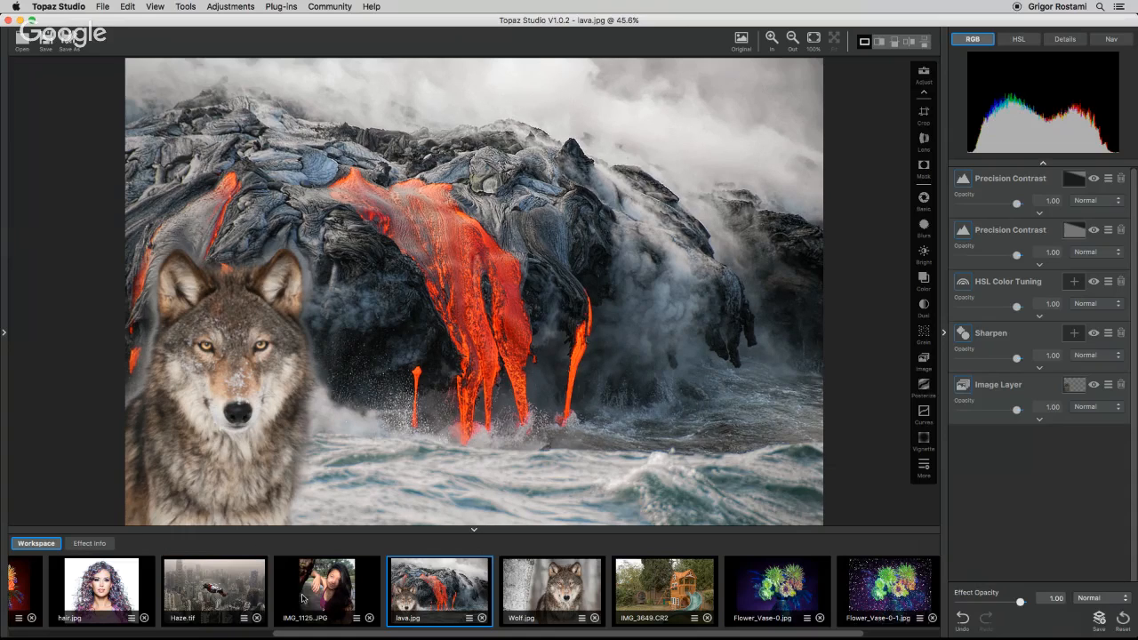
Open hair.jpg and IMG_3649.CR2 from the workspace, then return to lava.jpg.
left_click(104, 595)
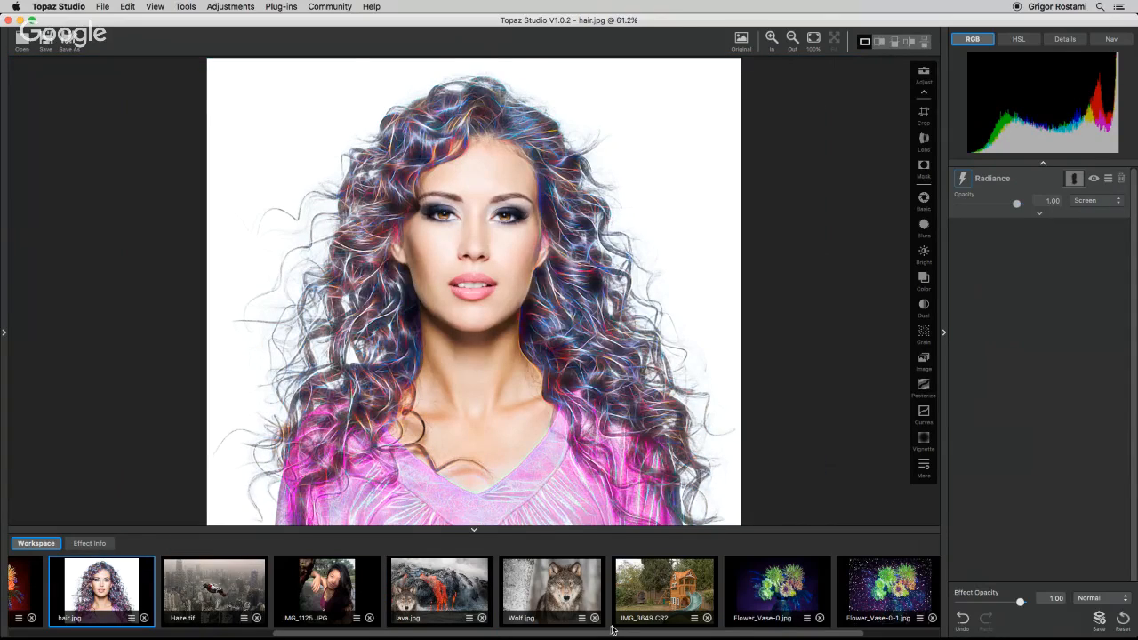
left_click(636, 593)
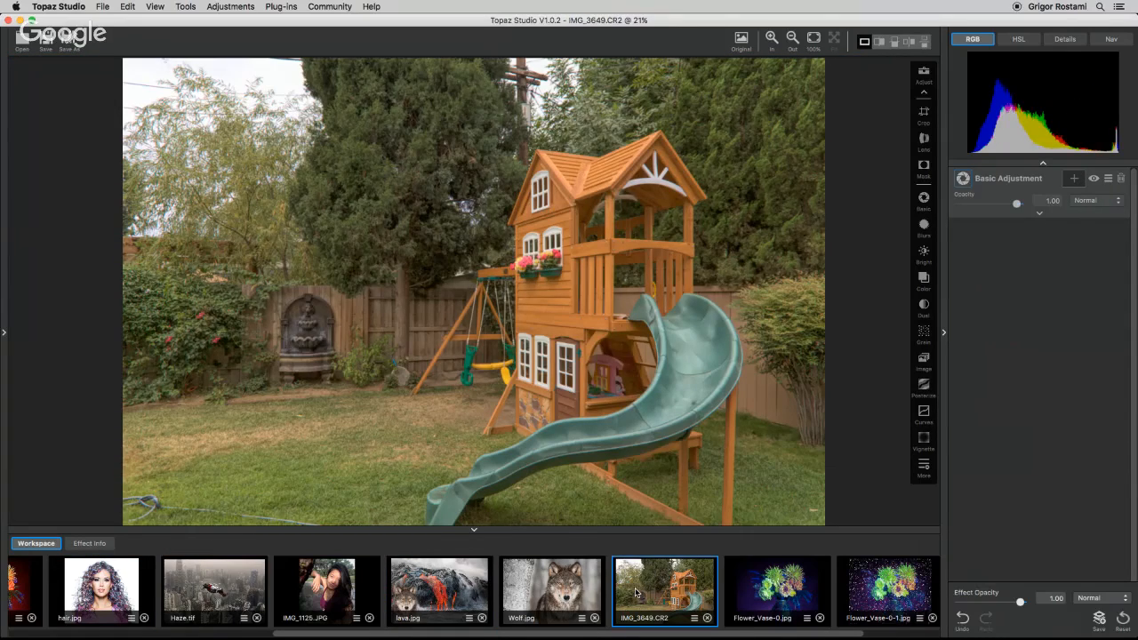
left_click(440, 590)
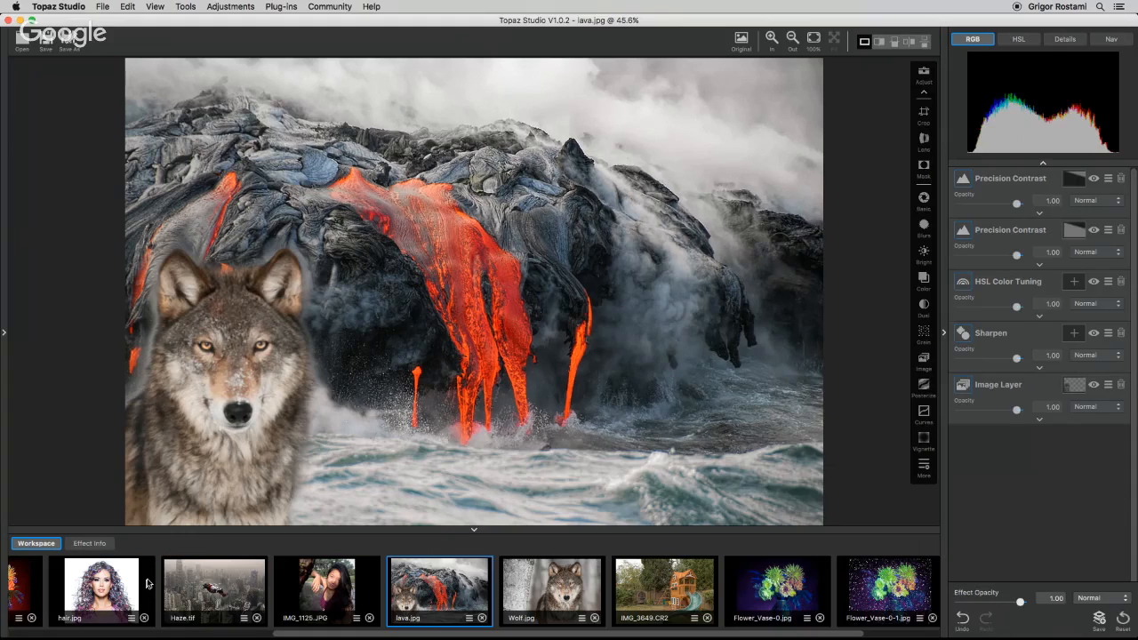
Drag hair.jpg into the lava photo's layer stack as an image layer, then delete that layer.
left_click_drag(149, 582, 1063, 493)
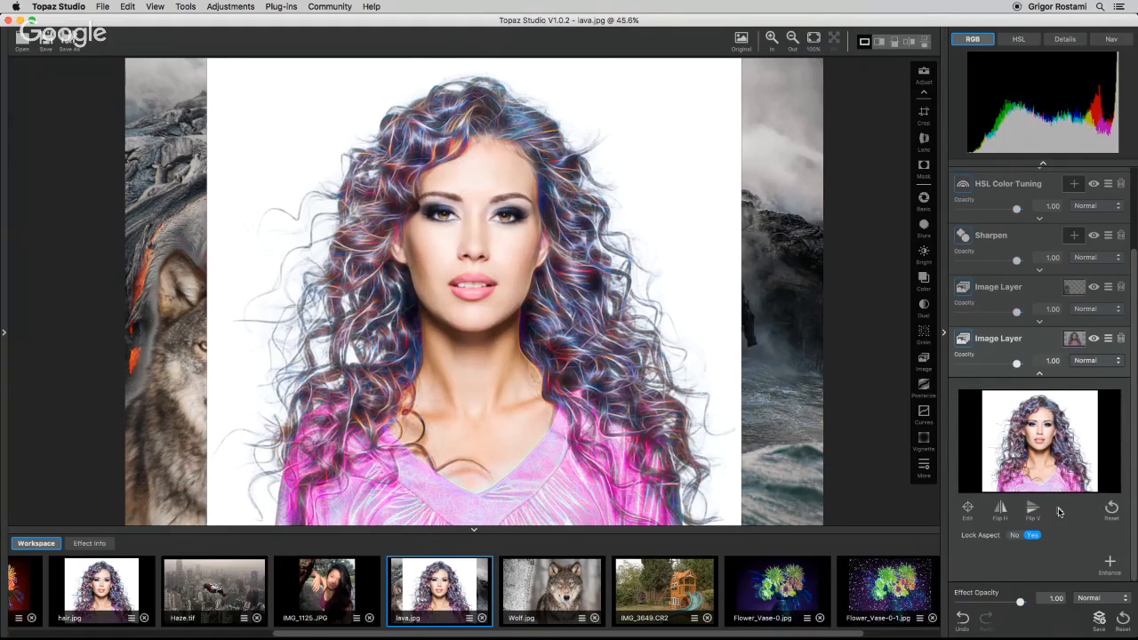
left_click(1120, 339)
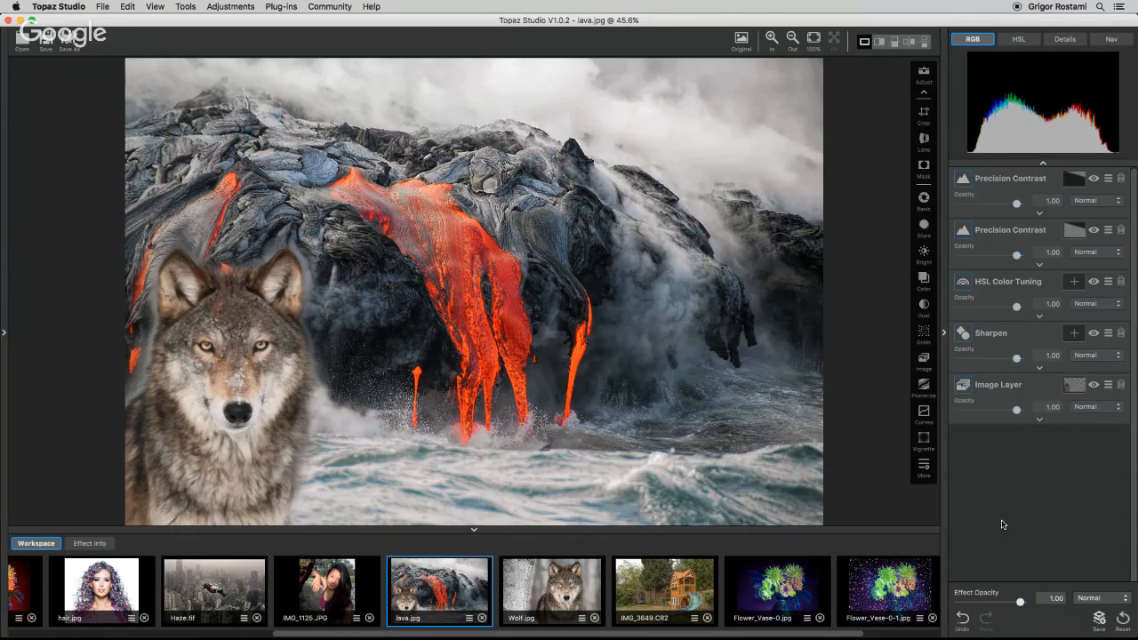